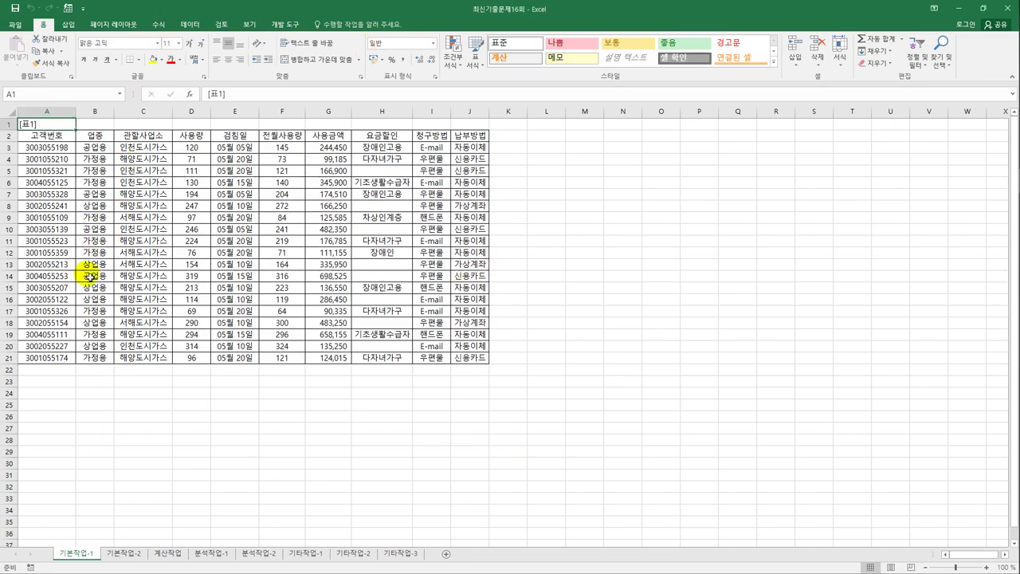
# - Examine the data table A2:J21, especially the 고객번호, 사용량 and 전월사용량 columns
pyautogui.moveTo(47, 136); pyautogui.dragTo(477, 360)
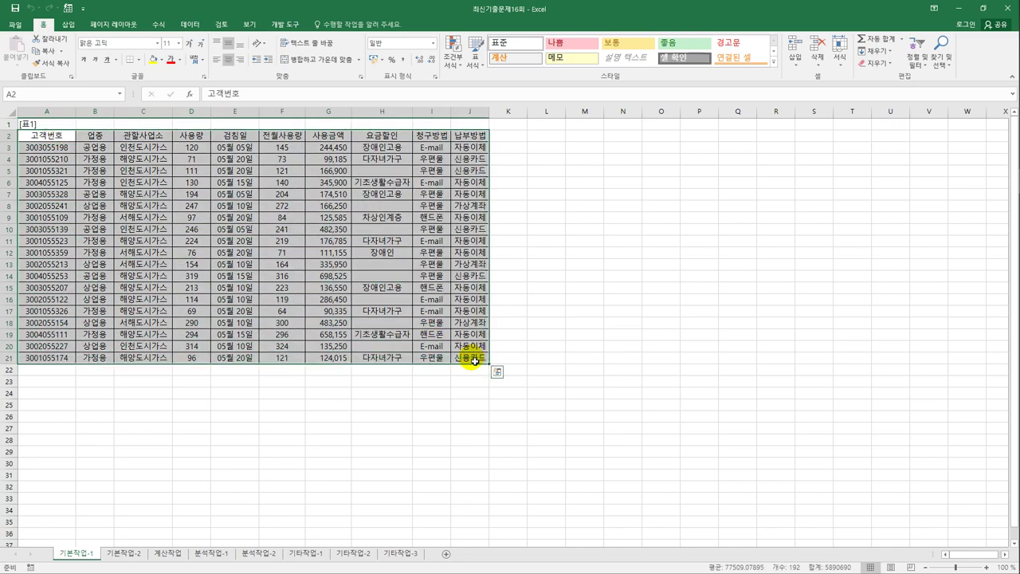
pyautogui.click(63, 152)
pyautogui.moveTo(63, 152); pyautogui.dragTo(61, 148)
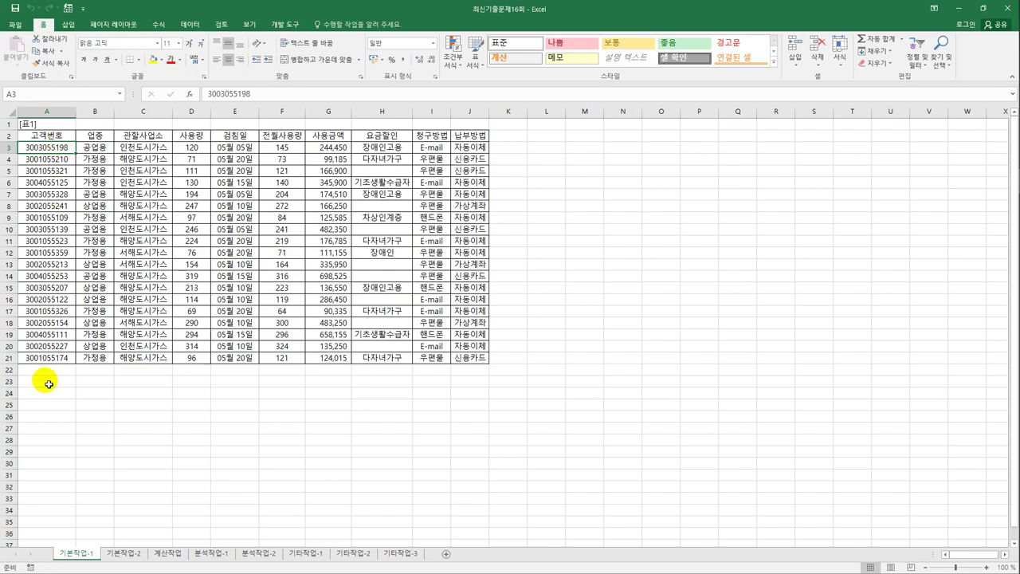
pyautogui.click(206, 141)
pyautogui.moveTo(207, 142); pyautogui.dragTo(194, 362)
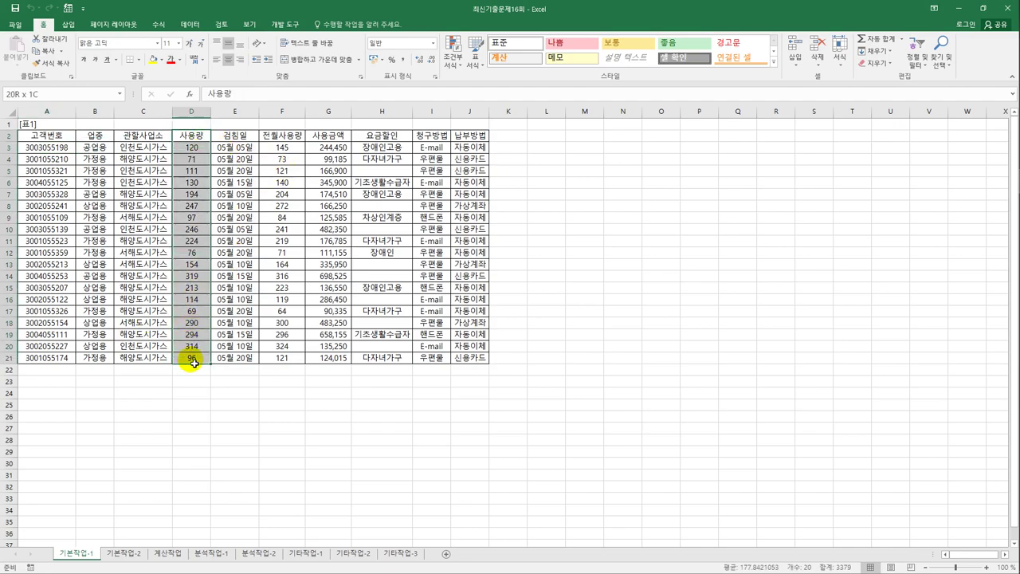
pyautogui.moveTo(285, 137); pyautogui.dragTo(285, 359)
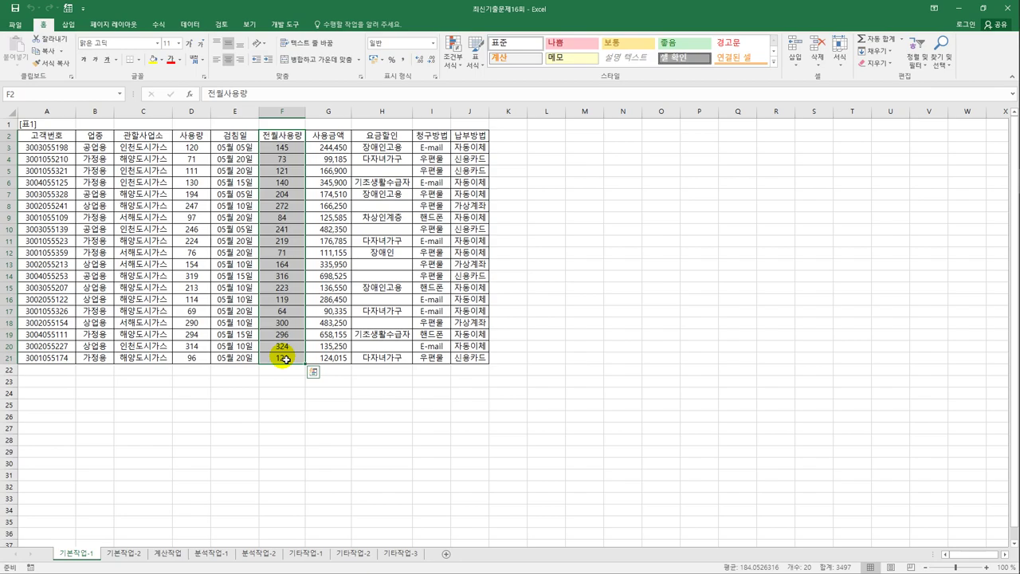
# - Enter the criteria heading 조건 in cell A24 below the table
pyautogui.click(54, 383)
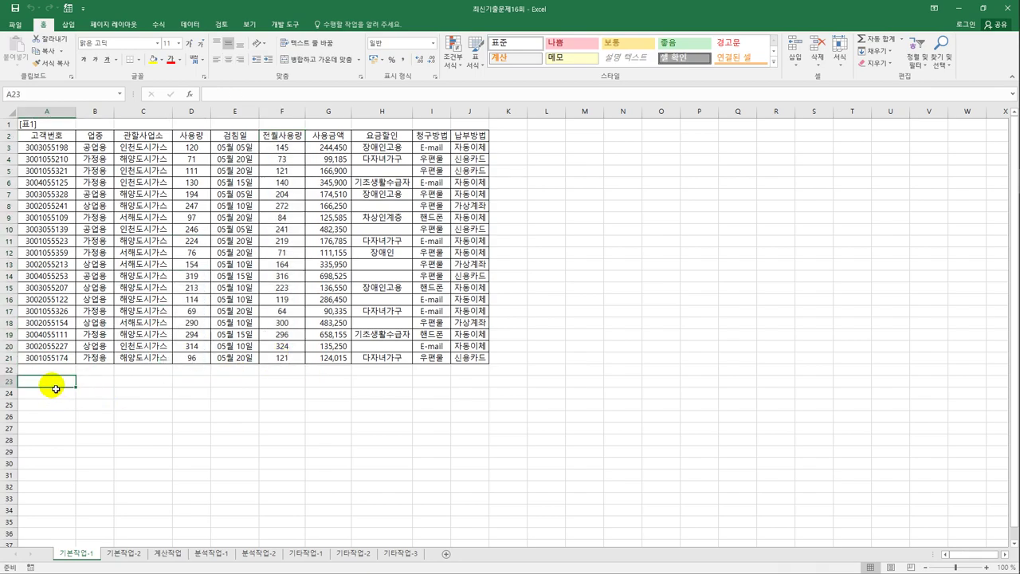
pyautogui.click(59, 395)
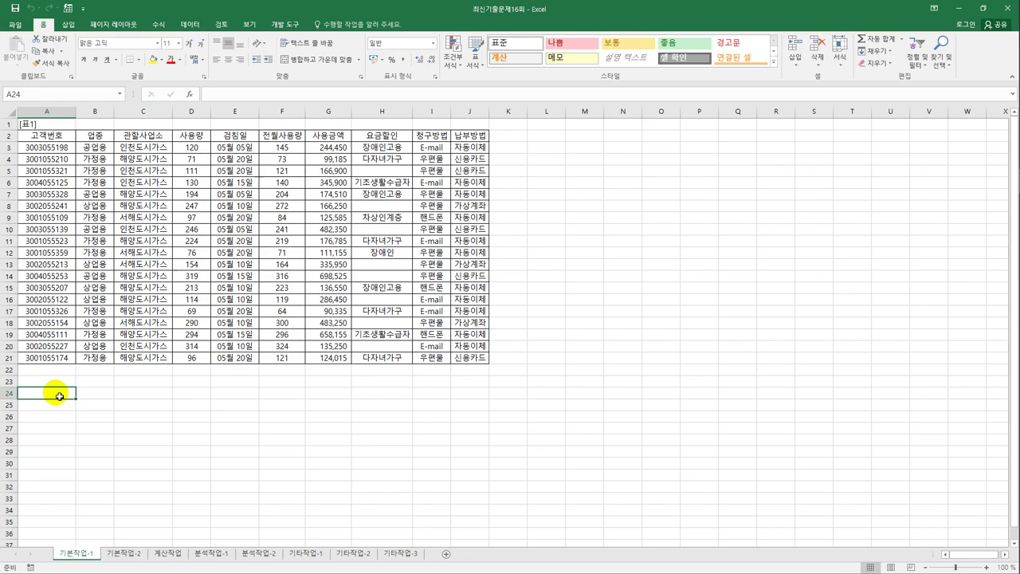
pyautogui.write('wh')
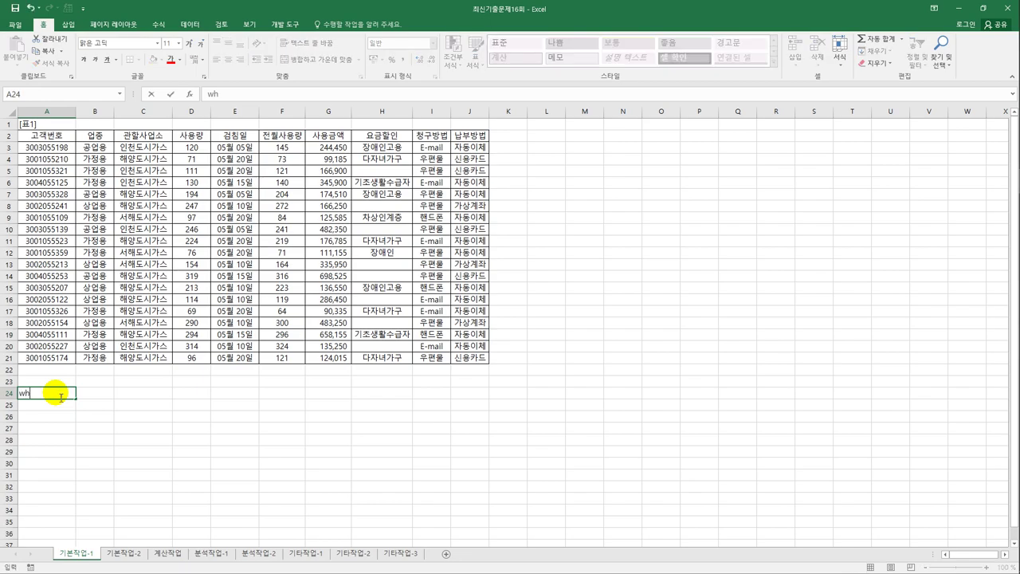
pyautogui.press('BackSpace')
pyautogui.press('BackSpace')
pyautogui.write('조건')
pyautogui.press('Return')
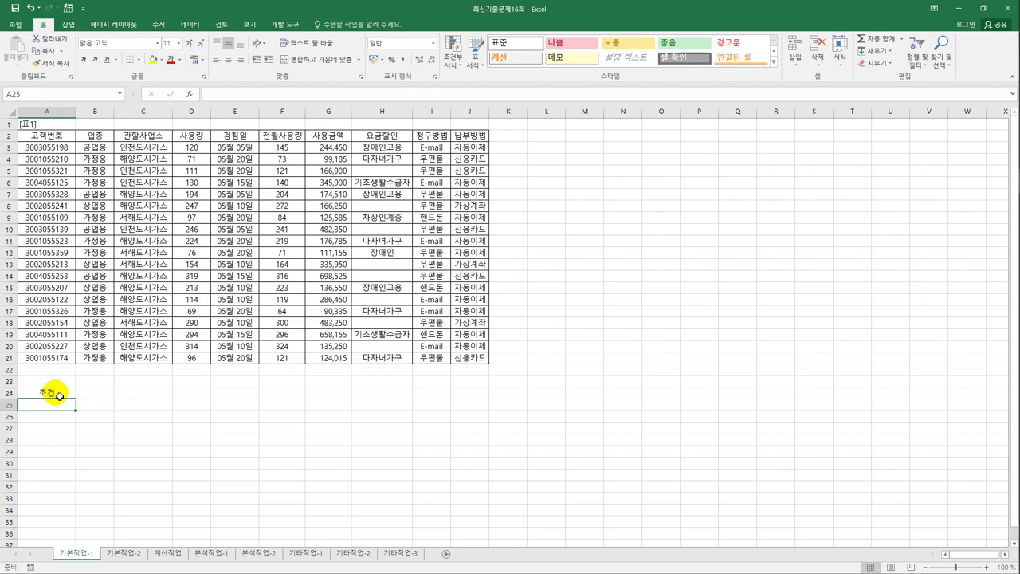
# - Begin an OR formula in A25 whose first condition is LEFT(A3,4)="3001"
pyautogui.write('=ㅐ')
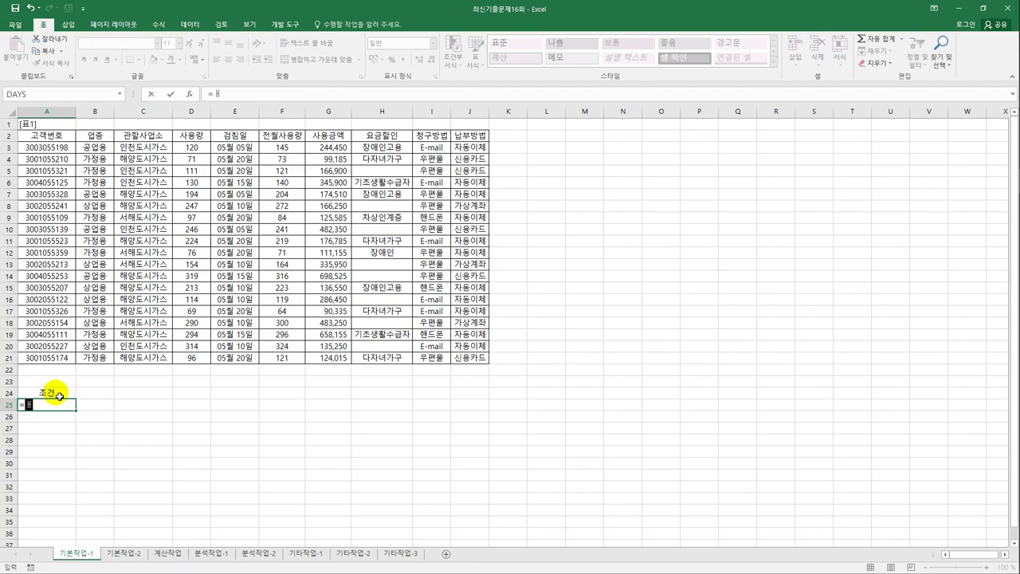
pyautogui.press('BackSpace')
pyautogui.press('Hangul')
pyautogui.write('or(')
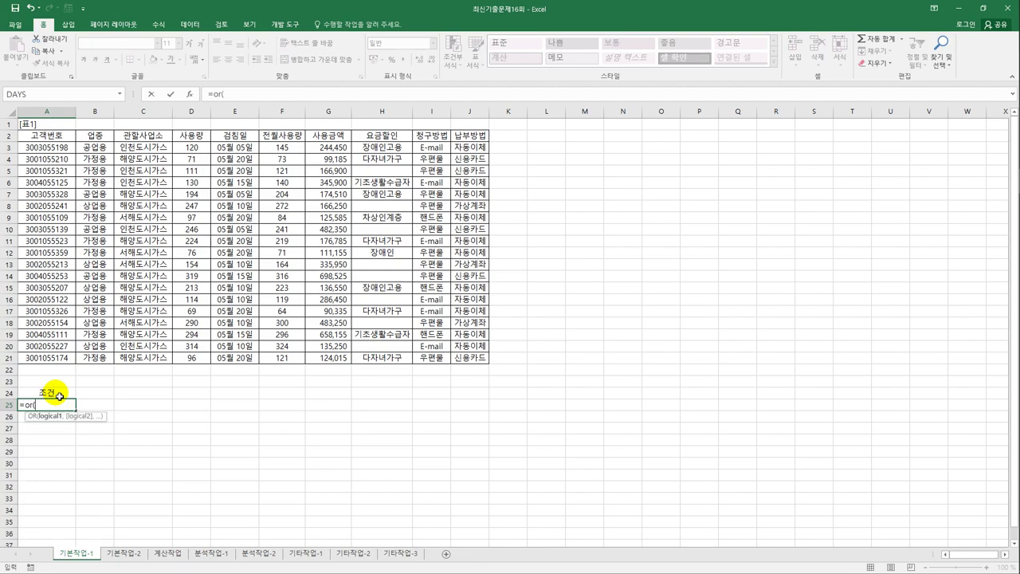
pyautogui.write('left(')
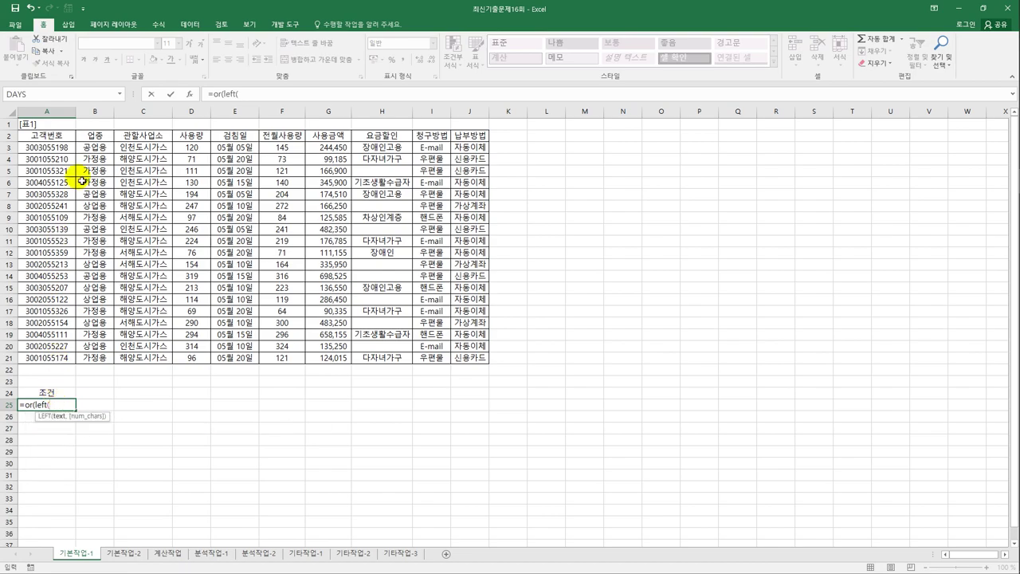
pyautogui.click(54, 151)
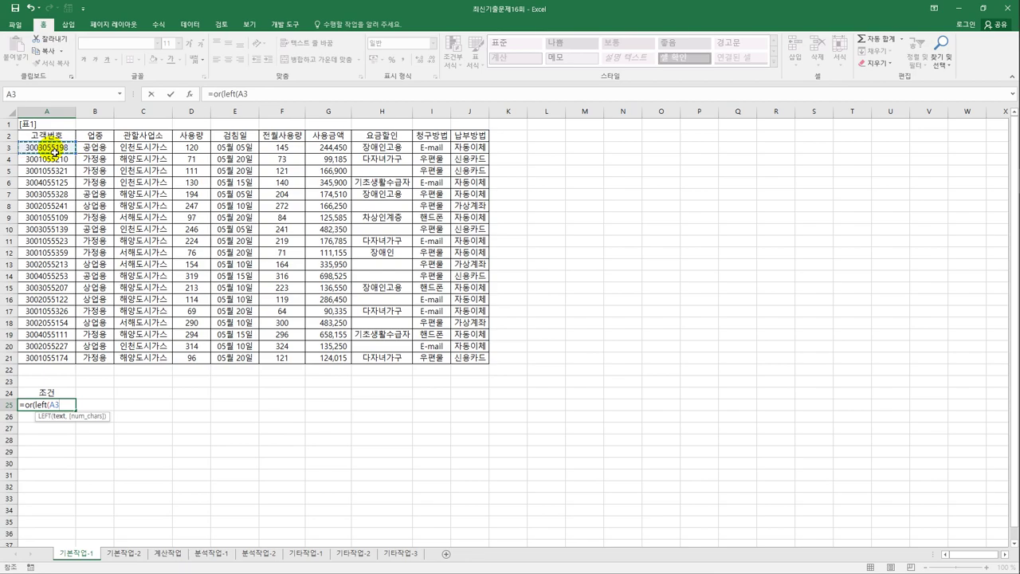
pyautogui.write(',4)')
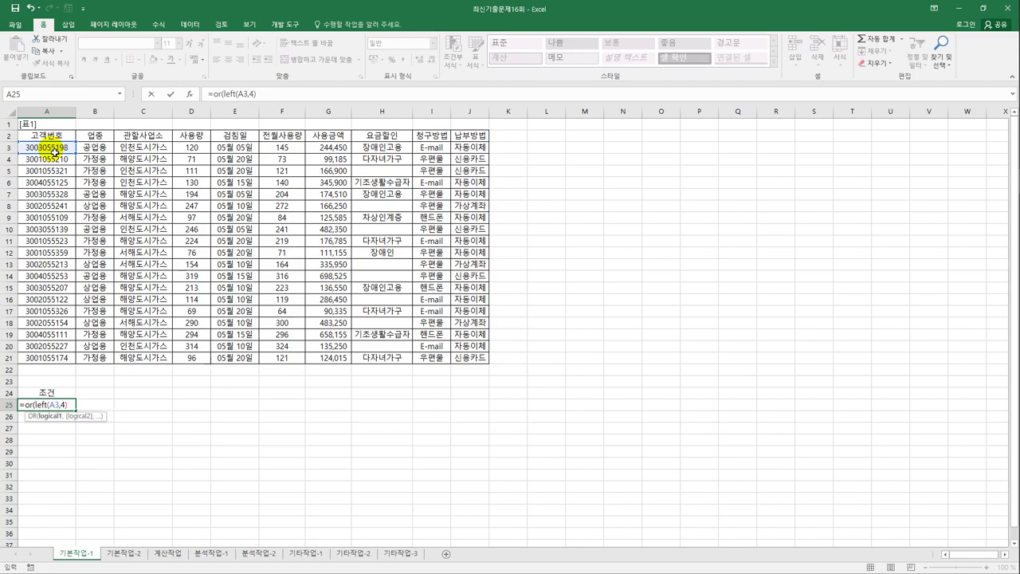
pyautogui.write('="3001",')
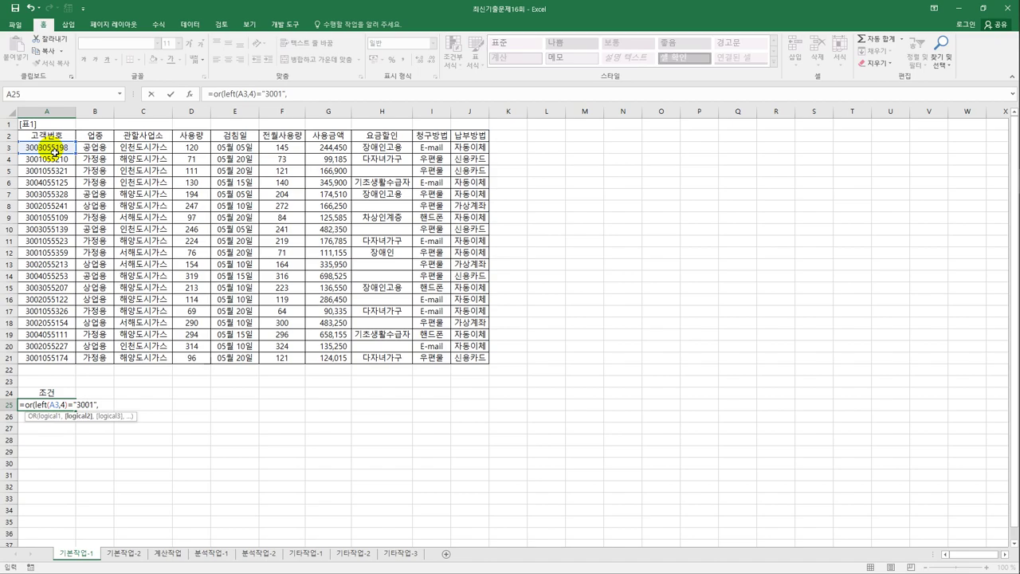
# - Add a nested AND as the formula's second condition, starting with AVERAGE(D3,F3)>=150
pyautogui.write('and(')
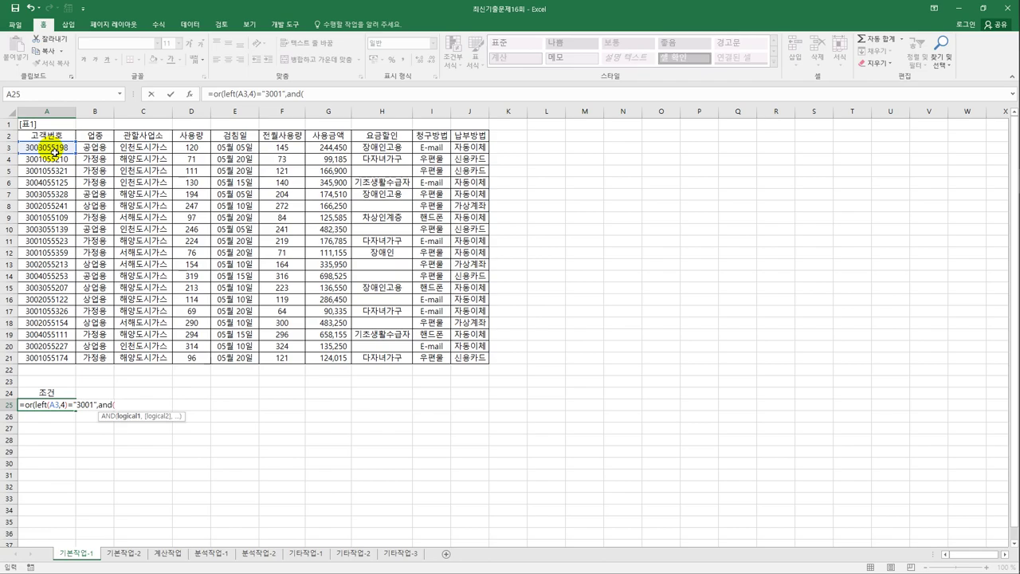
pyautogui.write('ave')
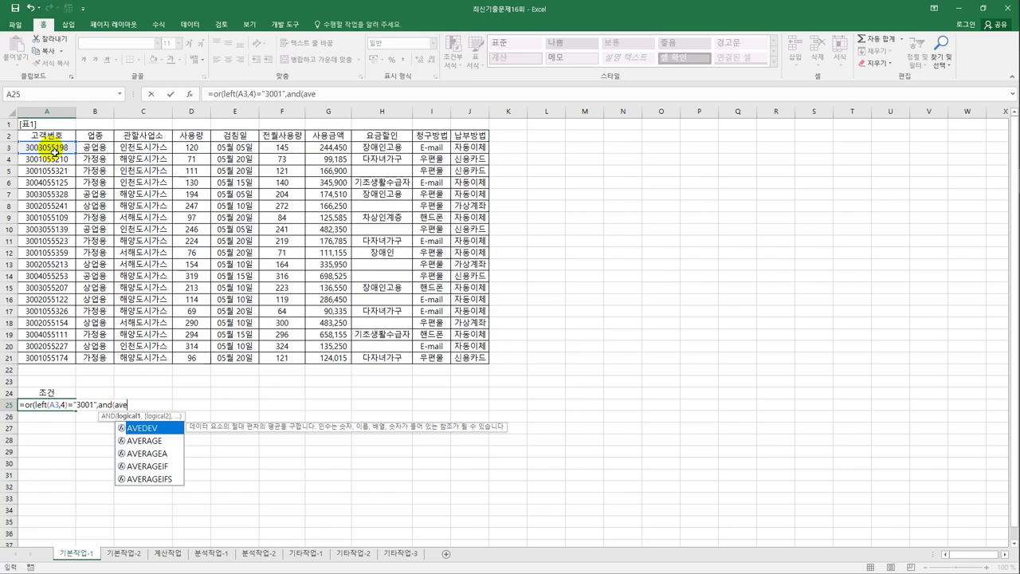
pyautogui.press('Down')
pyautogui.press('Tab')
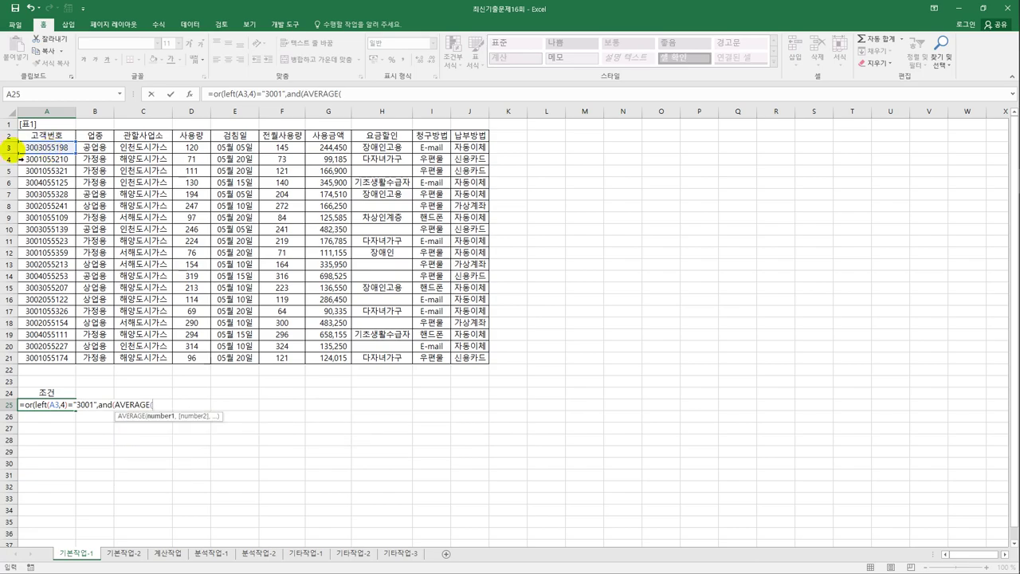
pyautogui.click(191, 151)
pyautogui.write(',')
pyautogui.click(302, 151)
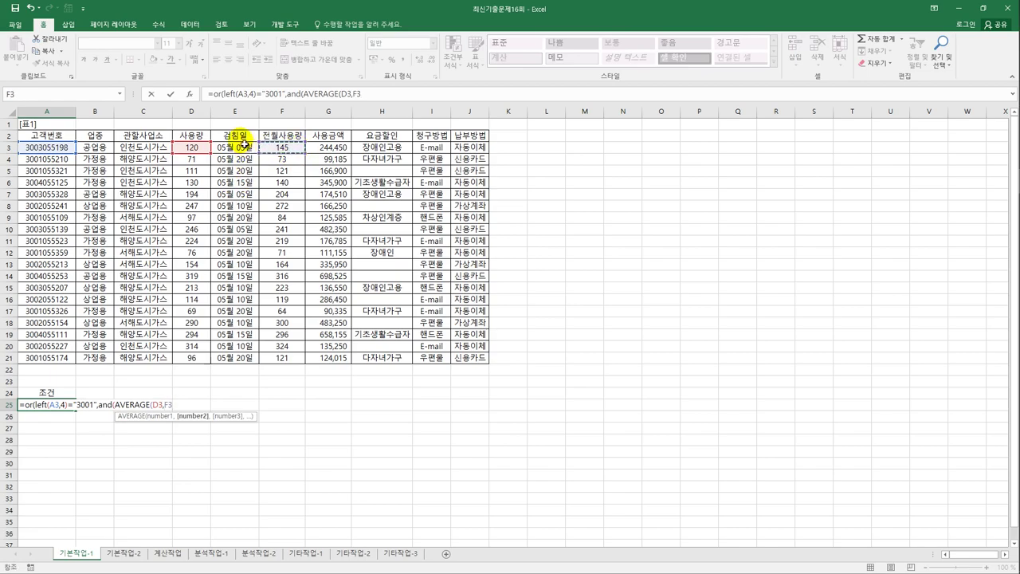
pyautogui.write(')')
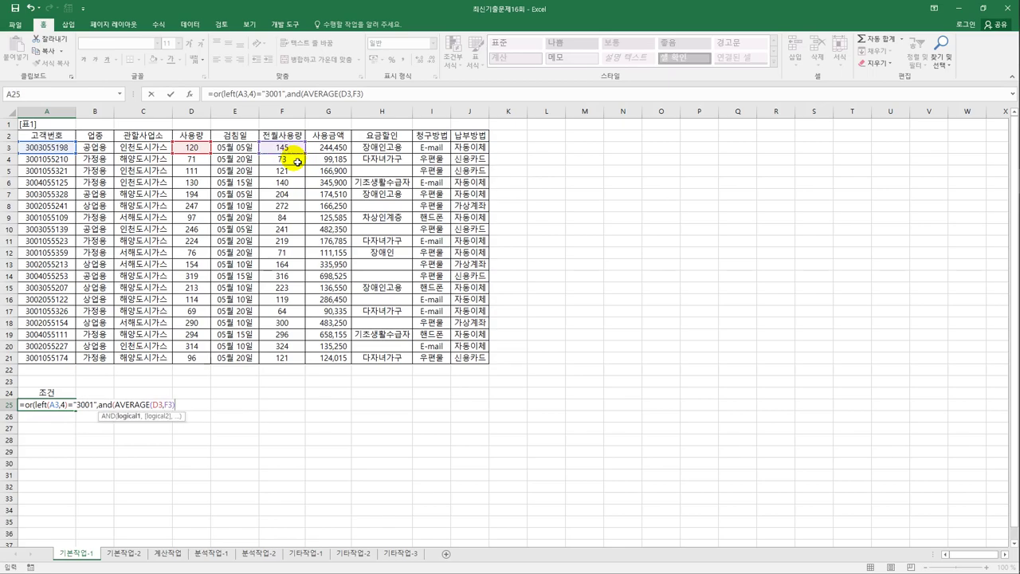
pyautogui.write('>=150,ave')
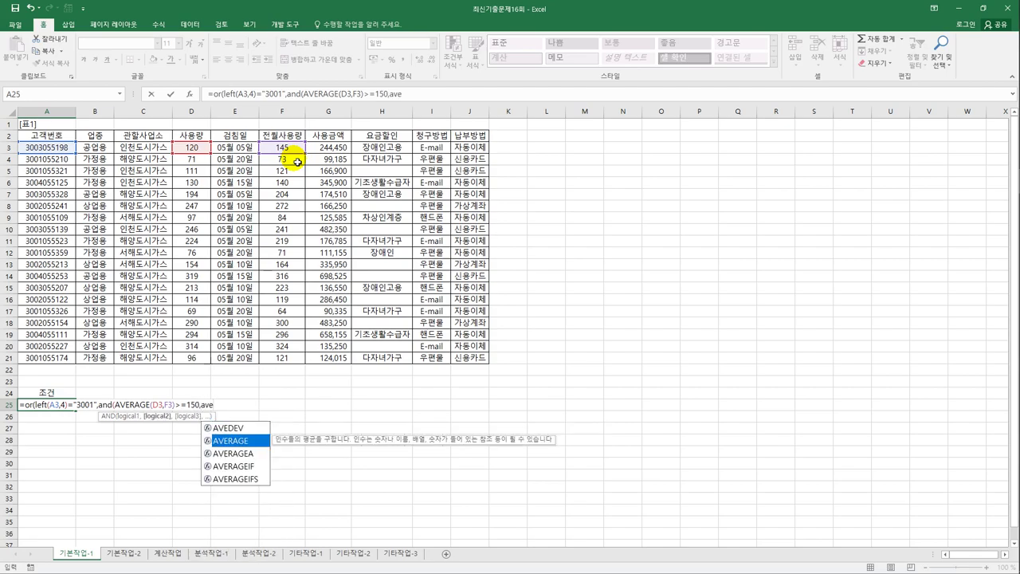
# - Add AVERAGE(D3,F3)<250 to the AND, close both functions and commit the formula in A25
pyautogui.press('Tab')
pyautogui.click(205, 149)
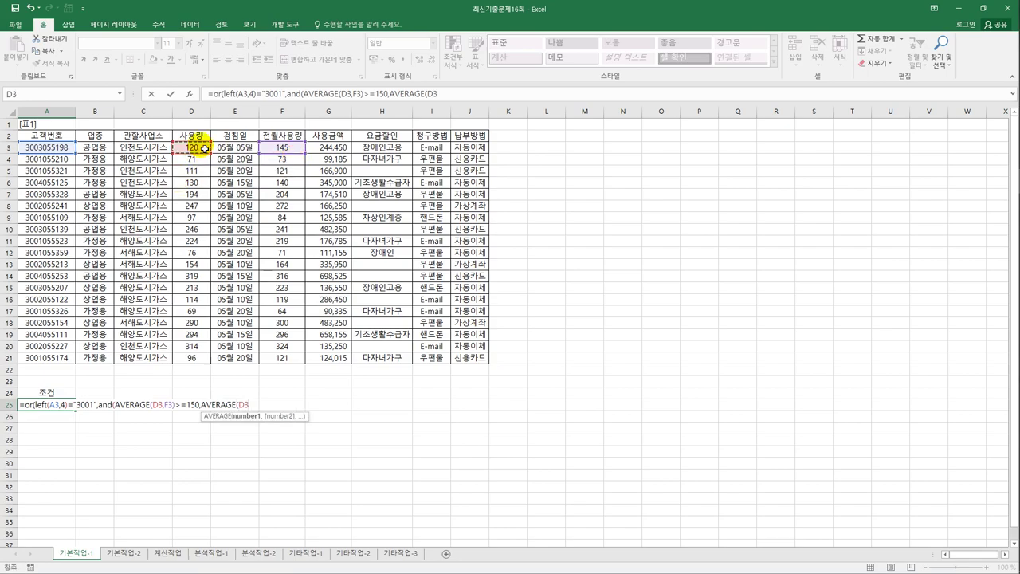
pyautogui.write(',')
pyautogui.click(283, 149)
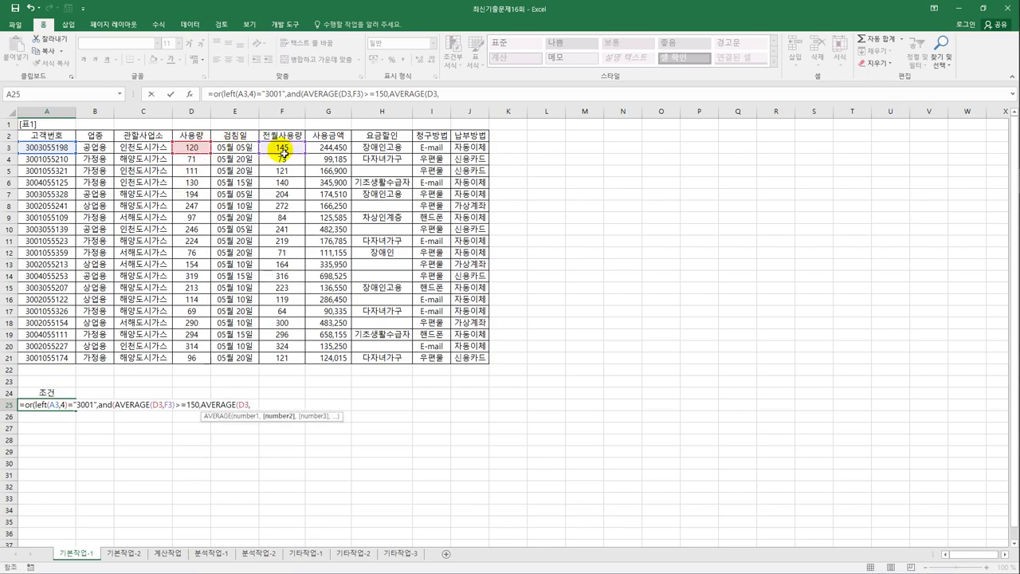
pyautogui.write(',')
pyautogui.write(')')
pyautogui.press('BackSpace')
pyautogui.press('BackSpace')
pyautogui.write(')')
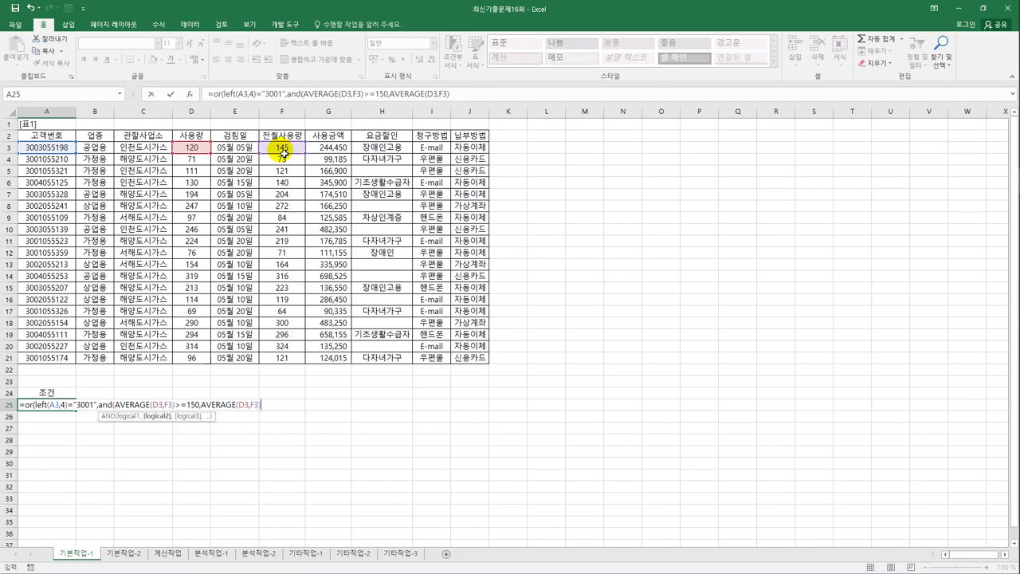
pyautogui.write('<250)')
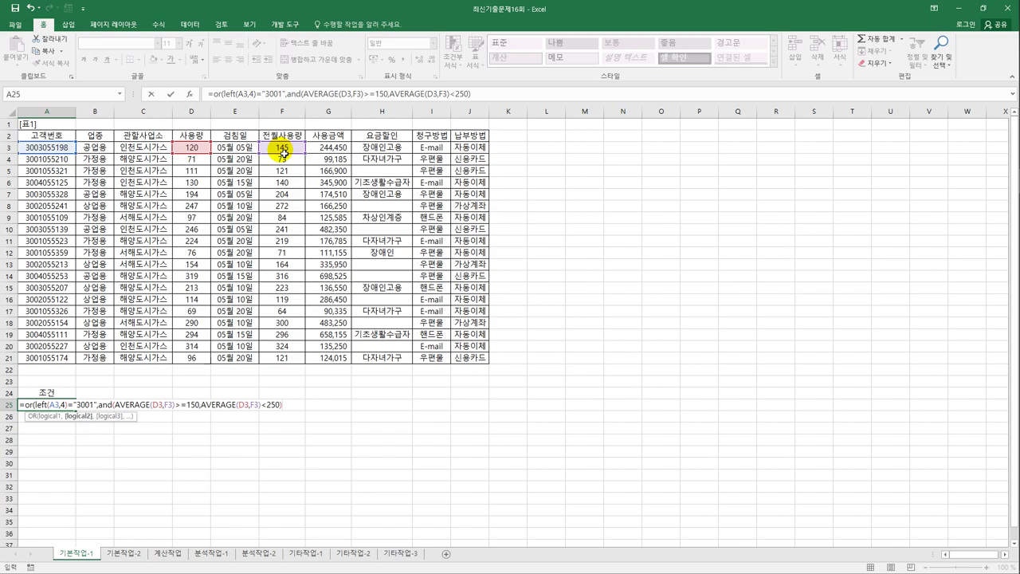
pyautogui.write(')')
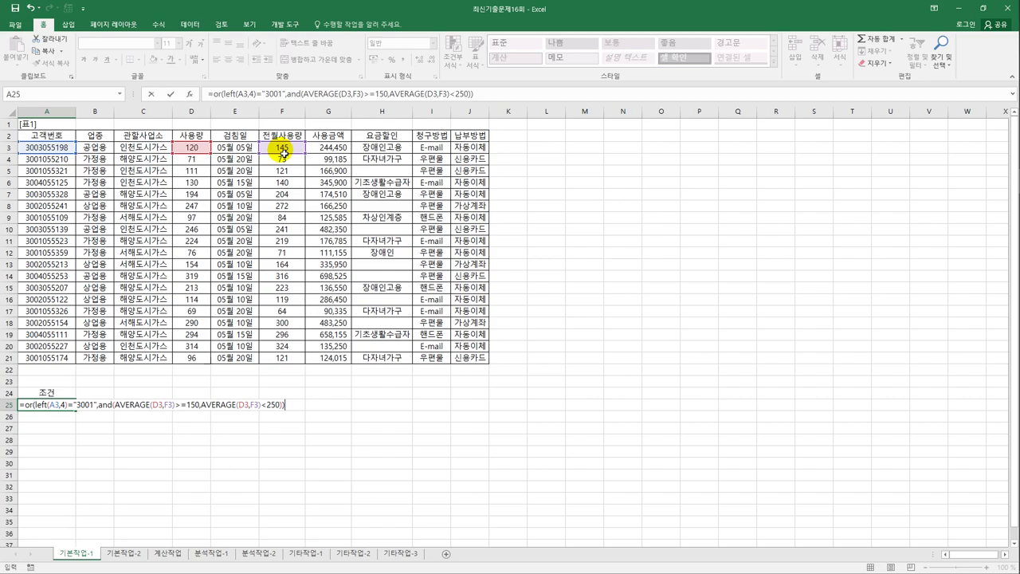
pyautogui.press('Escape')
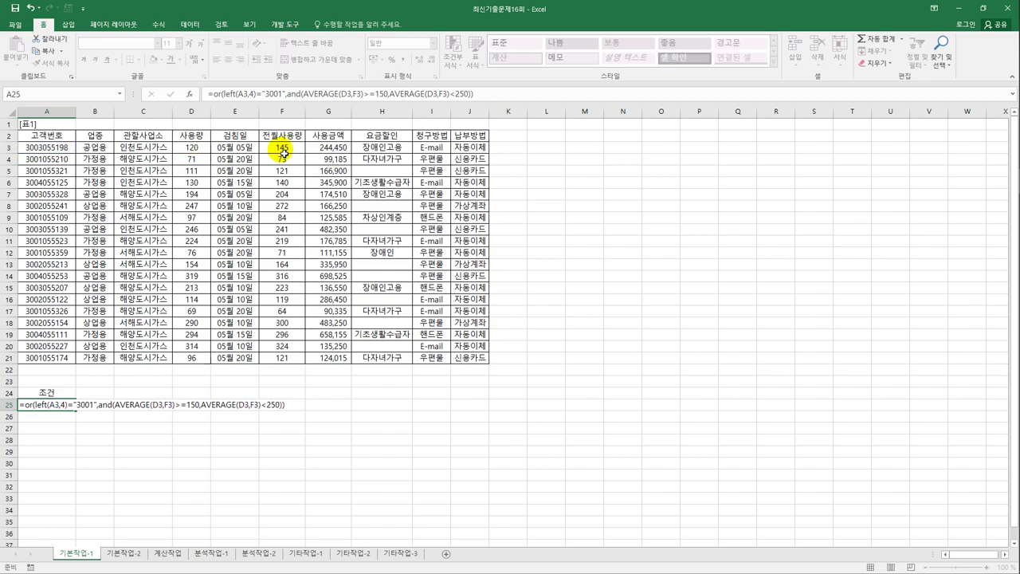
pyautogui.press('Return')
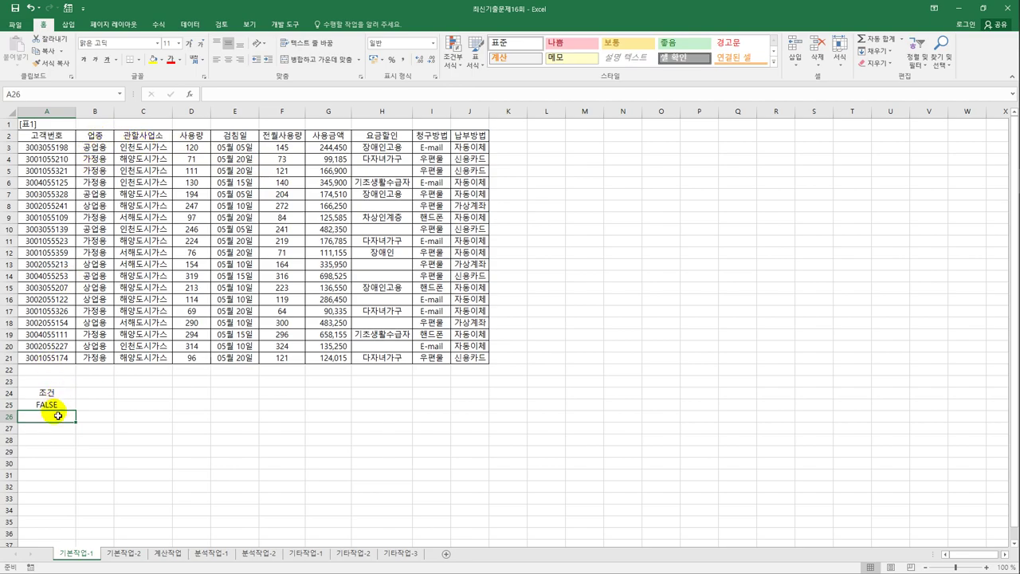
pyautogui.click(54, 407)
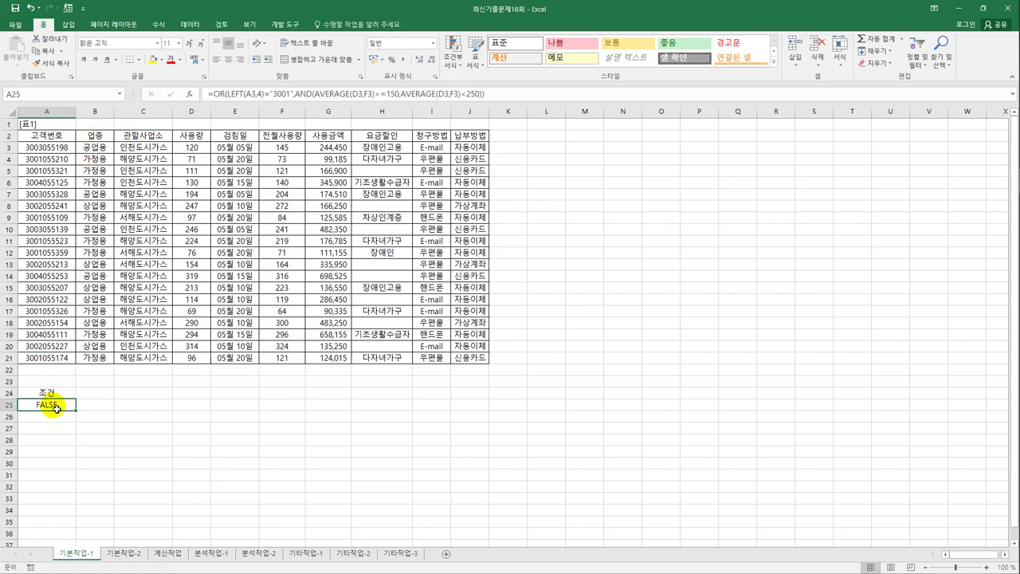
pyautogui.moveTo(48, 393); pyautogui.dragTo(54, 406)
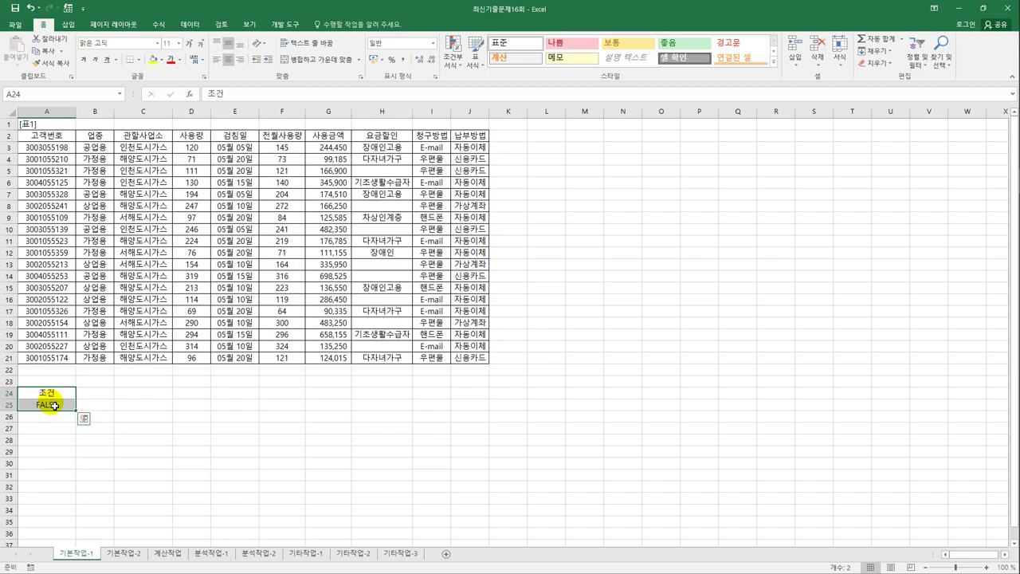
# - Start an Advanced Filter on the table A2:J21 with A24:A25 as the criteria range
pyautogui.click(91, 161)
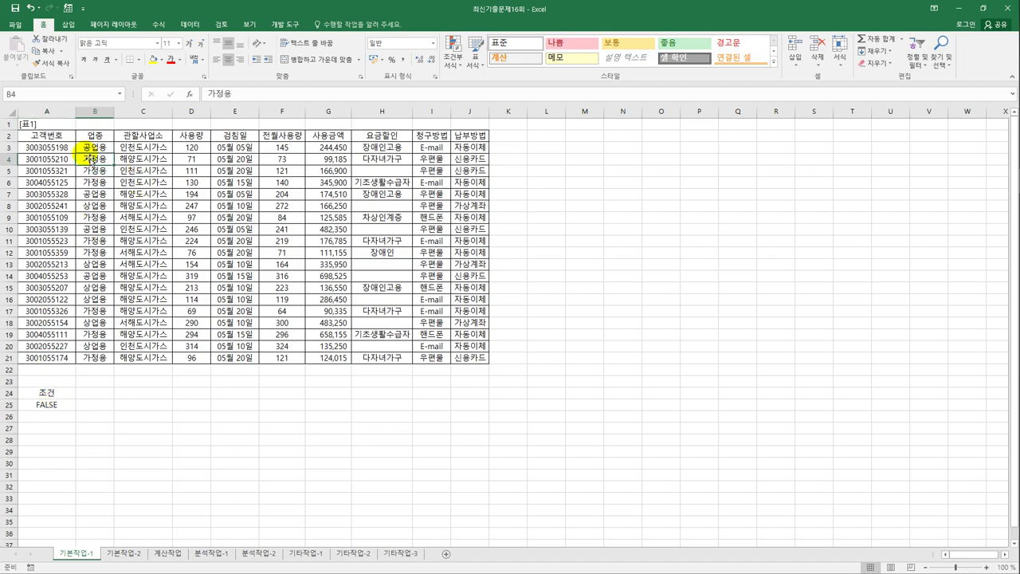
pyautogui.click(188, 25)
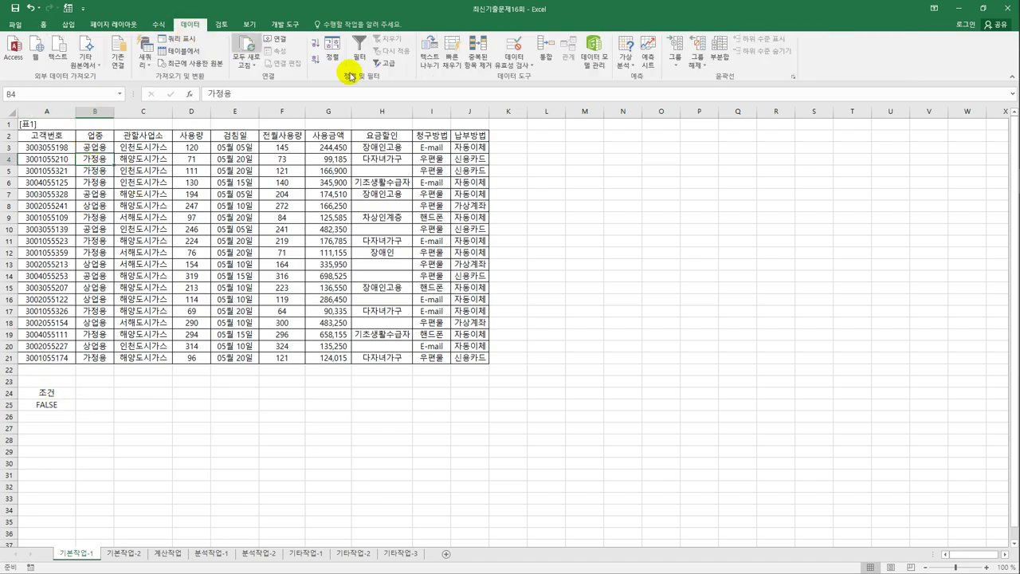
pyautogui.click(383, 63)
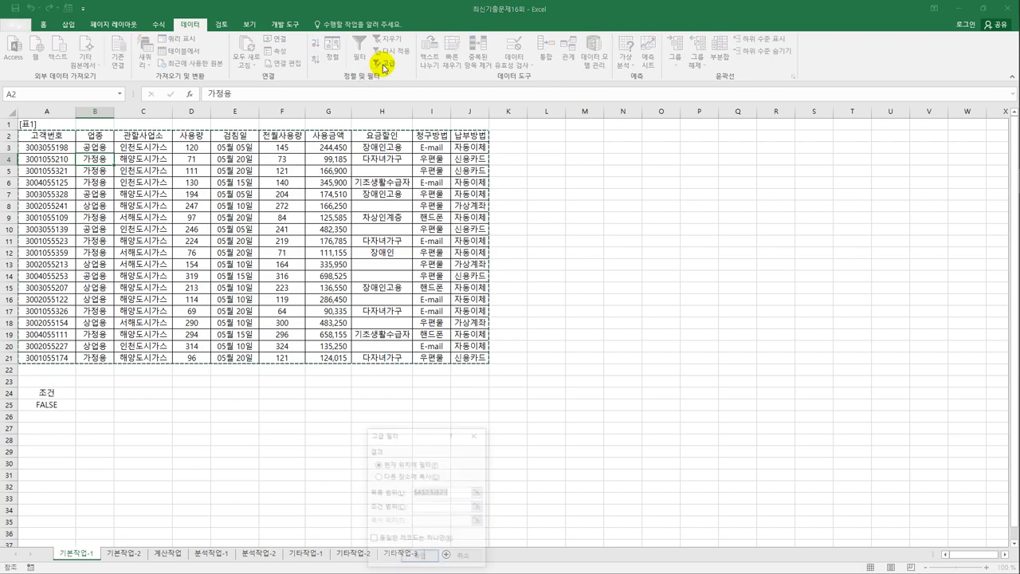
pyautogui.moveTo(410, 391); pyautogui.dragTo(591, 164)
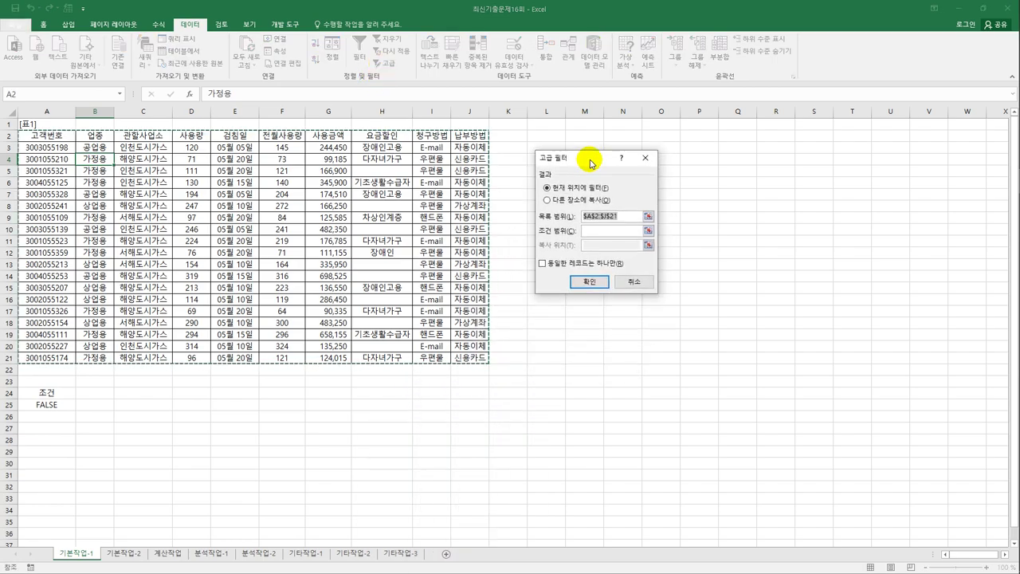
pyautogui.click(590, 230)
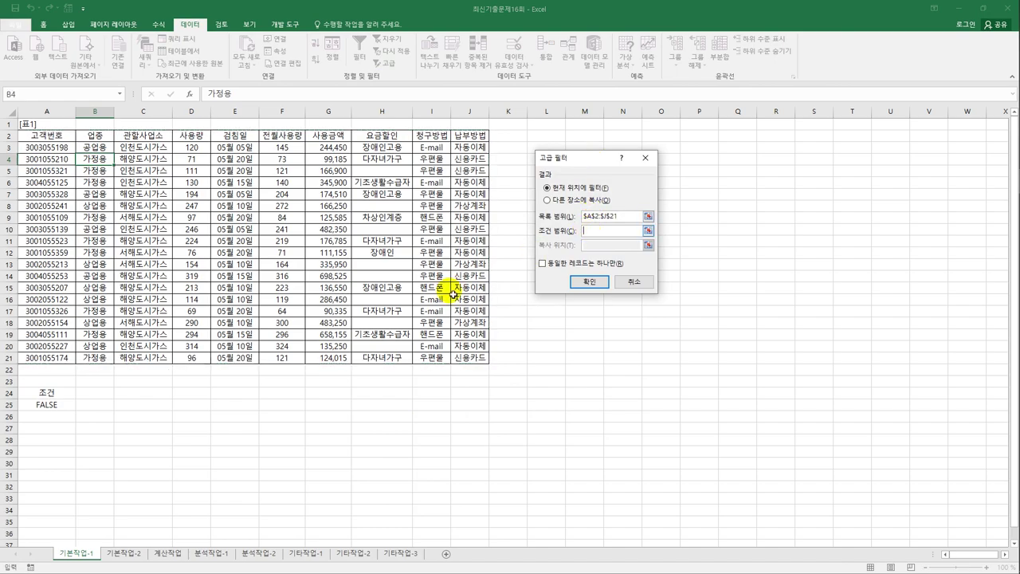
pyautogui.moveTo(36, 393); pyautogui.dragTo(39, 407)
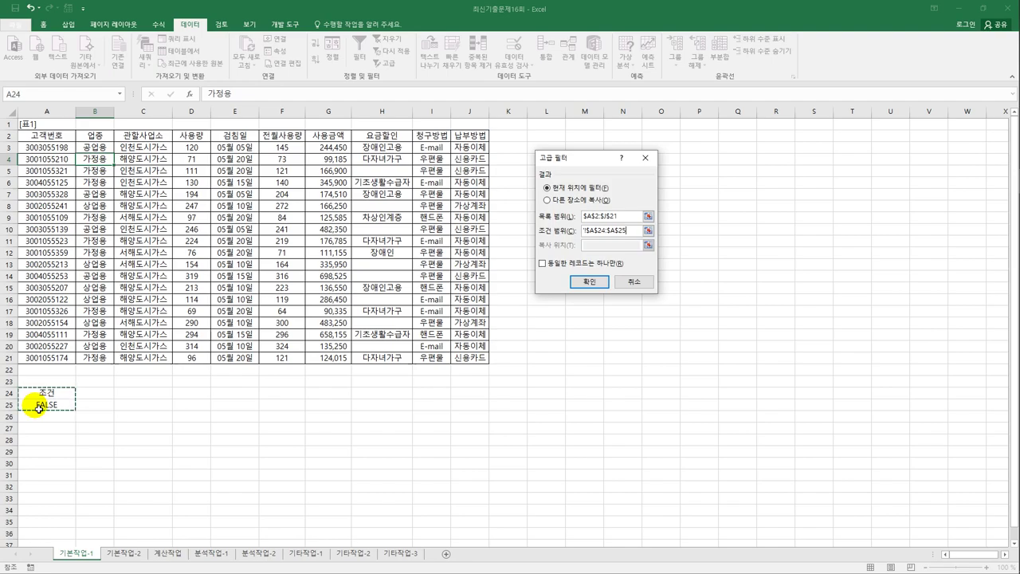
# - Choose to copy the filtered records to another location starting at A27, and run the filter
pyautogui.click(566, 201)
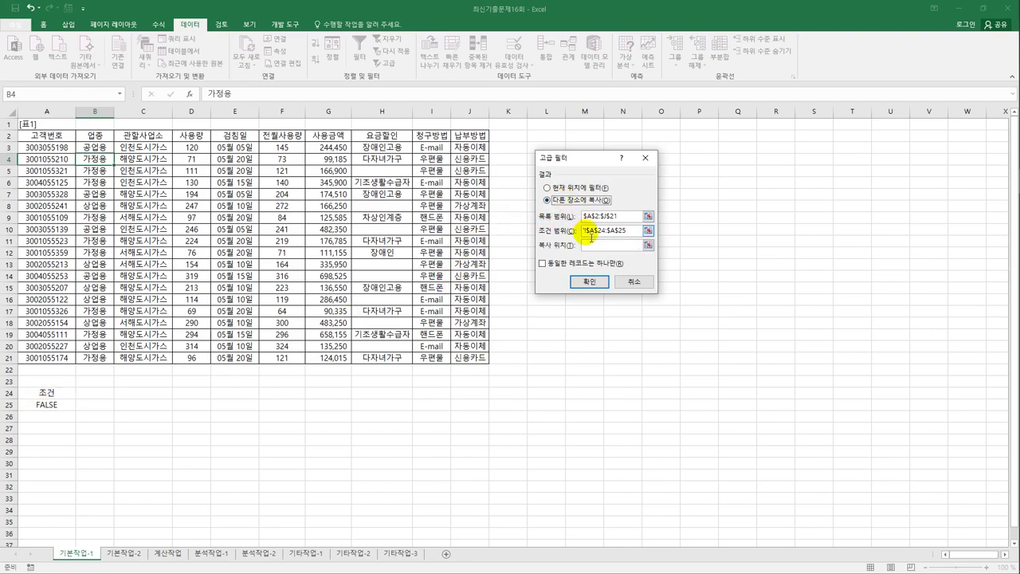
pyautogui.click(593, 248)
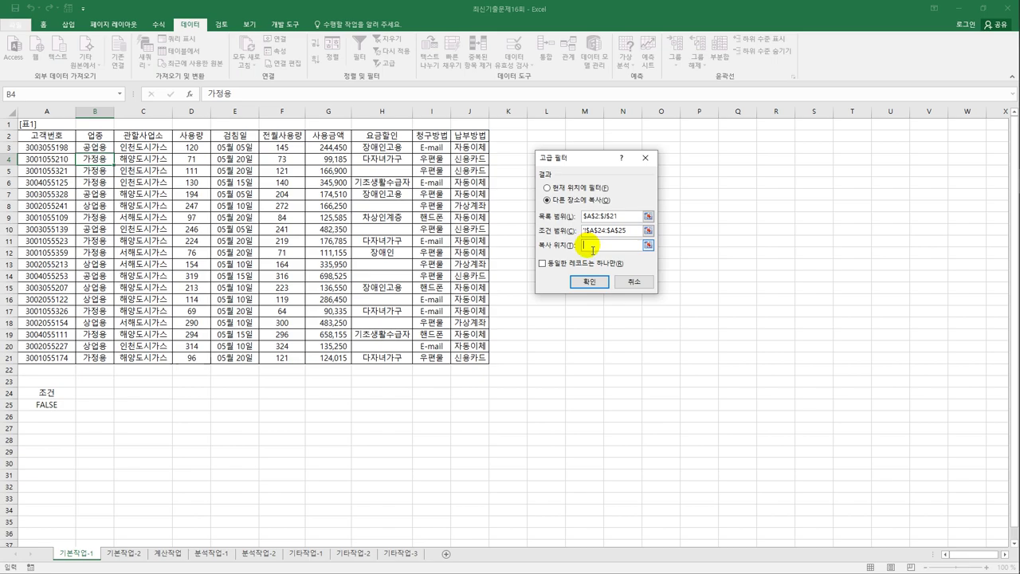
pyautogui.click(50, 431)
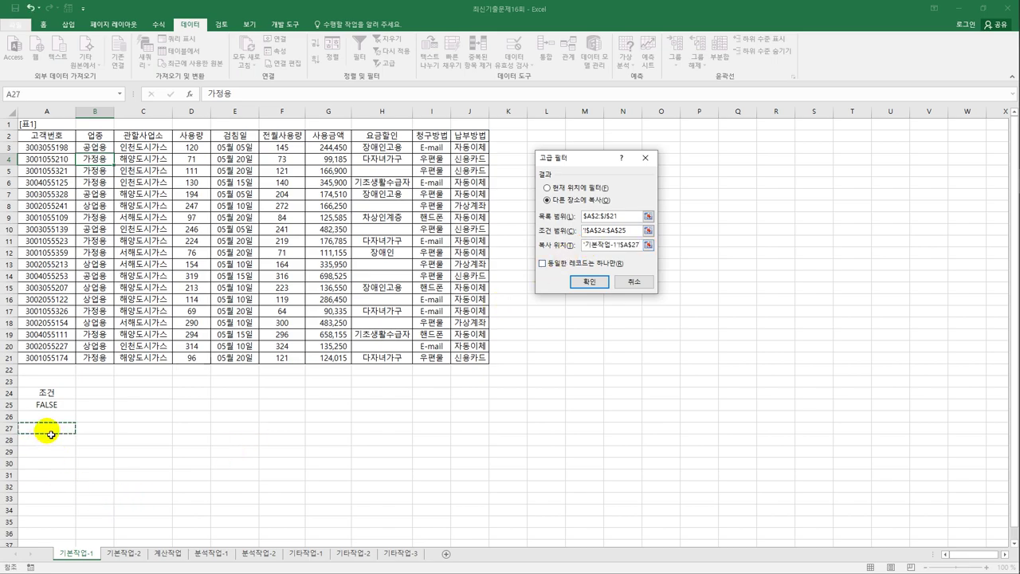
pyautogui.click(591, 282)
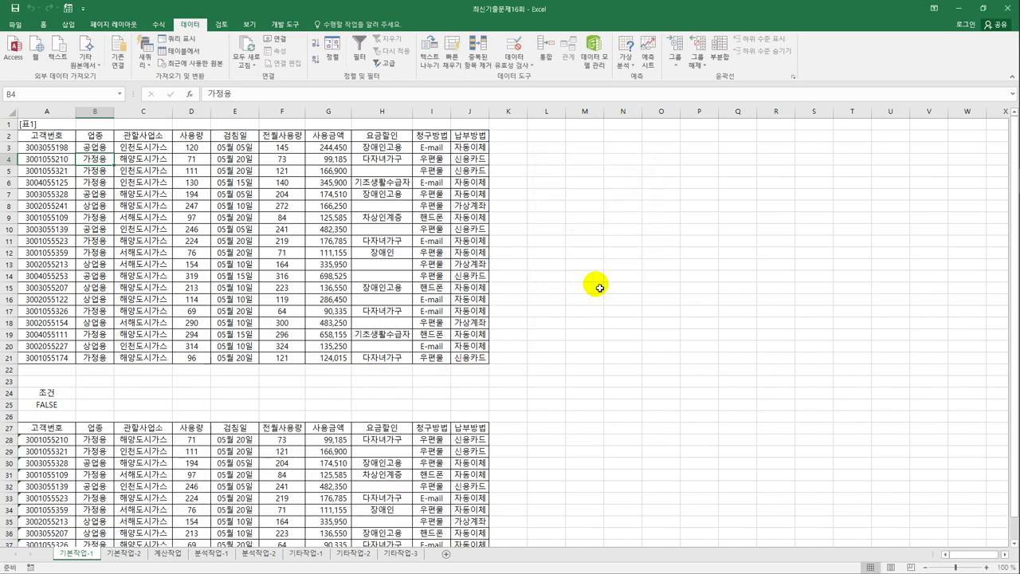
# - Check the extracted records against the A25 criteria, comparing customer number prefixes and the current and previous month's usage
pyautogui.scroll(-1, 446, 430)
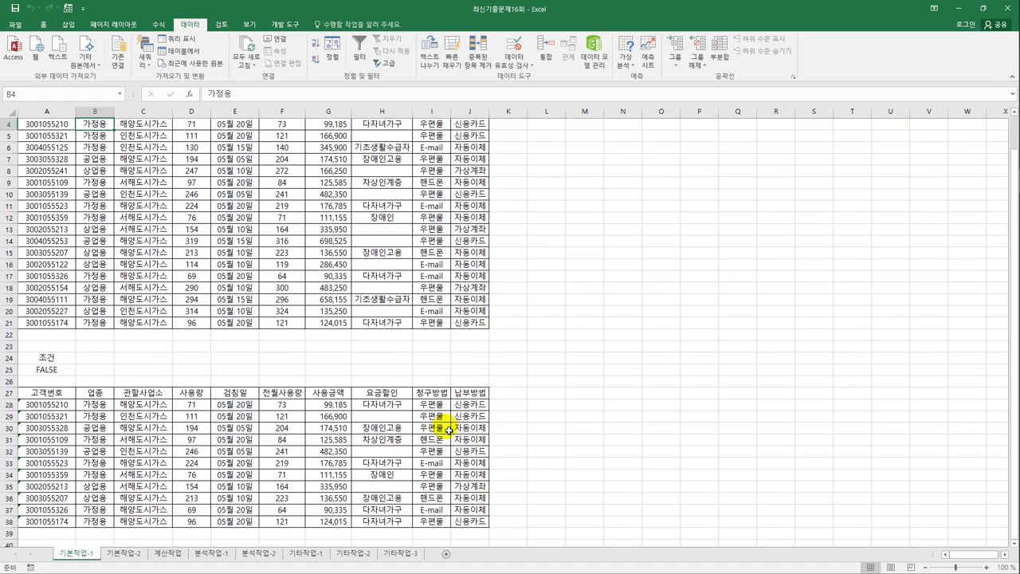
pyautogui.click(60, 374)
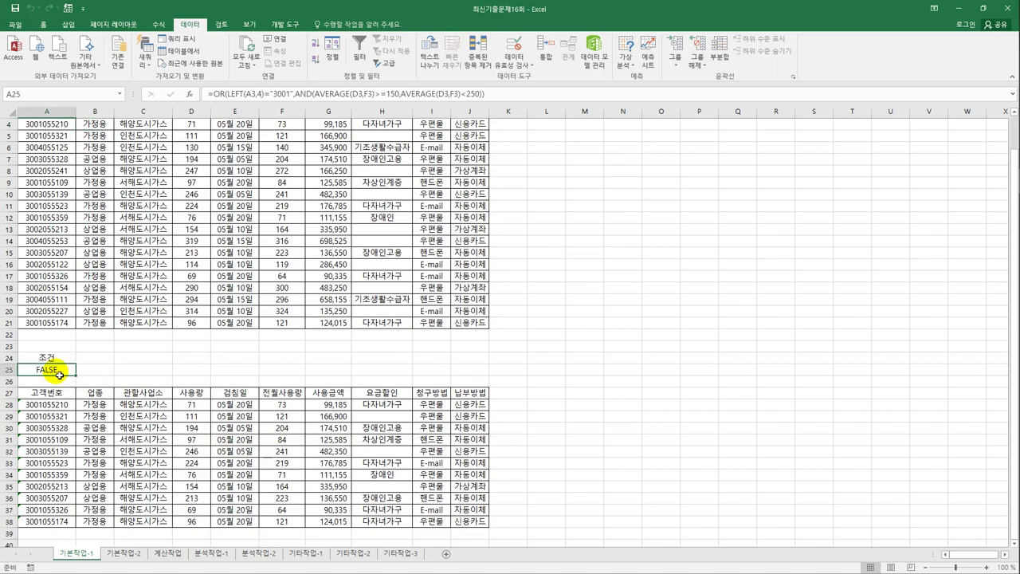
pyautogui.moveTo(40, 405)
pyautogui.mouseDown()
pyautogui.moveTo(42, 433)
pyautogui.moveTo(46, 417)
pyautogui.mouseUp()
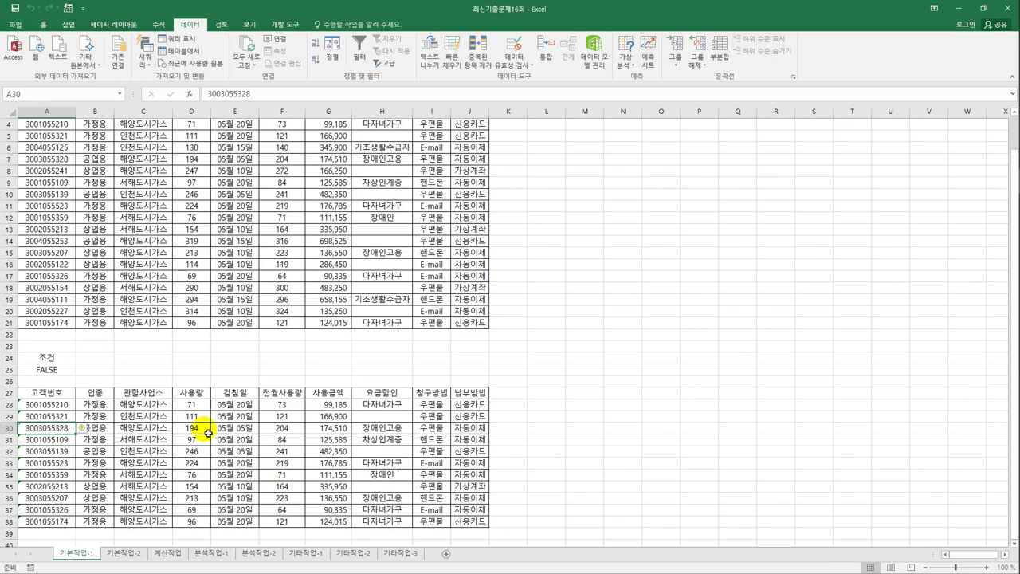
pyautogui.click(205, 429)
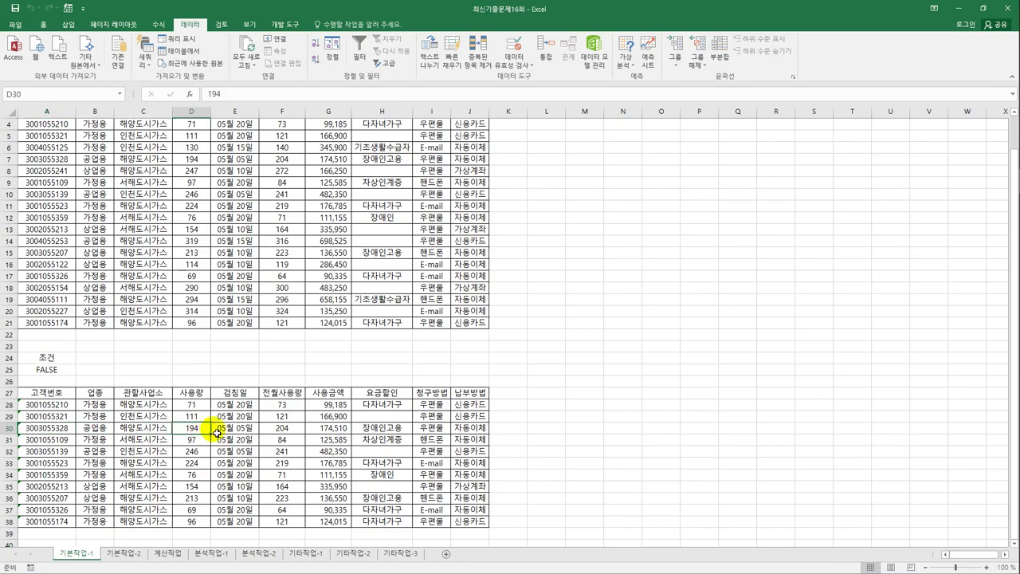
pyautogui.click(282, 429)
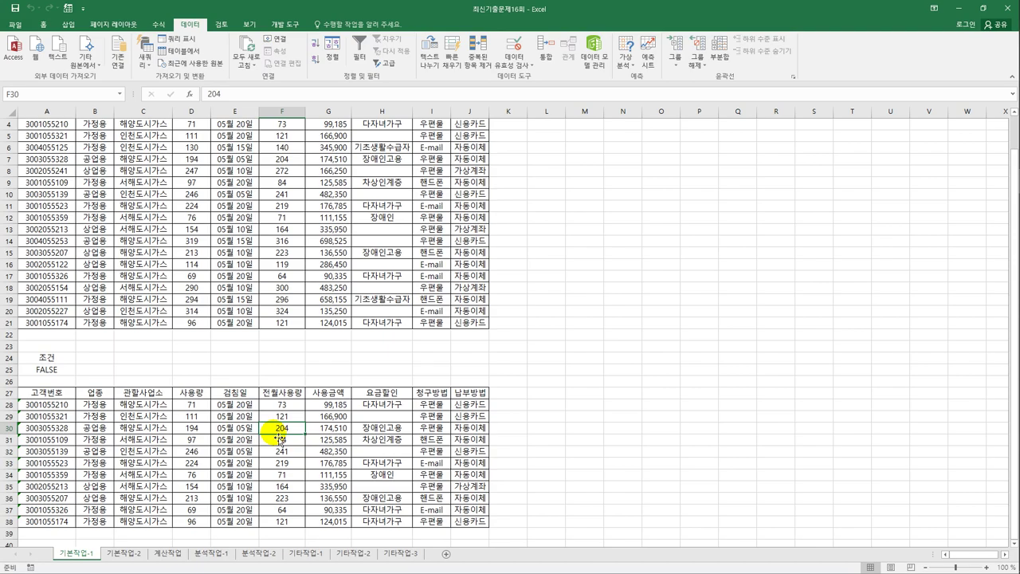
# - Create a formula-based conditional formatting rule for A3:J21 and begin its formula with an equals sign
pyautogui.scroll(1, 279, 439)
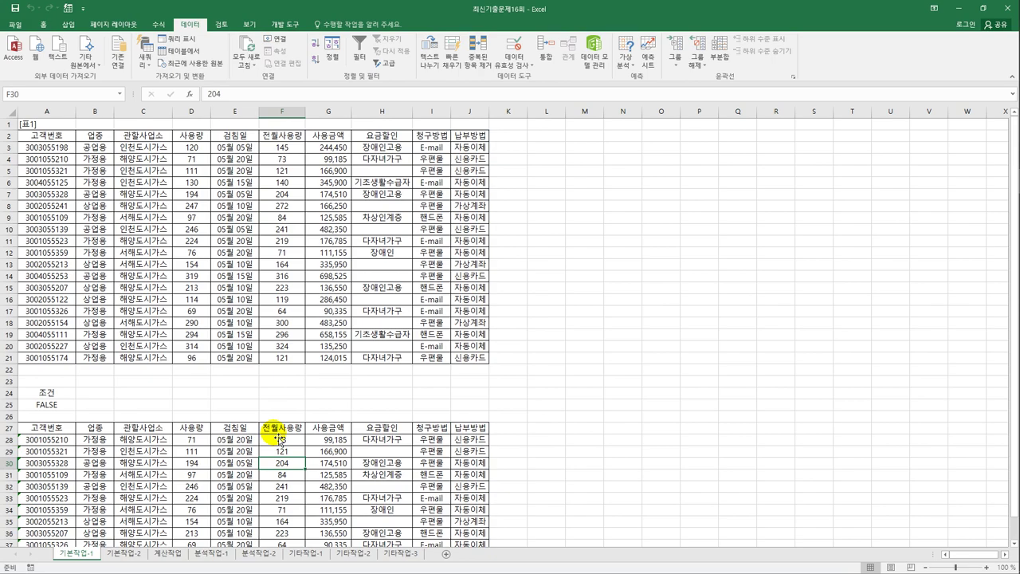
pyautogui.moveTo(48, 146); pyautogui.dragTo(459, 364)
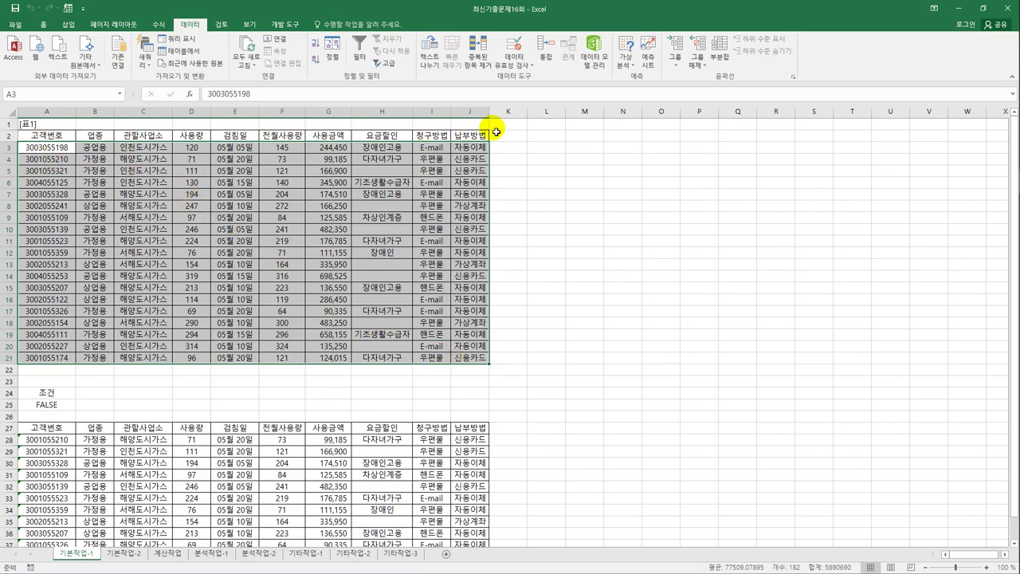
pyautogui.click(43, 24)
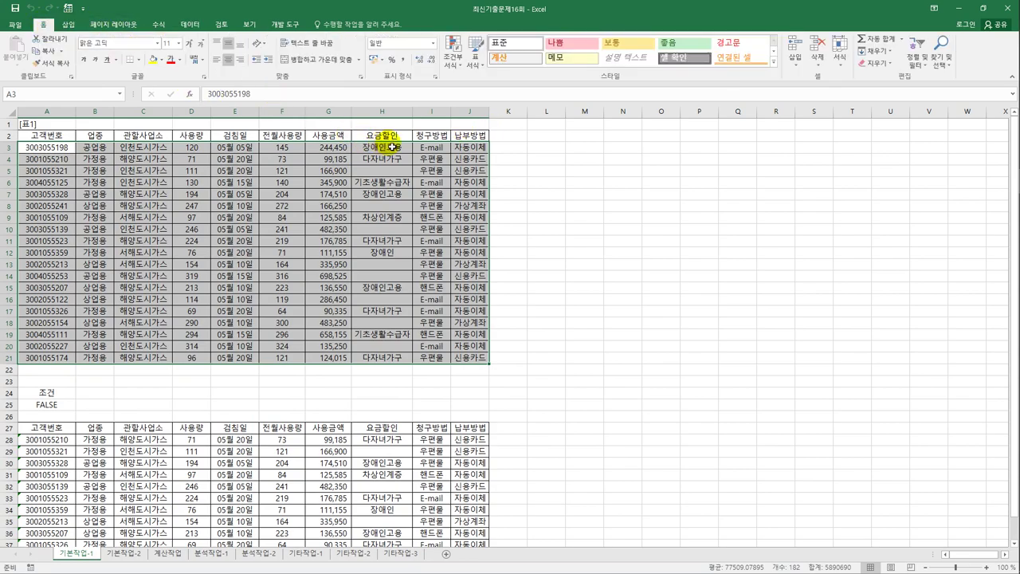
pyautogui.click(454, 60)
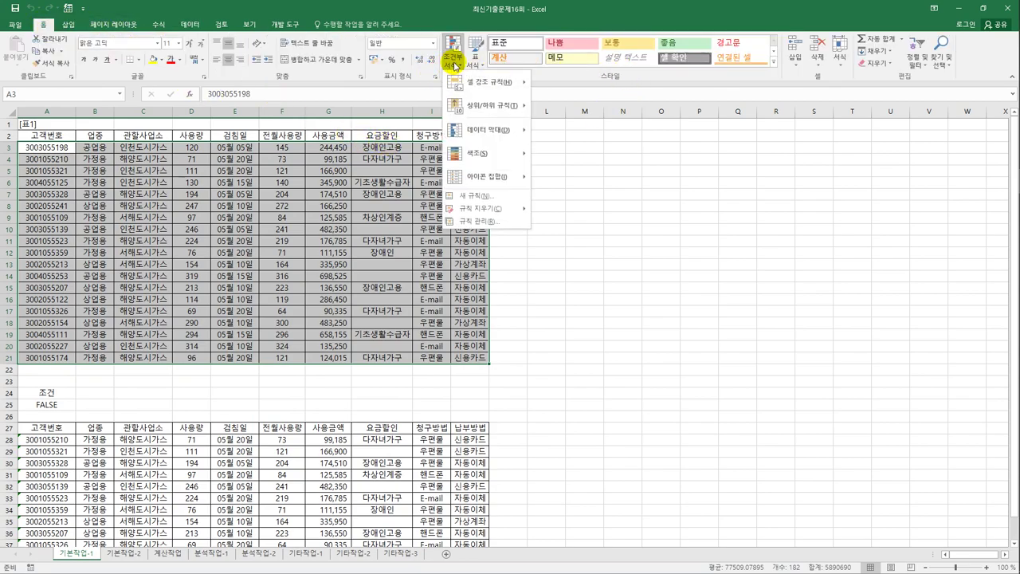
pyautogui.click(472, 195)
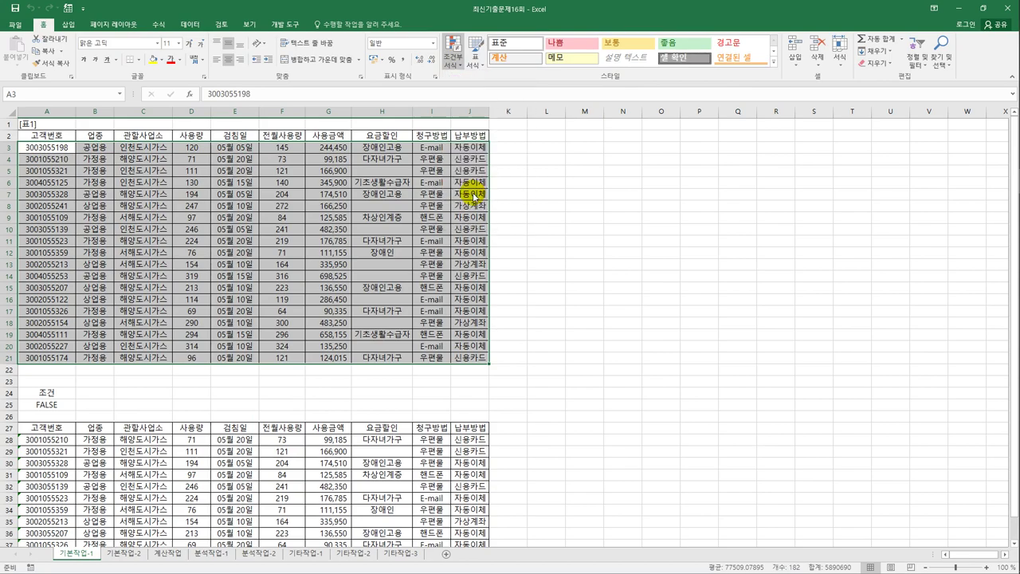
pyautogui.moveTo(539, 129); pyautogui.dragTo(647, 133)
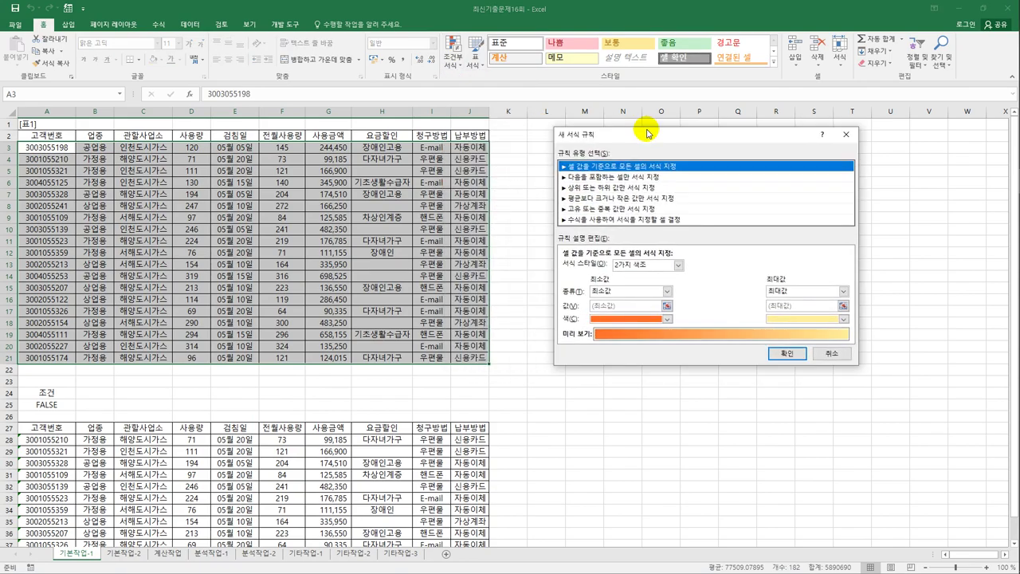
pyautogui.click(633, 219)
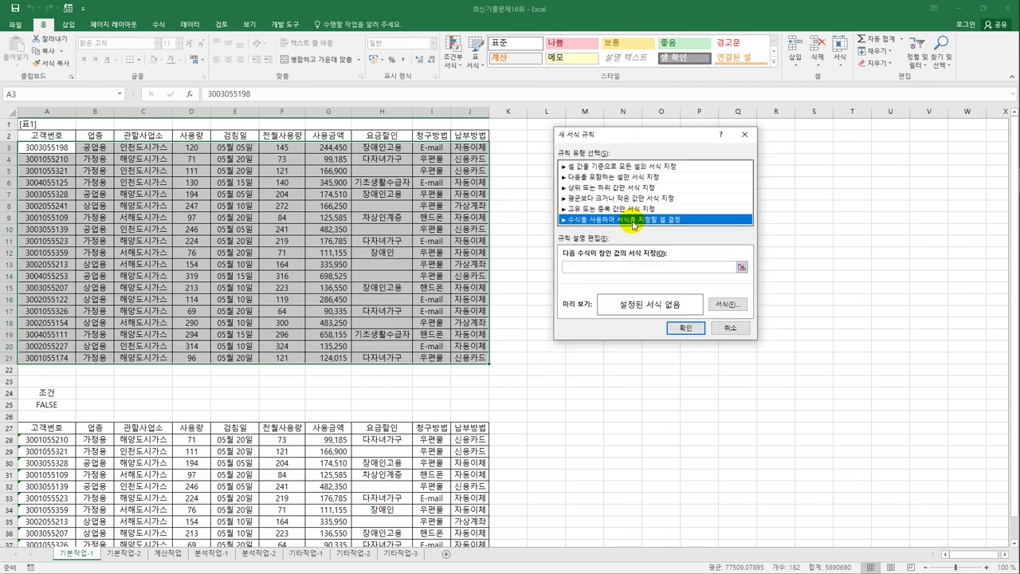
pyautogui.click(620, 269)
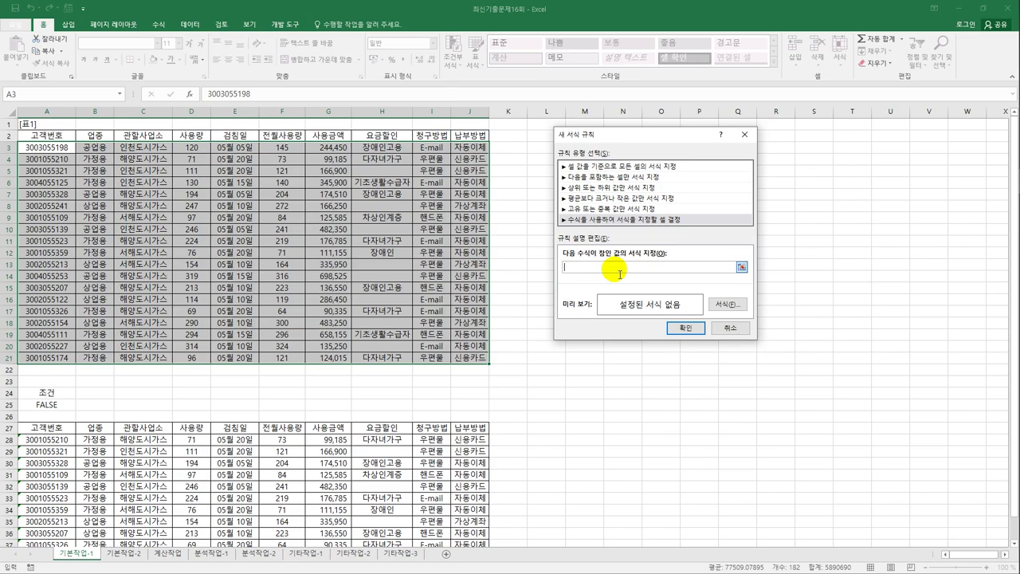
pyautogui.write('=')
pyautogui.write('and')
pyautogui.press('BackSpace')
pyautogui.press('BackSpace')
pyautogui.press('BackSpace')
# - Begin an OR in the rule formula with the first condition LARGE($D$3:$D$21,4)<=$D3
pyautogui.write('or(large(')
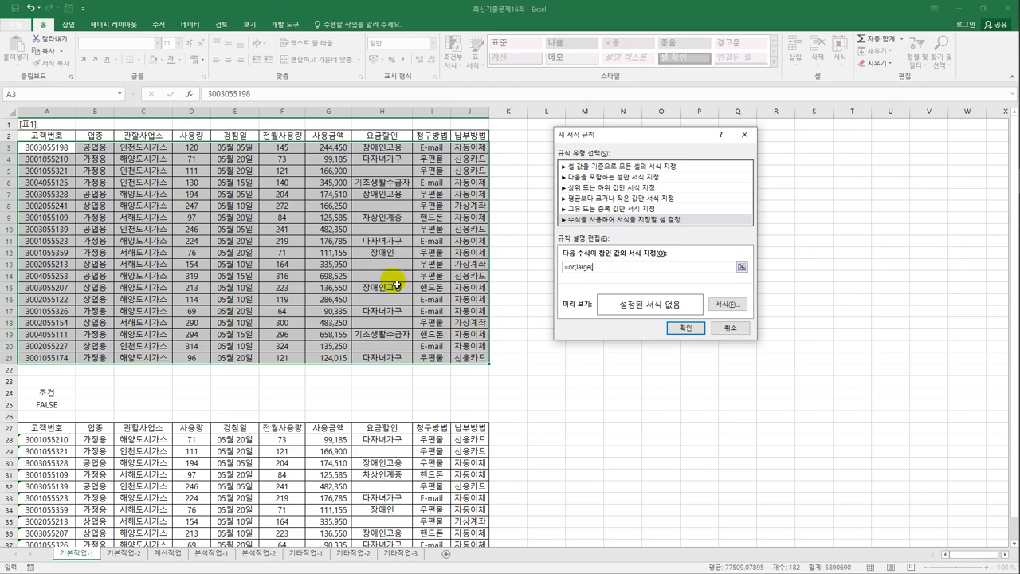
pyautogui.moveTo(194, 148); pyautogui.dragTo(211, 361)
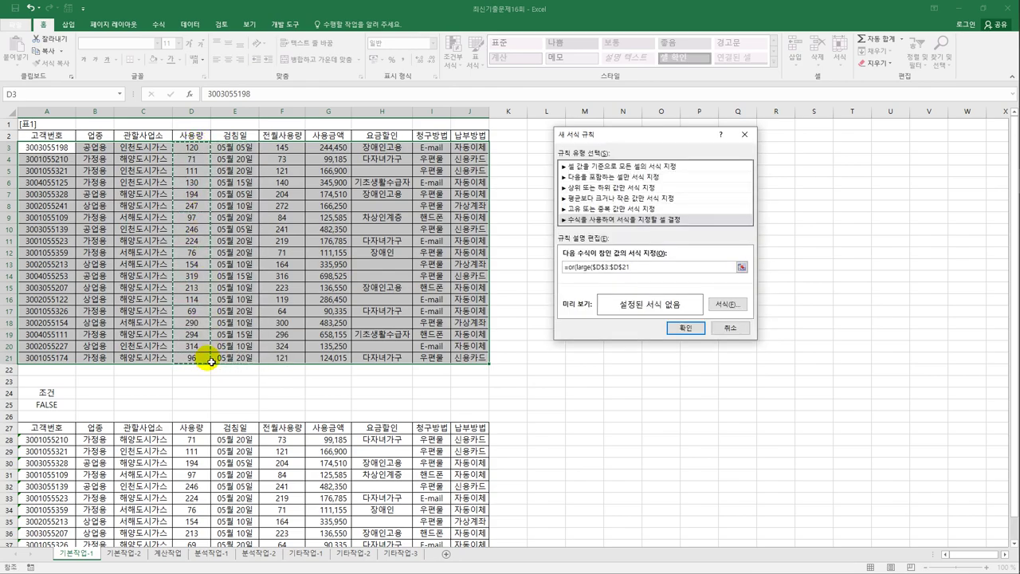
pyautogui.write(',')
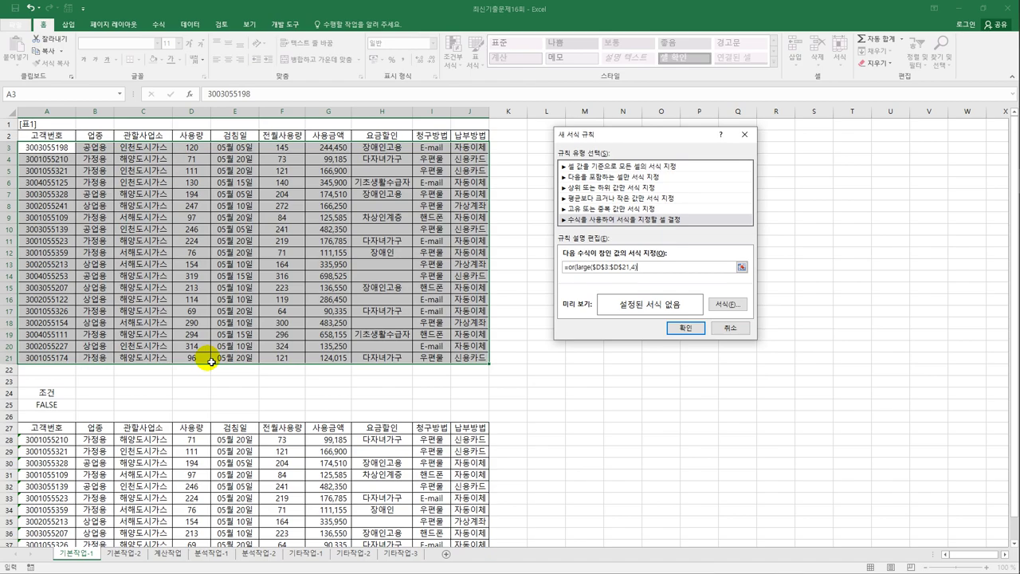
pyautogui.write('4)<=')
pyautogui.click(196, 148)
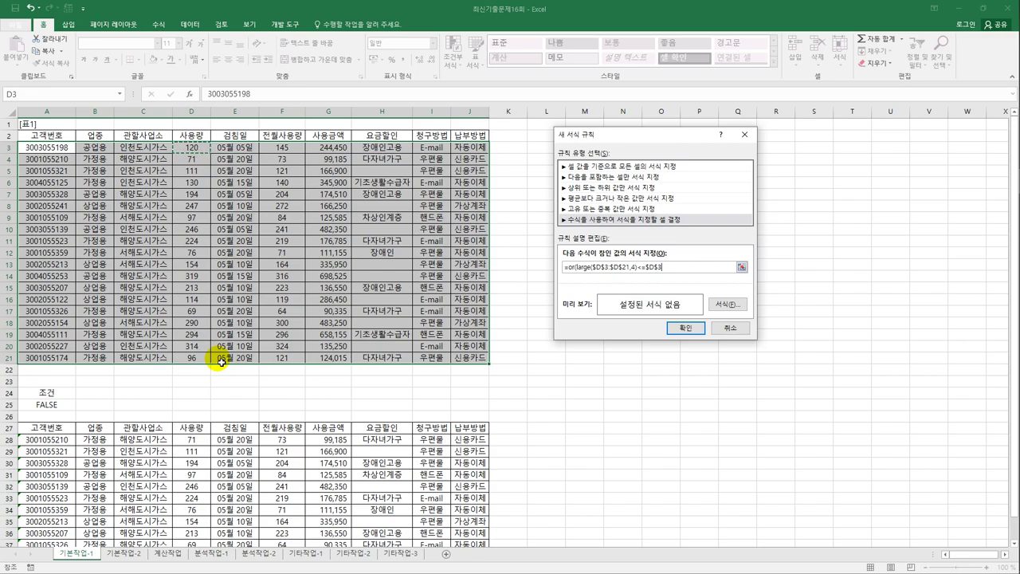
pyautogui.press('F4')
pyautogui.press('F4')
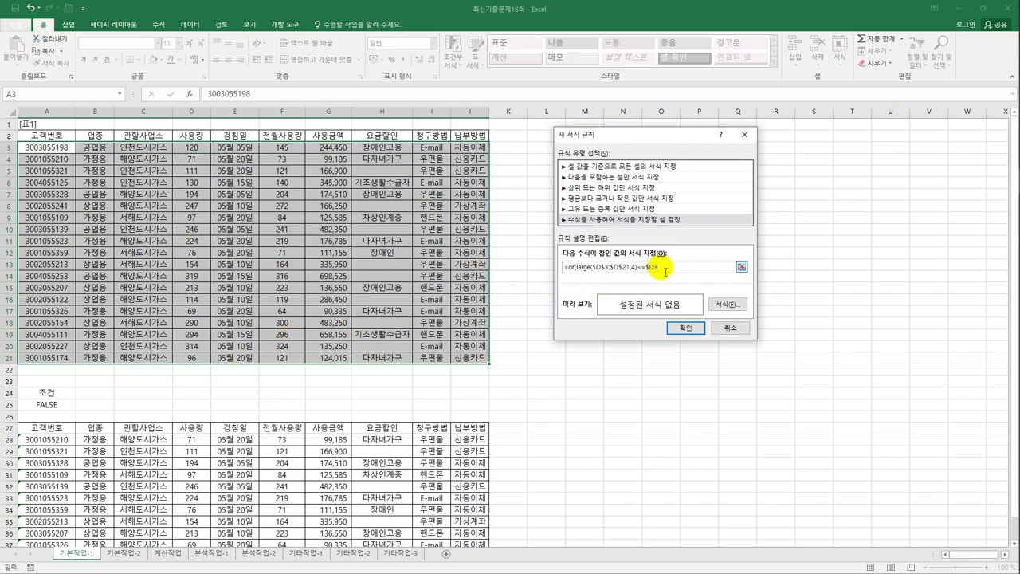
pyautogui.write(',')
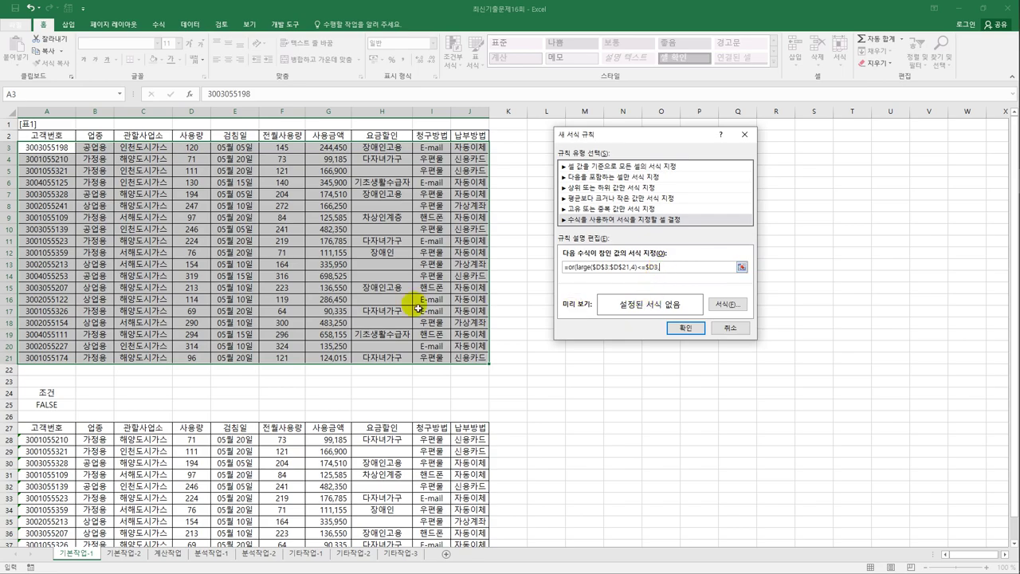
pyautogui.press('BackSpace')
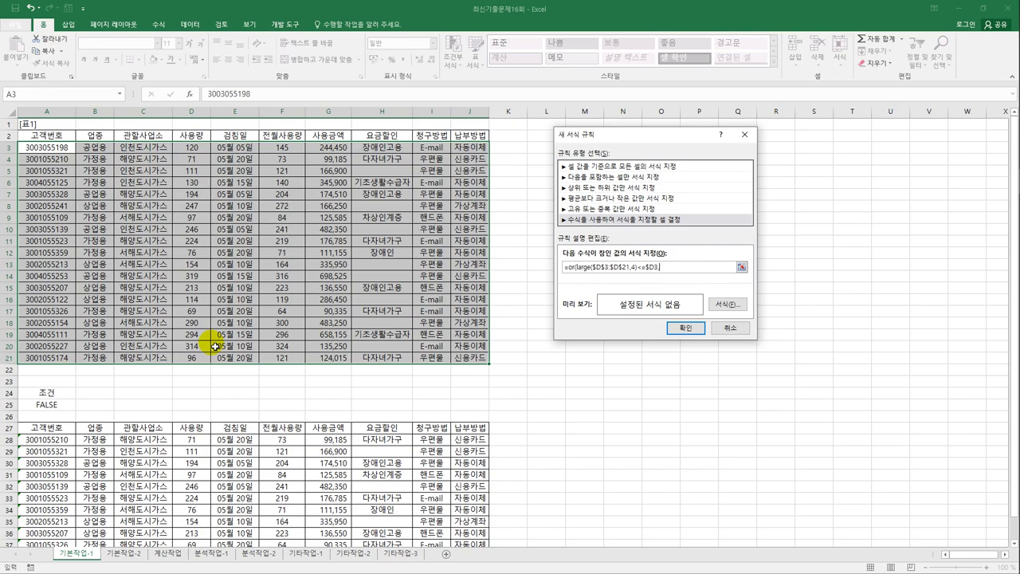
# - Add SMALL($D$3:$D$21,4)>=$D3 as the OR's second condition and close the function
pyautogui.write(',small')
pyautogui.moveTo(191, 147); pyautogui.dragTo(199, 366)
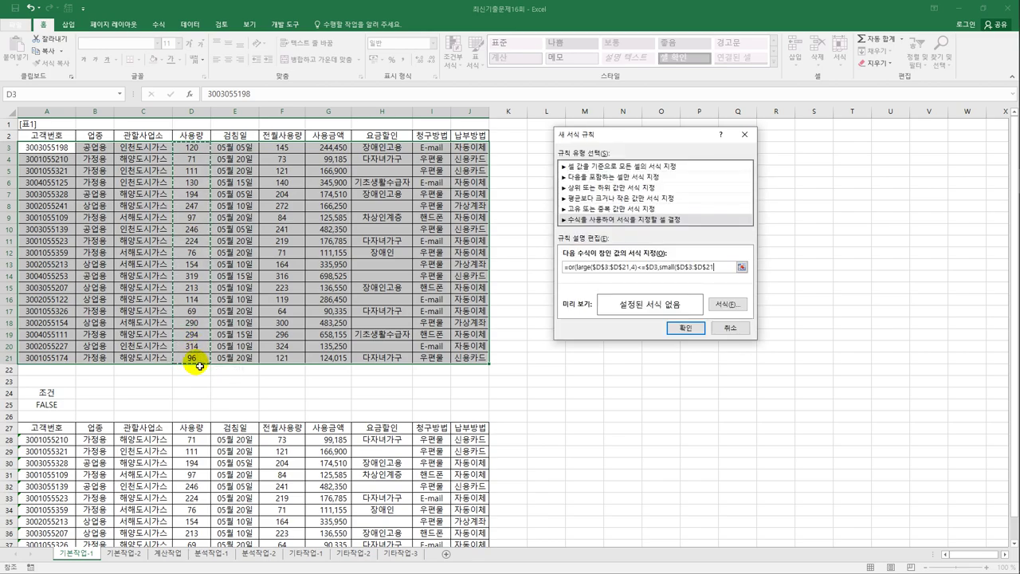
pyautogui.write(',')
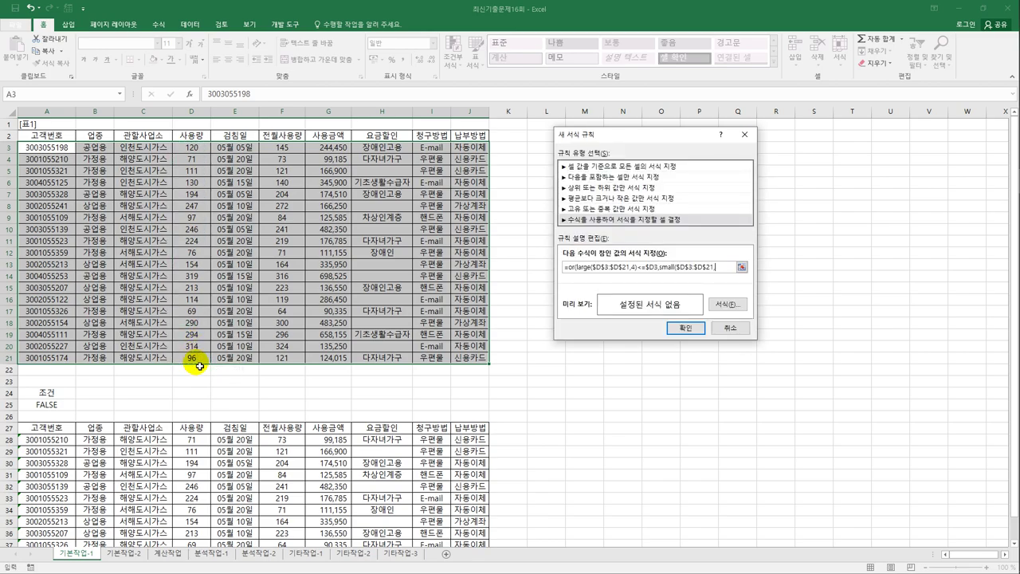
pyautogui.write('4)')
pyautogui.write('>=')
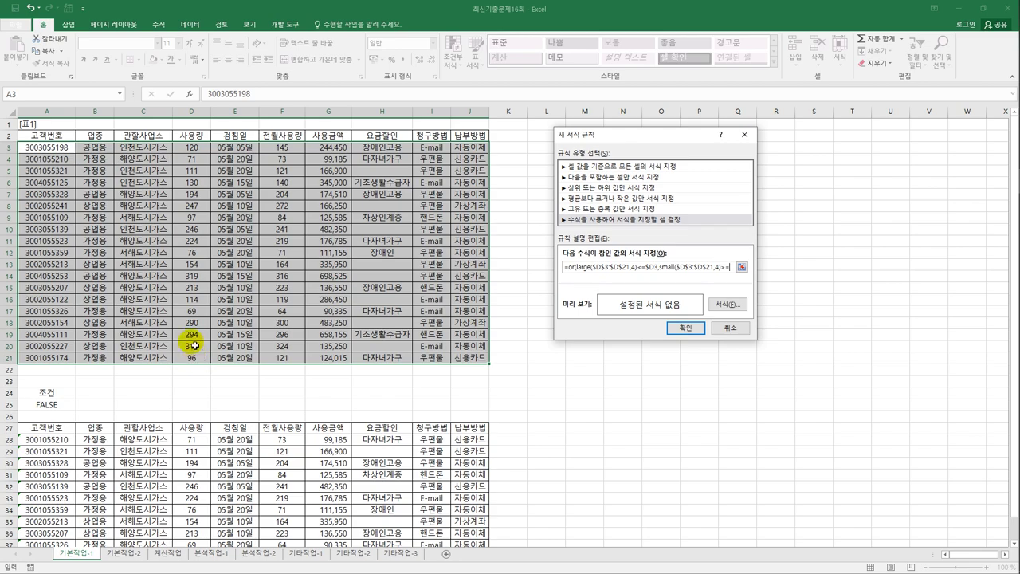
pyautogui.click(195, 148)
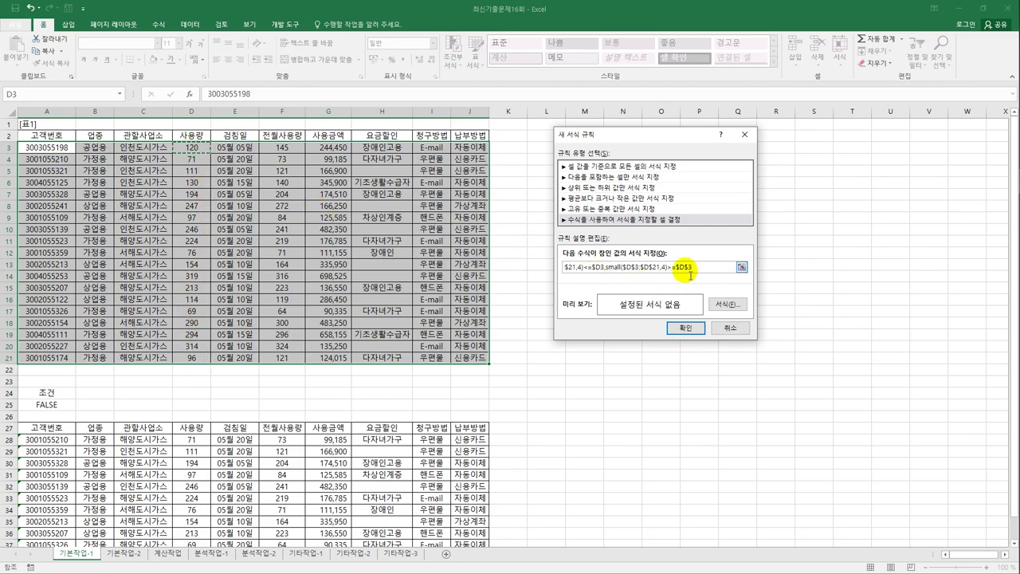
pyautogui.click(689, 268)
pyautogui.press('BackSpace')
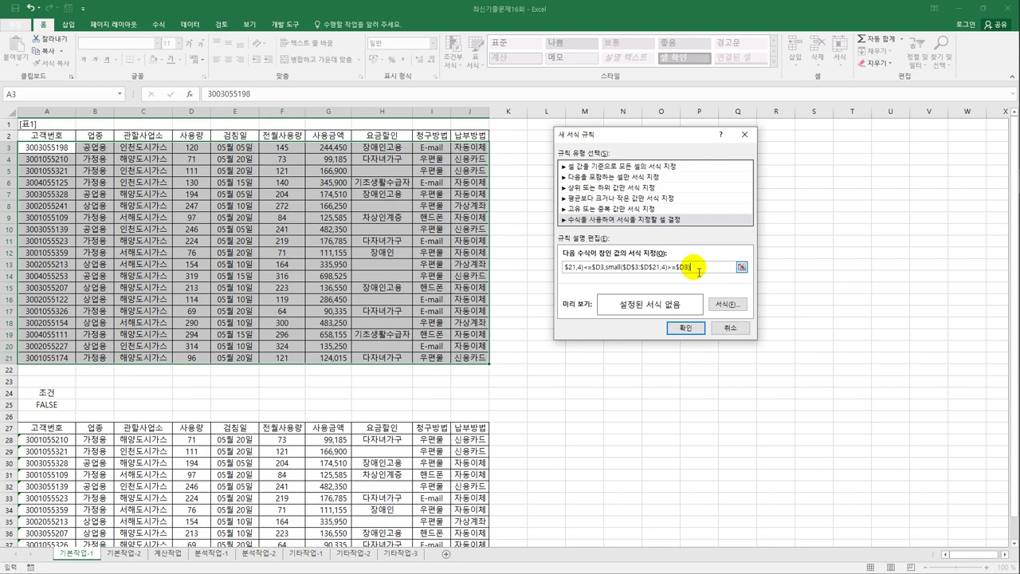
# - Set the rule's format to bold text in the standard blue colour and apply the conditional formatting rule
pyautogui.click(726, 304)
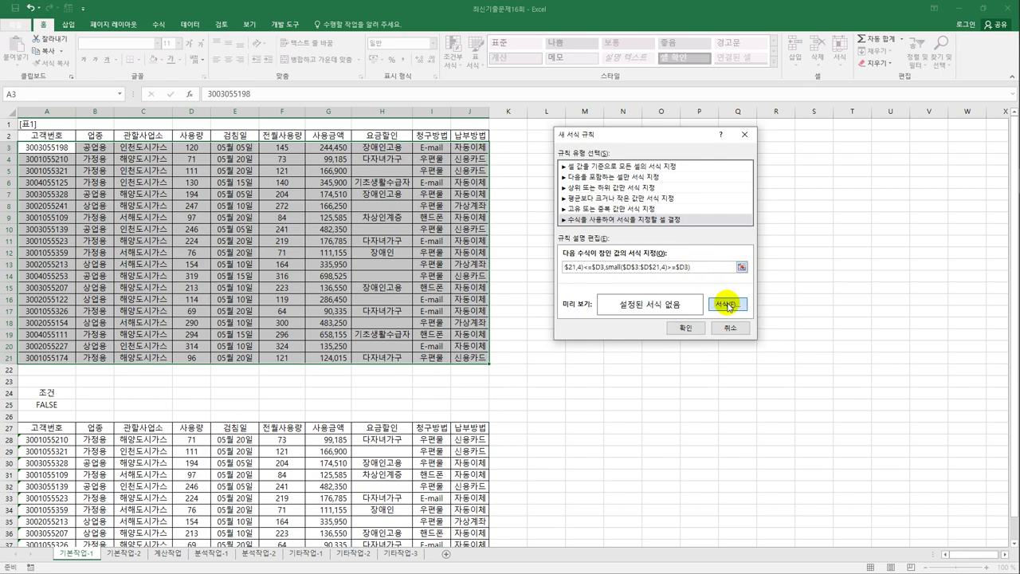
pyautogui.click(629, 152)
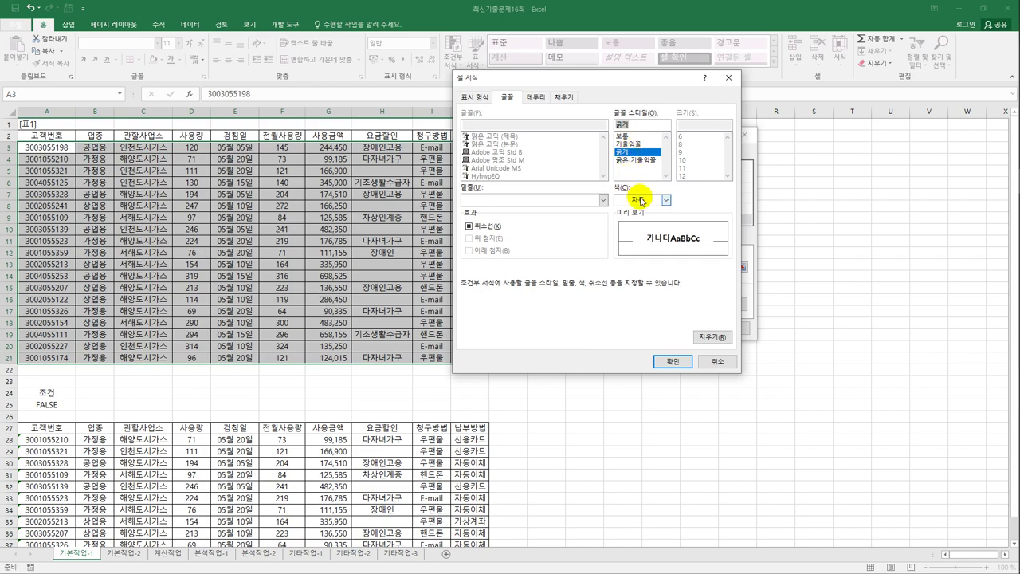
pyautogui.click(666, 200)
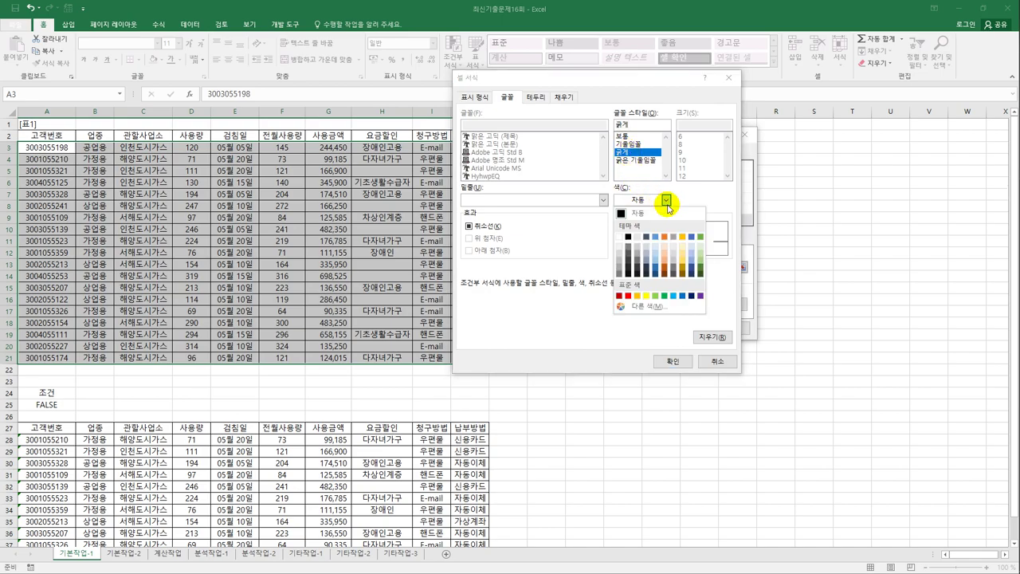
pyautogui.click(682, 298)
pyautogui.click(673, 361)
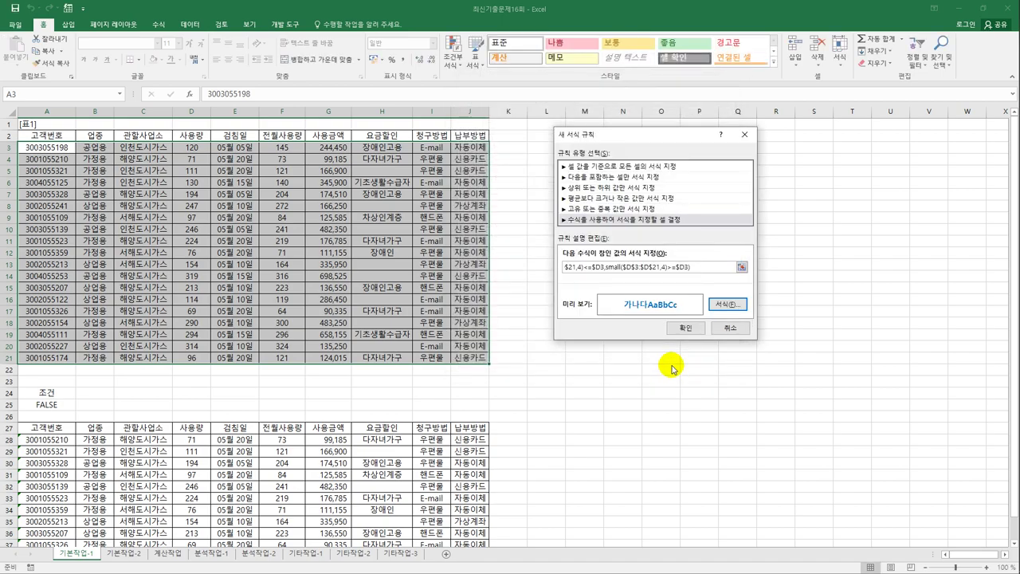
pyautogui.click(681, 328)
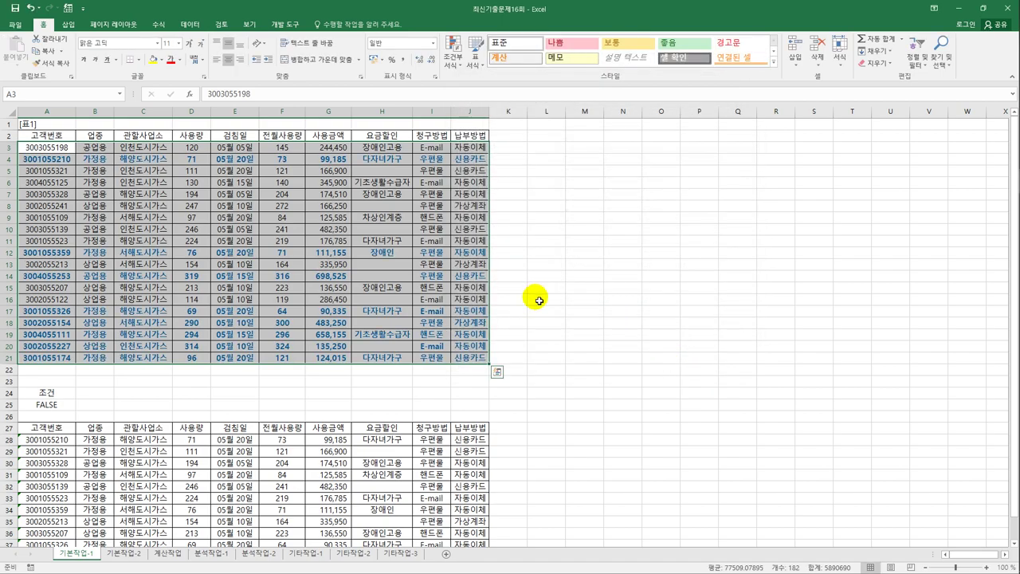
# - Check the highlighted rows of the table against the usage values in D3:D21
pyautogui.click(240, 158)
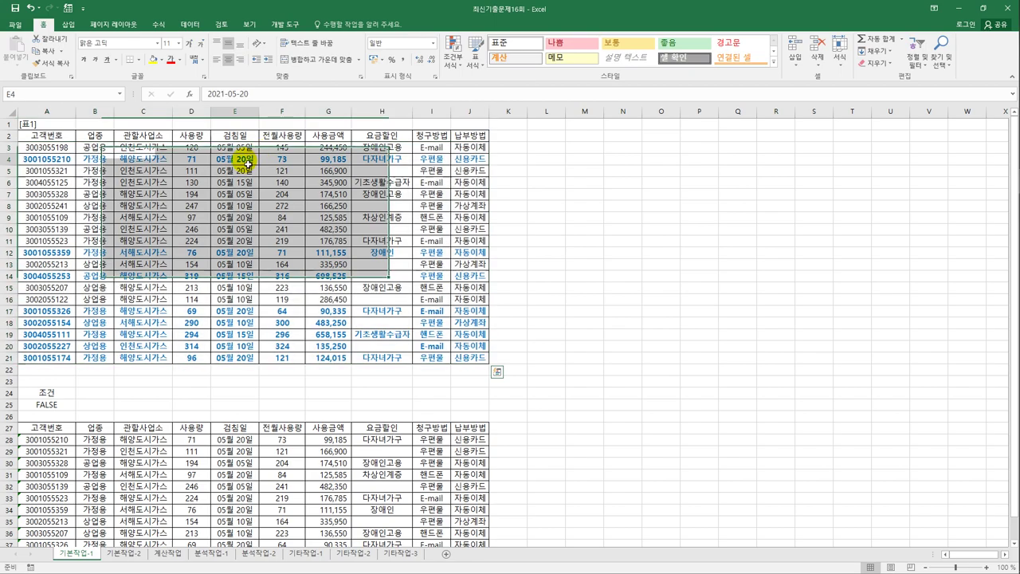
pyautogui.click(235, 275)
pyautogui.click(233, 321)
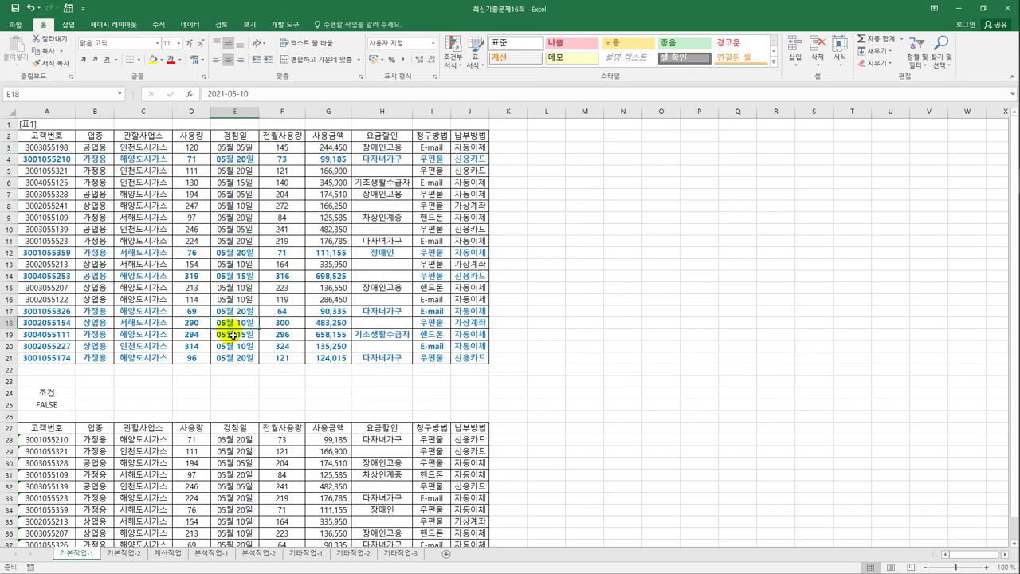
pyautogui.click(234, 340)
pyautogui.click(233, 346)
pyautogui.click(232, 357)
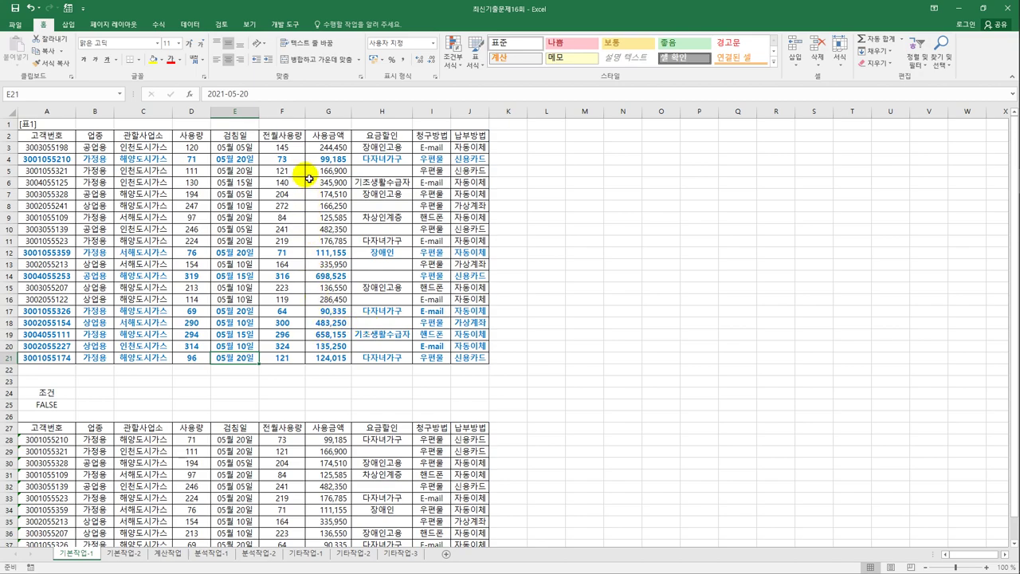
pyautogui.click(192, 147)
pyautogui.moveTo(193, 147); pyautogui.dragTo(200, 357)
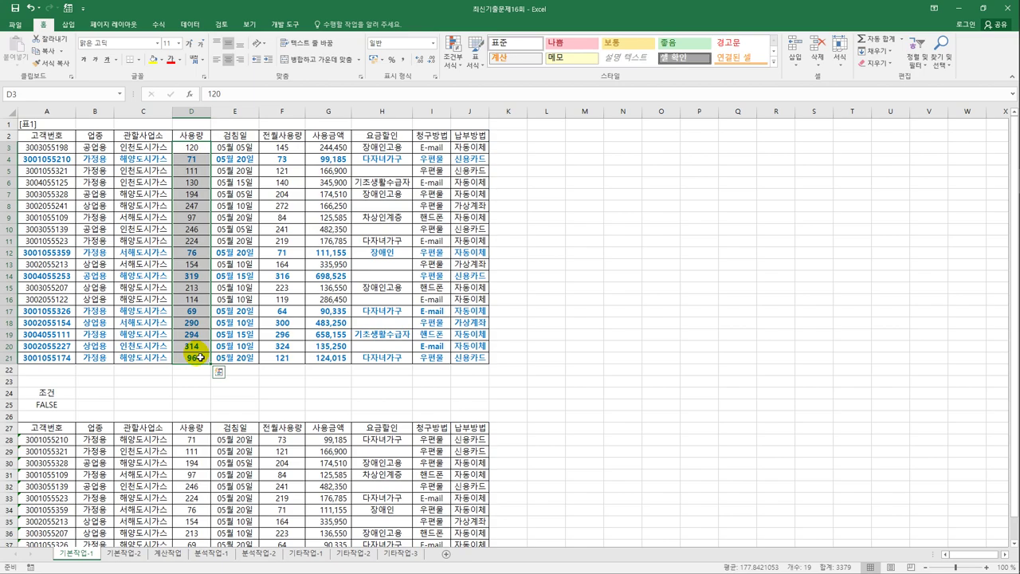
pyautogui.click(546, 393)
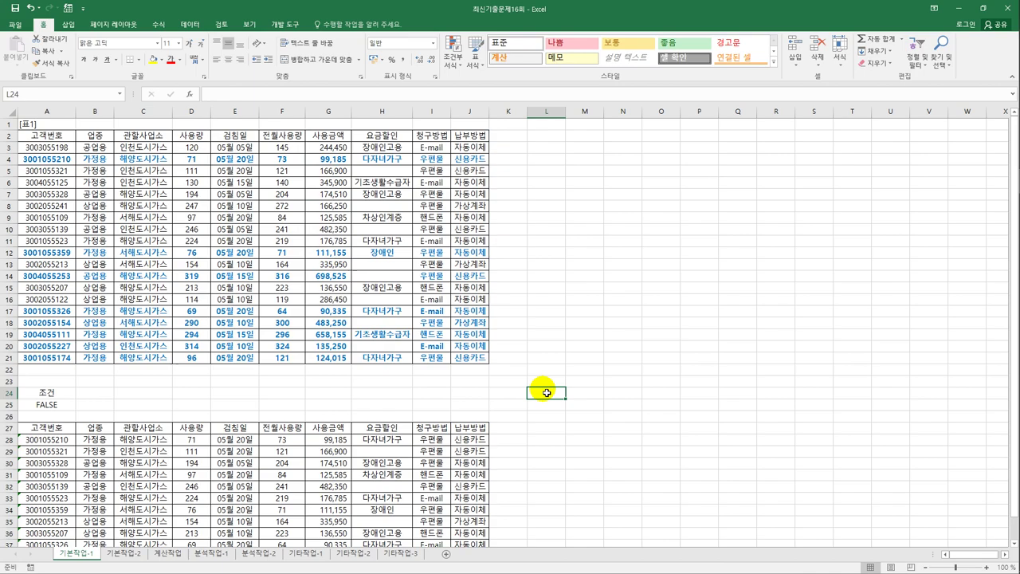
# - On the 기본작업-2 sheet, turn on the Hidden (숨김) protection for average cells E22, G22 and H22, keeping them locked
pyautogui.click(129, 556)
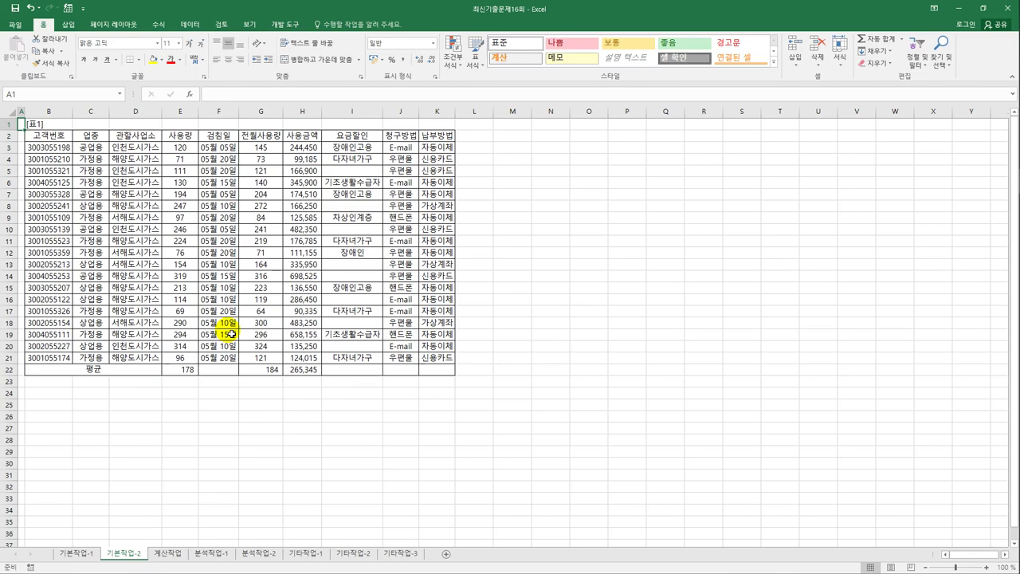
pyautogui.click(190, 370)
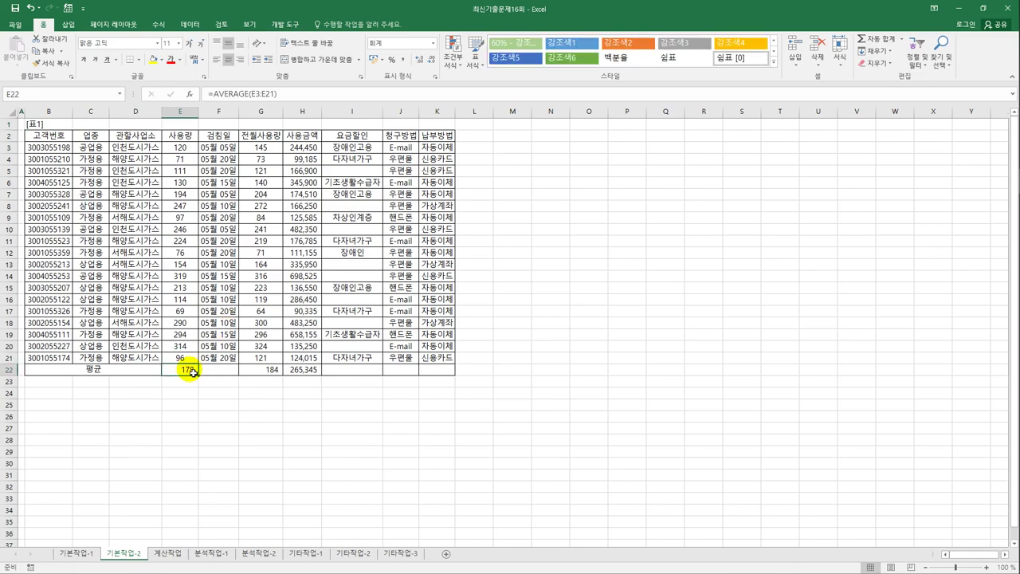
pyautogui.keyDown('ctrl'); pyautogui.click(275, 372); pyautogui.keyUp('ctrl')
pyautogui.keyDown('ctrl'); pyautogui.click(289, 373); pyautogui.keyUp('ctrl')
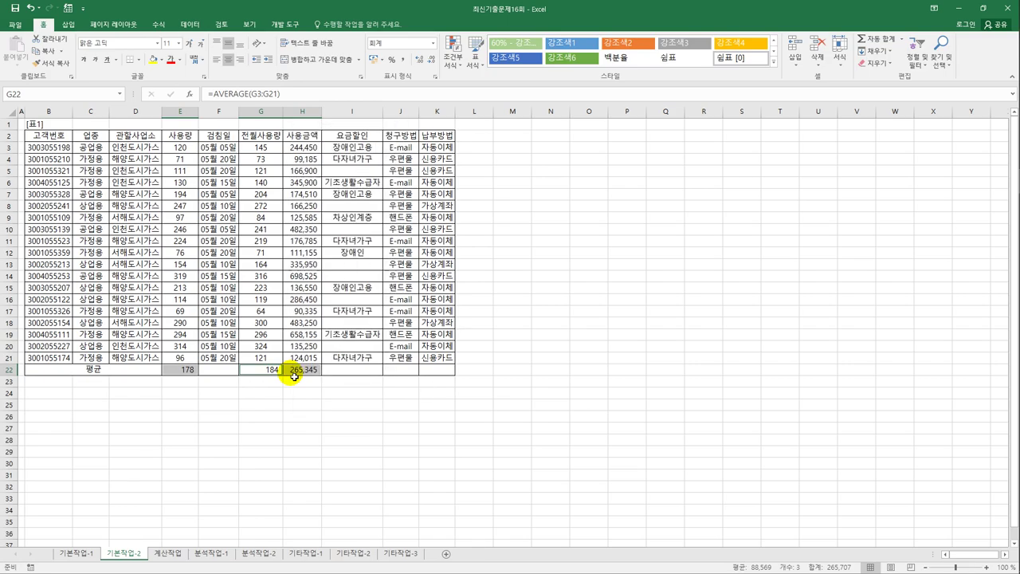
pyautogui.rightClick(294, 376)
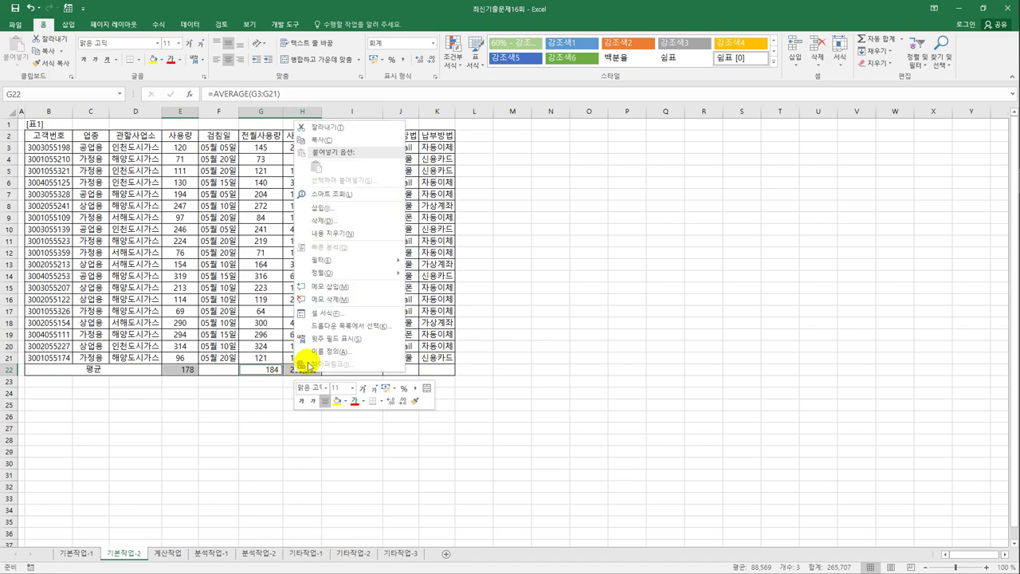
pyautogui.click(328, 314)
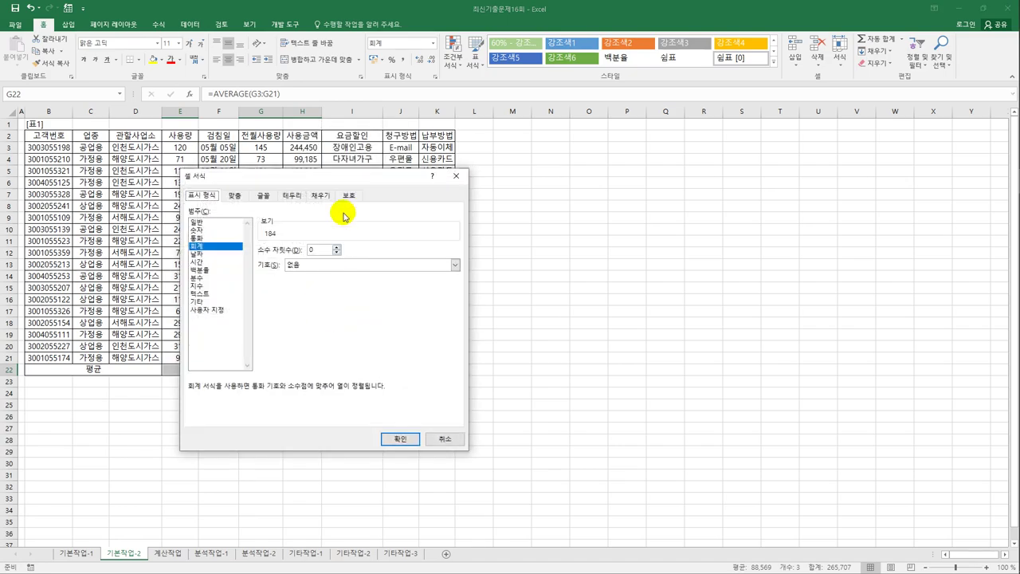
pyautogui.moveTo(347, 185); pyautogui.dragTo(668, 147)
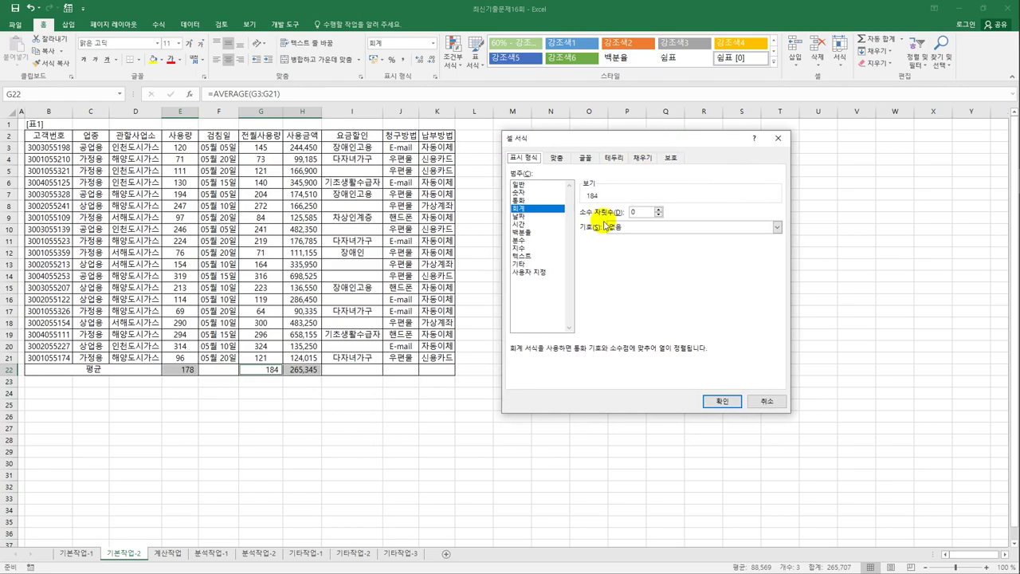
pyautogui.click(671, 157)
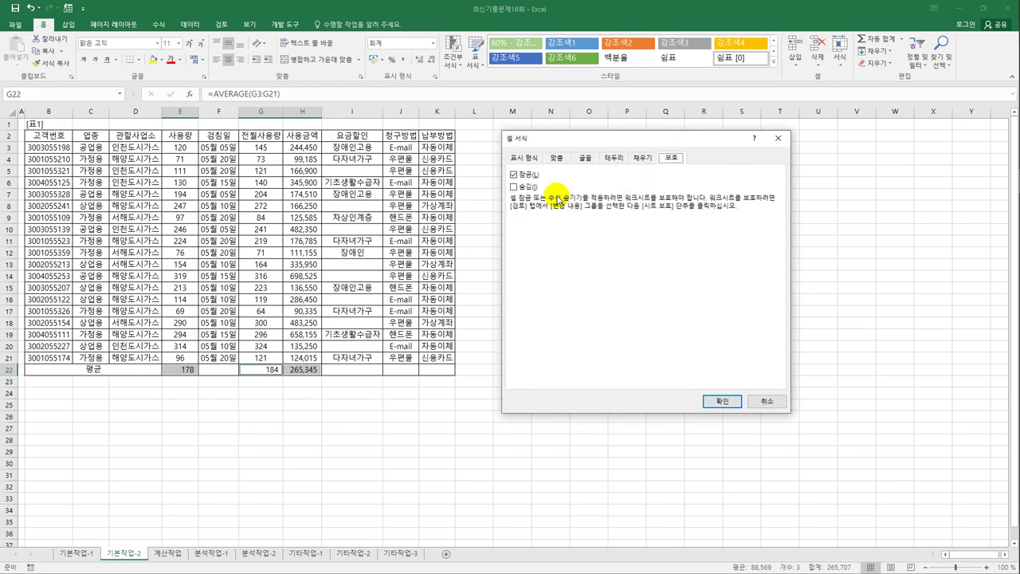
pyautogui.click(522, 187)
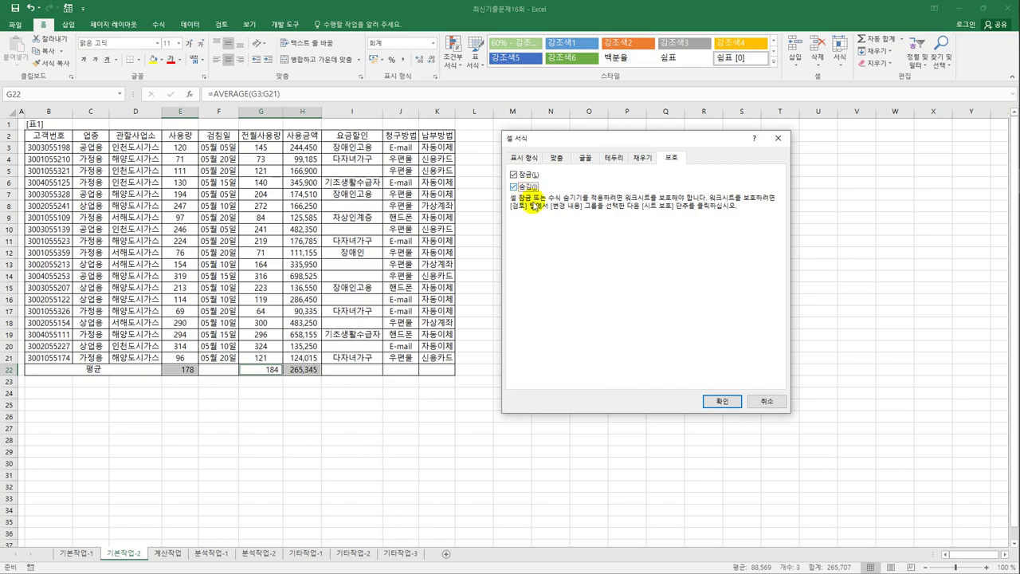
pyautogui.click(717, 402)
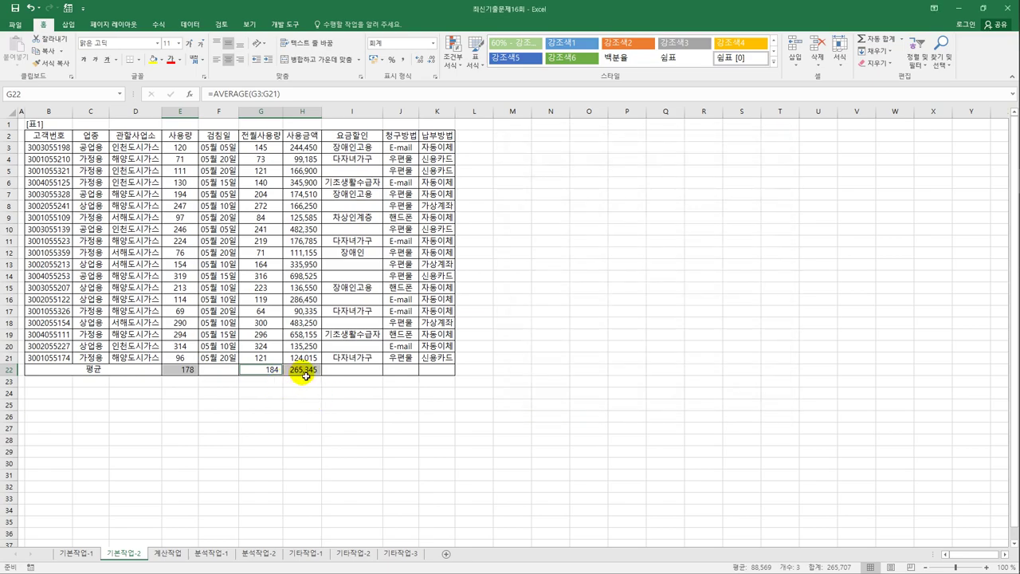
# - Protect the 기본작업-2 sheet without a password, allowing only the selection of locked and unlocked cells
pyautogui.click(305, 376)
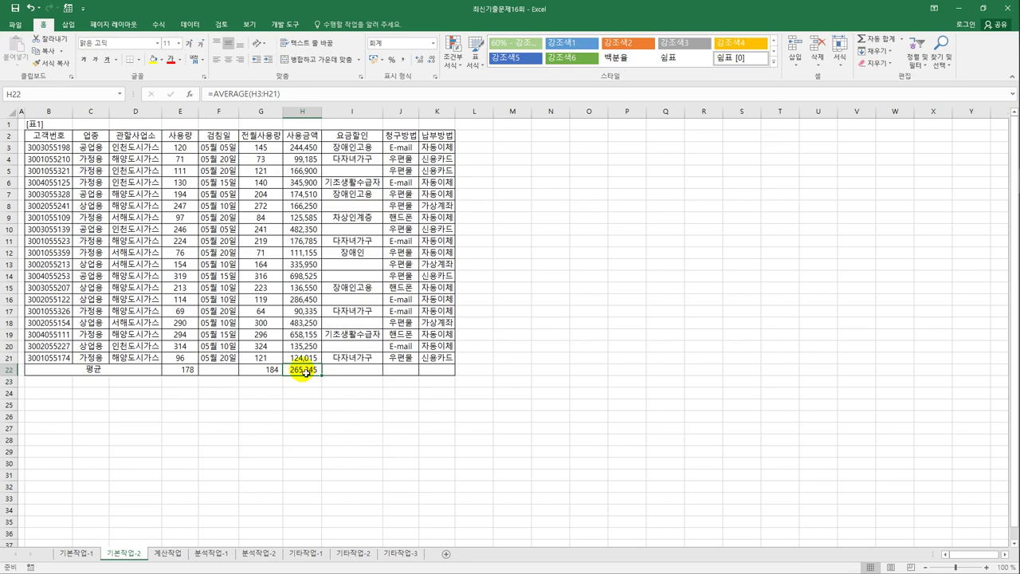
pyautogui.click(223, 24)
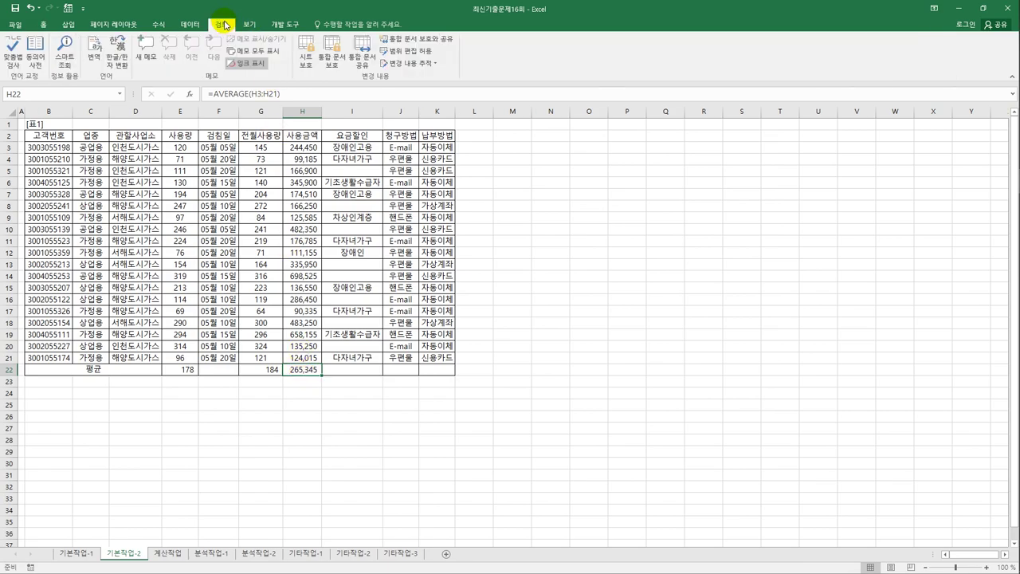
pyautogui.click(306, 56)
pyautogui.moveTo(650, 132); pyautogui.dragTo(531, 167)
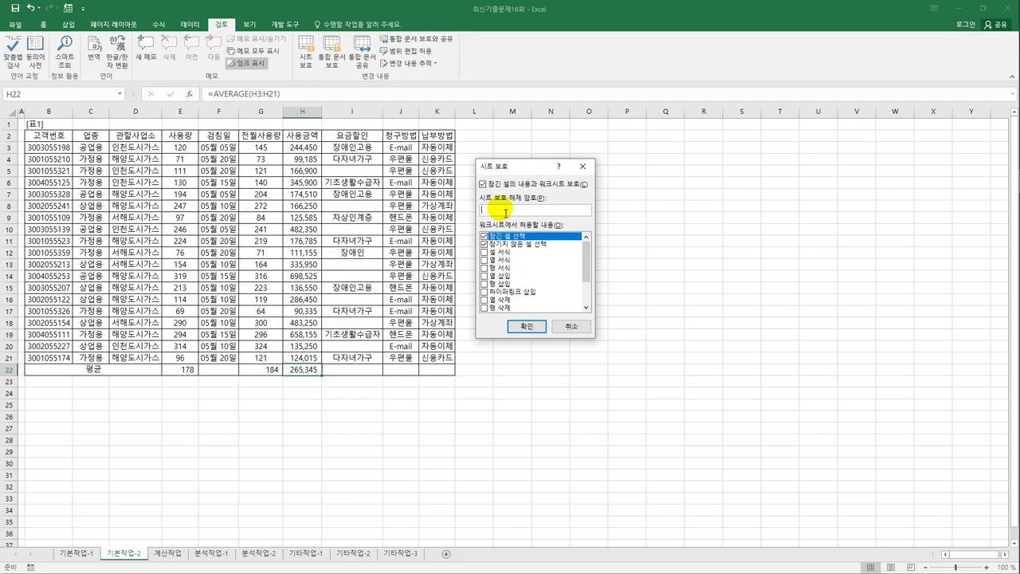
pyautogui.click(522, 327)
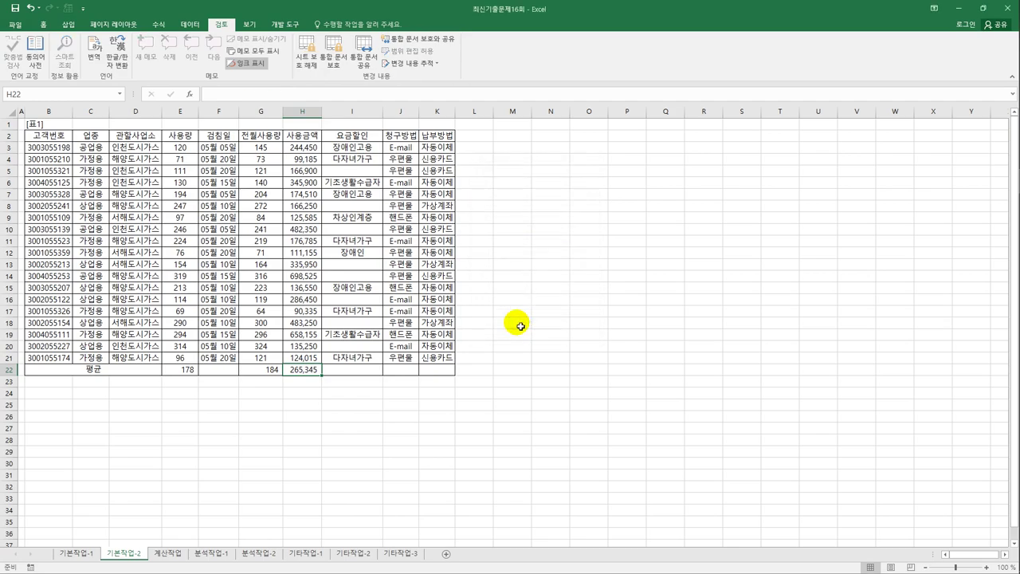
# - Check whether the average cells E22, G22 and H22 still reveal their formulas
pyautogui.click(176, 373)
pyautogui.click(270, 375)
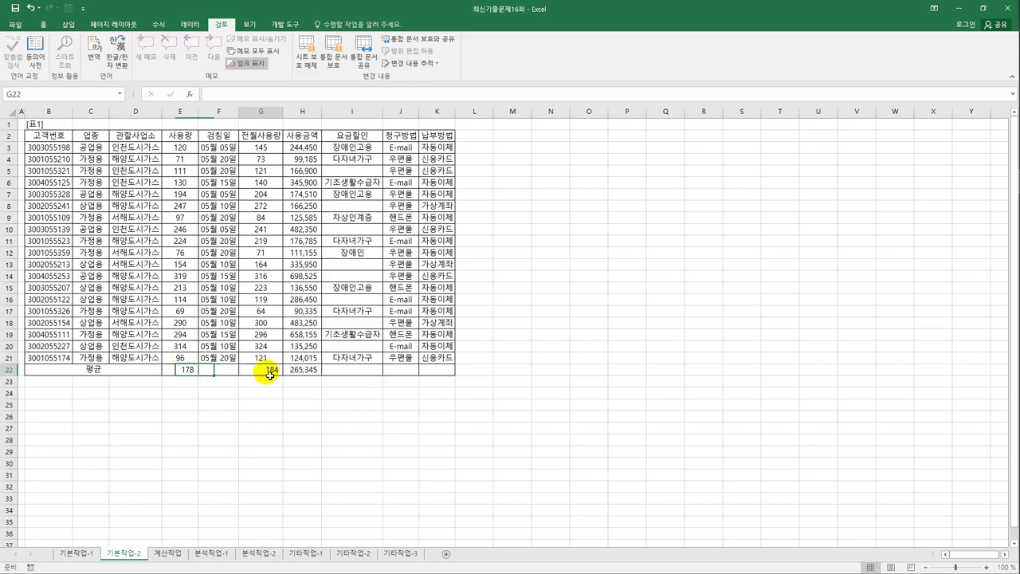
pyautogui.click(300, 372)
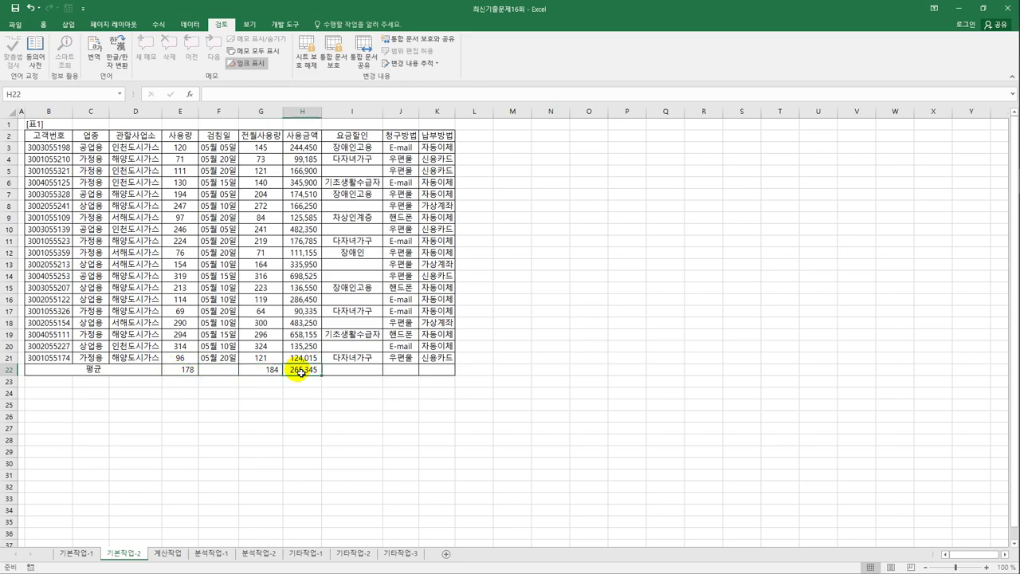
pyautogui.click(267, 373)
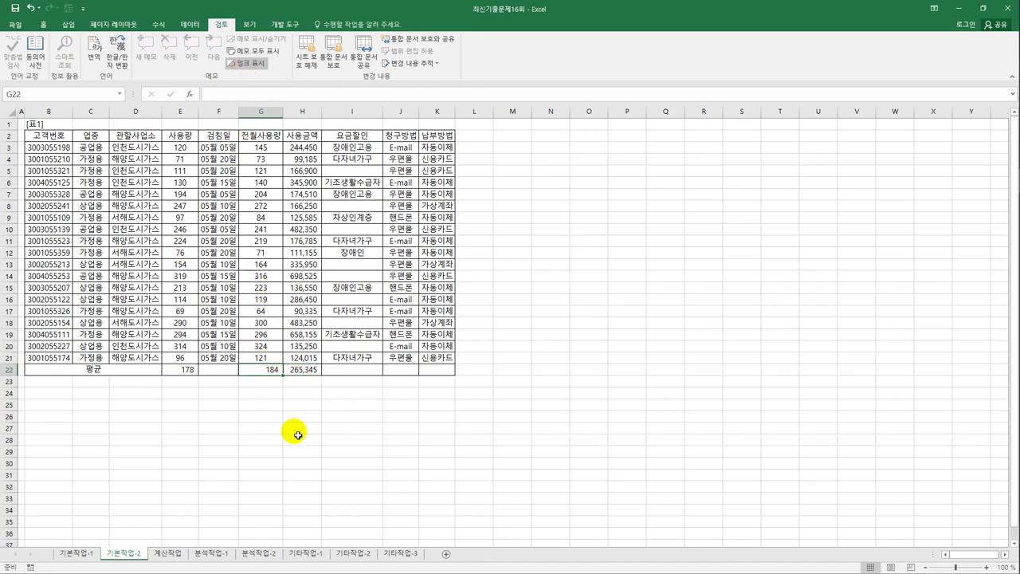
pyautogui.click(298, 373)
pyautogui.click(273, 374)
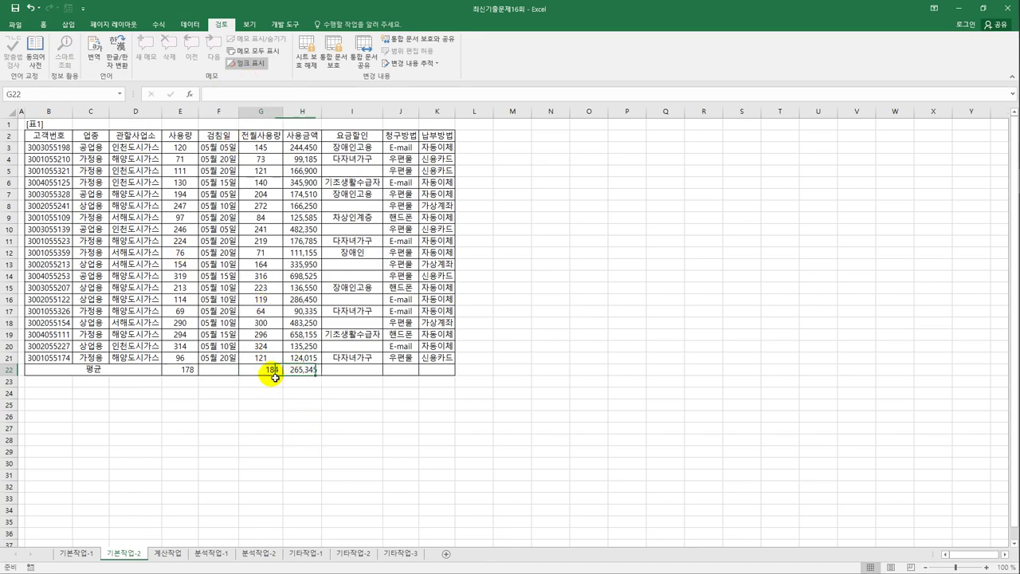
pyautogui.click(188, 373)
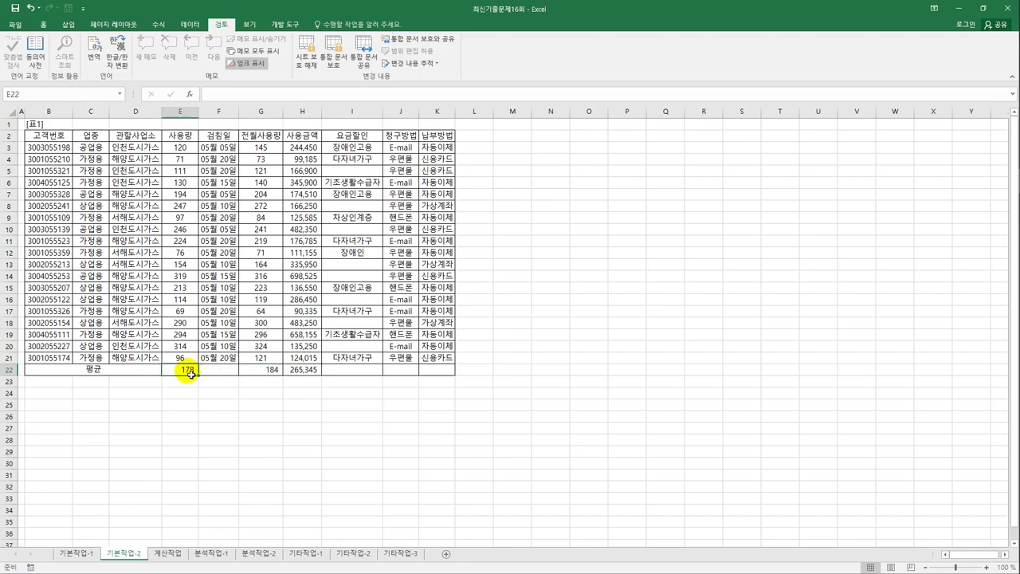
pyautogui.click(275, 373)
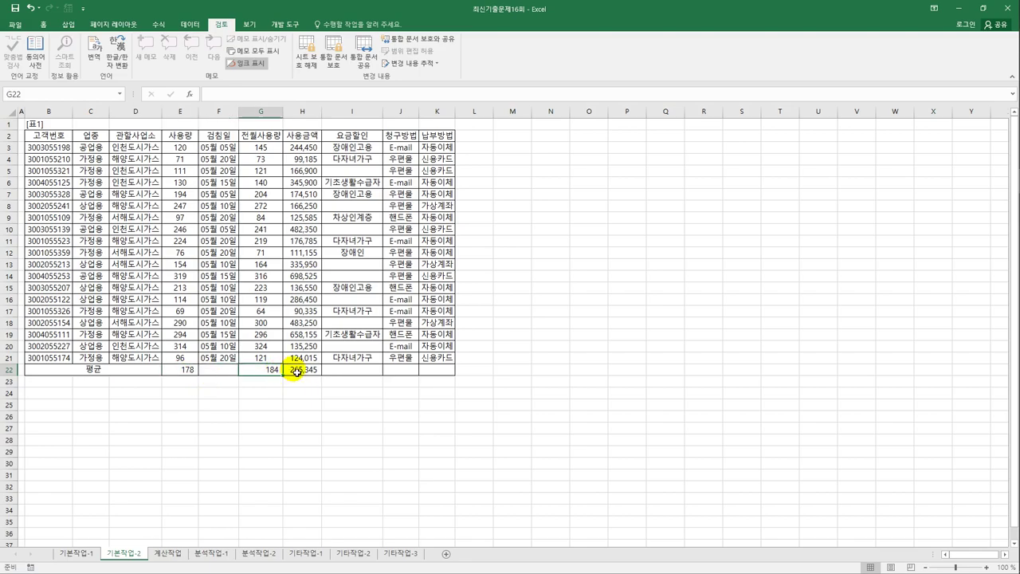
pyautogui.click(298, 371)
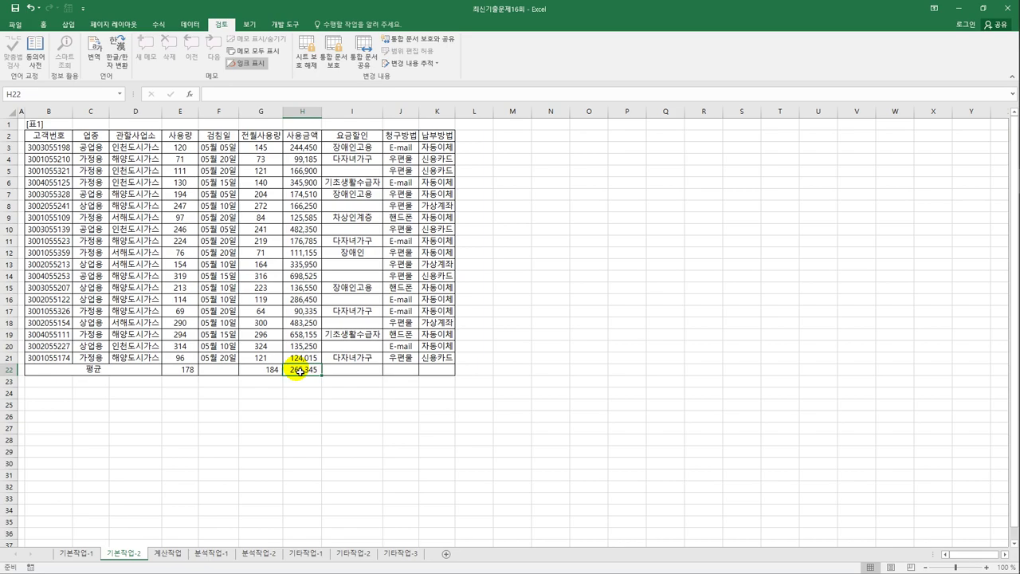
# - Show the 기본작업-2 sheet in Page Break Preview at 100% zoom
pyautogui.click(253, 26)
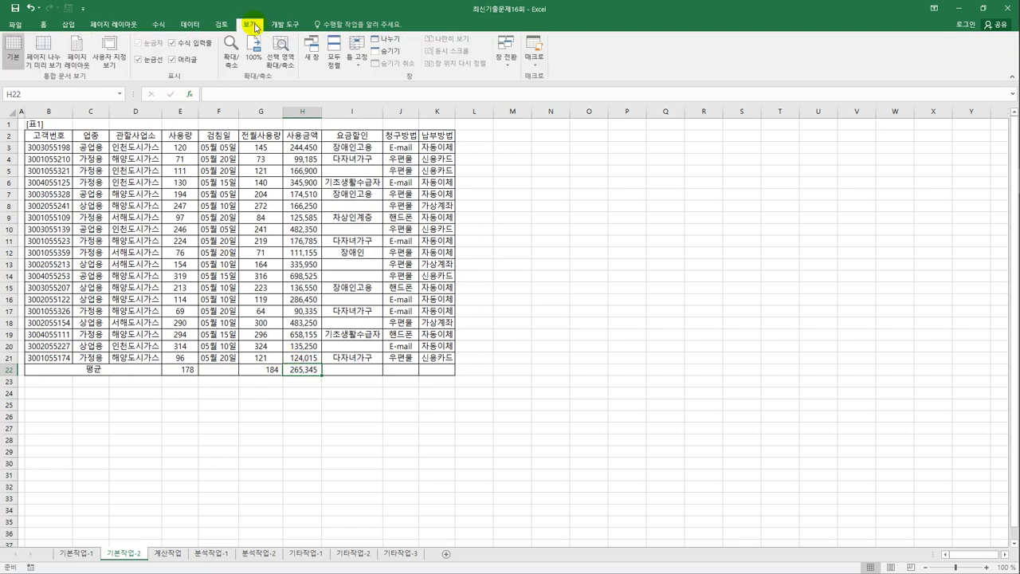
pyautogui.click(44, 68)
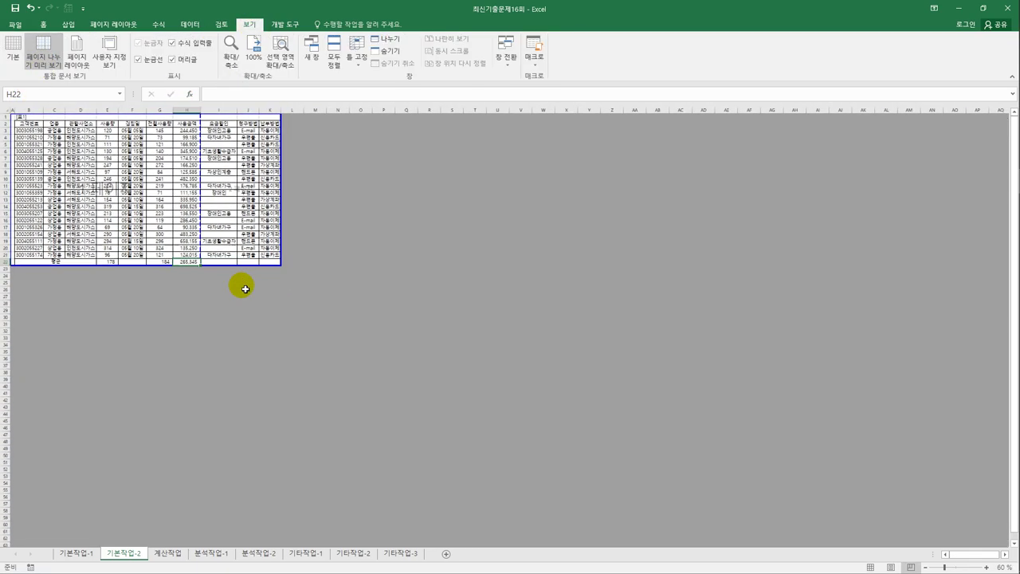
pyautogui.click(252, 64)
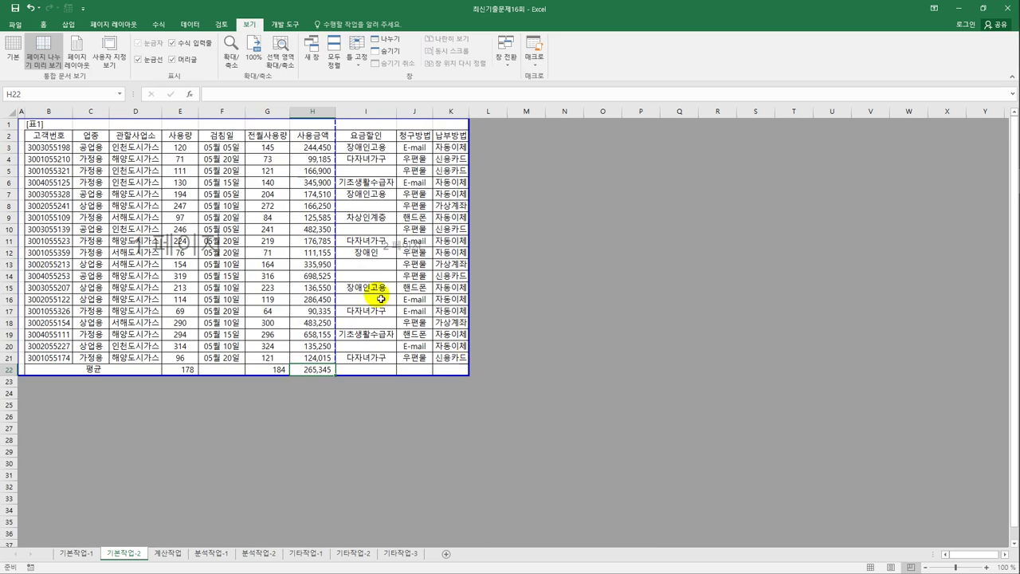
# - Move the print area's upper and left boundaries to exclude row 1 and column A, so it covers B2:K22
pyautogui.moveTo(239, 125); pyautogui.dragTo(239, 126)
pyautogui.moveTo(237, 136); pyautogui.dragTo(233, 137)
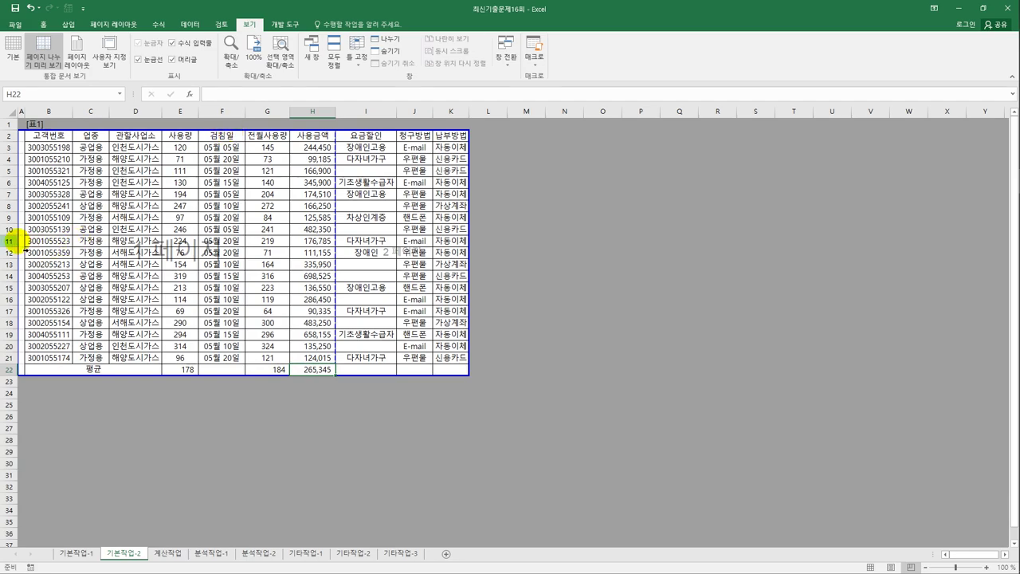
pyautogui.moveTo(26, 248); pyautogui.dragTo(24, 237)
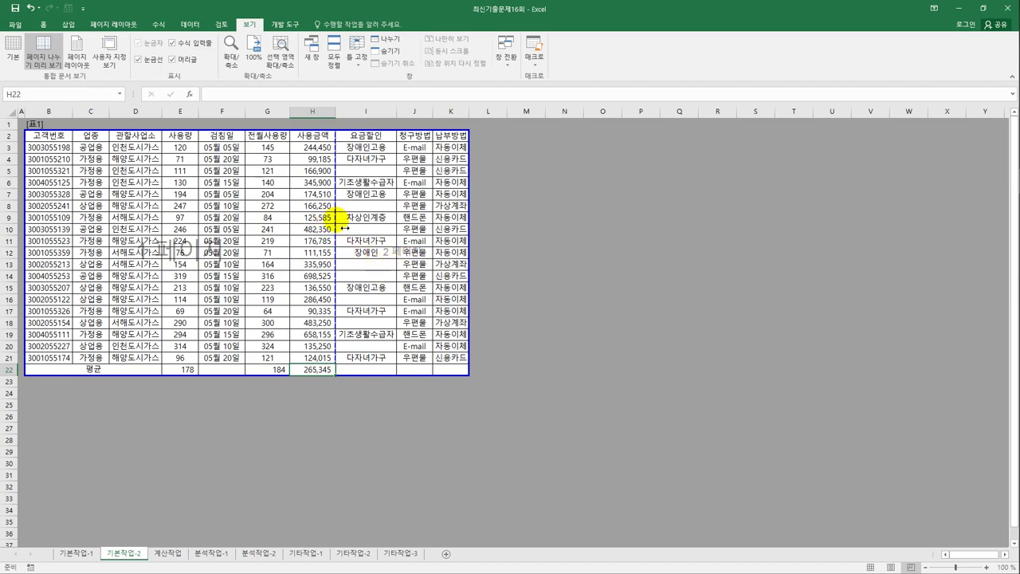
# - Move the vertical page break after column H out to the print area's edge past column K, making B2:K22 a single page
pyautogui.moveTo(345, 228); pyautogui.dragTo(483, 223)
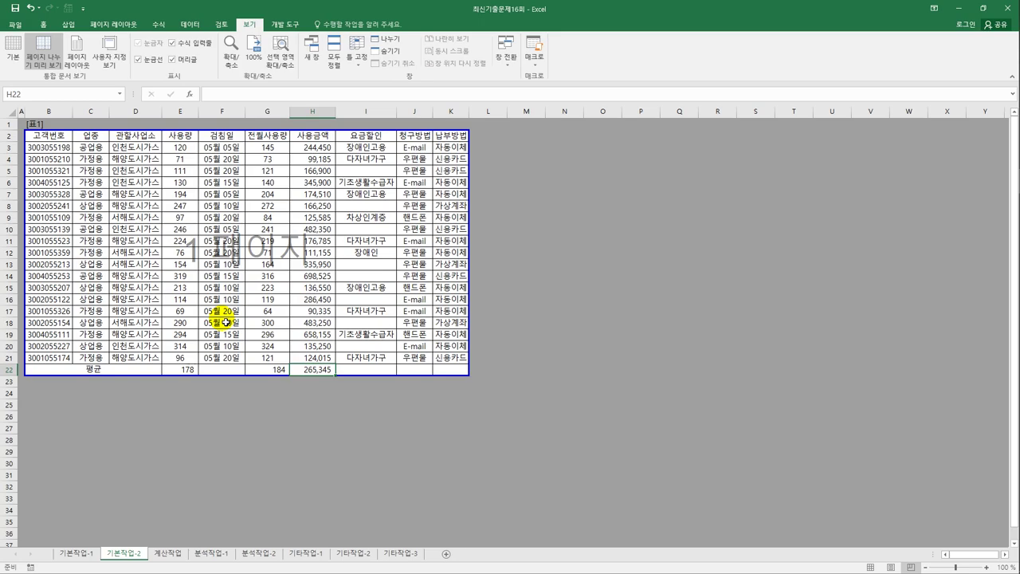
# - Switch to the 계산작업 sheet and examine the 검침일 dates in E3:E21 and the 사용기간 cells F3:F21
pyautogui.click(182, 553)
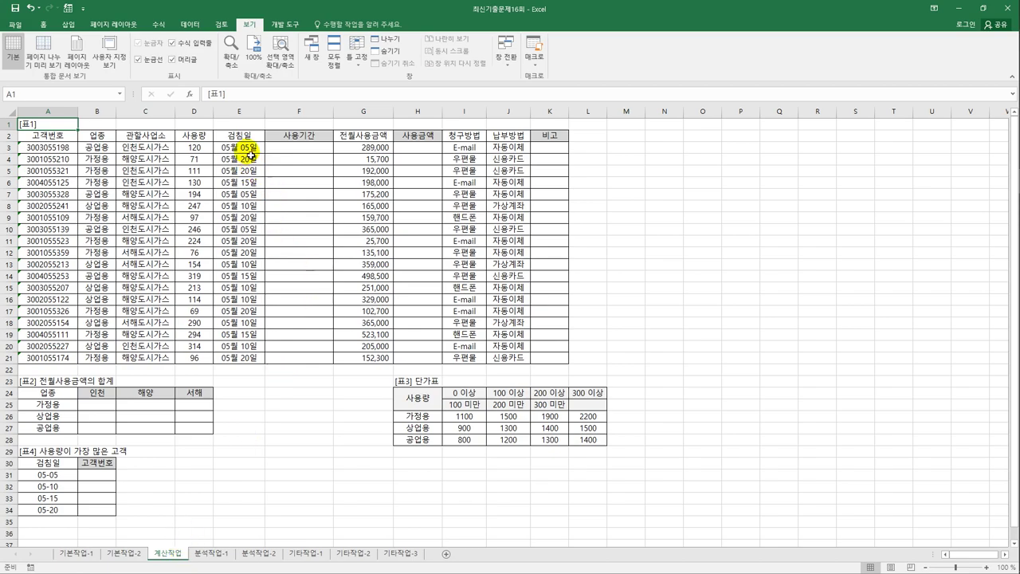
pyautogui.moveTo(249, 148); pyautogui.dragTo(253, 366)
pyautogui.moveTo(323, 150); pyautogui.dragTo(317, 368)
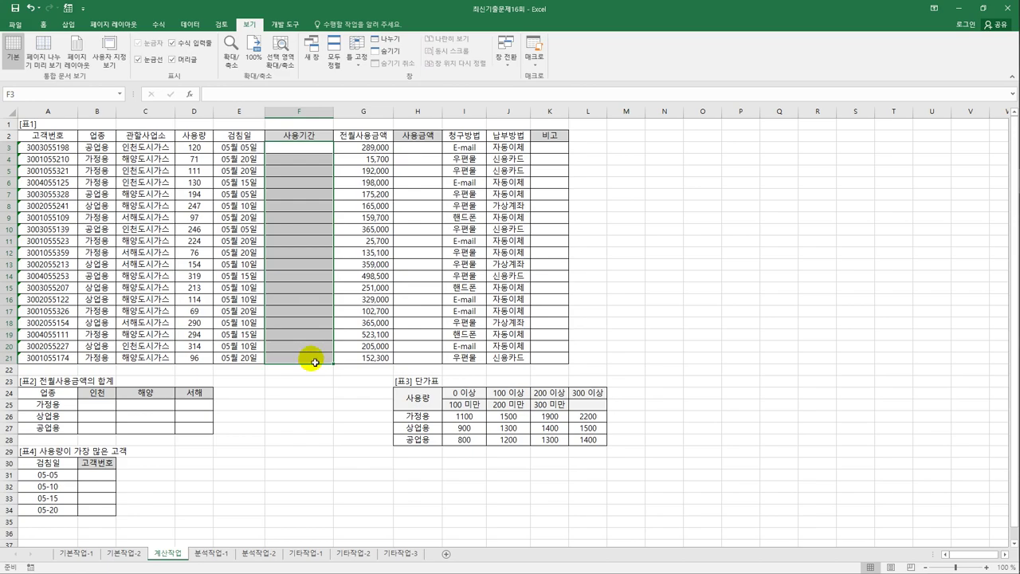
pyautogui.click(256, 148)
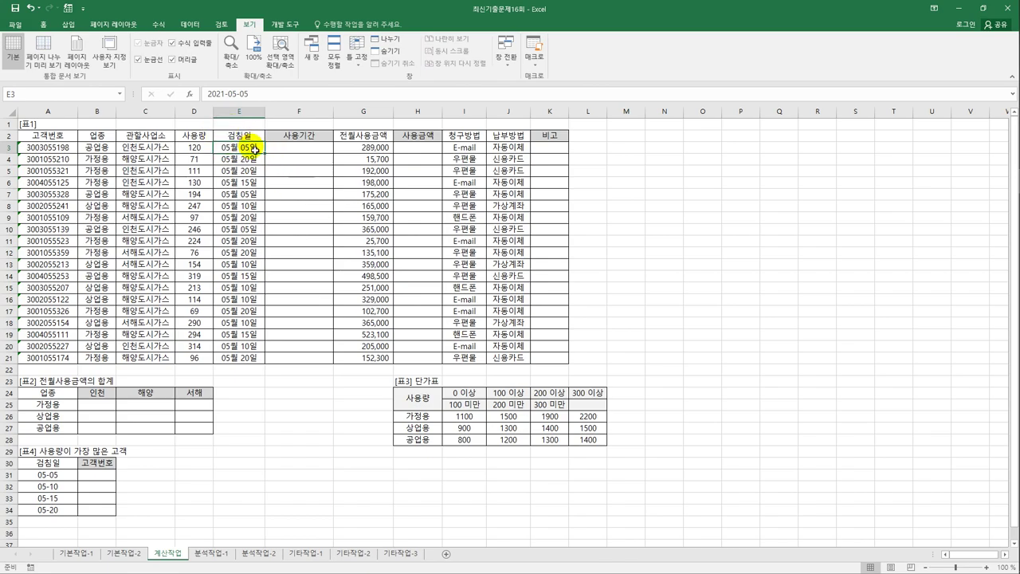
# - Enter the formula =TEXT(EDATE(E3,-1)+1,"mm/dd") in F3 for the start date of the usage period
pyautogui.click(292, 153)
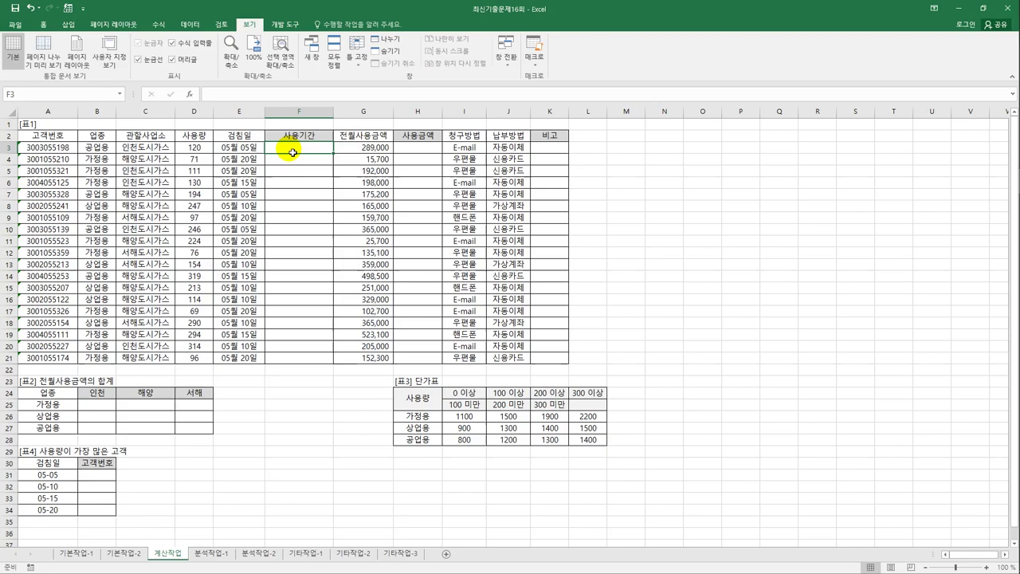
pyautogui.write('=t')
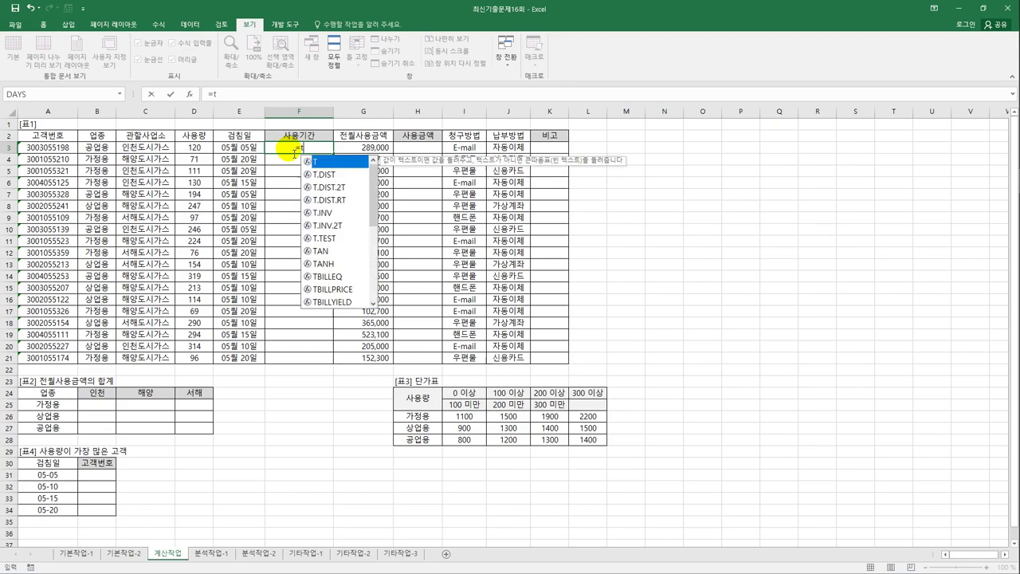
pyautogui.write('ext(')
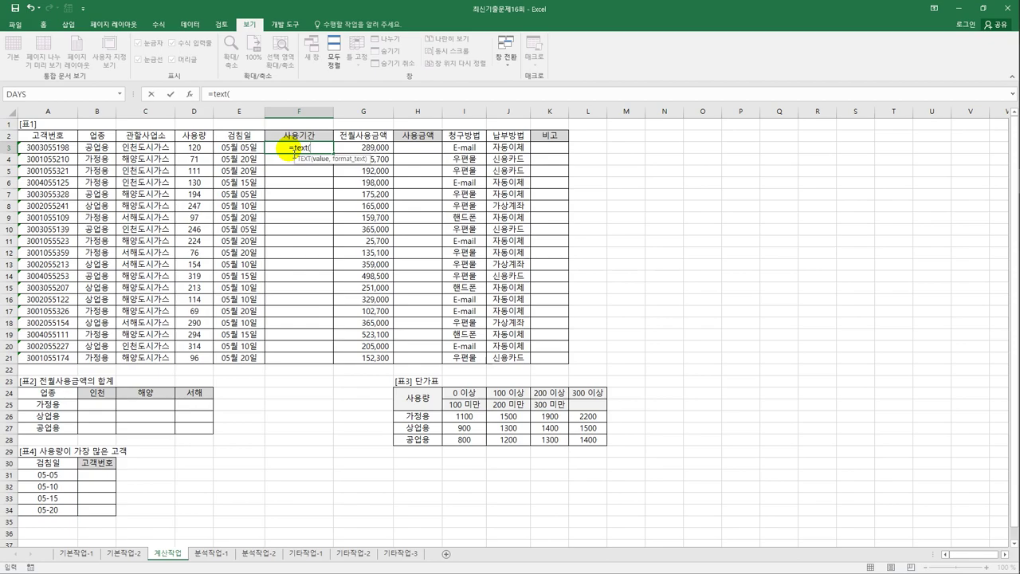
pyautogui.write('ed')
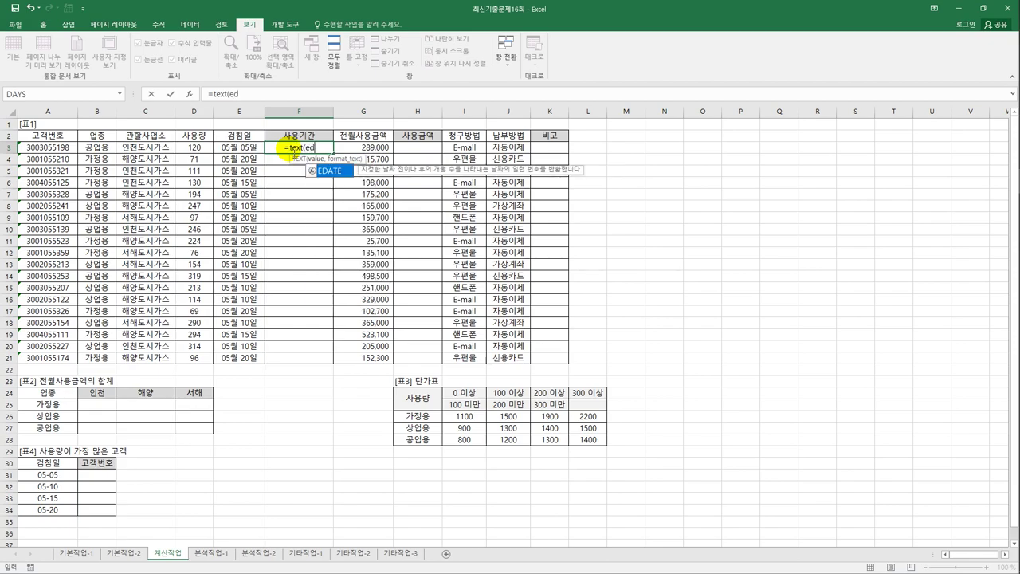
pyautogui.write('ate(')
pyautogui.press('Left')
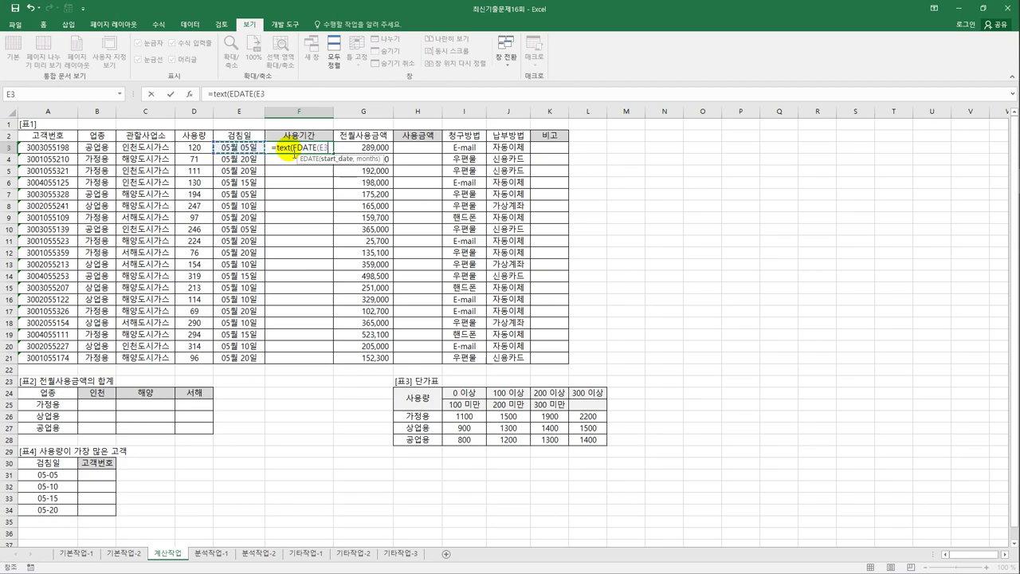
pyautogui.write(',')
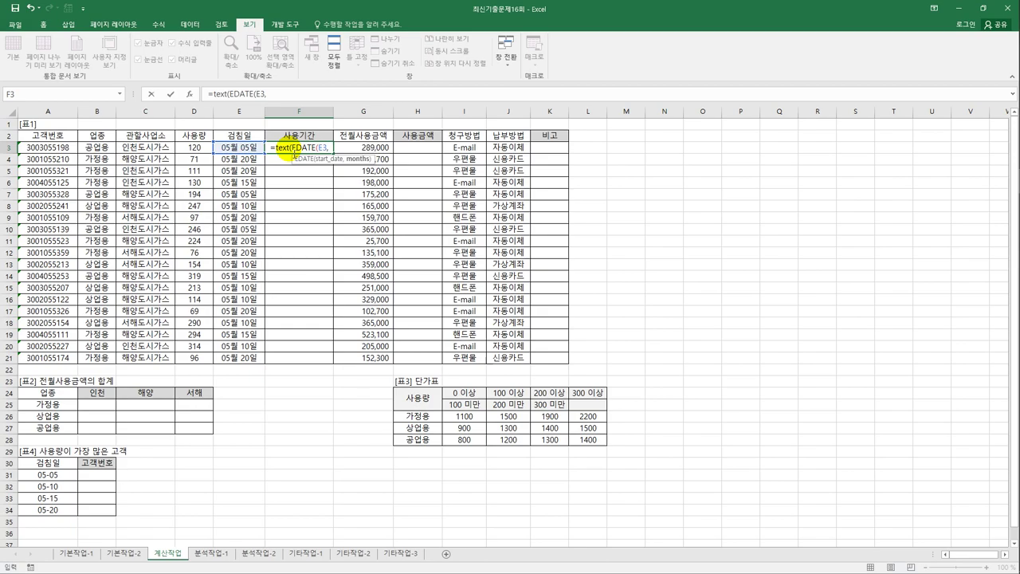
pyautogui.write('-1')
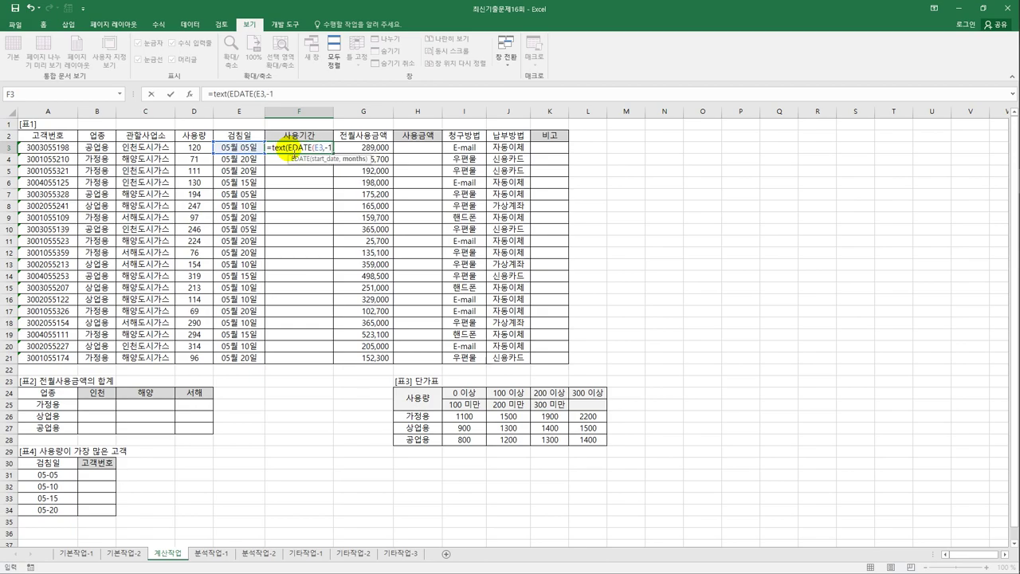
pyautogui.write(')+1')
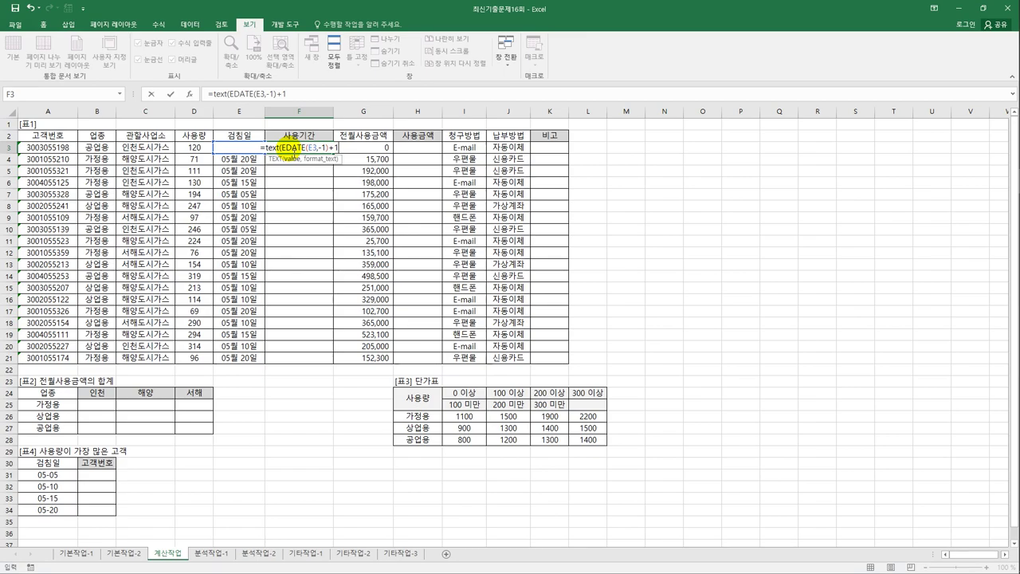
pyautogui.write(',')
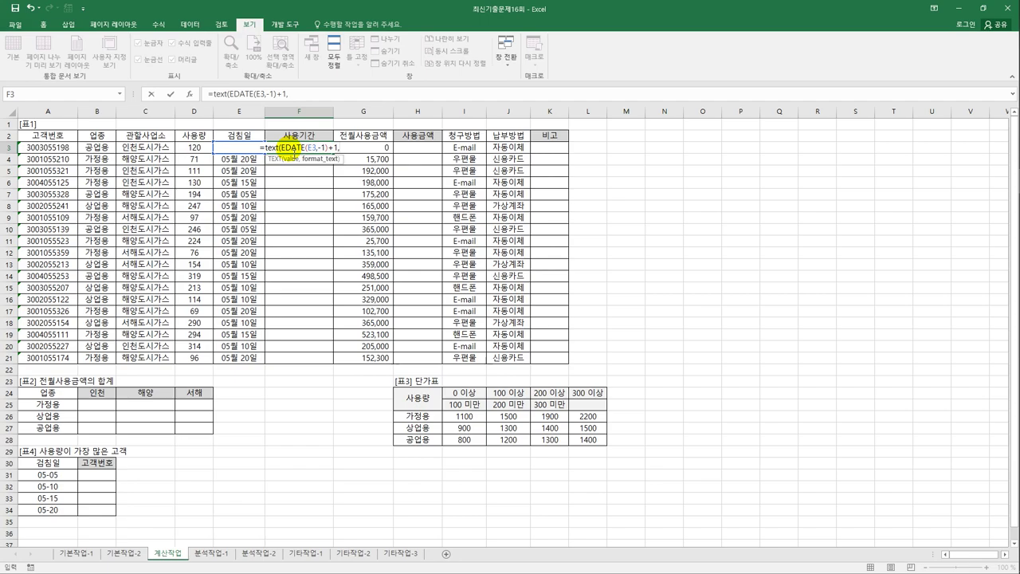
pyautogui.write('"')
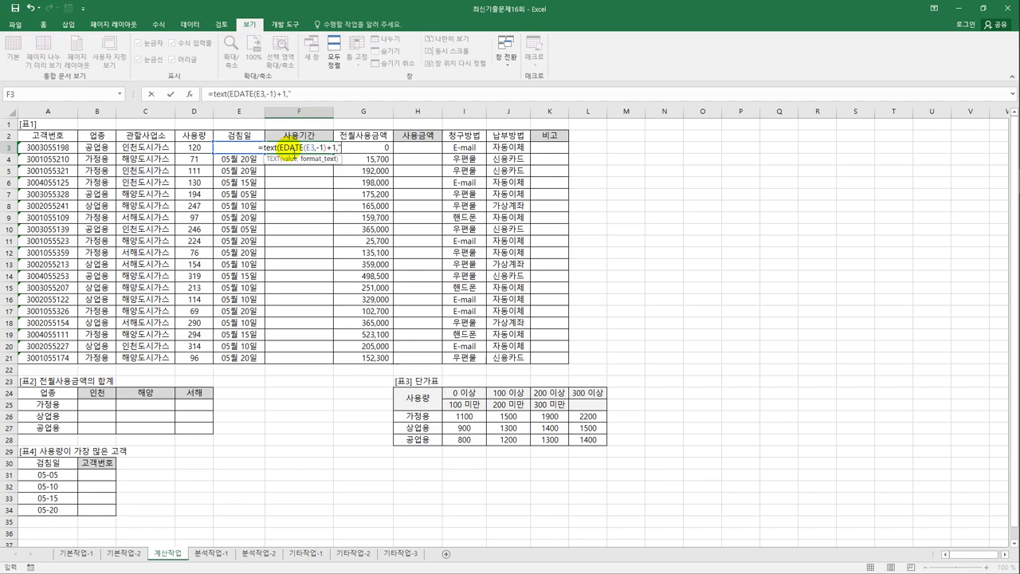
pyautogui.write('mm/')
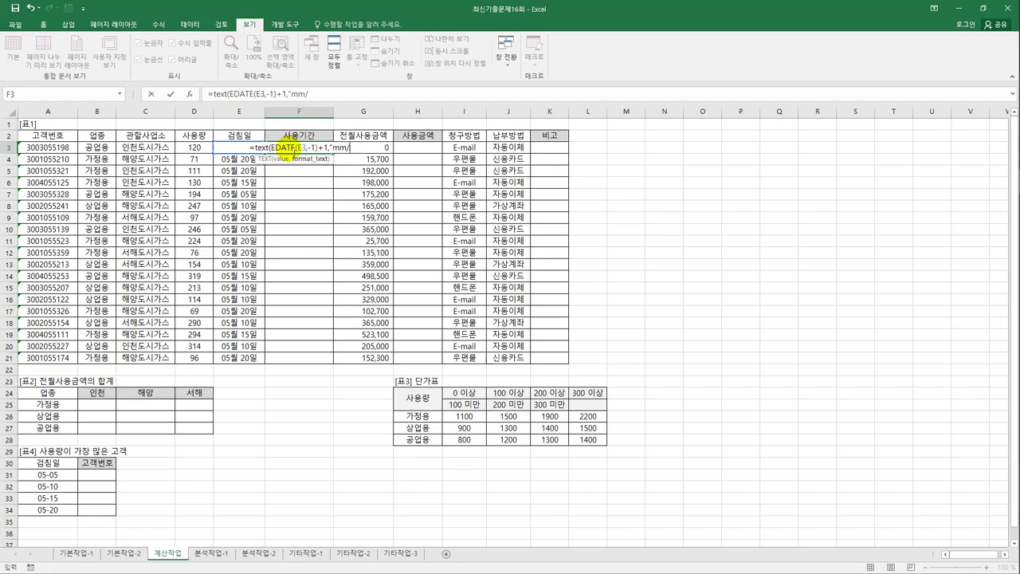
pyautogui.write('dd"')
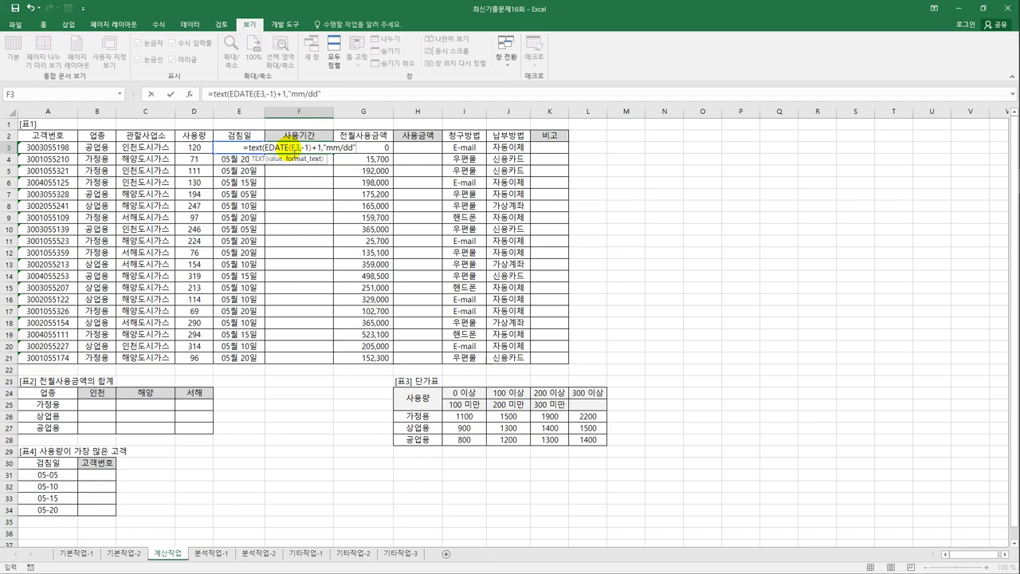
pyautogui.write(')')
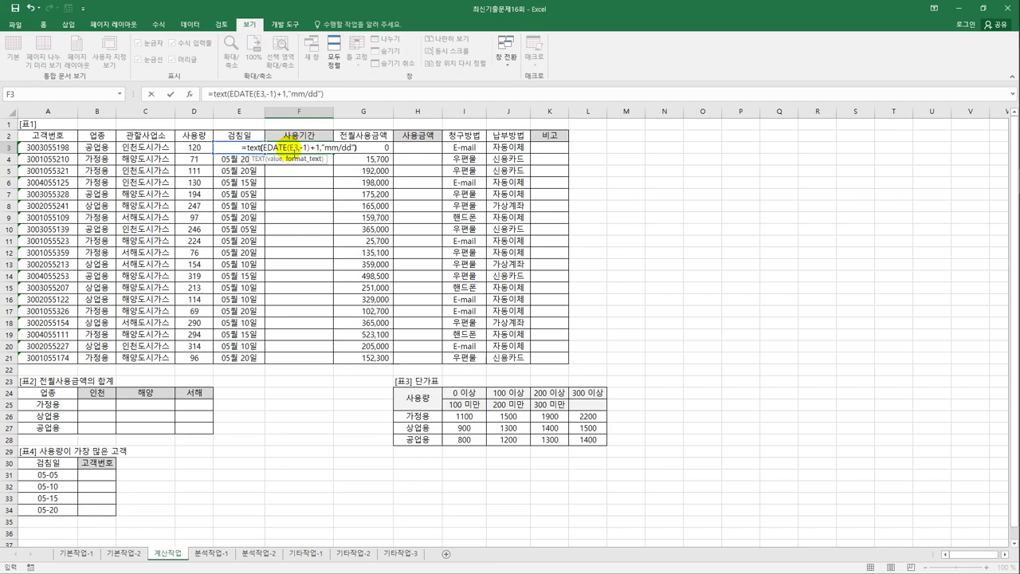
pyautogui.press('Return')
# - Append &"~" to the end of the 사용기간 formula in F3
pyautogui.click(293, 151)
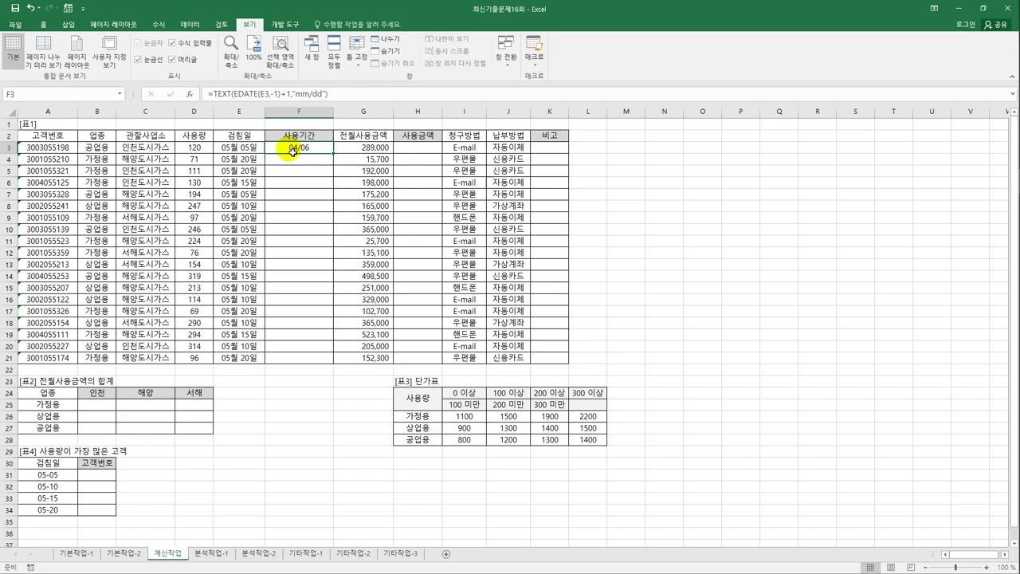
pyautogui.click(348, 96)
pyautogui.write('&"~')
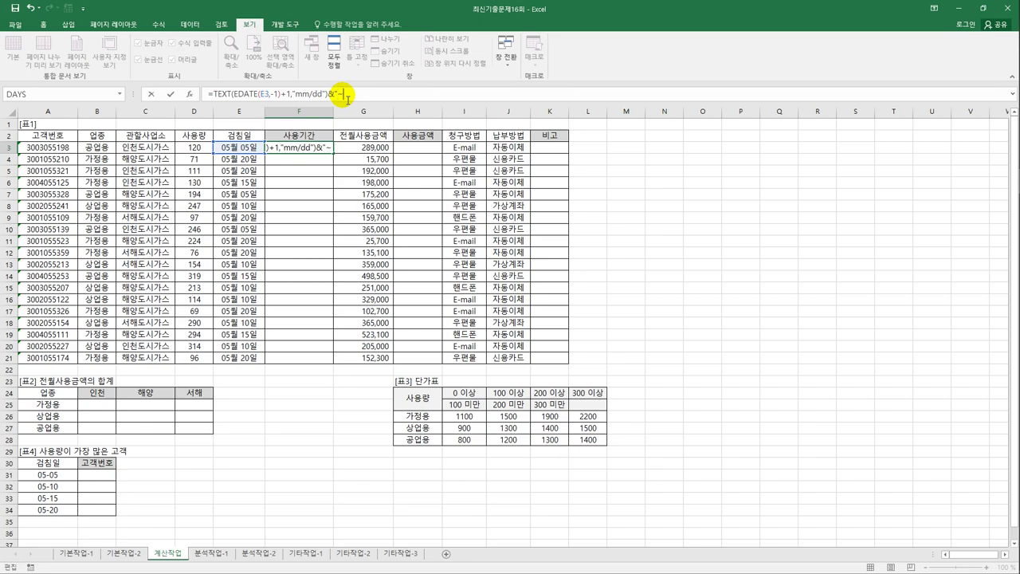
pyautogui.write('"')
pyautogui.hotkey('ctrl', 'Return')
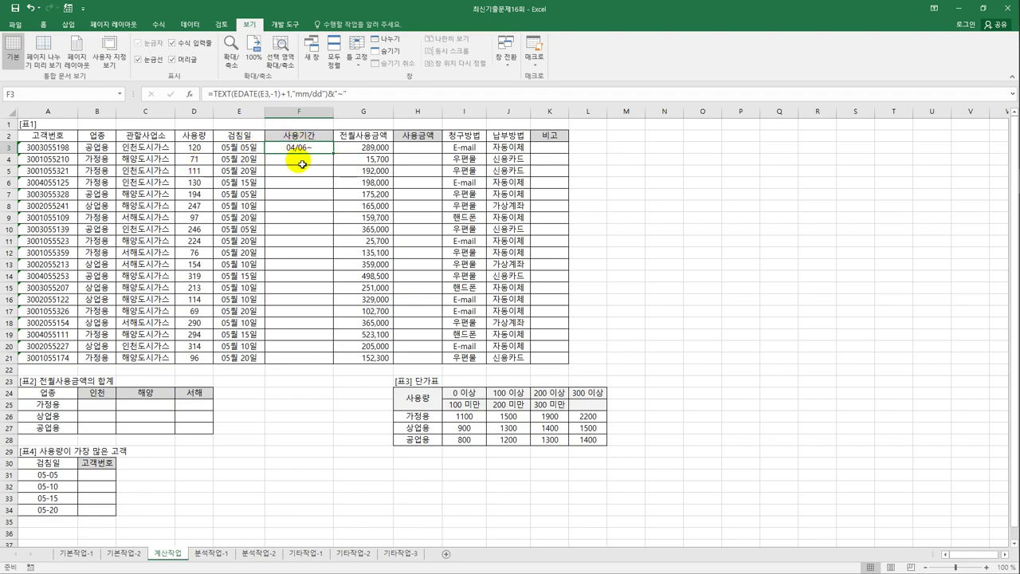
# - Append &TEXT(E3,"mm/dd") to the F3 formula and fill it down through F21
pyautogui.click(381, 96)
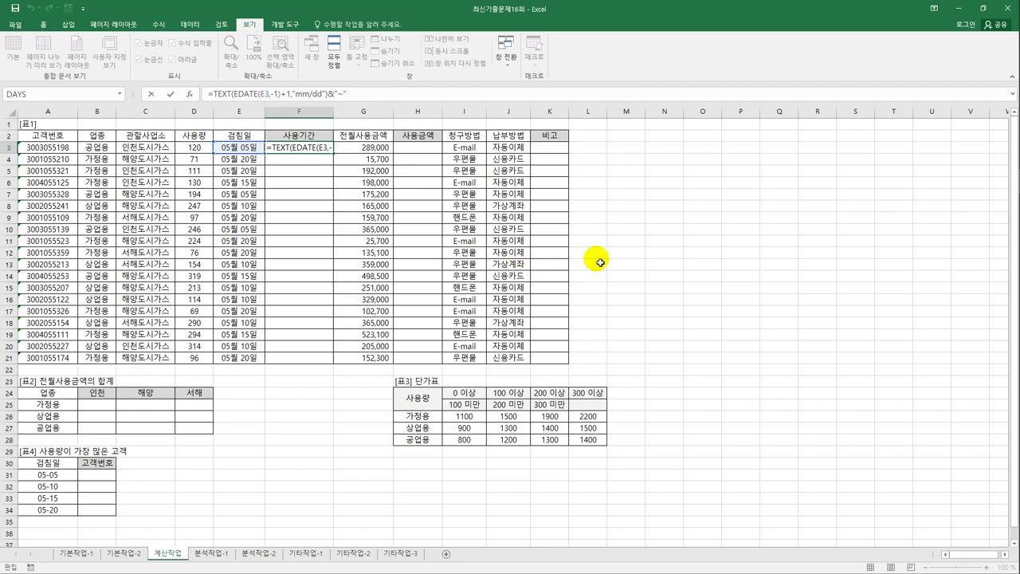
pyautogui.write('&text(')
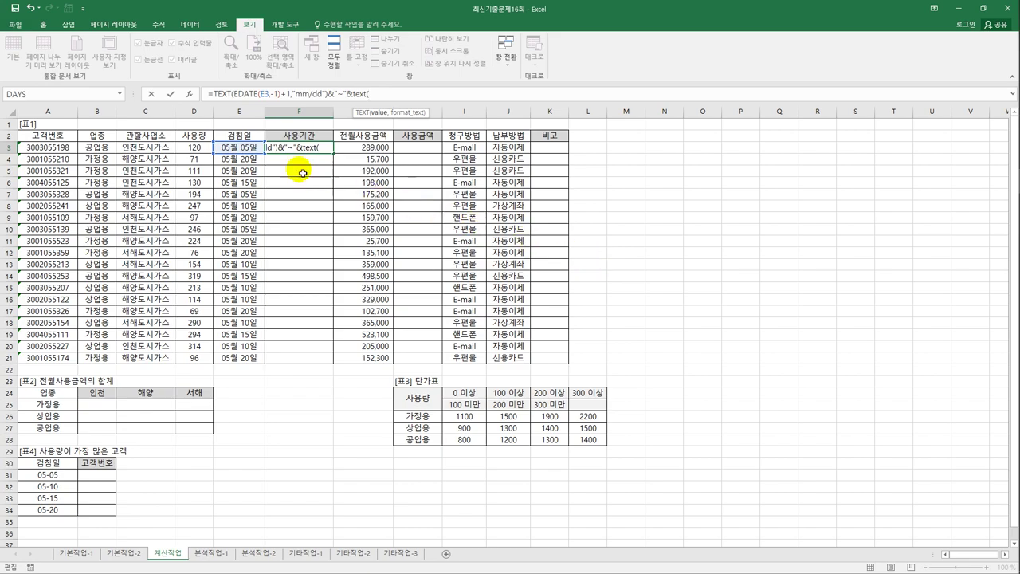
pyautogui.click(244, 152)
pyautogui.write(',"mm/dd"')
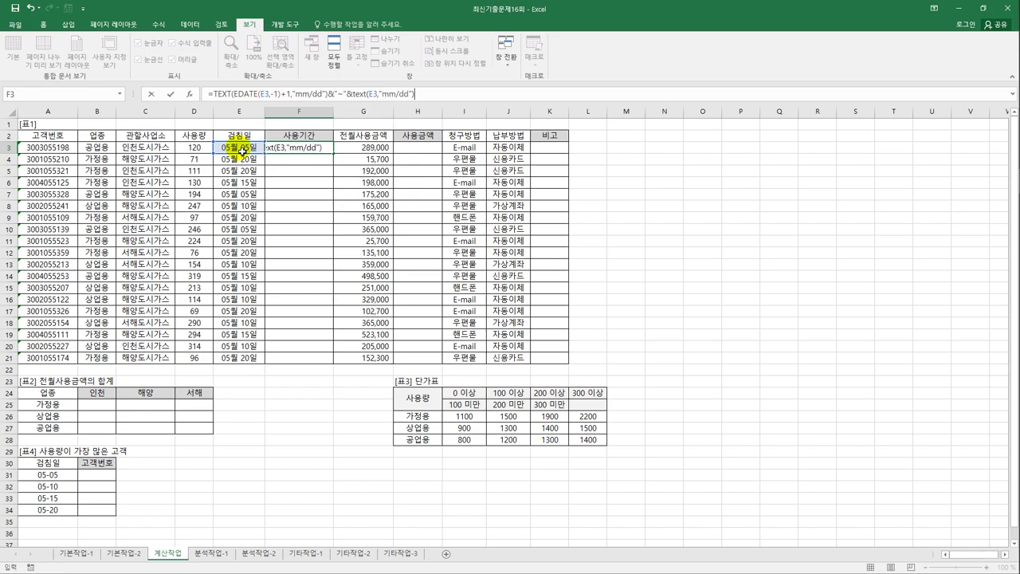
pyautogui.write(')')
pyautogui.press('Return')
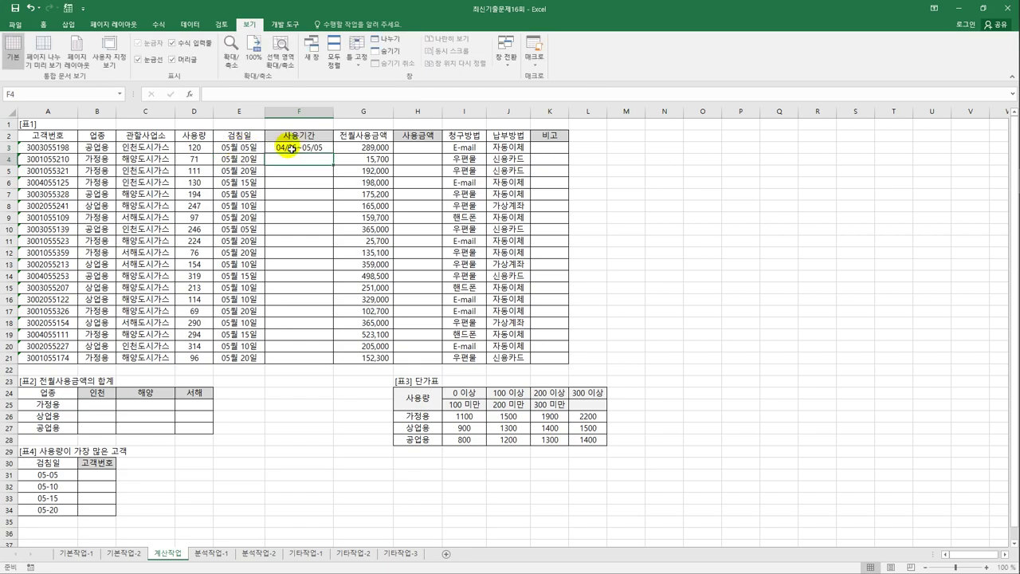
pyautogui.click(283, 147)
pyautogui.moveTo(333, 153); pyautogui.dragTo(325, 364)
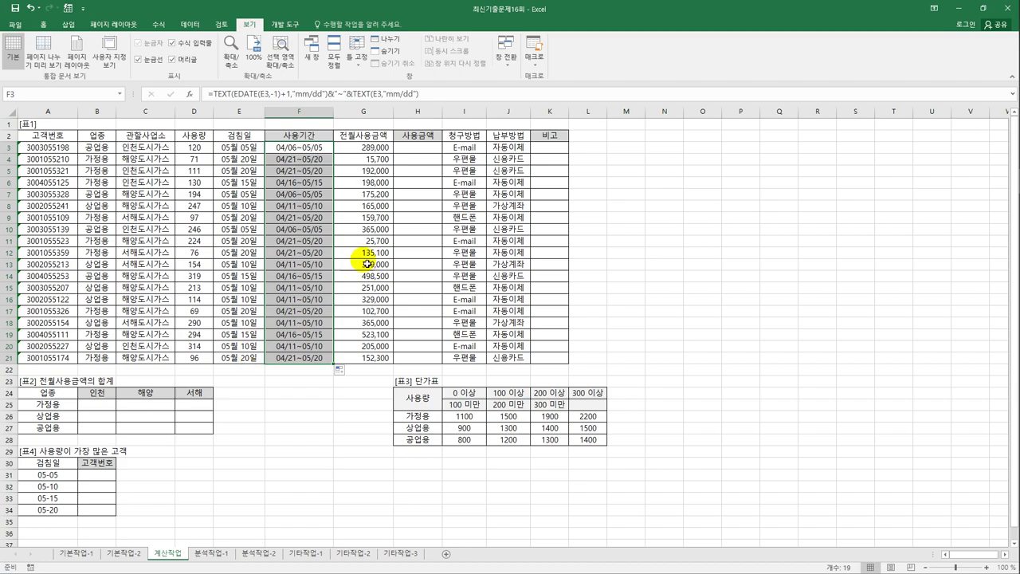
# - Examine the 업종 and 사용량 values in row 3, the 사용금액 column, and the unit prices in the 단가표 table
pyautogui.moveTo(102, 150); pyautogui.dragTo(179, 151)
pyautogui.click(191, 151)
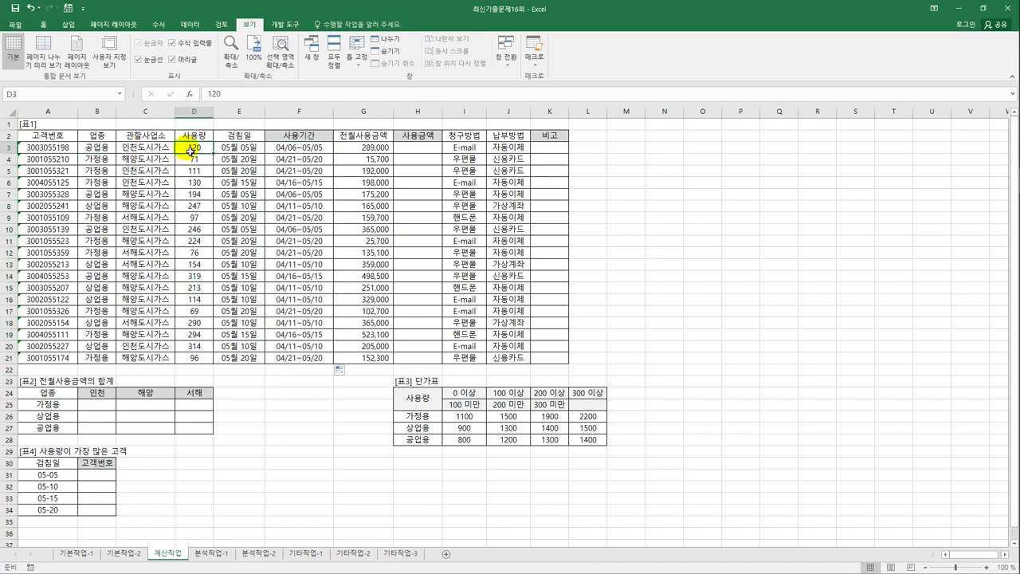
pyautogui.moveTo(430, 399); pyautogui.dragTo(582, 447)
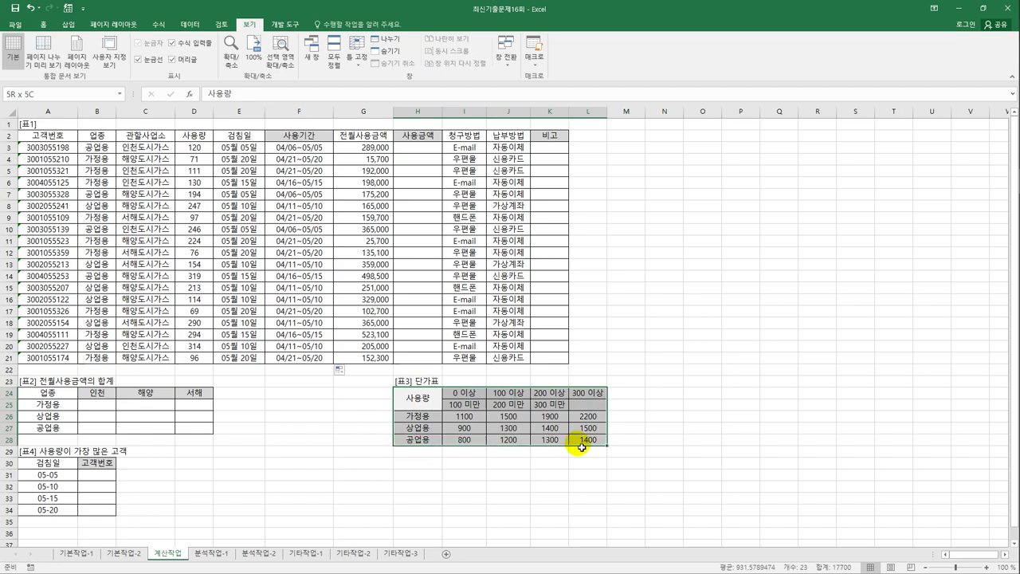
pyautogui.click(413, 153)
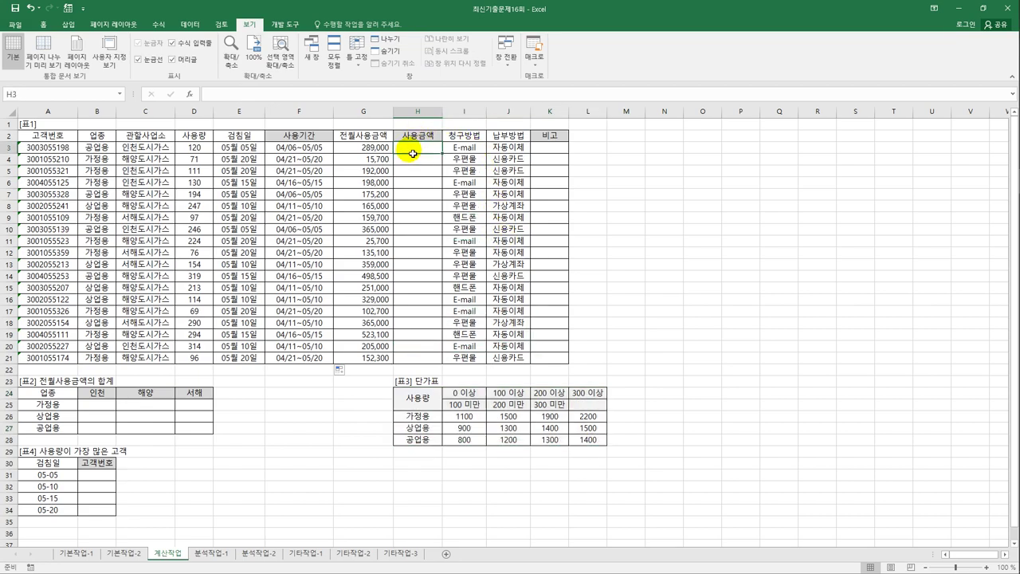
pyautogui.moveTo(413, 154); pyautogui.dragTo(422, 358)
pyautogui.click(430, 150)
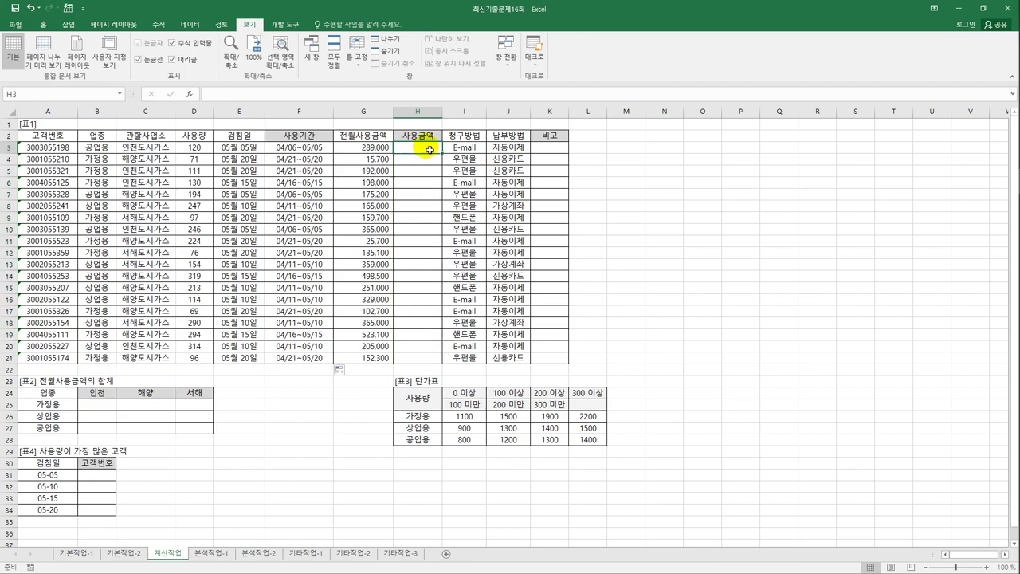
pyautogui.click(197, 146)
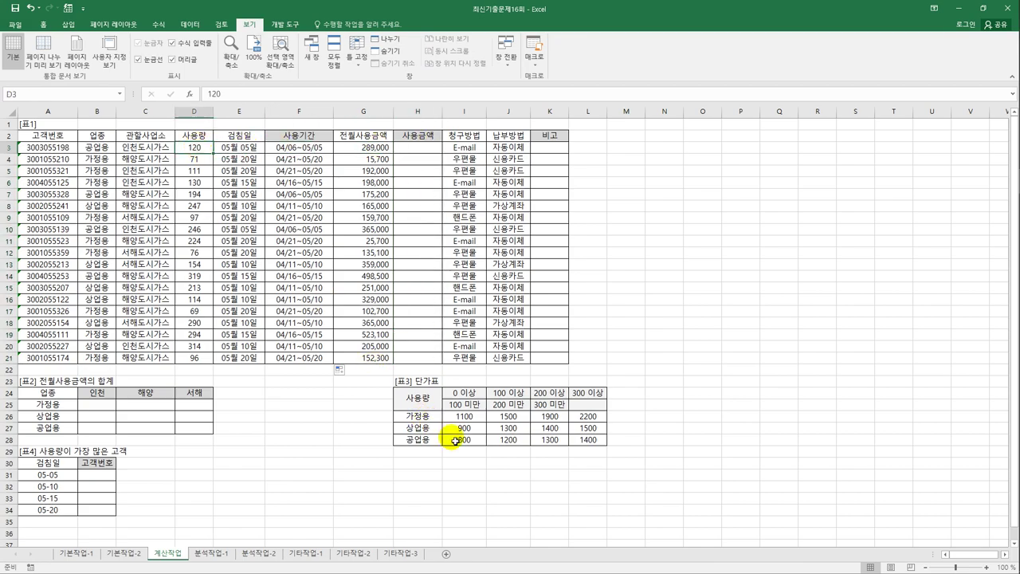
pyautogui.moveTo(463, 416); pyautogui.dragTo(574, 443)
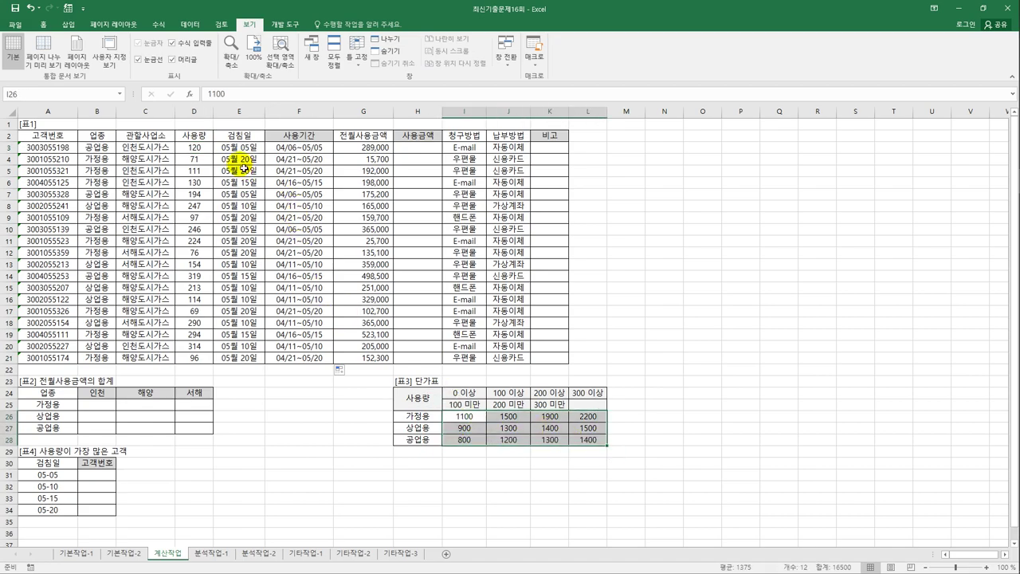
# - Start the 사용금액 formula in H3 as =HLOOKUP(D3, with the 사용량 in D3 as the lookup value
pyautogui.click(416, 151)
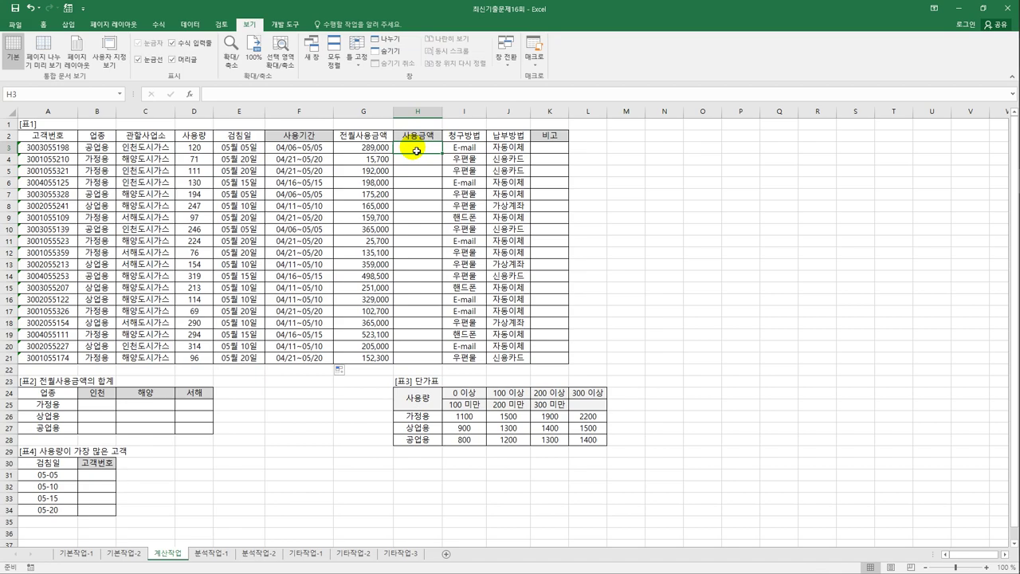
pyautogui.write('=')
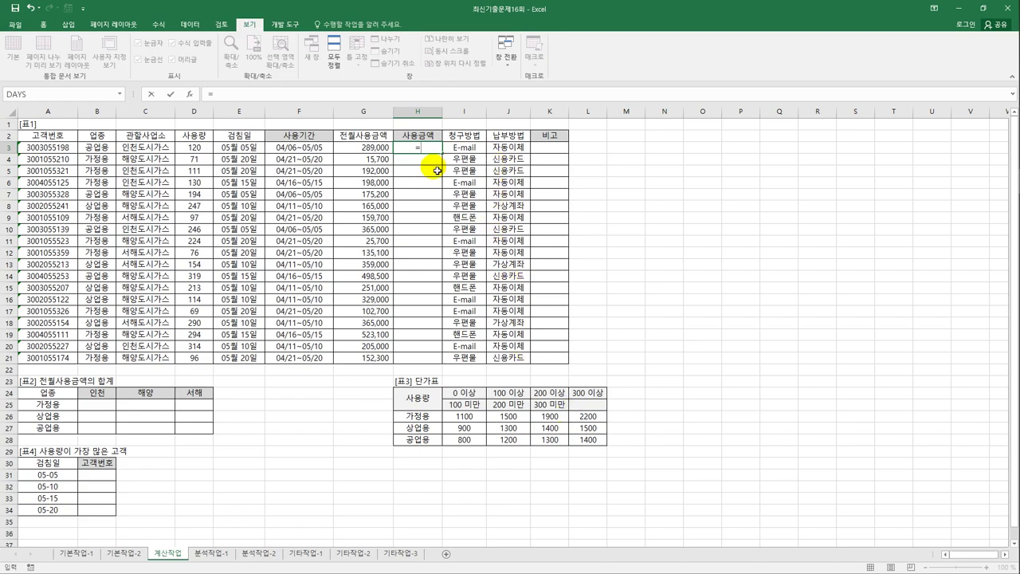
pyautogui.write('hlo')
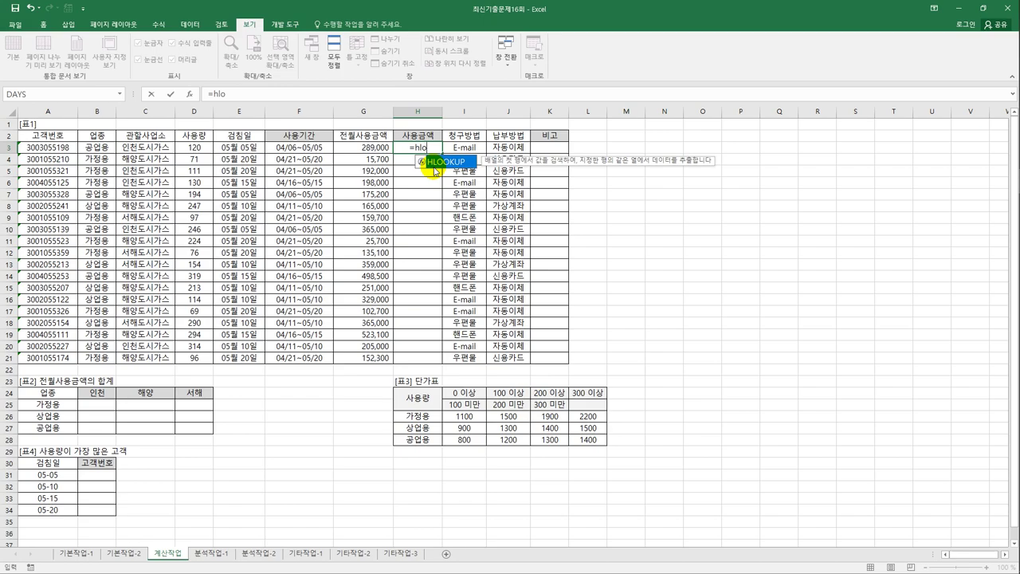
pyautogui.doubleClick(435, 165)
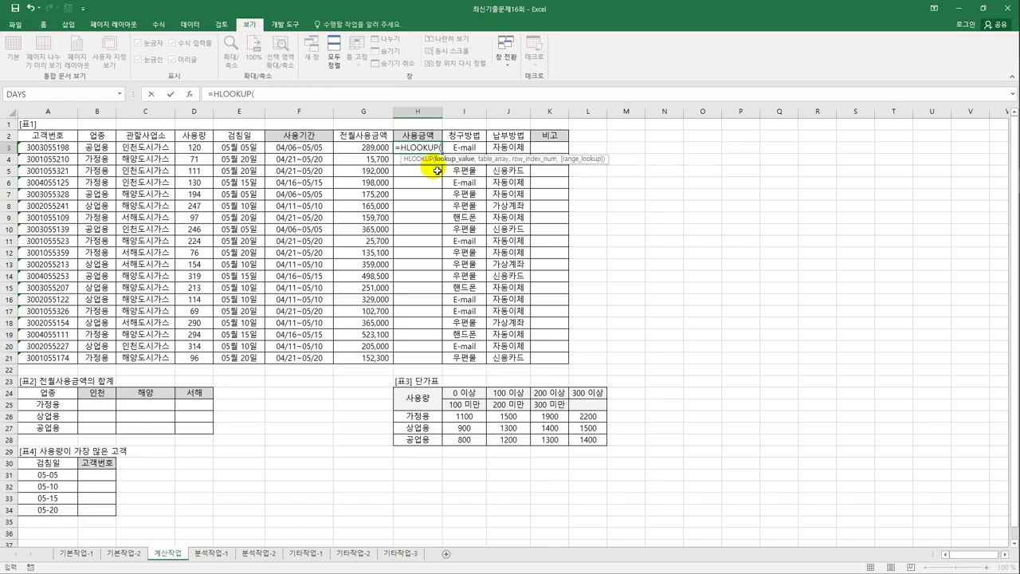
pyautogui.click(209, 152)
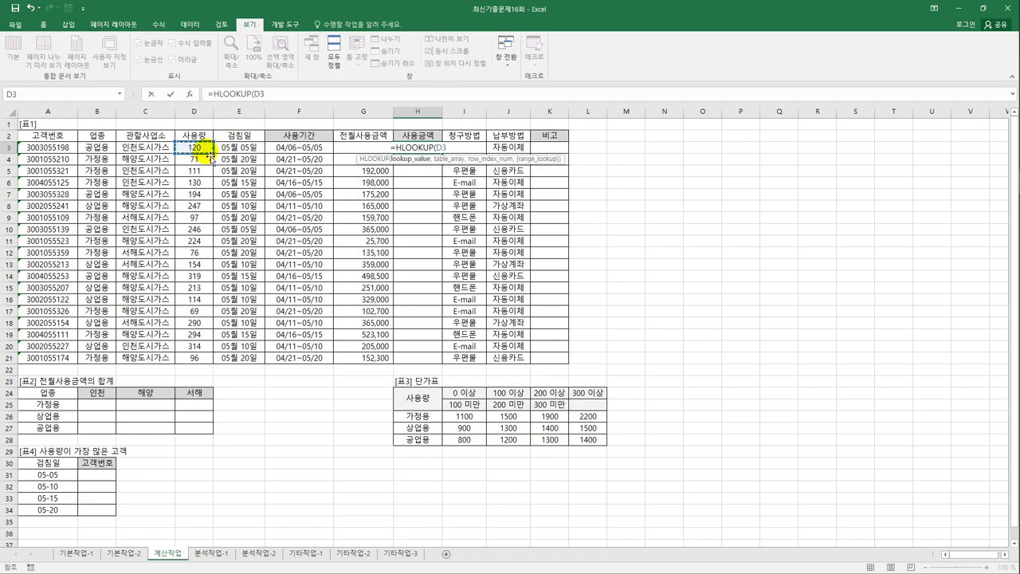
pyautogui.write(',')
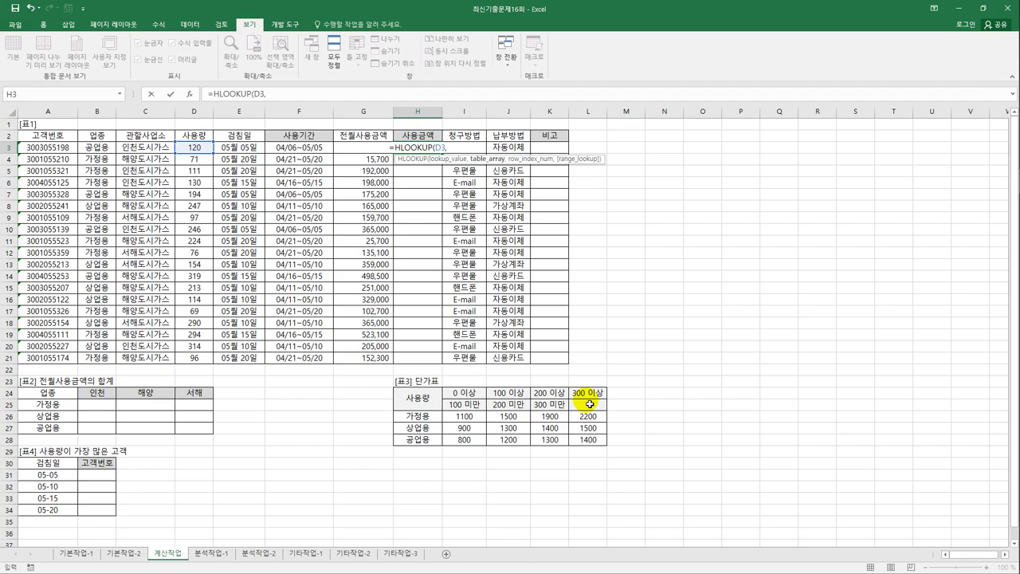
# - Add the absolute 단가표 range $I$24:$L$28 as the HLOOKUP table array in the H3 formula
pyautogui.click(476, 396)
pyautogui.moveTo(539, 414); pyautogui.dragTo(587, 449)
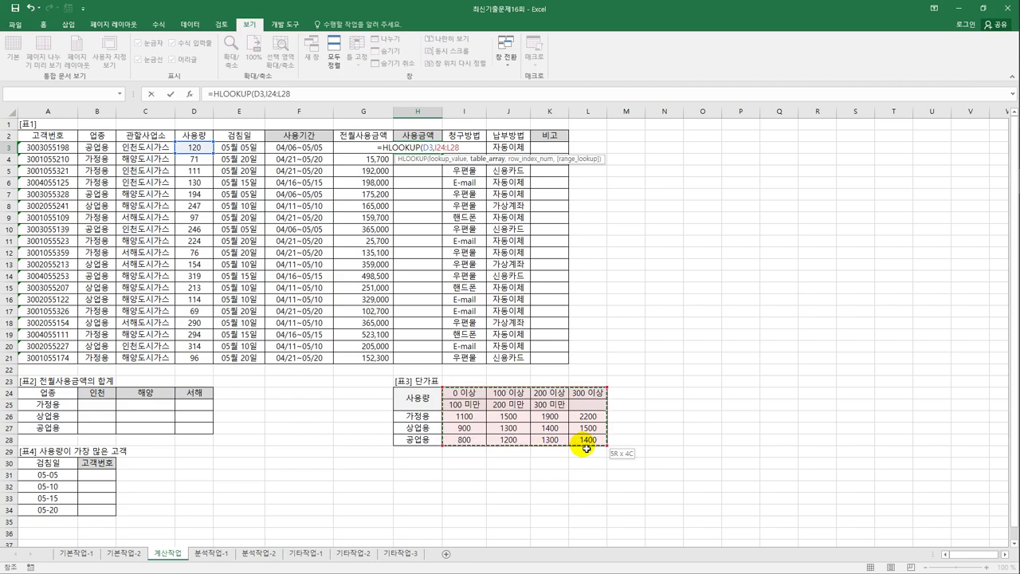
pyautogui.moveTo(587, 452); pyautogui.dragTo(587, 452)
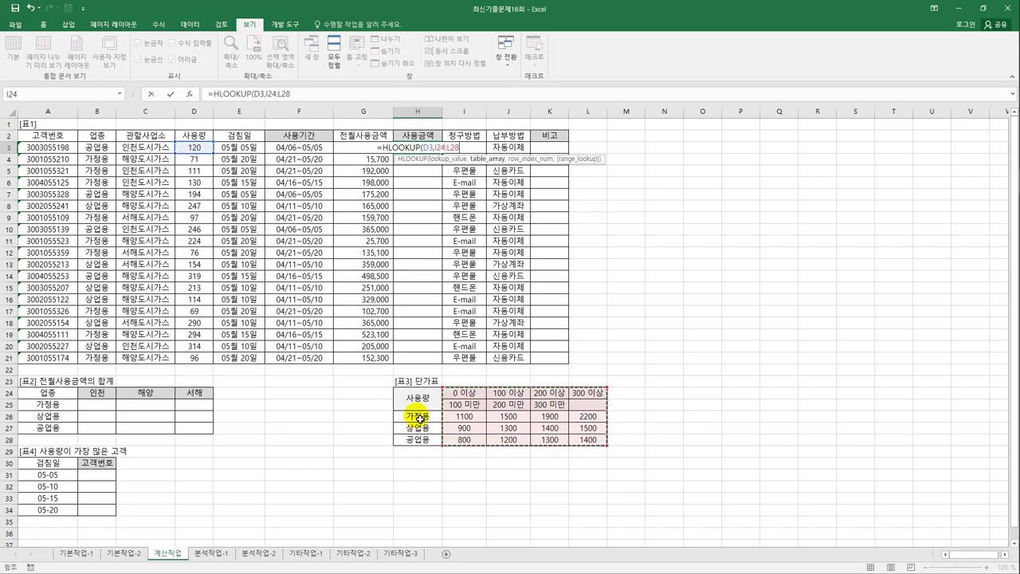
pyautogui.moveTo(405, 398); pyautogui.dragTo(589, 446)
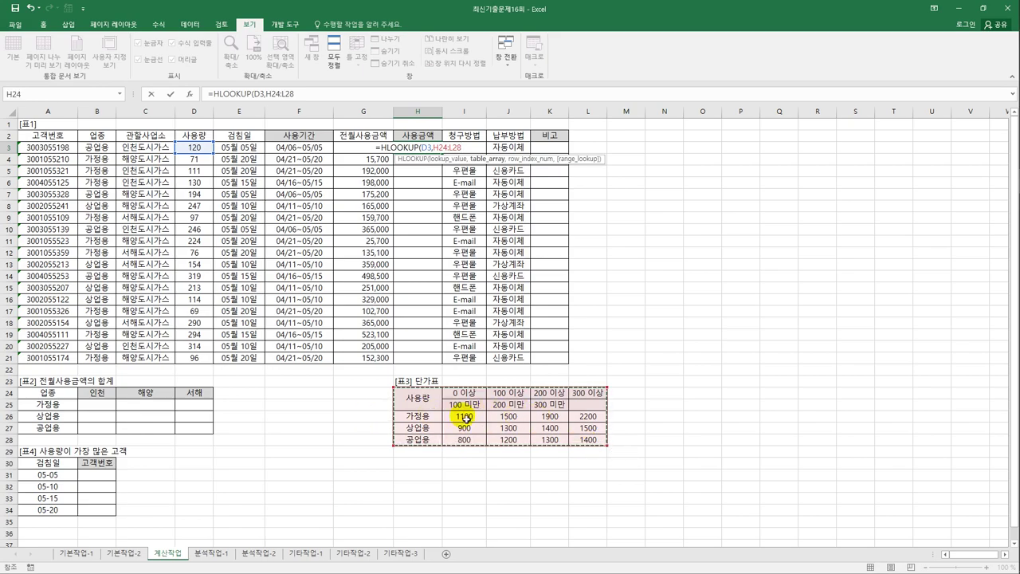
pyautogui.moveTo(464, 393); pyautogui.dragTo(584, 443)
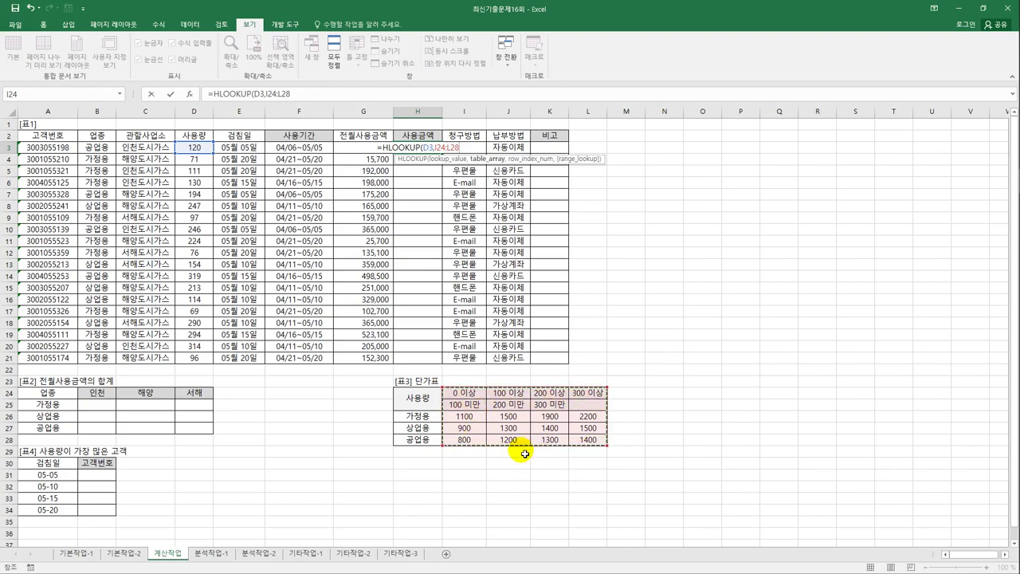
pyautogui.press('F4')
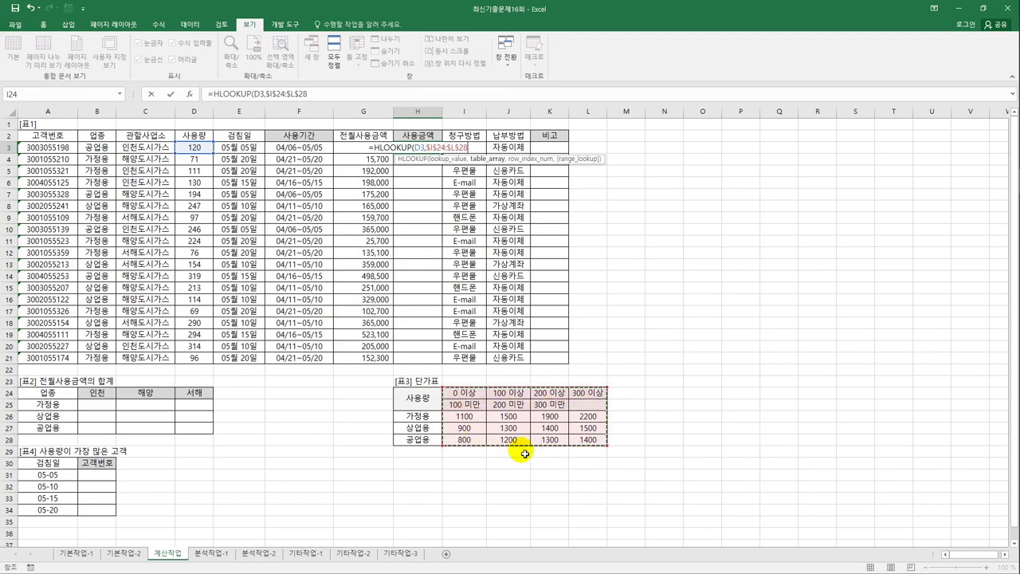
pyautogui.write(',')
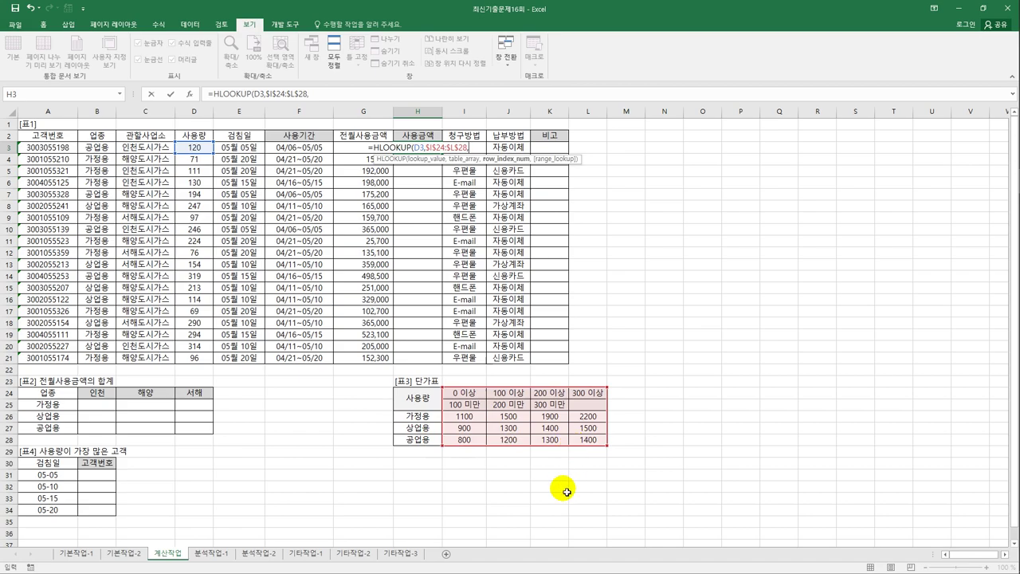
# - Add MATCH(B3,$H$26:$H$28,0) as the HLOOKUP row index to find the 업종 row in the 단가표
pyautogui.write('mat')
pyautogui.press('Tab')
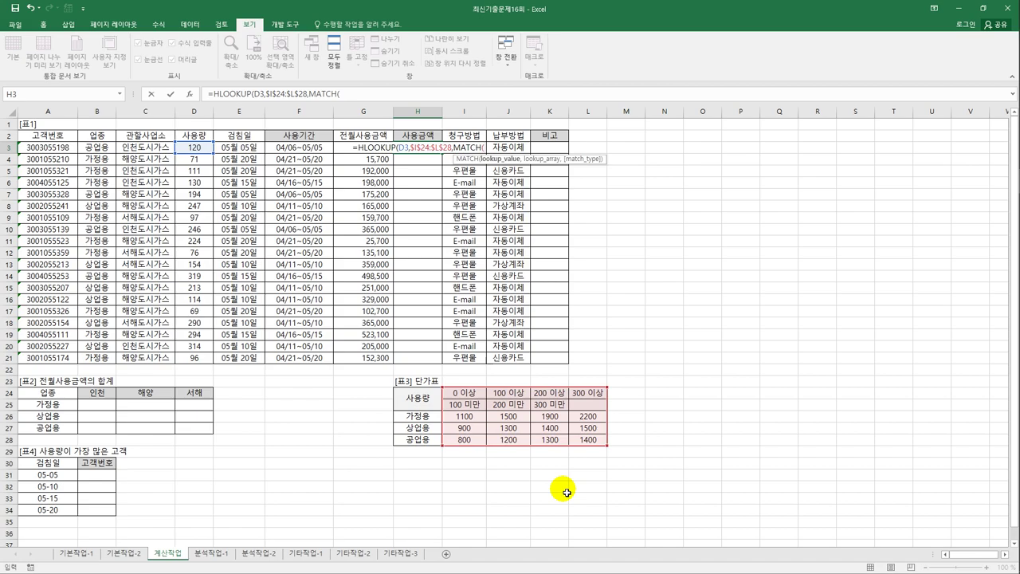
pyautogui.click(97, 147)
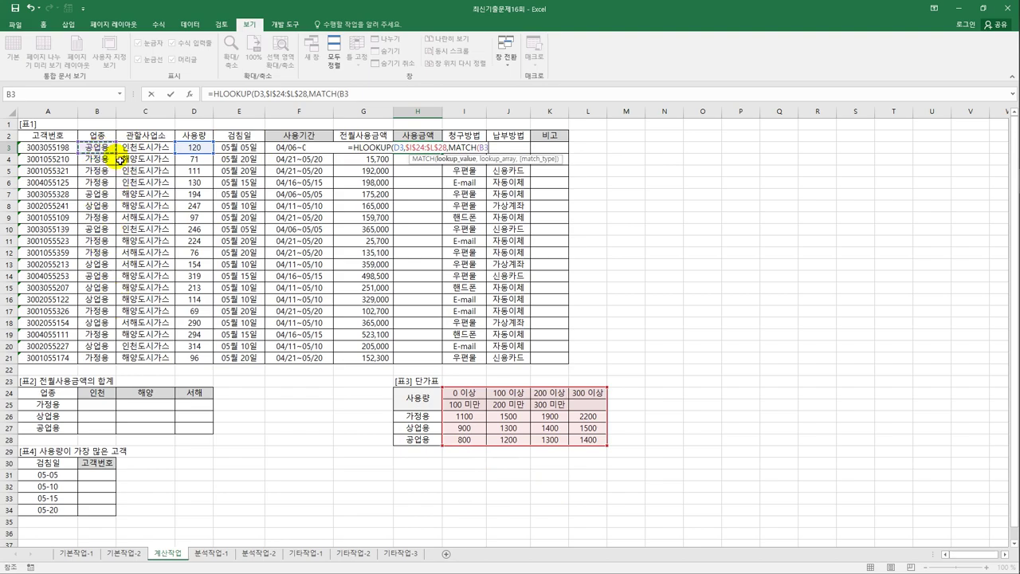
pyautogui.write(',')
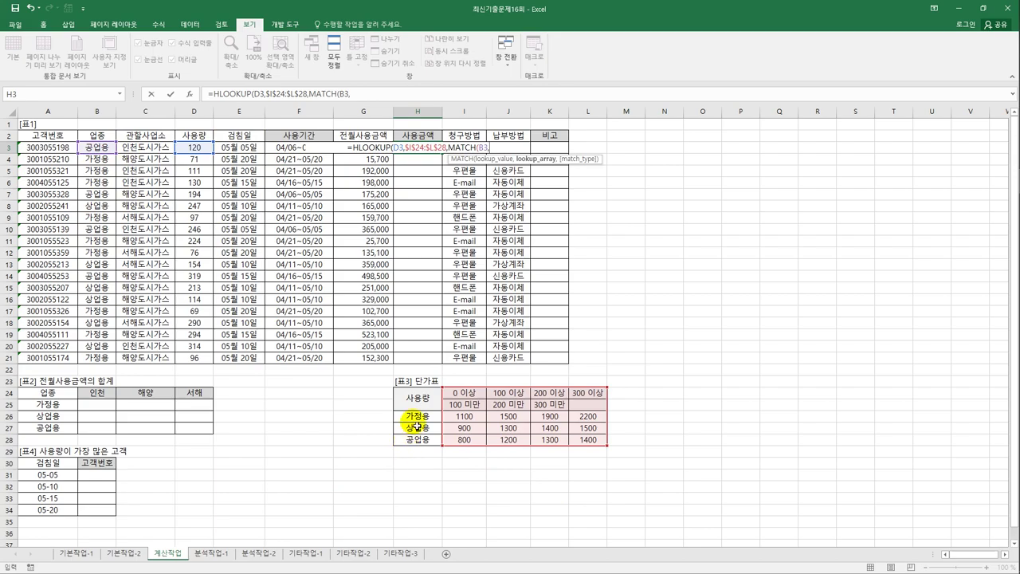
pyautogui.moveTo(409, 416); pyautogui.dragTo(416, 447)
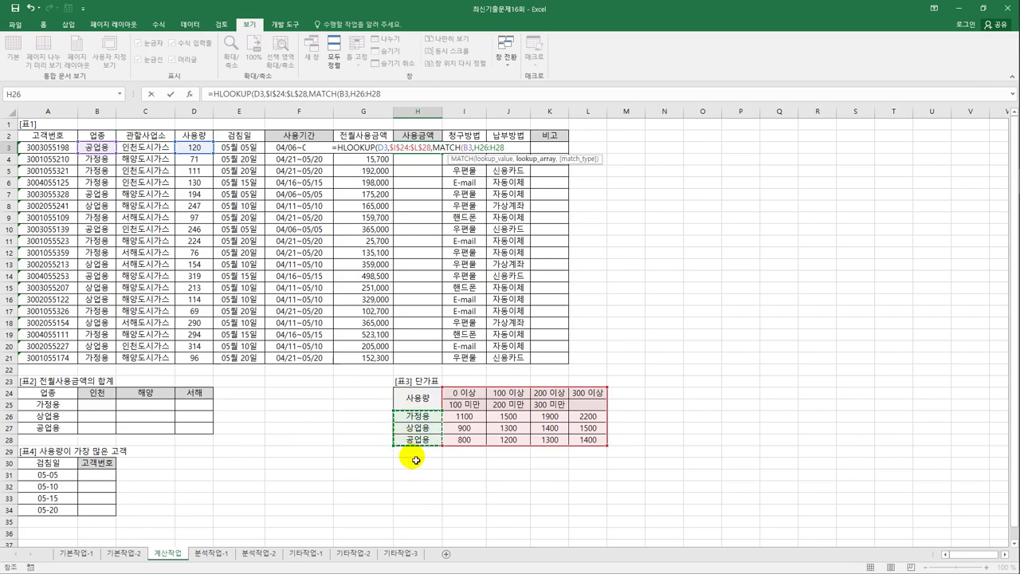
pyautogui.press('F4')
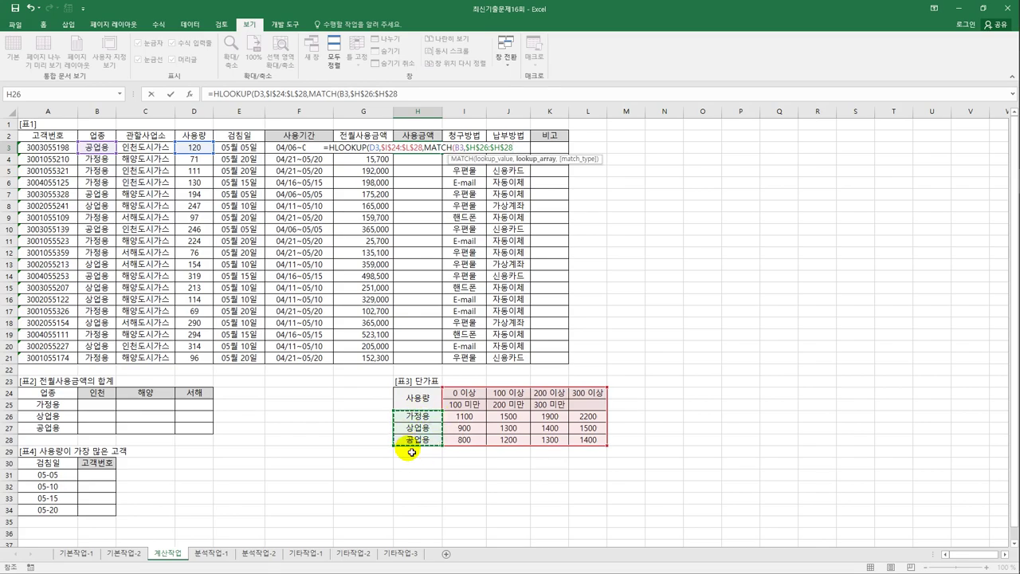
pyautogui.write(',')
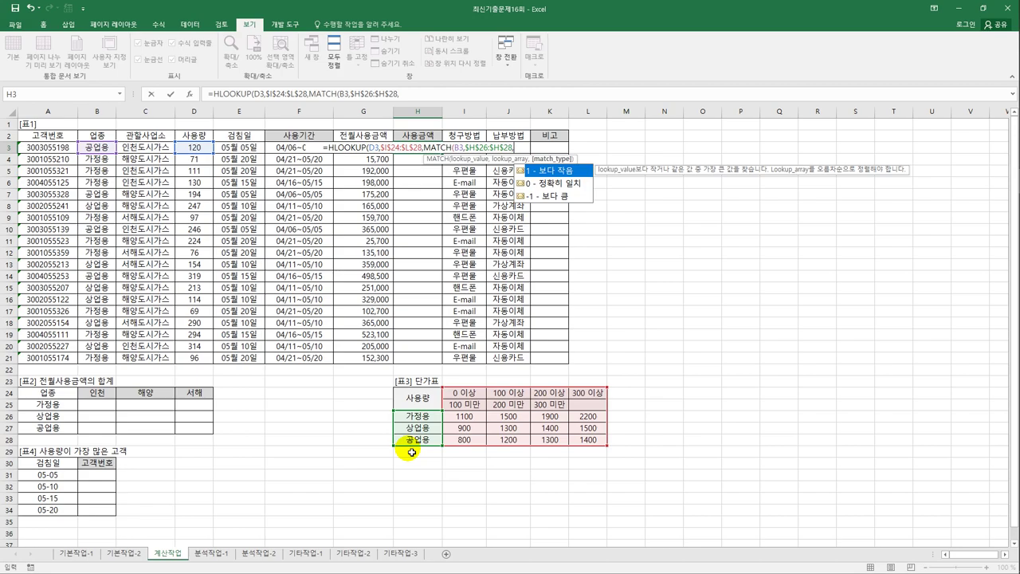
pyautogui.write('0')
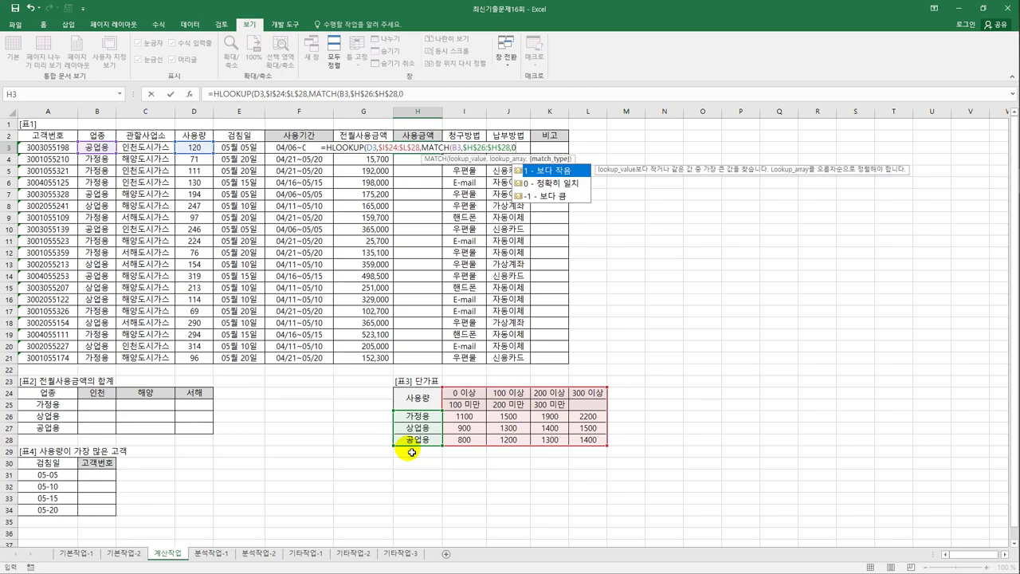
pyautogui.write(')')
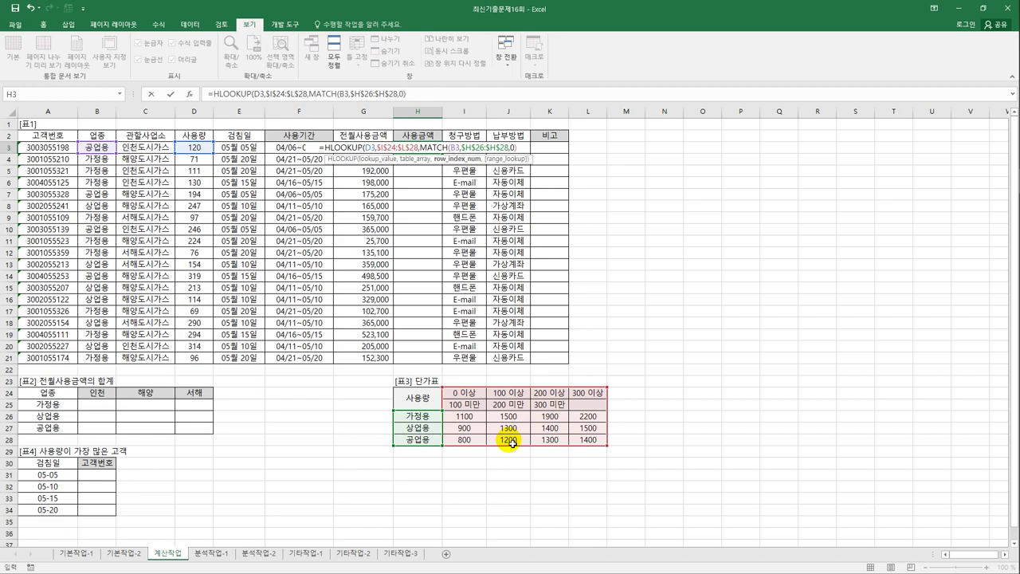
# - Add +2 after the MATCH function, close the HLOOKUP parenthesis and enter the formula in H3
pyautogui.write('+2')
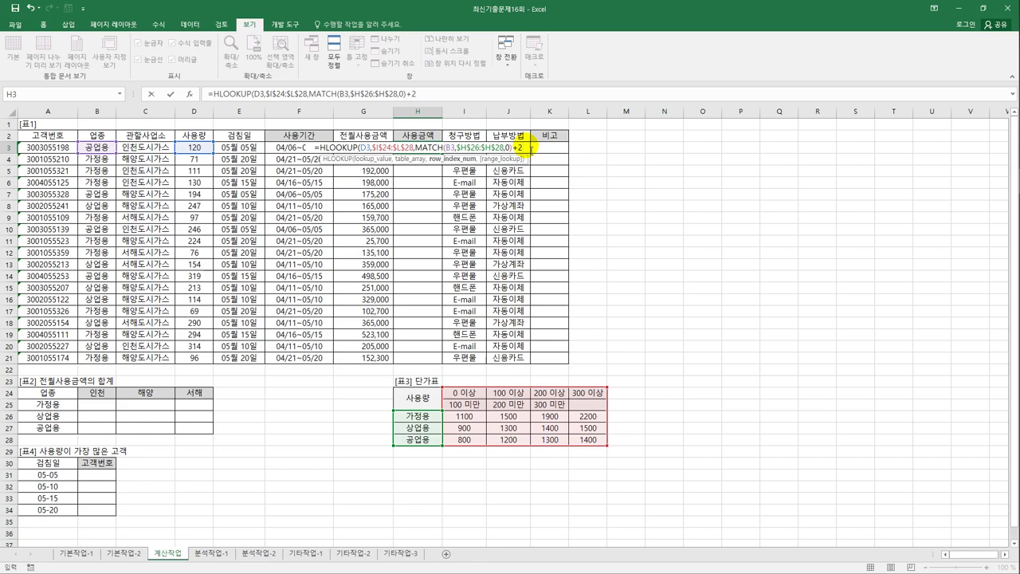
pyautogui.write(')')
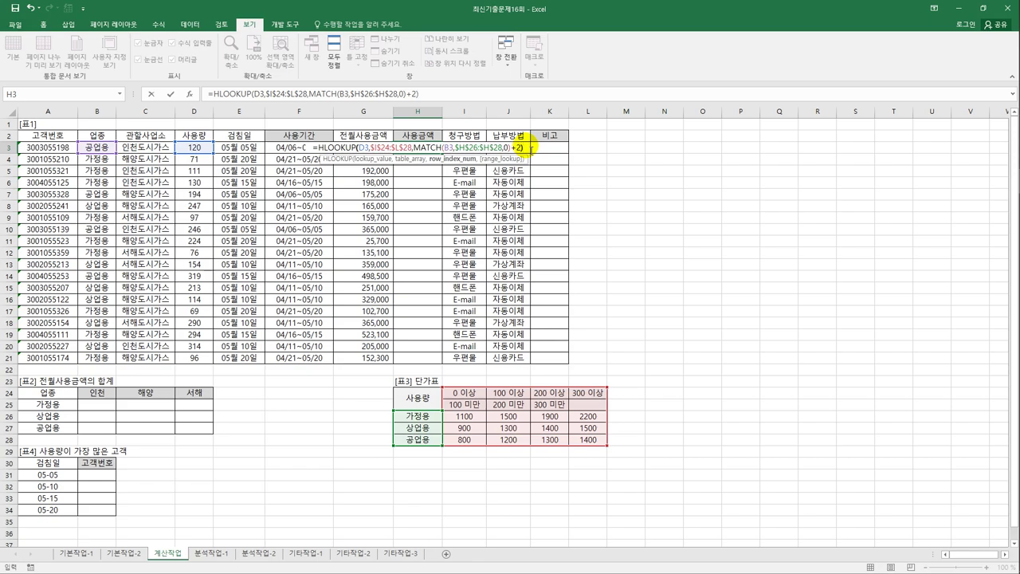
pyautogui.hotkey('ctrl', 'Return')
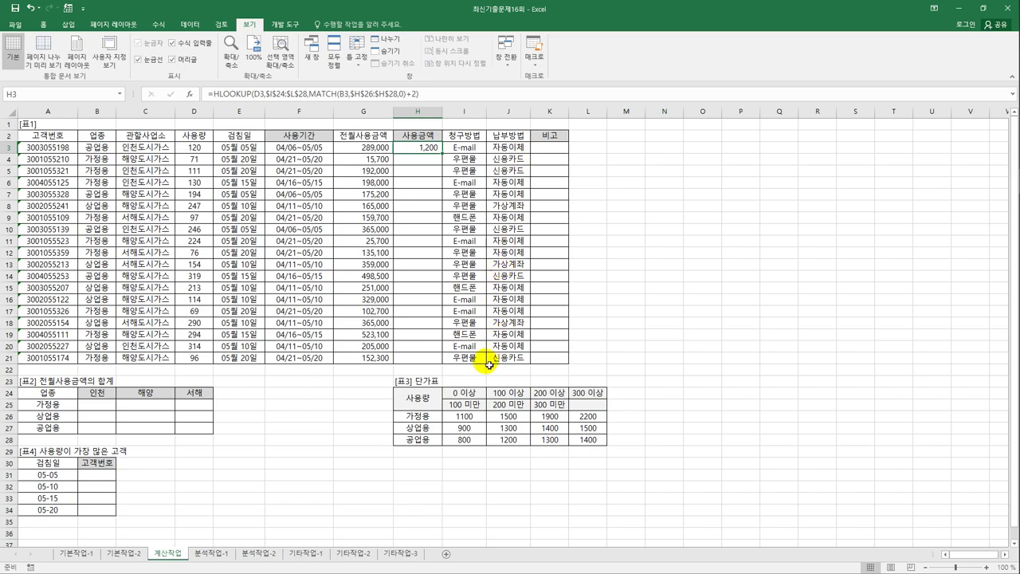
# - Append *D3 to the HLOOKUP formula in H3 and fill it down through H21
pyautogui.moveTo(428, 404); pyautogui.dragTo(580, 452)
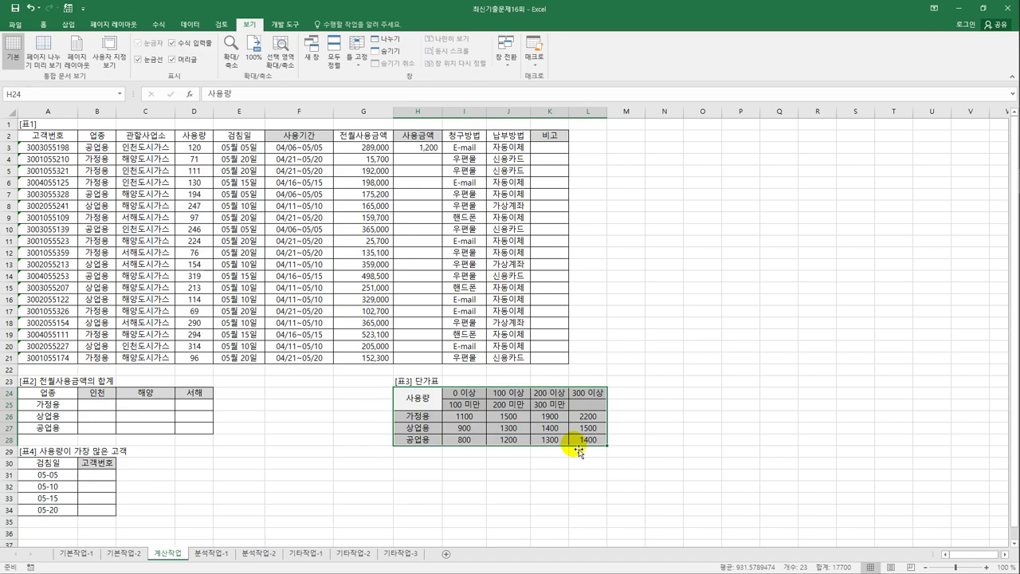
pyautogui.moveTo(474, 392); pyautogui.dragTo(587, 398)
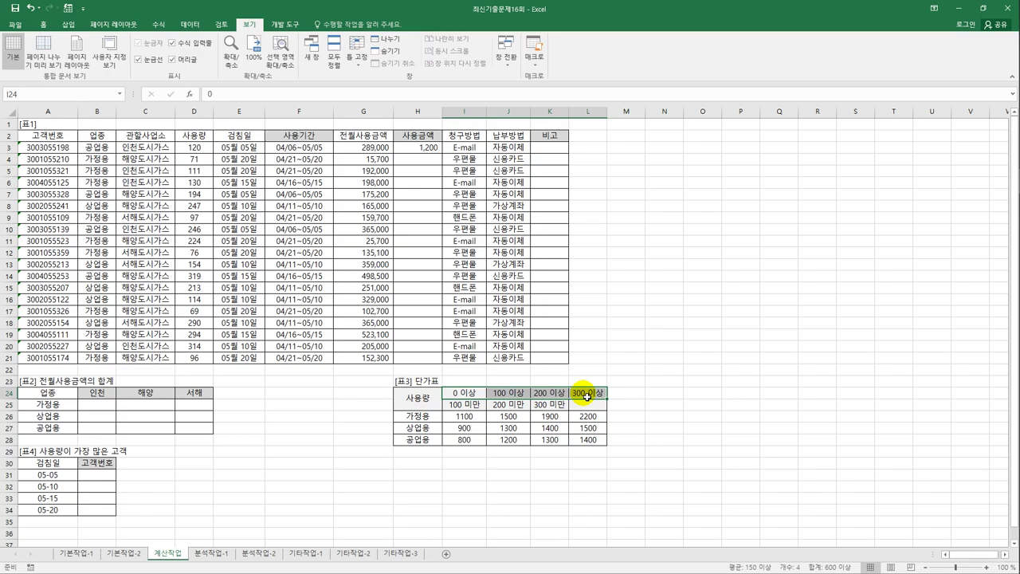
pyautogui.click(433, 420)
pyautogui.moveTo(433, 421); pyautogui.dragTo(422, 439)
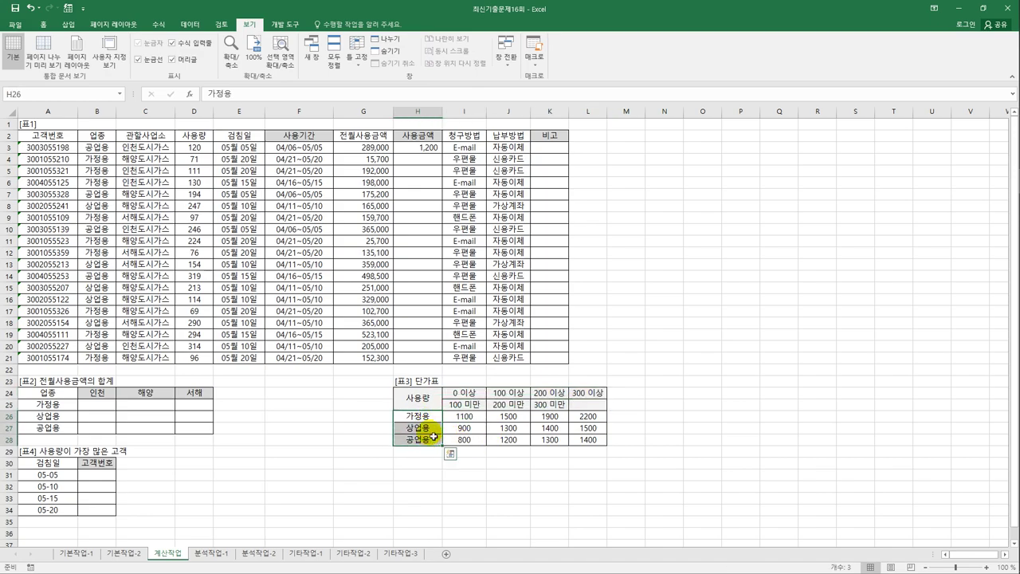
pyautogui.click(419, 152)
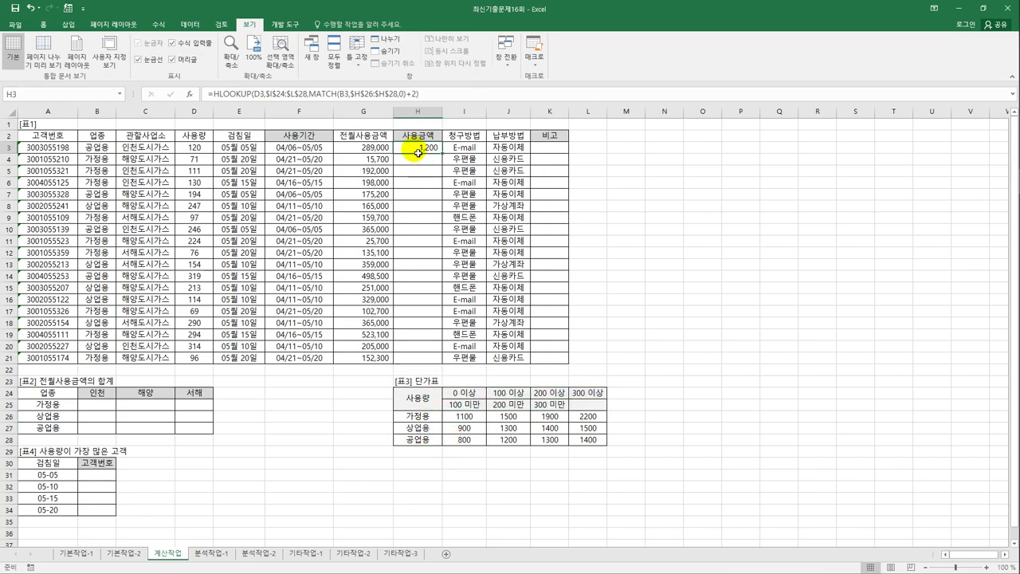
pyautogui.click(427, 97)
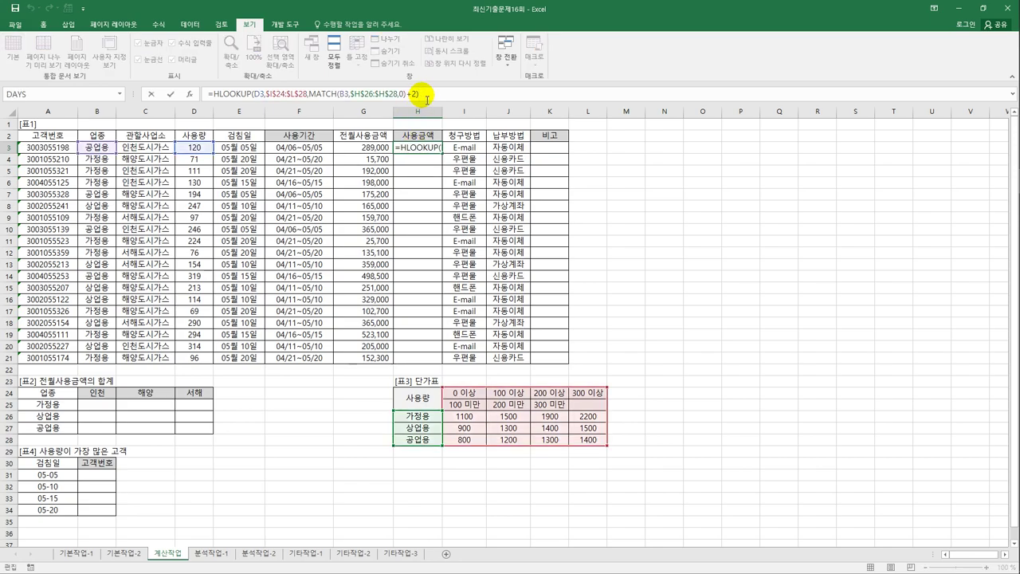
pyautogui.write('*')
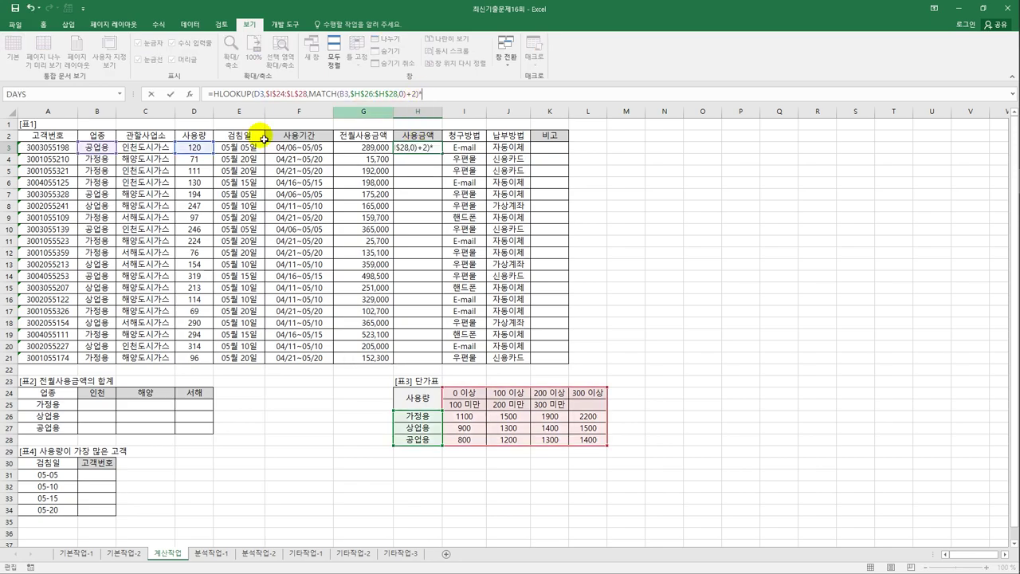
pyautogui.click(200, 148)
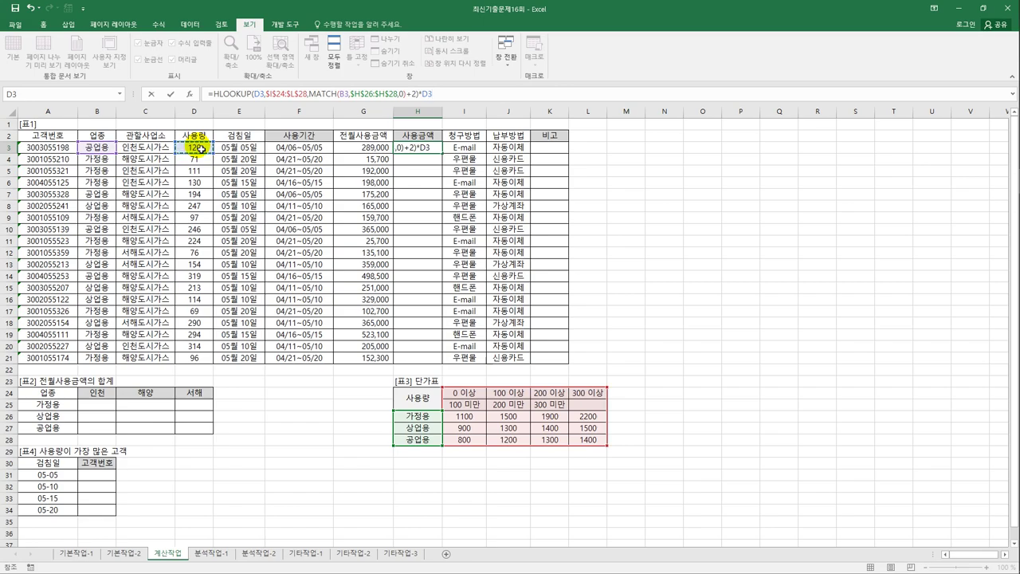
pyautogui.press('Return')
pyautogui.click(431, 147)
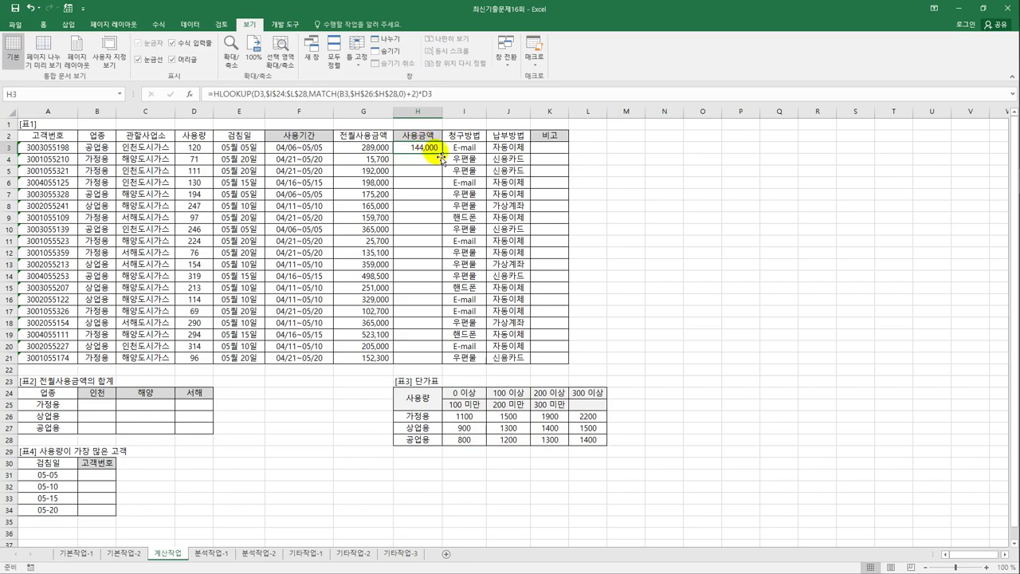
pyautogui.moveTo(443, 153); pyautogui.dragTo(433, 360)
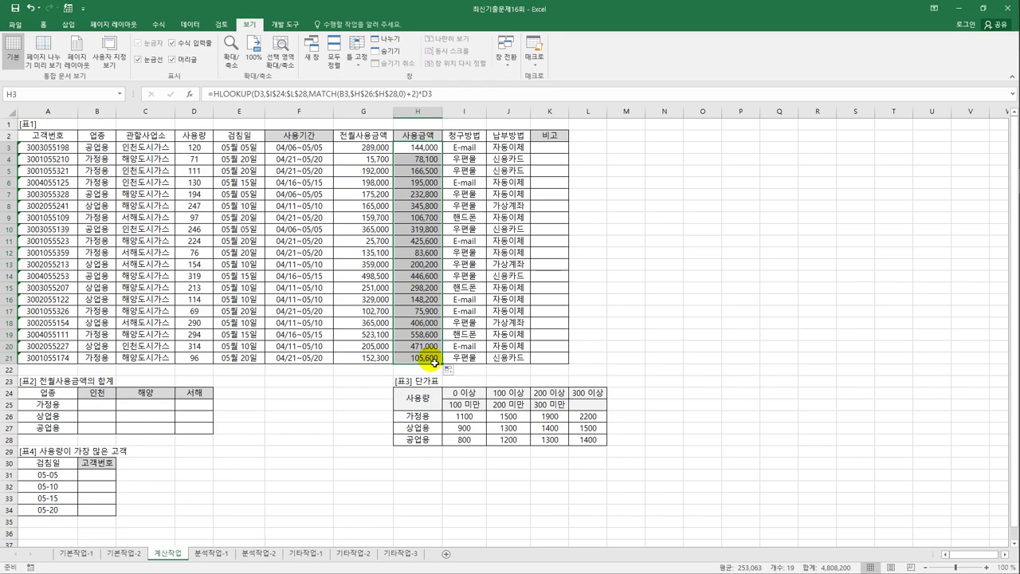
# - Select K3 under 비고, open the Visual Basic editor and insert a new module
pyautogui.click(552, 151)
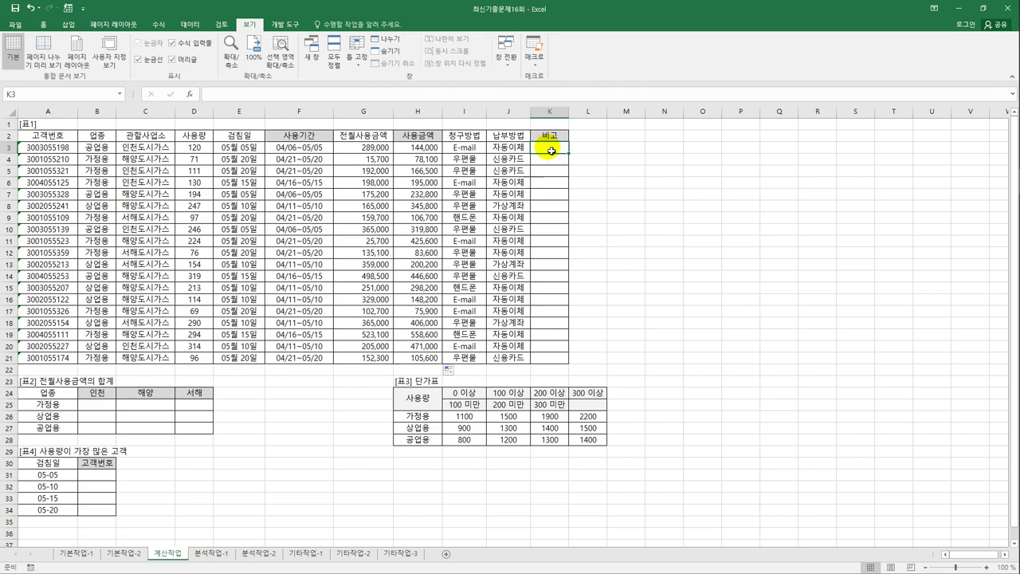
pyautogui.click(277, 26)
pyautogui.click(14, 52)
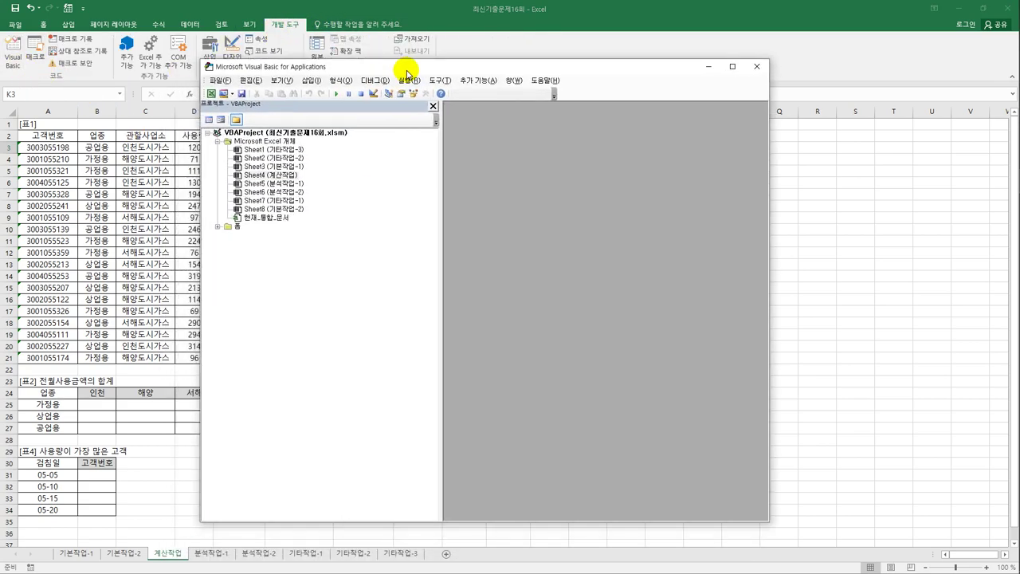
pyautogui.click(310, 80)
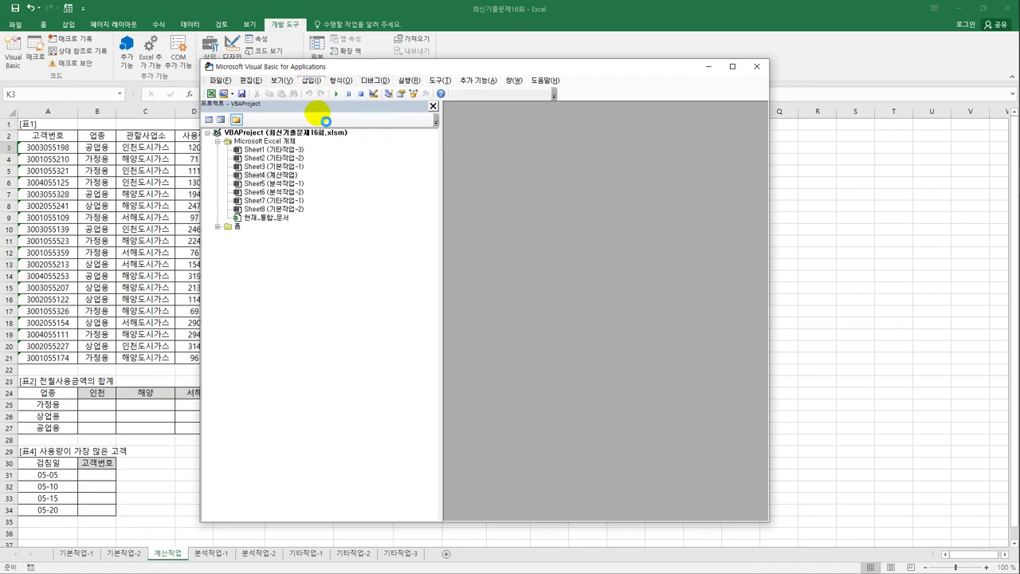
pyautogui.click(324, 118)
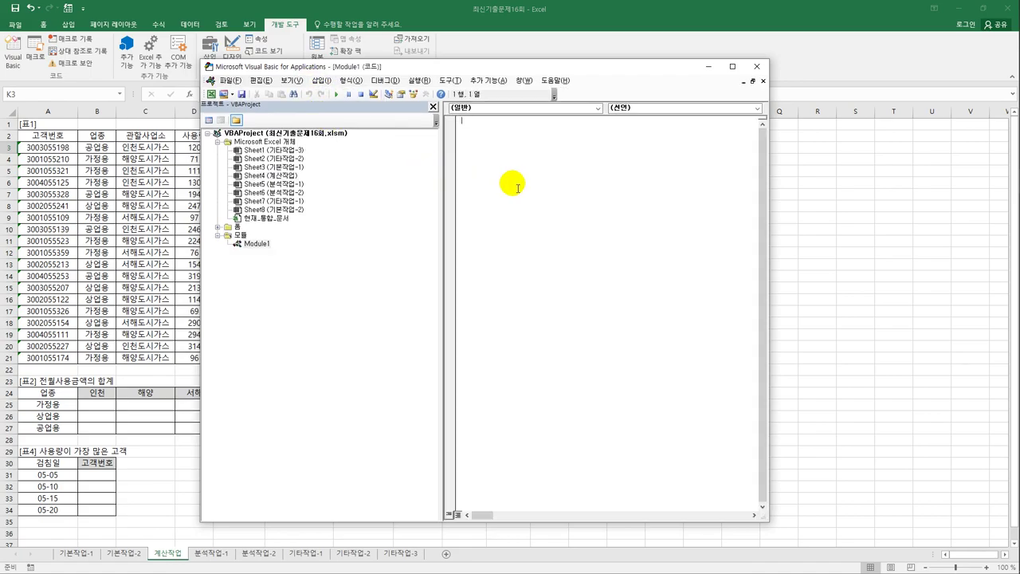
# - Declare the public function fn비고 with the argument 청구방법 in the new module
pyautogui.write('public ')
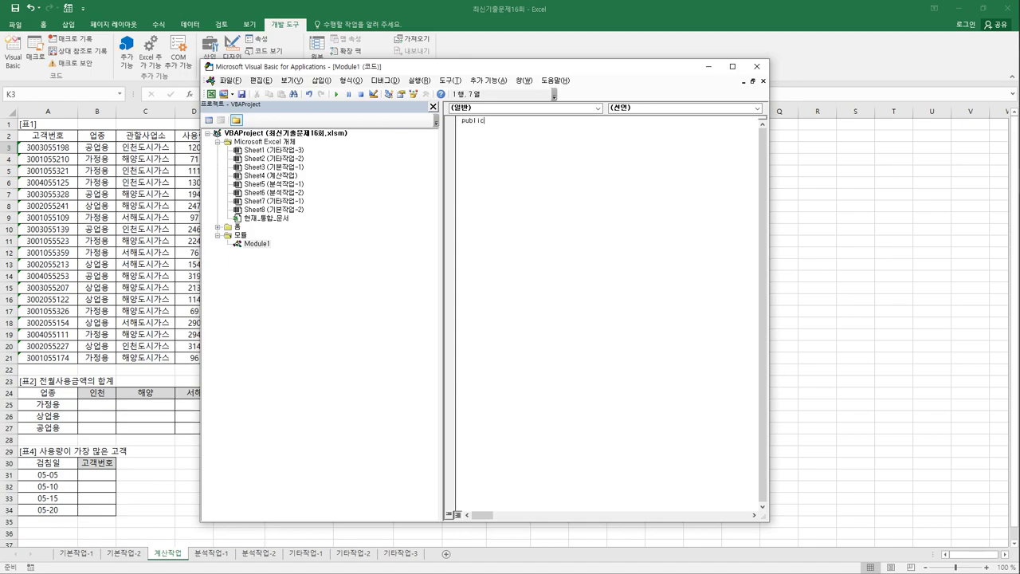
pyautogui.write('function')
pyautogui.write(' fn')
pyautogui.write('비교(')
pyautogui.write('청구방법')
pyautogui.write(')')
pyautogui.press('Return')
# - Add the condition If 청구방법 = "E-mail" Then as the first line of the fn비고 function
pyautogui.write('f')
pyautogui.write(' 청')
pyautogui.write('구방법 ')
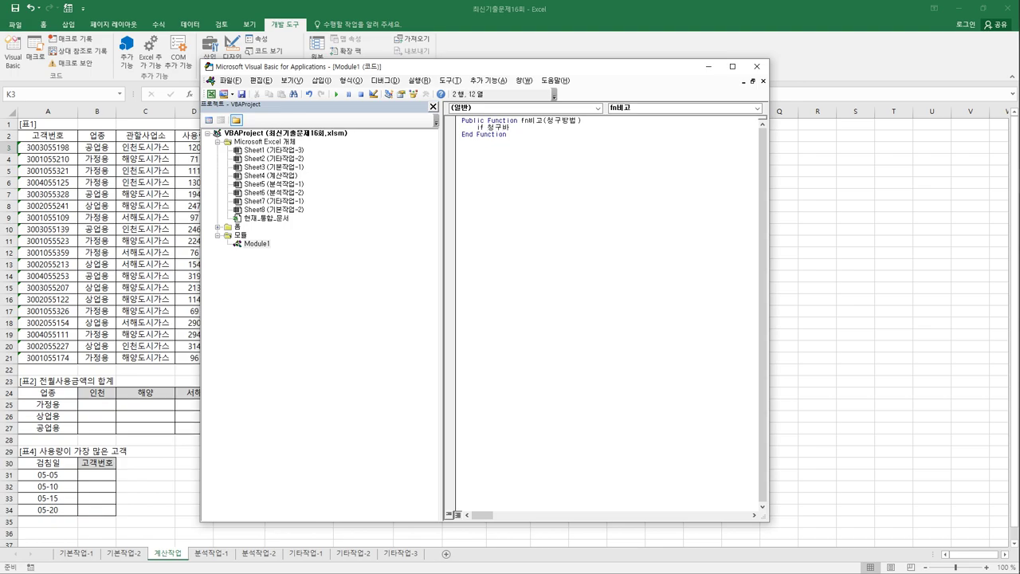
pyautogui.write('= ')
pyautogui.write('"타')
pyautogui.write('-mail"')
pyautogui.write(' 소')
pyautogui.press('BackSpace')
pyautogui.press('Hangul')
pyautogui.write('Then')
pyautogui.press('Return')
# - Assign fn비고 = "4% 할인" inside the E-mail condition
pyautogui.write('fn비고 = "4지')
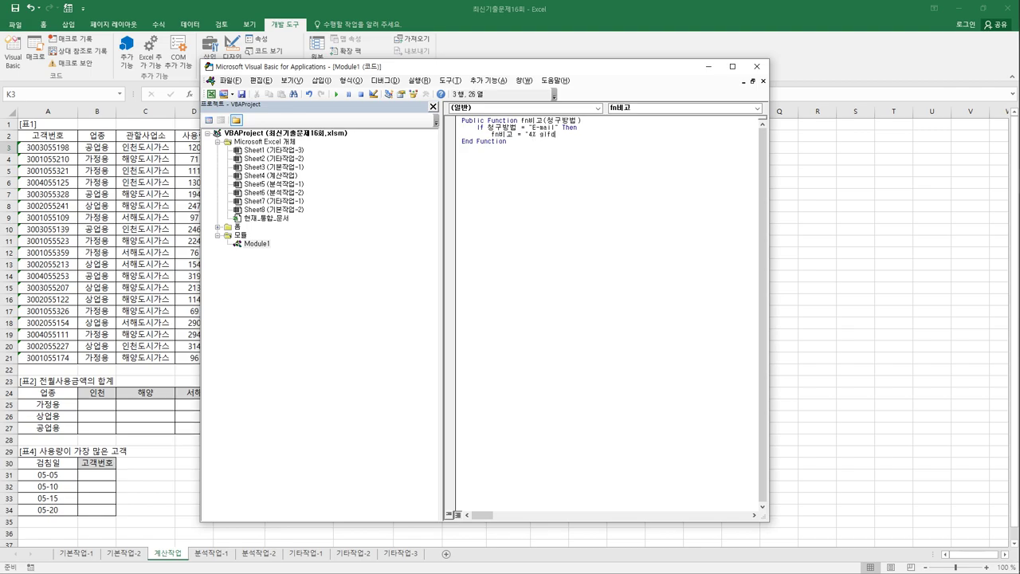
pyautogui.write('ㅎ할인"')
pyautogui.press('Return')
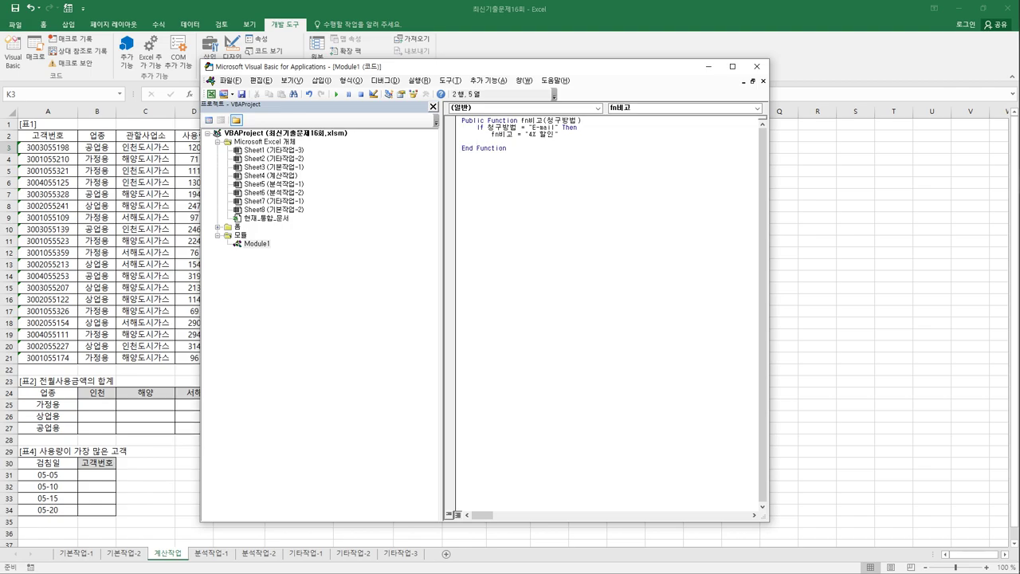
# - Duplicate the two lines of the E-mail condition directly below the original
pyautogui.hotkey('shift', 'Down')
pyautogui.hotkey('shift', 'End')
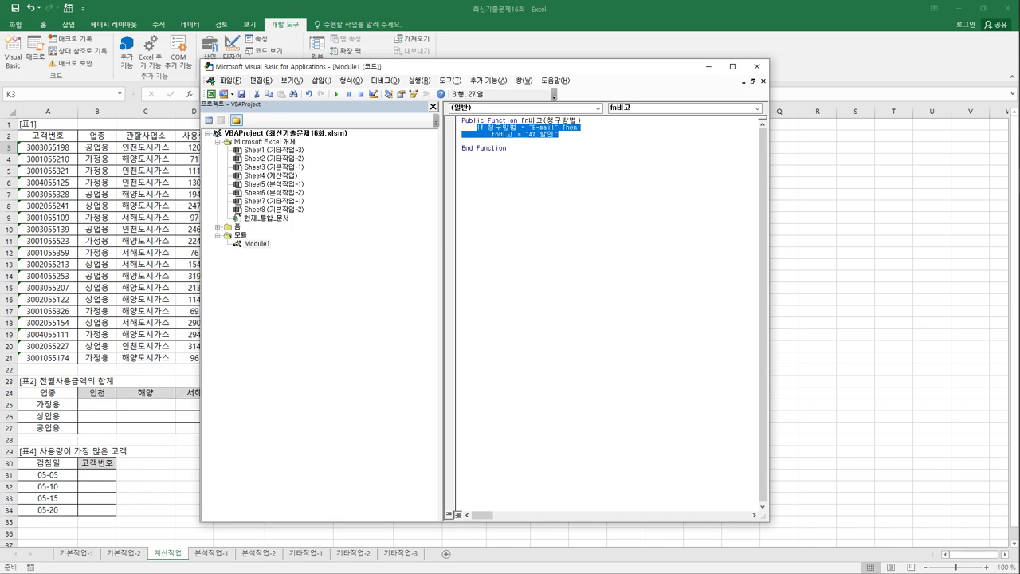
pyautogui.hotkey('ctrl', 'c')
pyautogui.press('Down')
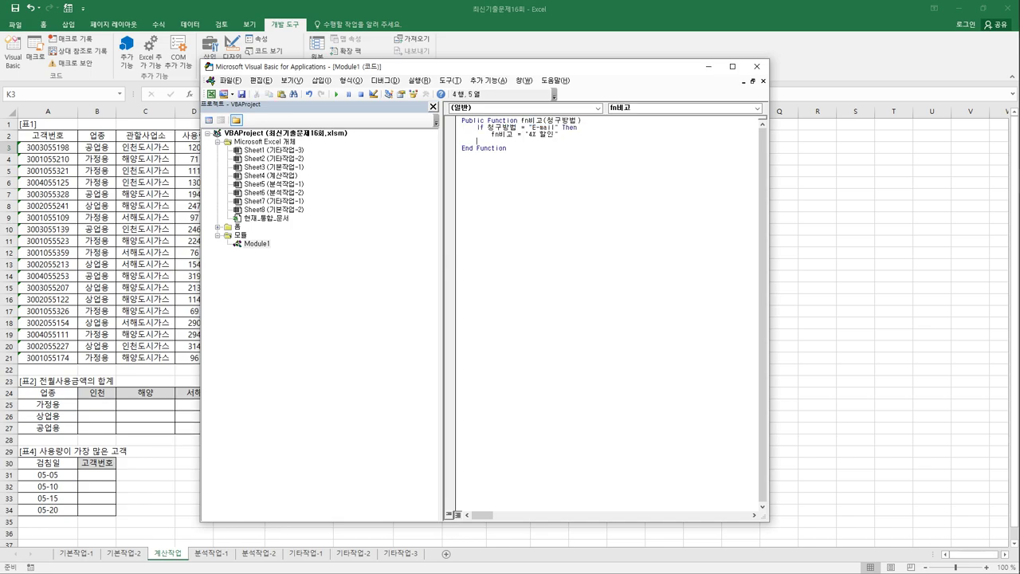
pyautogui.hotkey('ctrl', 'v')
# - Change the duplicated condition to ElseIf 청구방법 = "핸드폰" Then
pyautogui.press('Home')
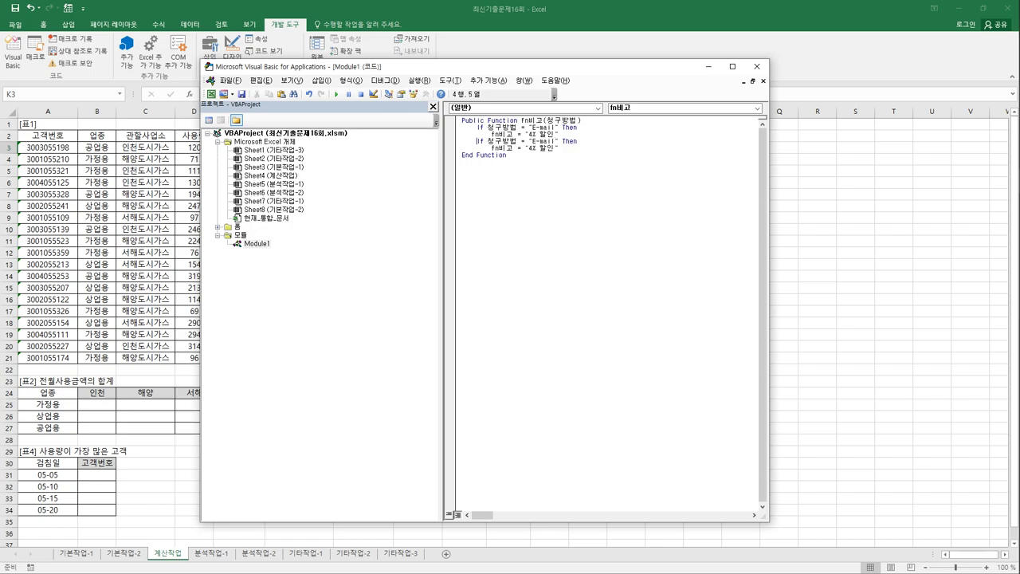
pyautogui.write('else')
pyautogui.press('Right')
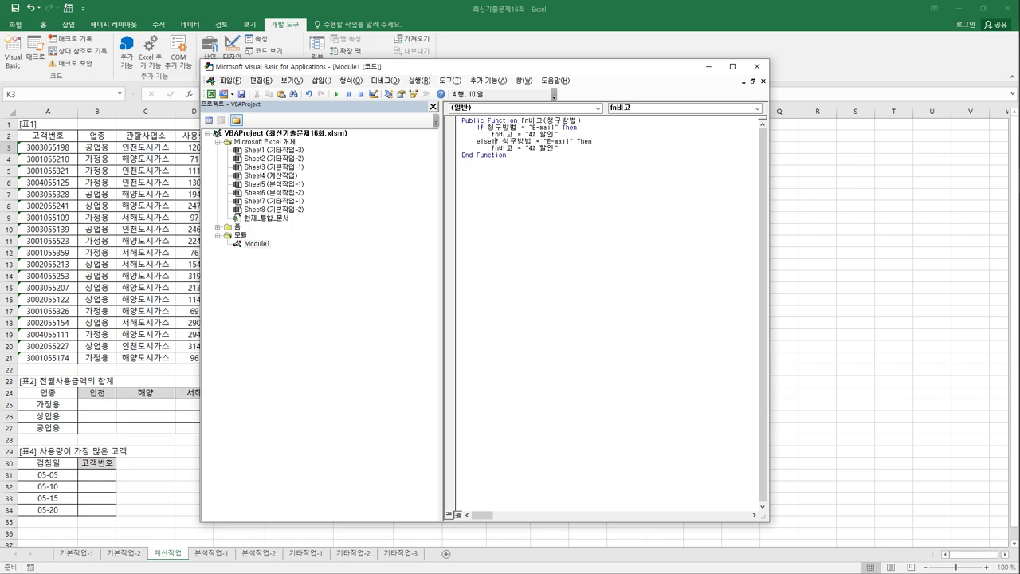
pyautogui.press('Right')
pyautogui.press('Right')
pyautogui.press('Right')
pyautogui.press('Right')
pyautogui.hotkey('shift', 'Right')
pyautogui.hotkey('shift', 'Right')
pyautogui.hotkey('shift', 'Right')
pyautogui.hotkey('shift', 'Right')
pyautogui.hotkey('shift', 'Right')
pyautogui.hotkey('shift', 'Right')
pyautogui.write('현금')
pyautogui.write('폰')
# - Change the returned text in the 핸드폰 branch to "2% 할인" and start a new line after it
pyautogui.press('Down')
pyautogui.press('Delete')
pyautogui.write('2')
pyautogui.press('End')
pyautogui.press('Return')
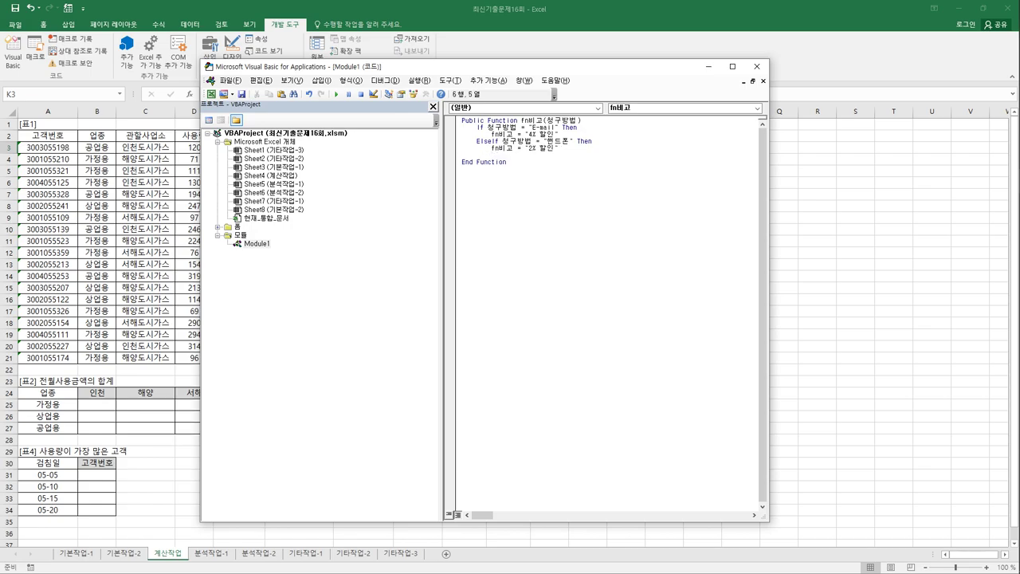
# - Paste the copied condition block below the 핸드폰 branch and replace its If line with Else
pyautogui.hotkey('ctrl', 'v')
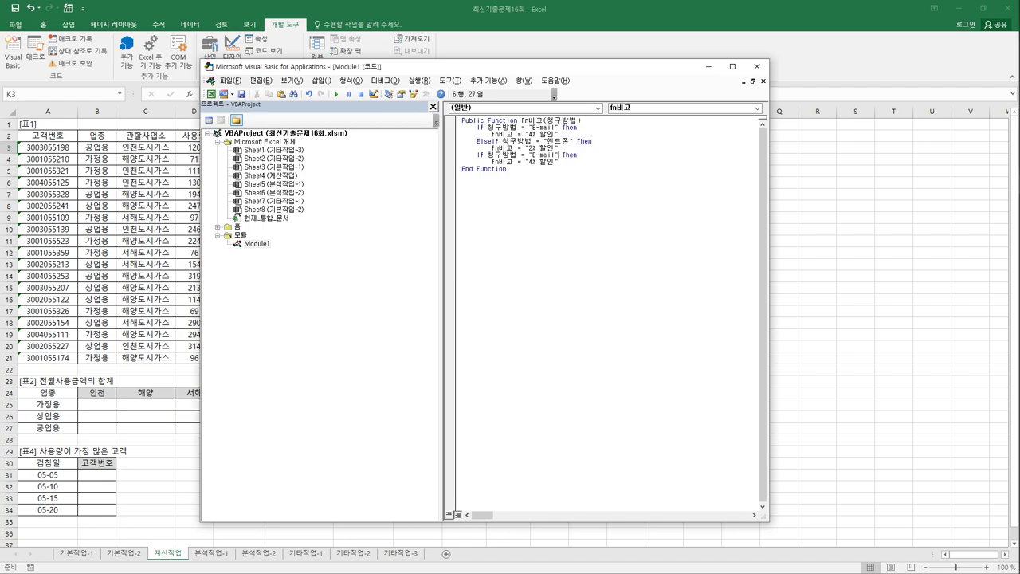
pyautogui.press('Home')
pyautogui.hotkey('shift', 'End')
pyautogui.write('else')
# - Make the Else branch return an empty string with fn비고 = ""
pyautogui.click(498, 162)
pyautogui.hotkey('shift', 'Right')
pyautogui.hotkey('shift', 'Right')
pyautogui.hotkey('shift', 'Right')
pyautogui.hotkey('shift', 'Right')
pyautogui.hotkey('shift', 'Right')
pyautogui.hotkey('shift', 'Right')
pyautogui.press('Delete')
pyautogui.write('"')
pyautogui.press('Return')
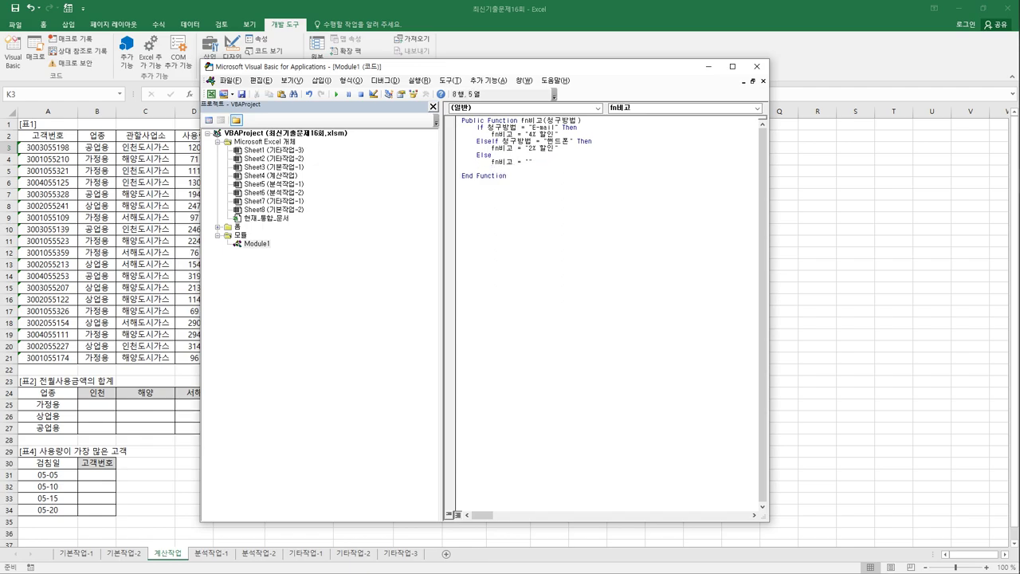
# - Close the block with End If and leave blank lines before the If and before End Function
pyautogui.write('end if')
pyautogui.press('Return')
pyautogui.click(477, 155)
pyautogui.press('Home')
pyautogui.press('Return')
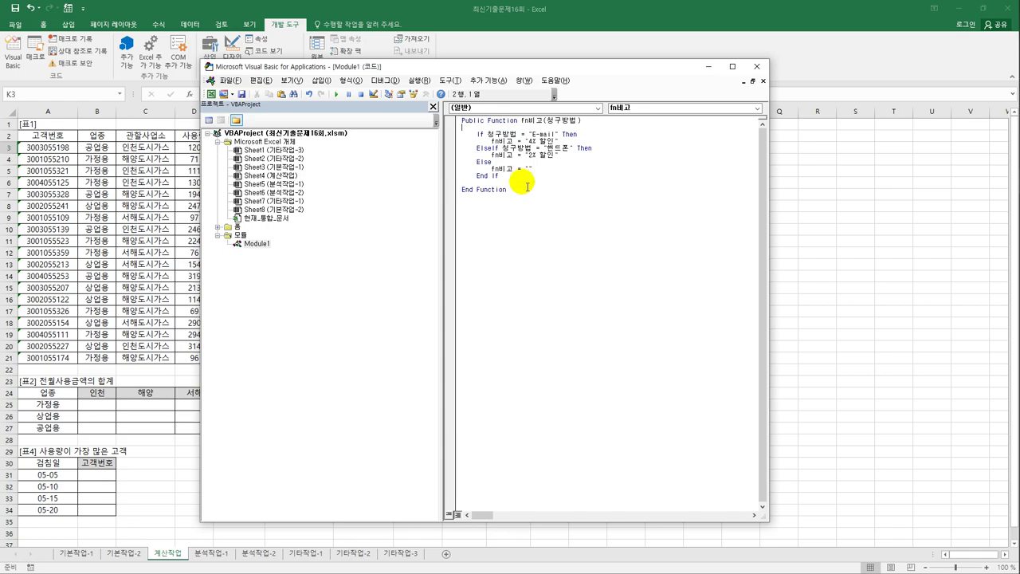
# - Close the Visual Basic editor and insert the user-defined (사용자 정의) function fn비고 in K3
pyautogui.click(758, 69)
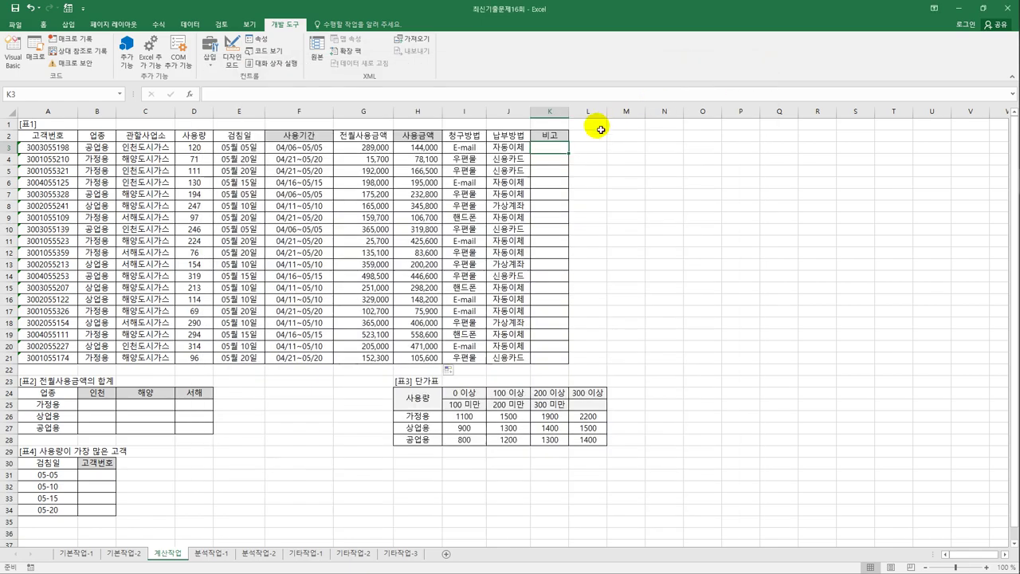
pyautogui.click(190, 94)
pyautogui.moveTo(482, 151); pyautogui.dragTo(268, 166)
pyautogui.click(383, 211)
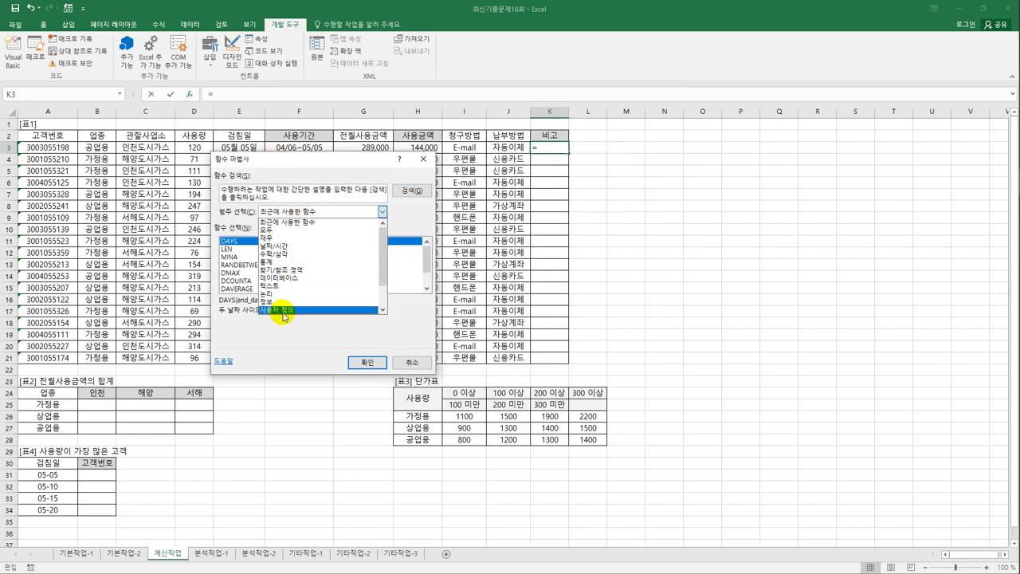
pyautogui.click(283, 311)
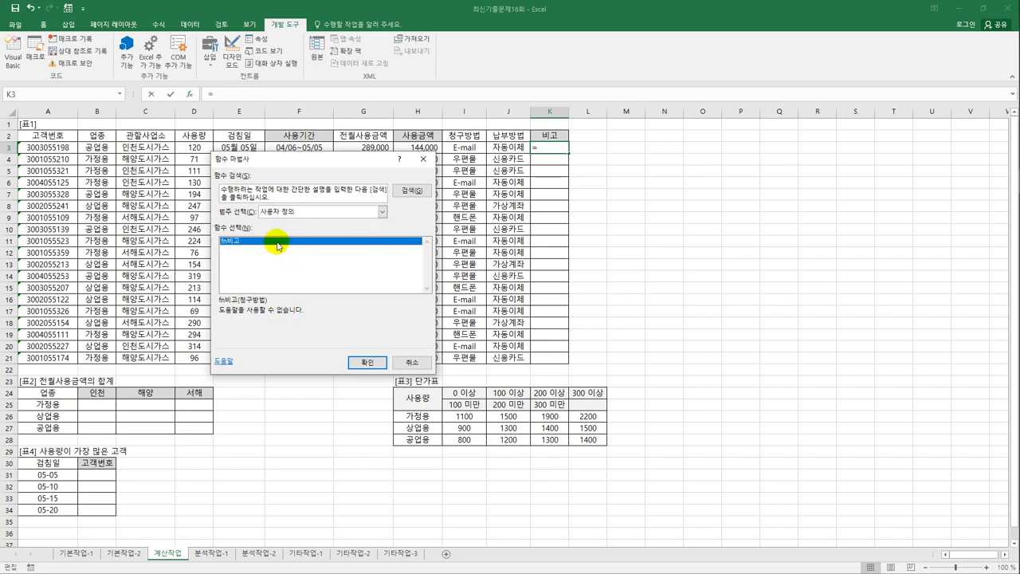
pyautogui.click(366, 363)
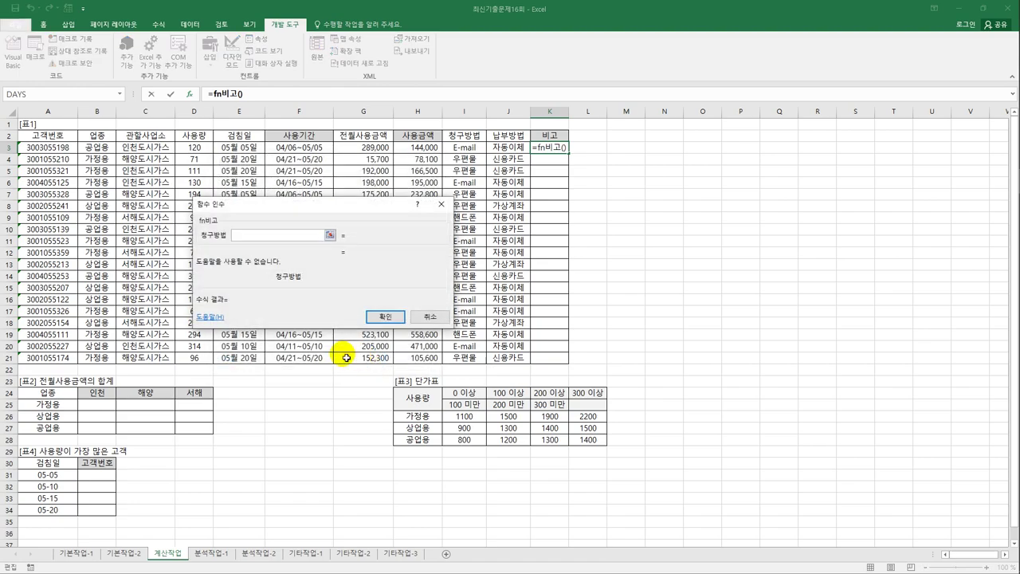
# - Use I3 as the 청구방법 argument of fn비고, confirm it and fill the formula down through K21
pyautogui.click(467, 151)
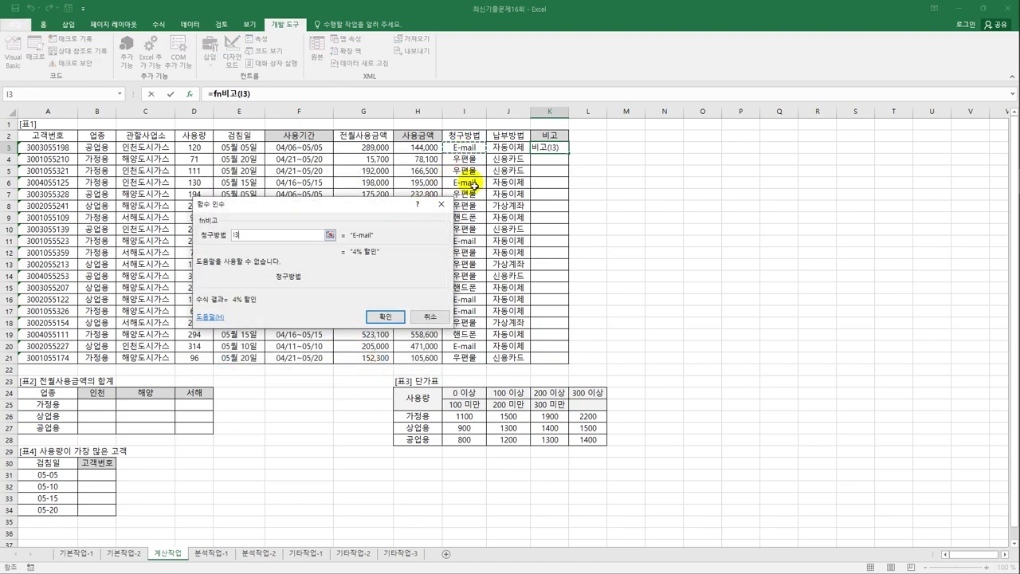
pyautogui.click(385, 316)
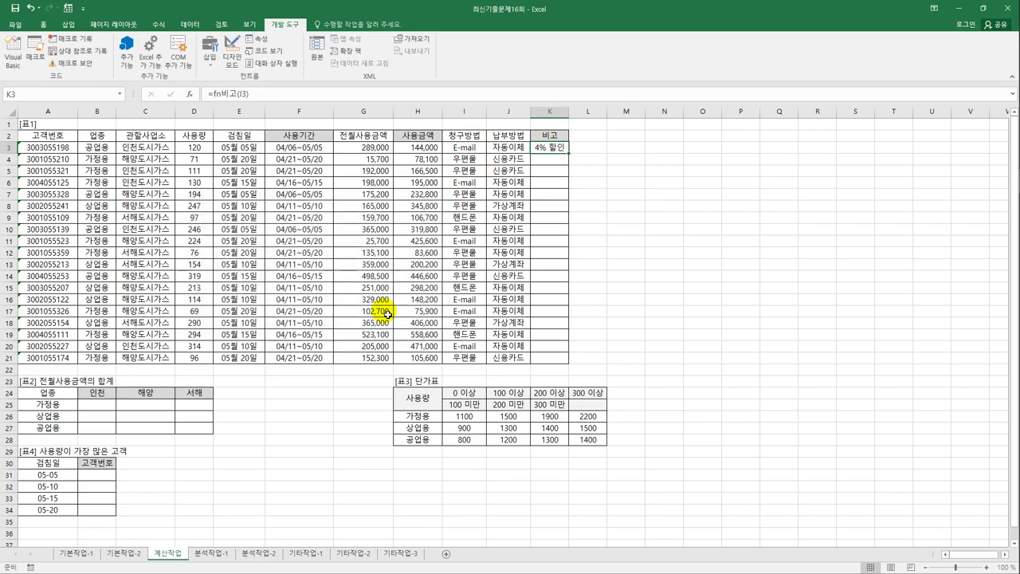
pyautogui.doubleClick(569, 153)
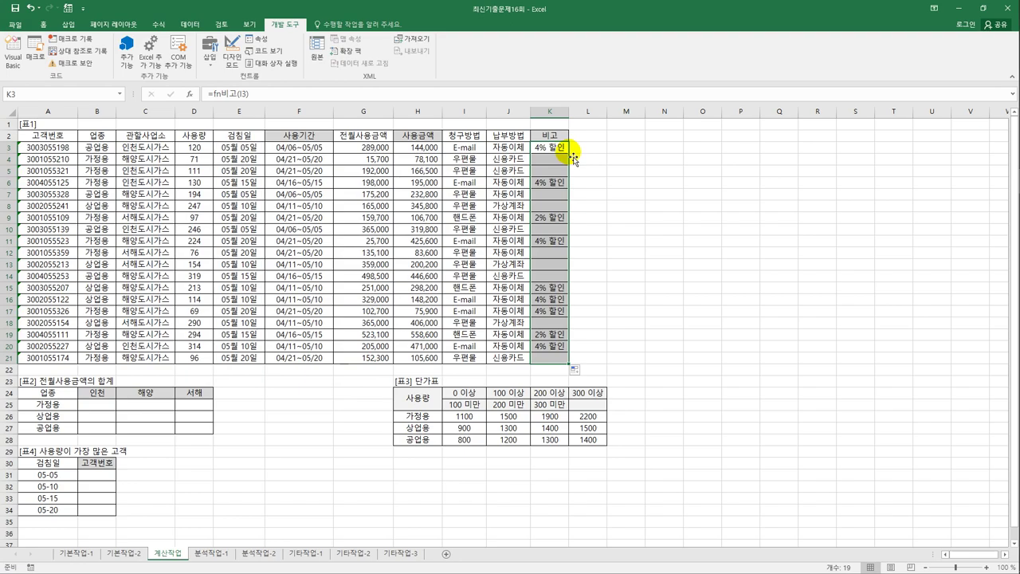
pyautogui.click(464, 181)
pyautogui.click(466, 219)
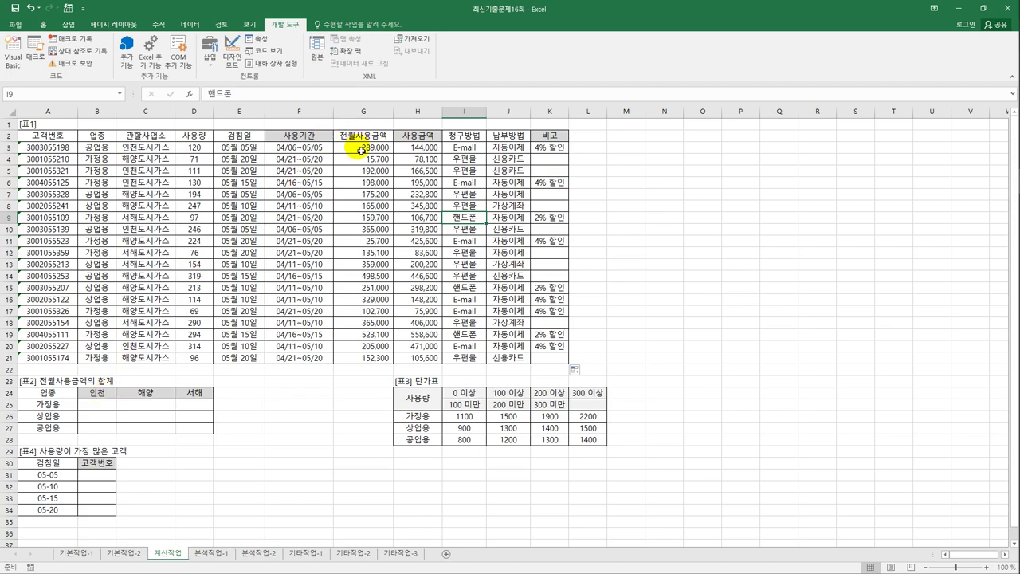
pyautogui.moveTo(361, 150); pyautogui.dragTo(366, 359)
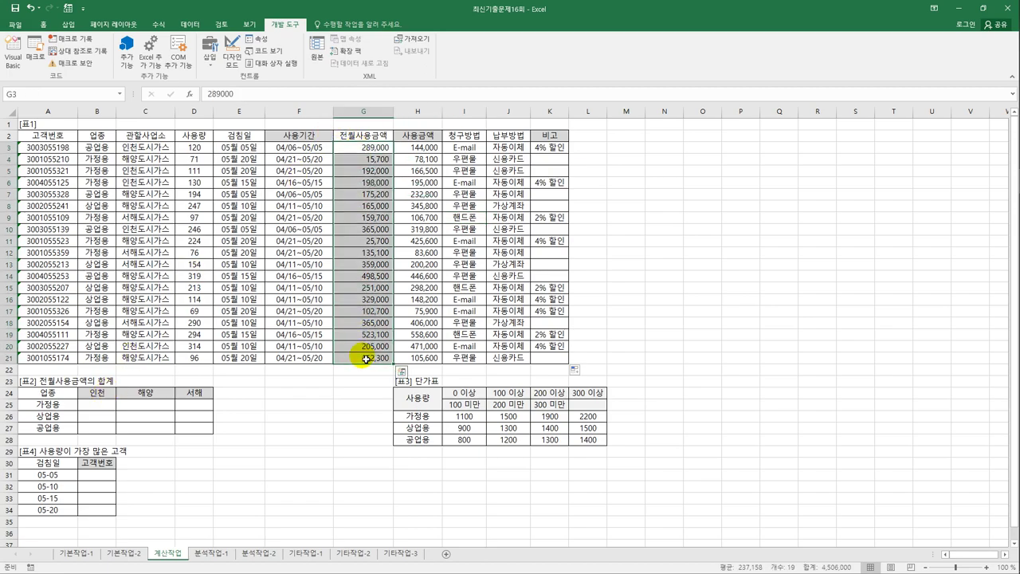
pyautogui.click(100, 393)
pyautogui.click(45, 407)
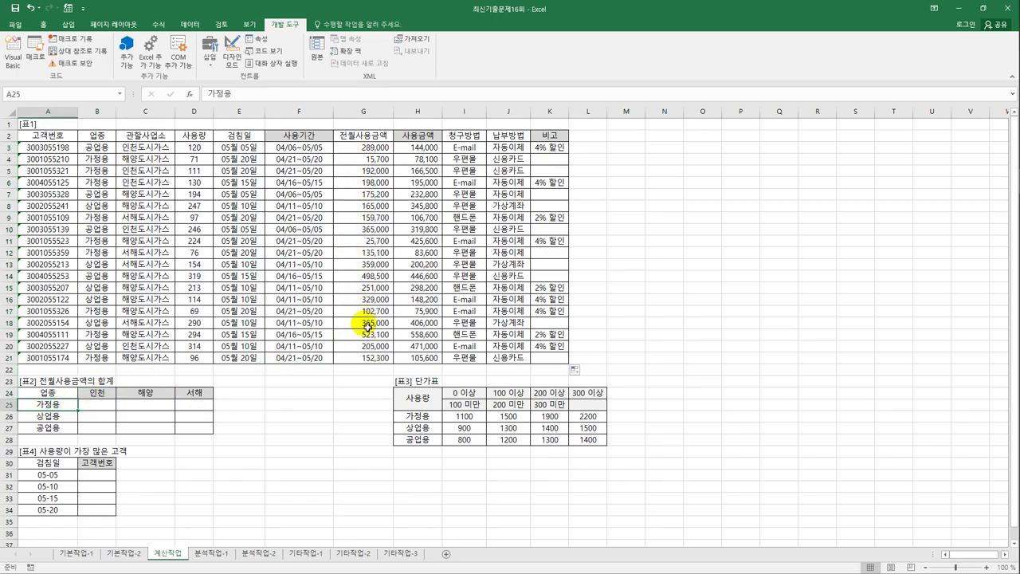
# - Start the formula in B25 with =SUM(( and the absolute 업종 range $B$3:$B$21 followed by an equals sign
pyautogui.click(102, 406)
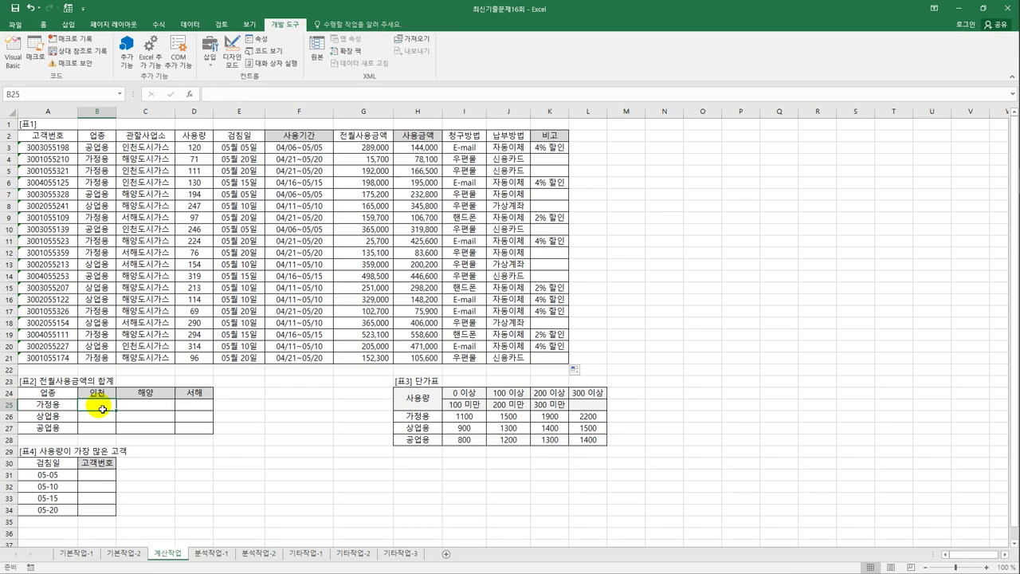
pyautogui.write('=s')
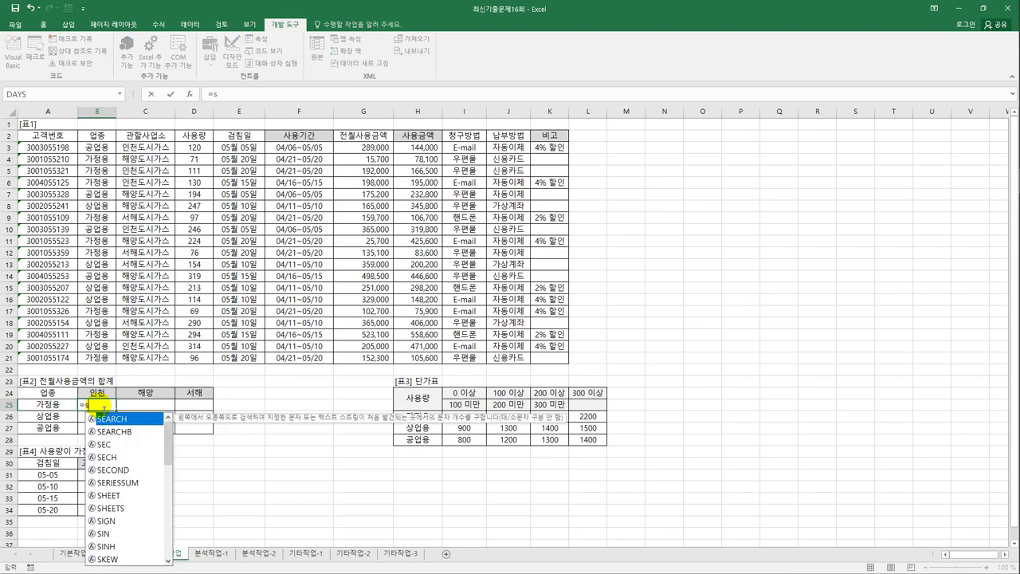
pyautogui.write('um(')
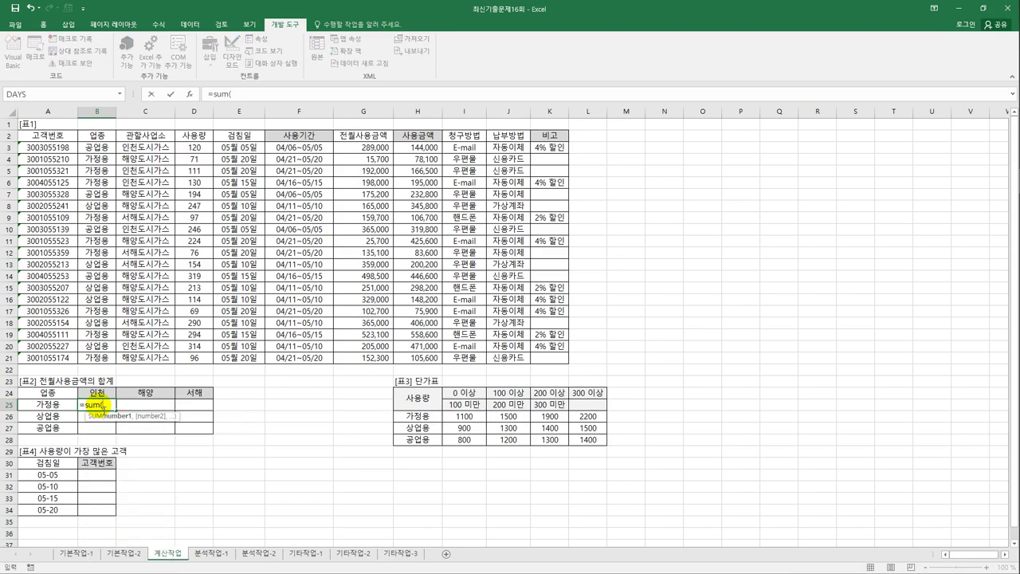
pyautogui.write('(')
pyautogui.moveTo(101, 149); pyautogui.dragTo(93, 357)
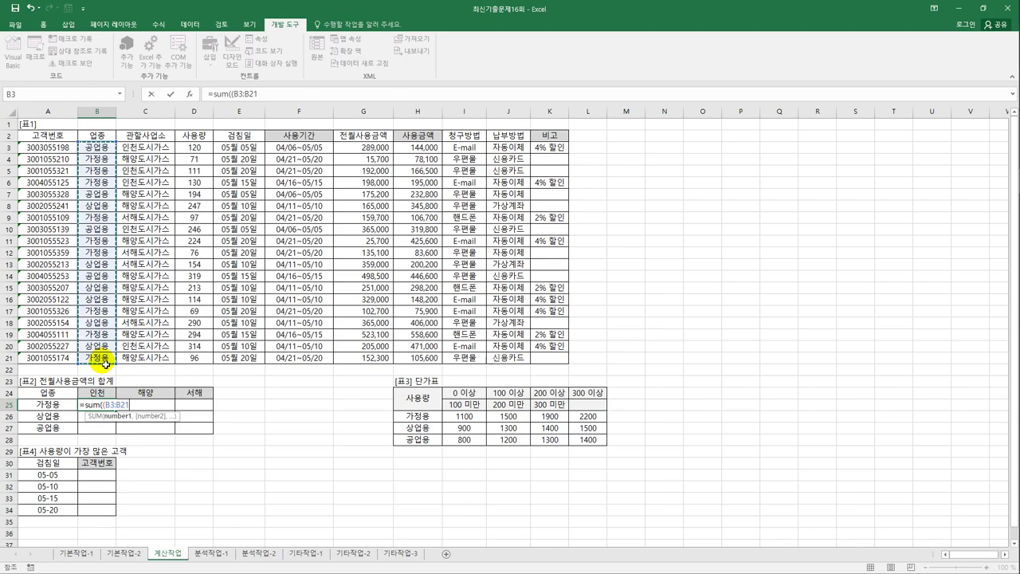
pyautogui.press('F4')
pyautogui.write('=')
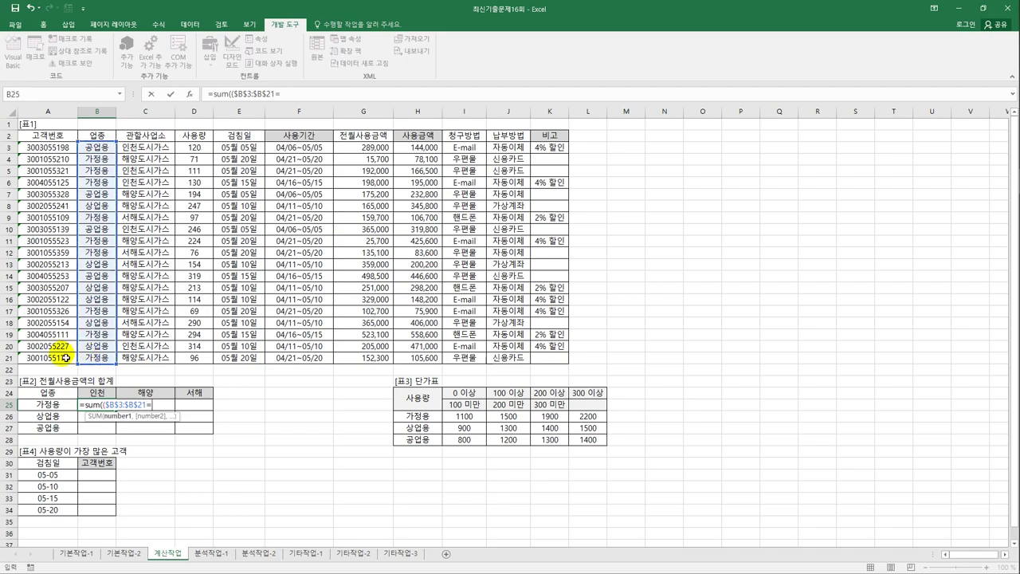
# - Compare the 업종 range with the column-locked cell $A25, close that condition and open a second one multiplied by it
pyautogui.click(58, 406)
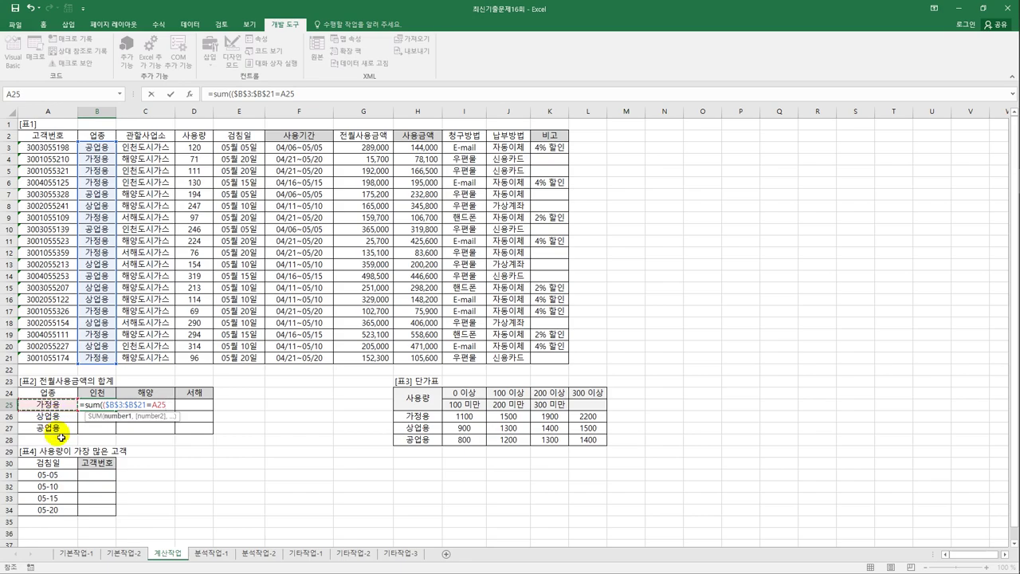
pyautogui.press('F4')
pyautogui.press('F4')
pyautogui.press('F4')
pyautogui.write(')*(')
# - Build the second condition as LEFT of the absolute 관할사업소 range $C$3:$C$21 with 2 characters, equal to the row-locked cell B$24, and close it
pyautogui.write('left(')
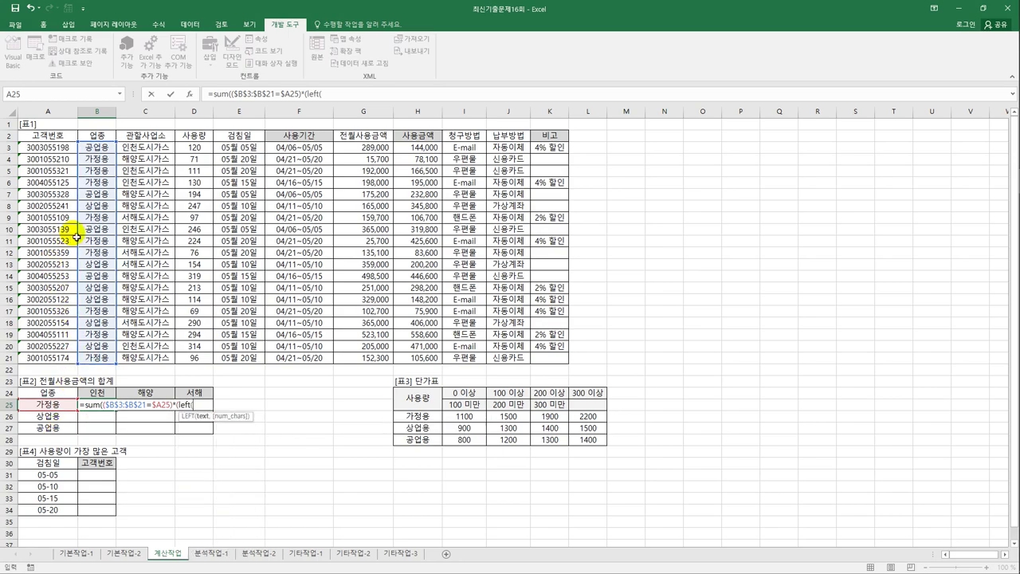
pyautogui.moveTo(147, 147); pyautogui.dragTo(142, 355)
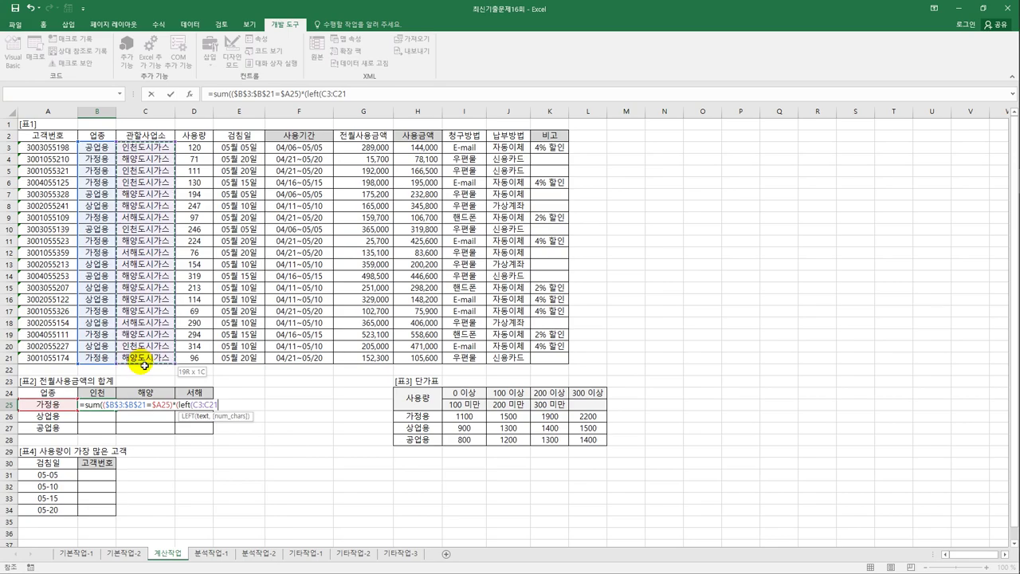
pyautogui.press('F4')
pyautogui.write(',2')
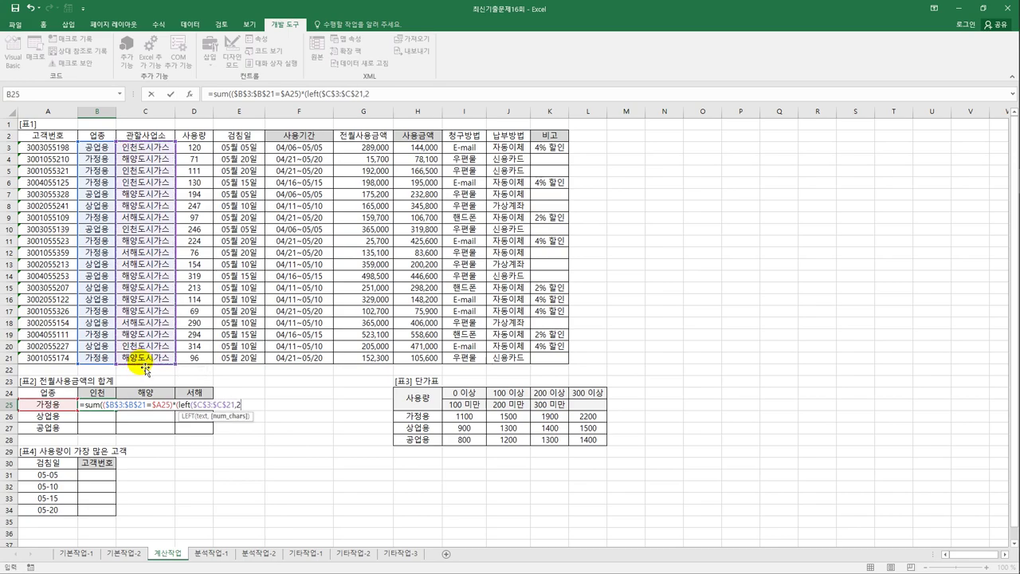
pyautogui.write(')=')
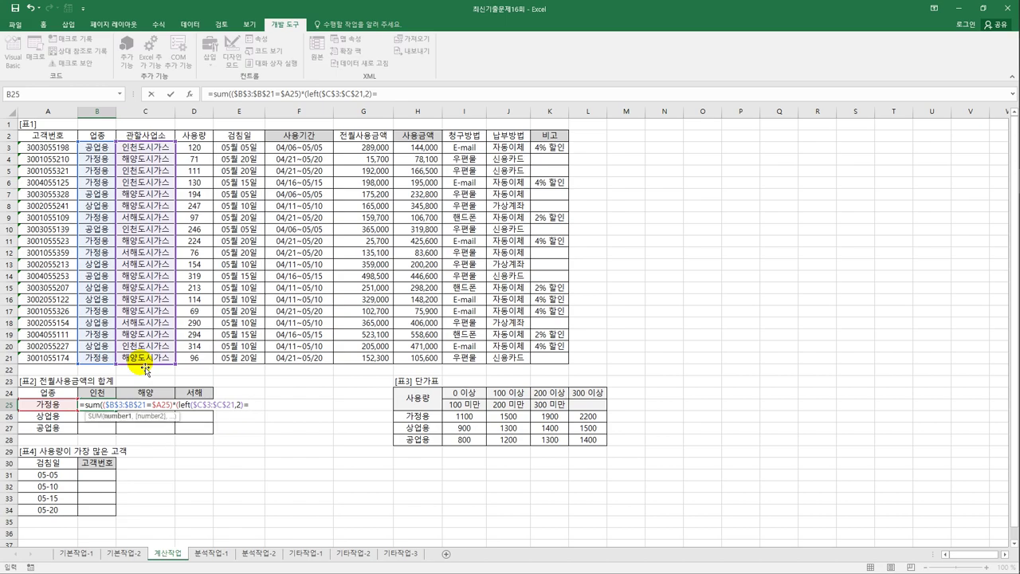
pyautogui.click(112, 396)
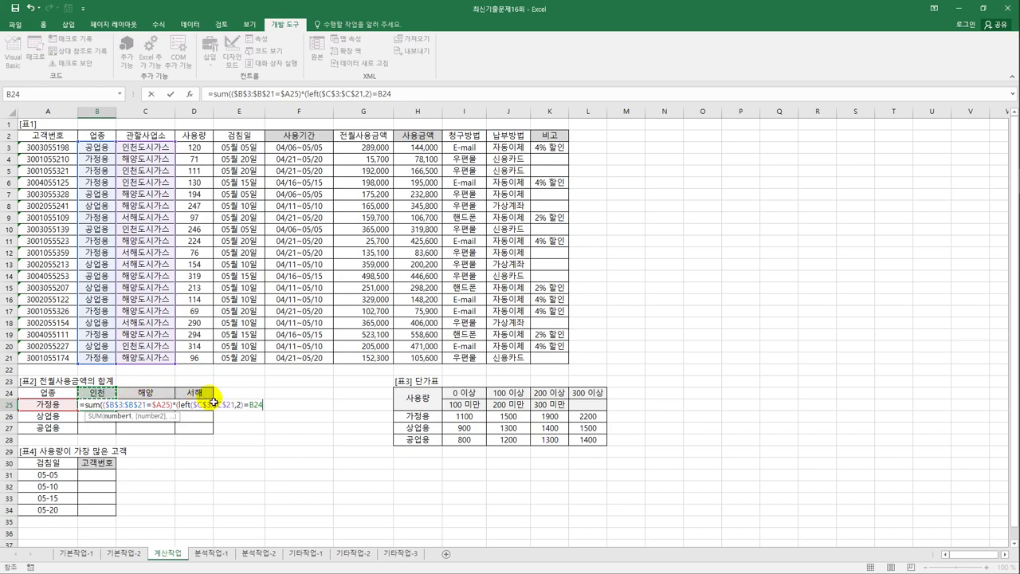
pyautogui.press('F4')
pyautogui.press('F4')
pyautogui.write(')')
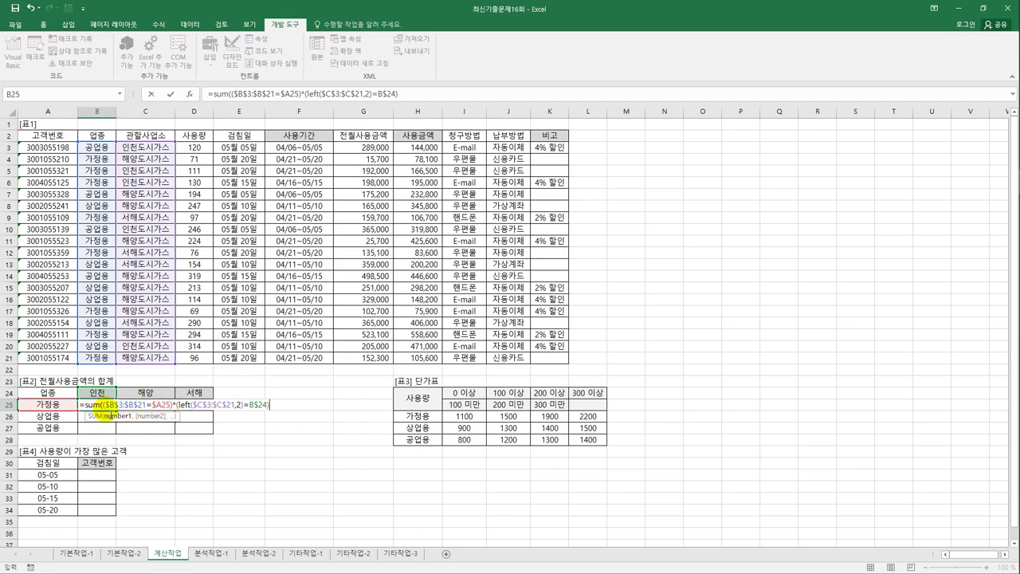
# - Multiply the two conditions by the absolute 전월사용금액 range $G$3:$G$21
pyautogui.moveTo(98, 405); pyautogui.dragTo(273, 410)
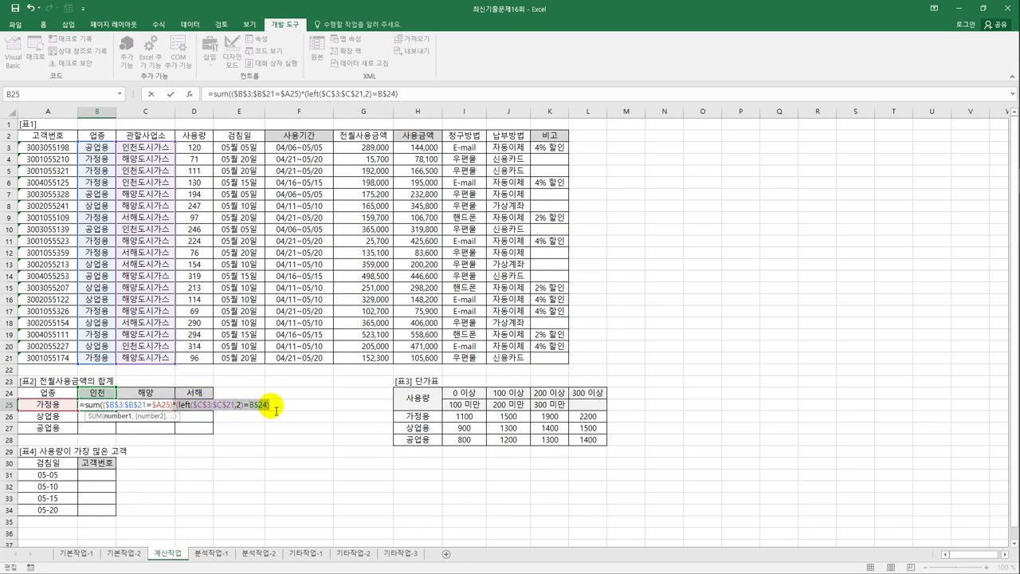
pyautogui.click(277, 411)
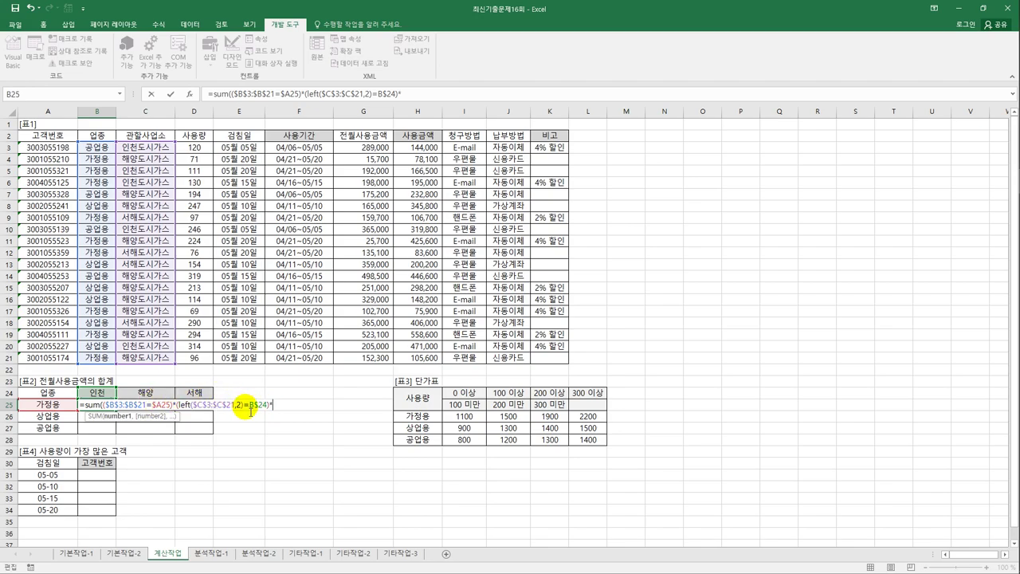
pyautogui.write('*')
pyautogui.moveTo(364, 153); pyautogui.dragTo(381, 360)
pyautogui.press('F4')
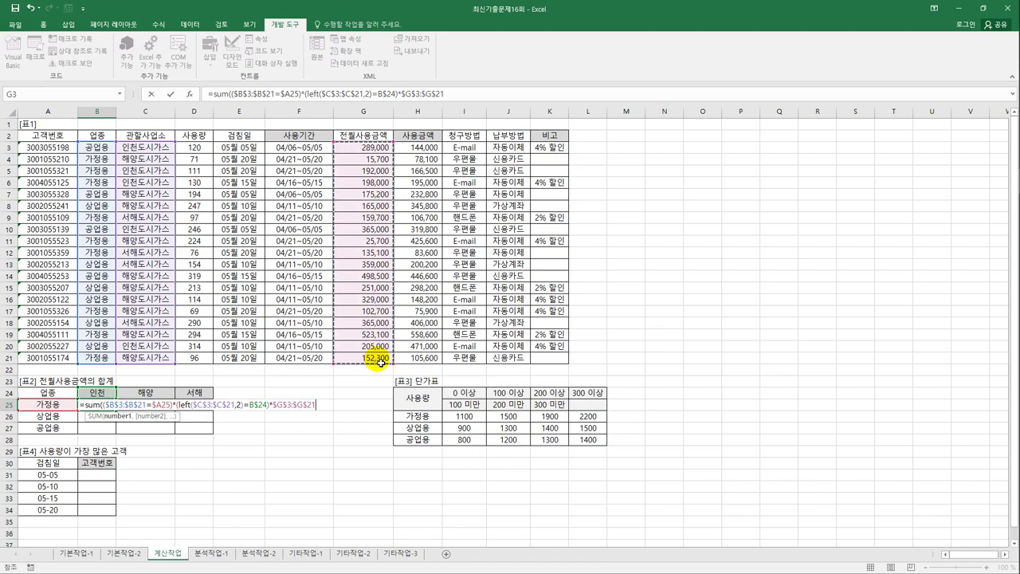
# - Close the SUM, enter it in B25 as an array formula and fill it across B25:D27
pyautogui.write(')')
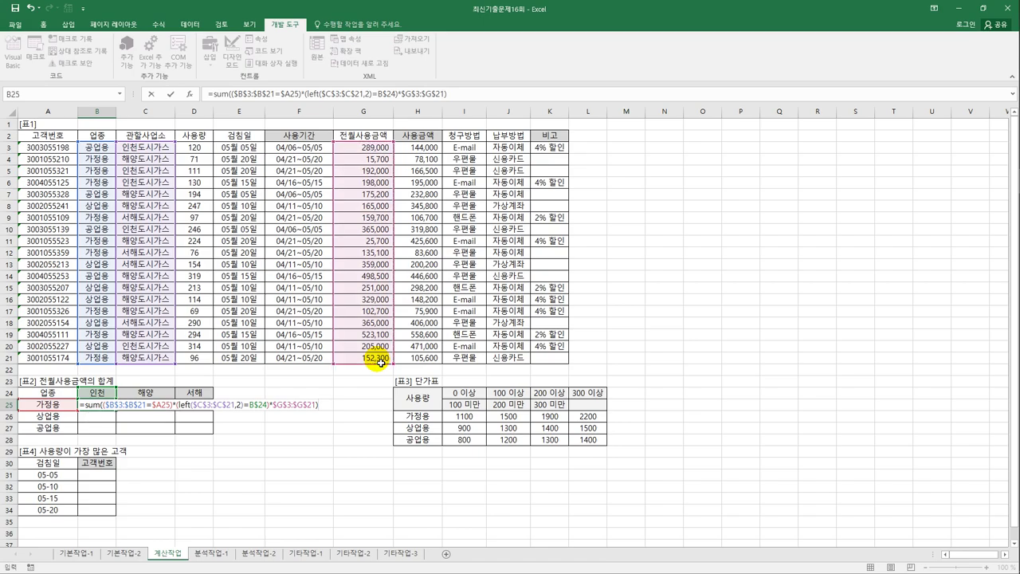
pyautogui.hotkey('ctrl', 'shift', 'Return')
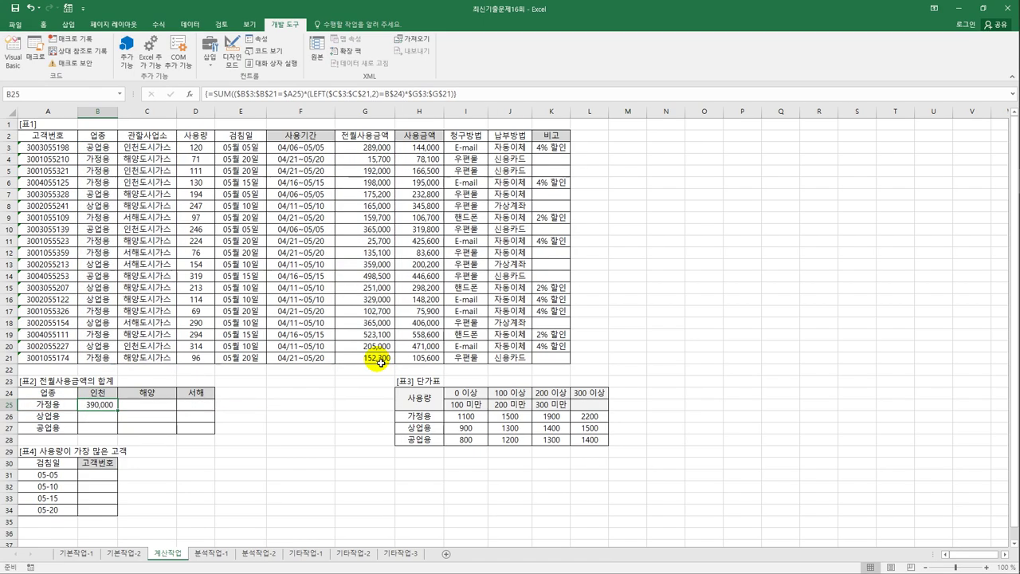
pyautogui.moveTo(120, 411); pyautogui.dragTo(205, 441)
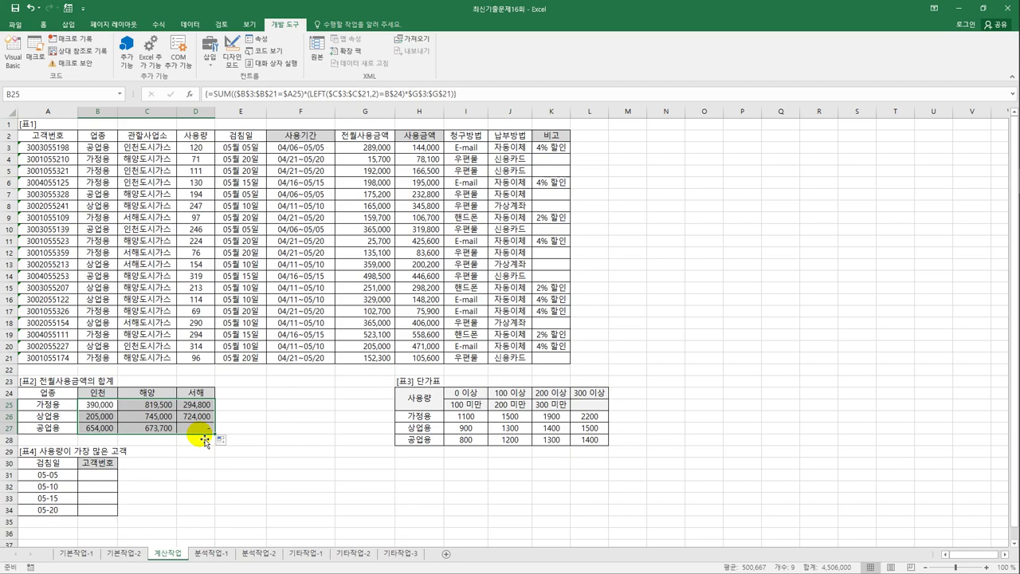
# - Start the 표4 formula in B31 with =INDEX( and the absolute 고객번호 range $A$3:$A$21 as its array
pyautogui.click(113, 474)
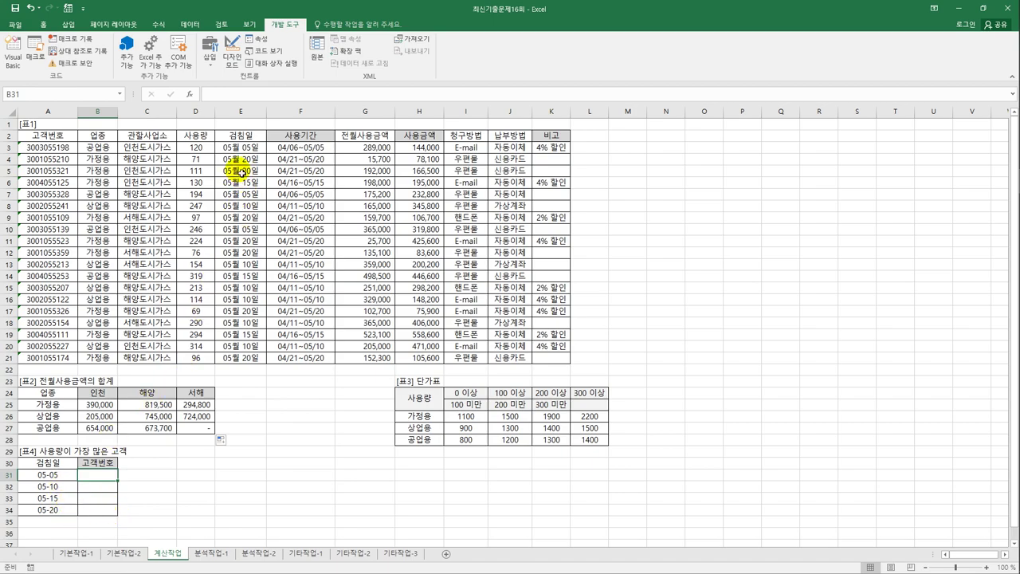
pyautogui.click(199, 138)
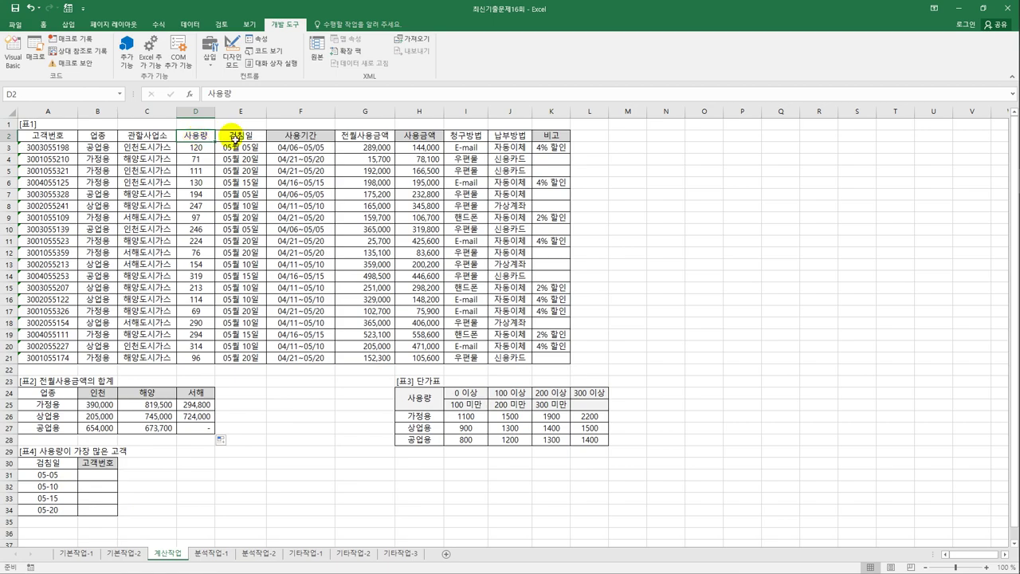
pyautogui.click(68, 136)
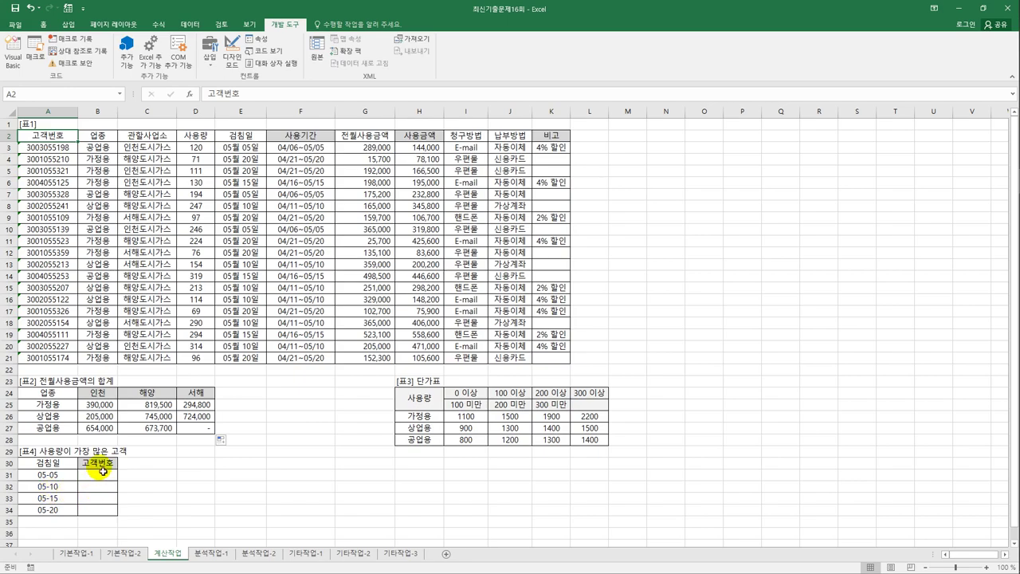
pyautogui.moveTo(98, 475); pyautogui.dragTo(103, 518)
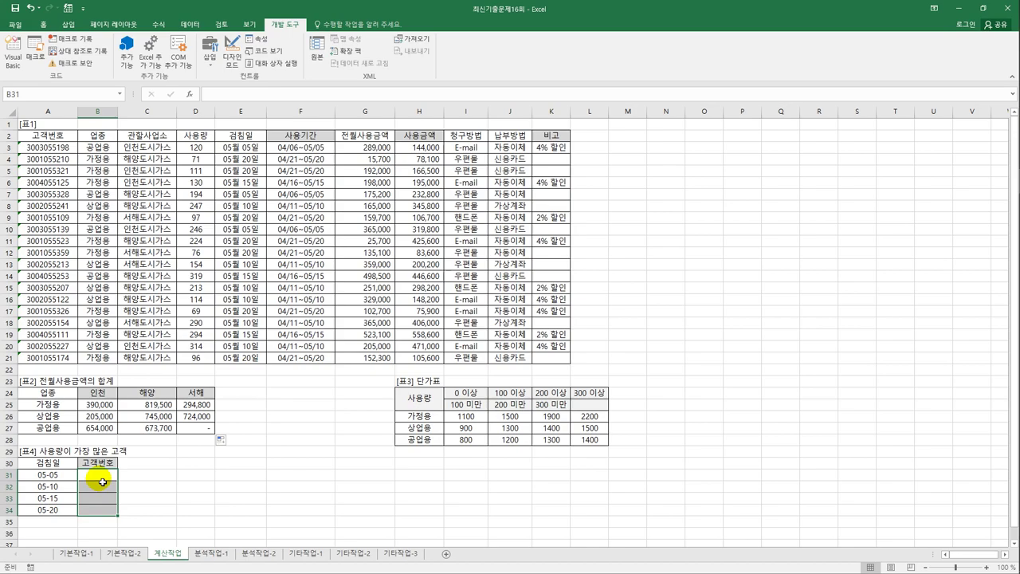
pyautogui.click(103, 482)
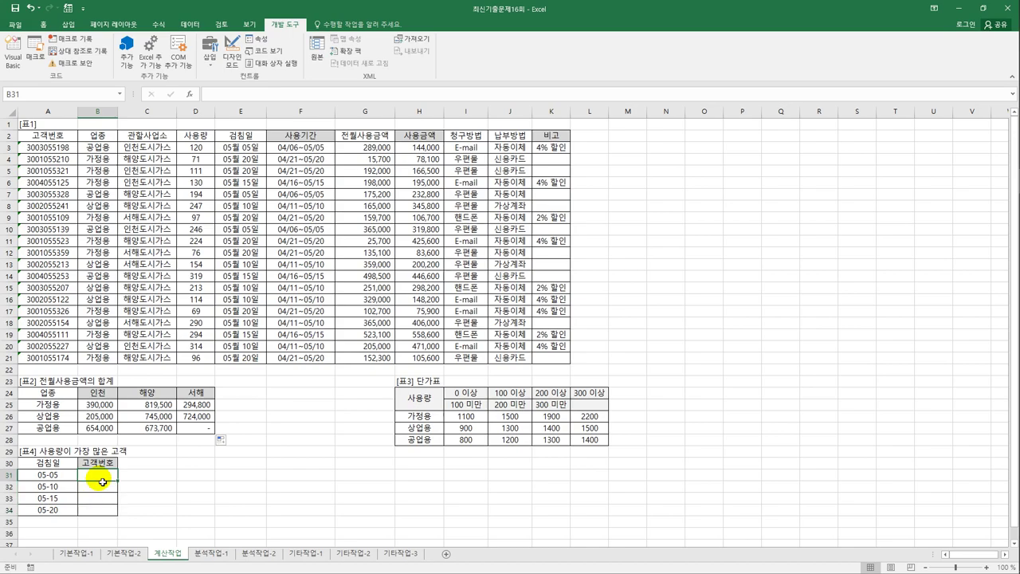
pyautogui.write('=INDEX(')
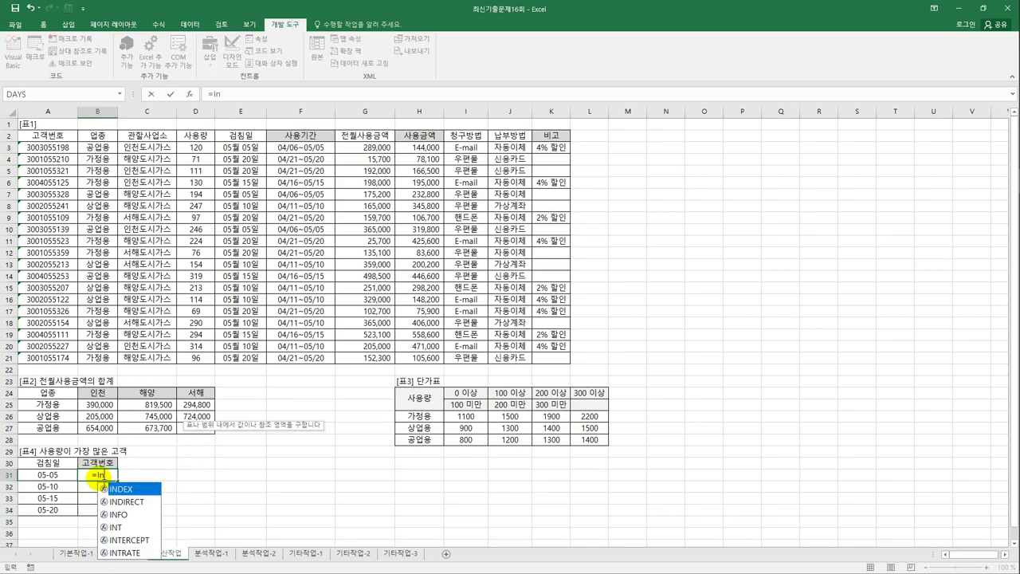
pyautogui.moveTo(44, 148); pyautogui.dragTo(49, 360)
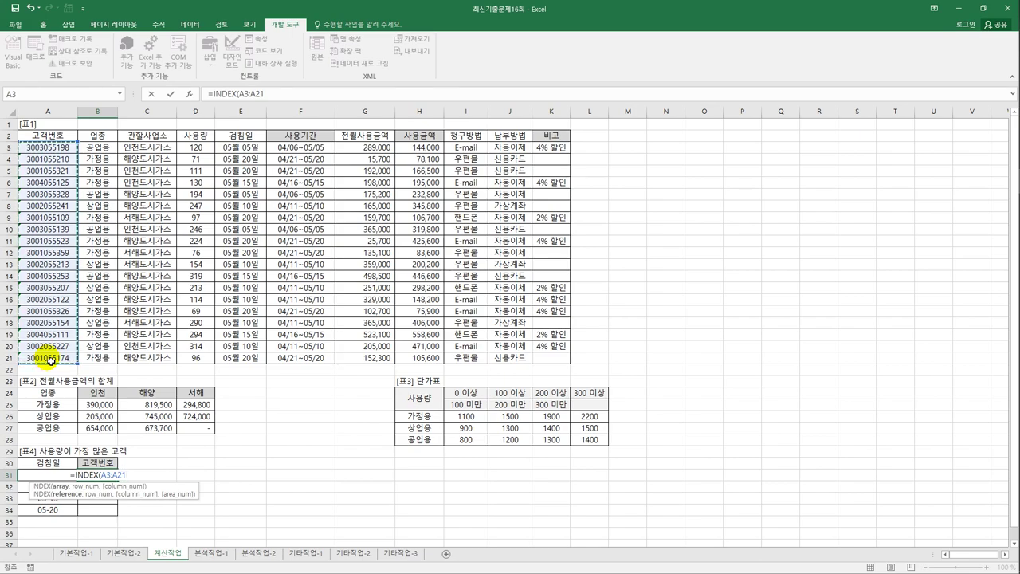
pyautogui.press('F4')
pyautogui.write(',')
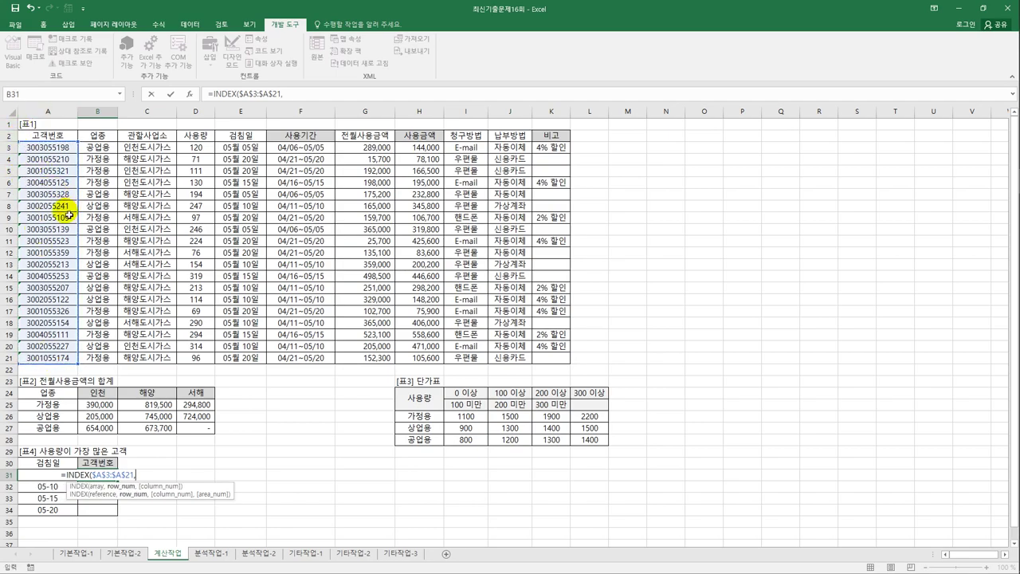
# - Nest MATCH with a MAX lookup value as the row number, opening a condition that compares the absolute 검침일 range $E$3:$E$21 with A31
pyautogui.write('match')
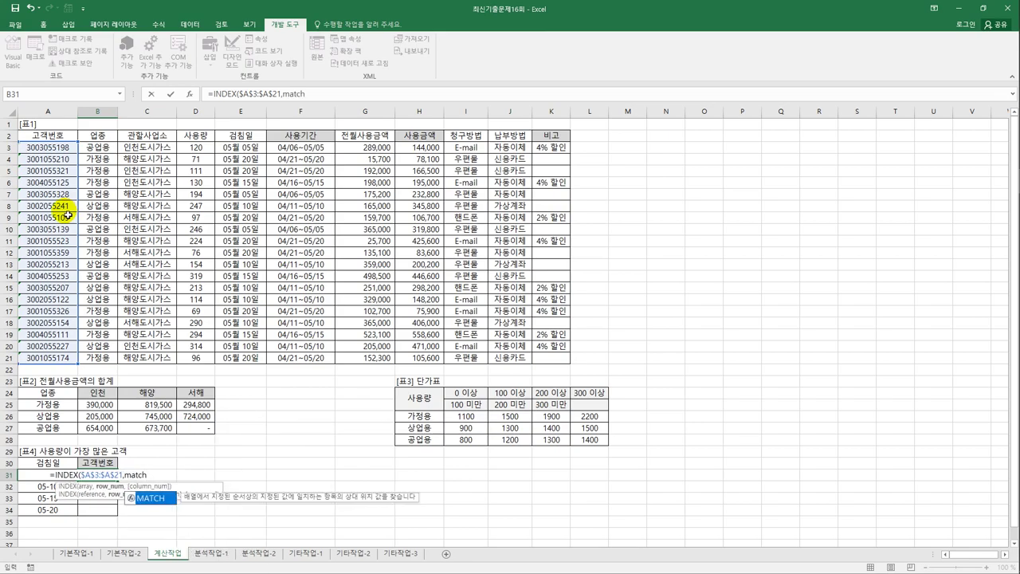
pyautogui.press('Tab')
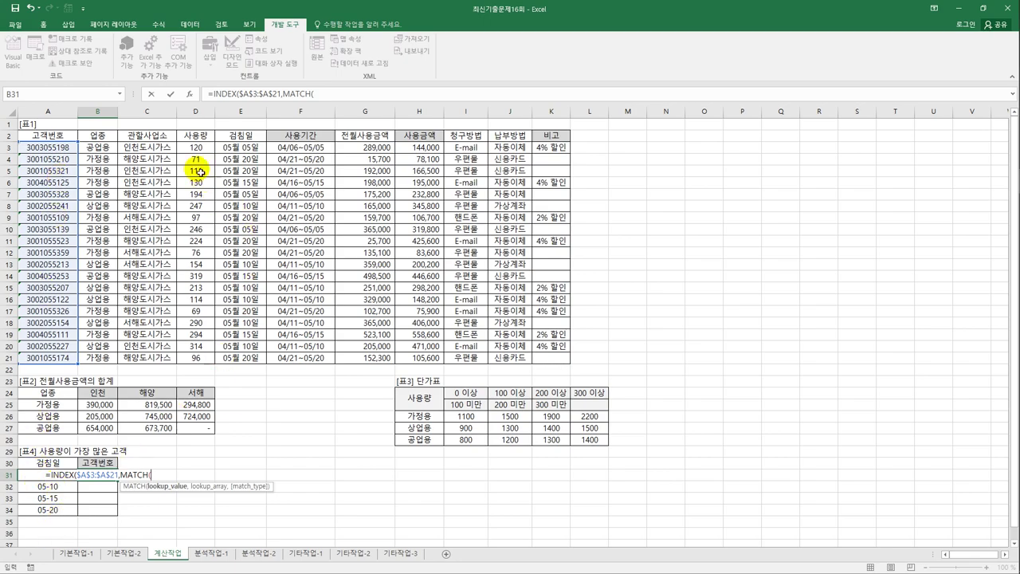
pyautogui.write('max(')
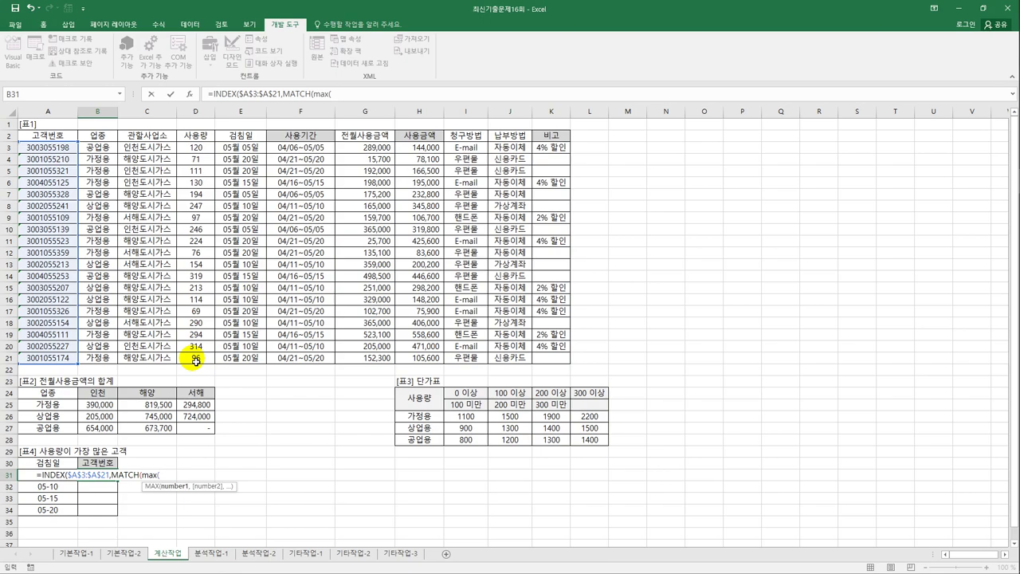
pyautogui.write('(')
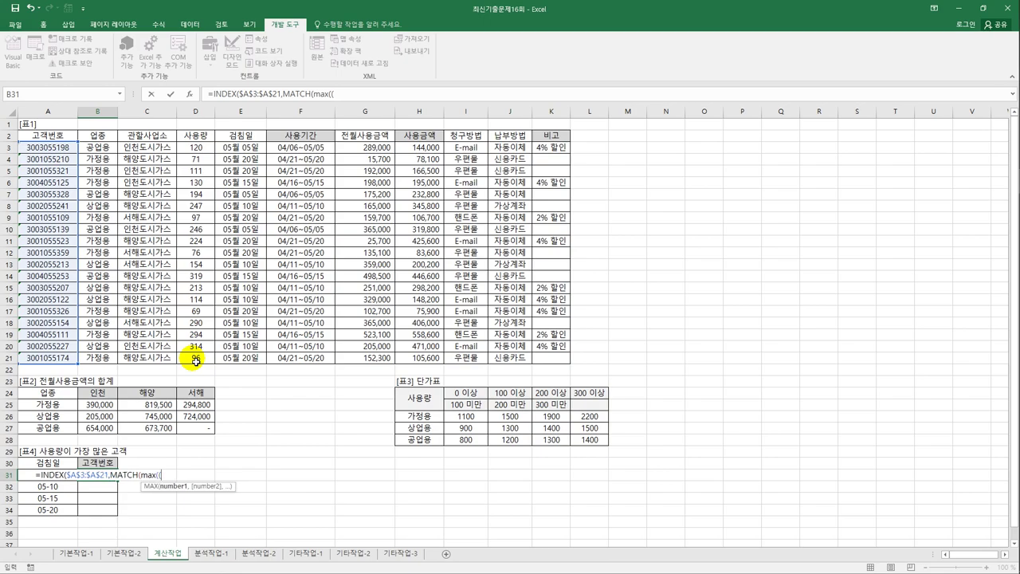
pyautogui.moveTo(231, 147); pyautogui.dragTo(236, 359)
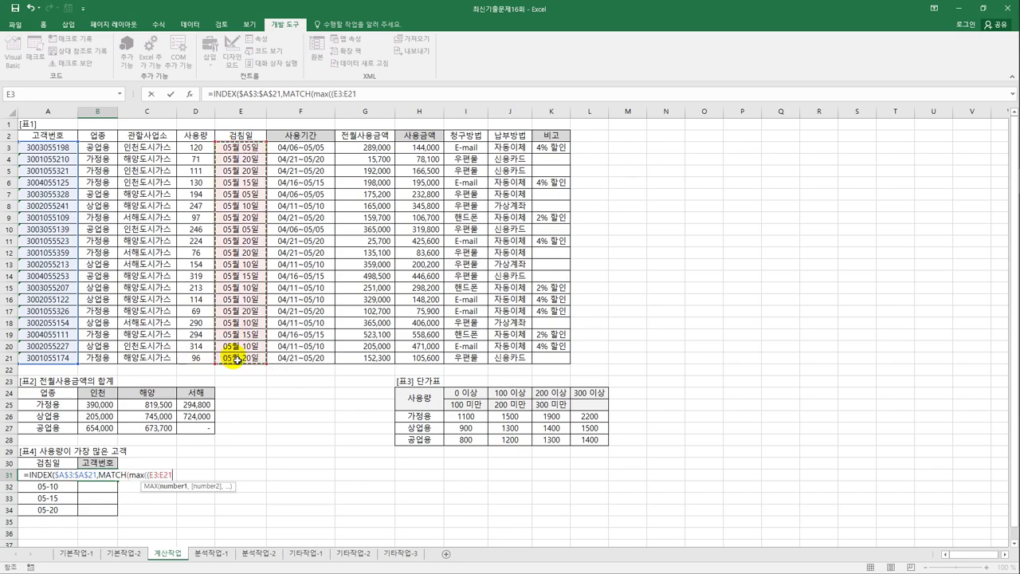
pyautogui.press('F4')
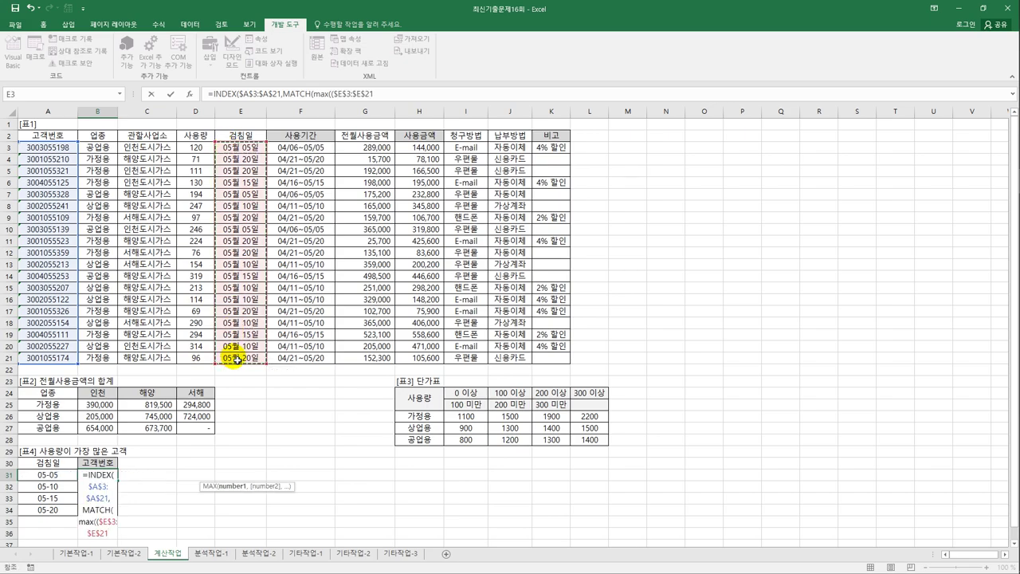
pyautogui.write('=')
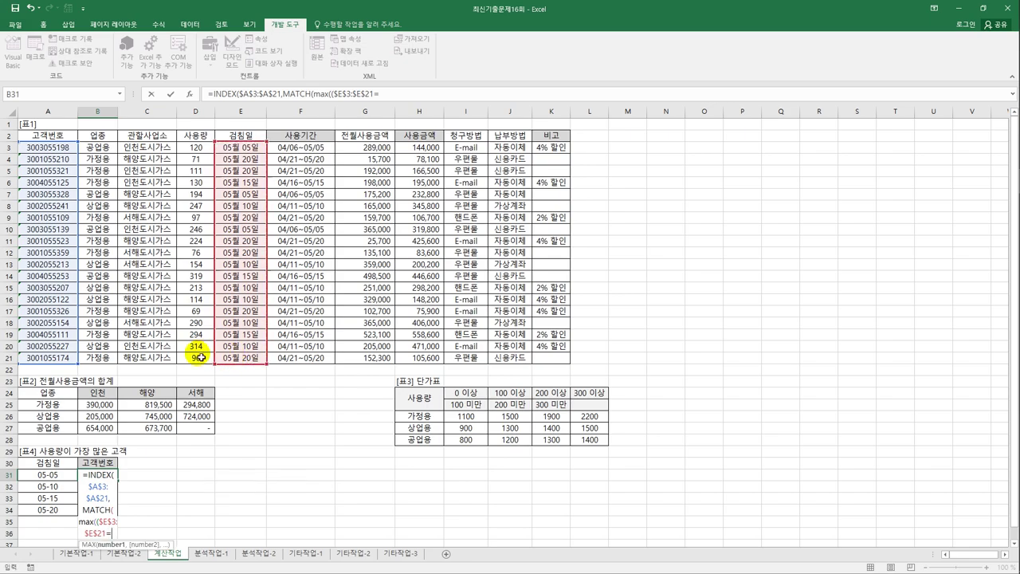
pyautogui.click(65, 480)
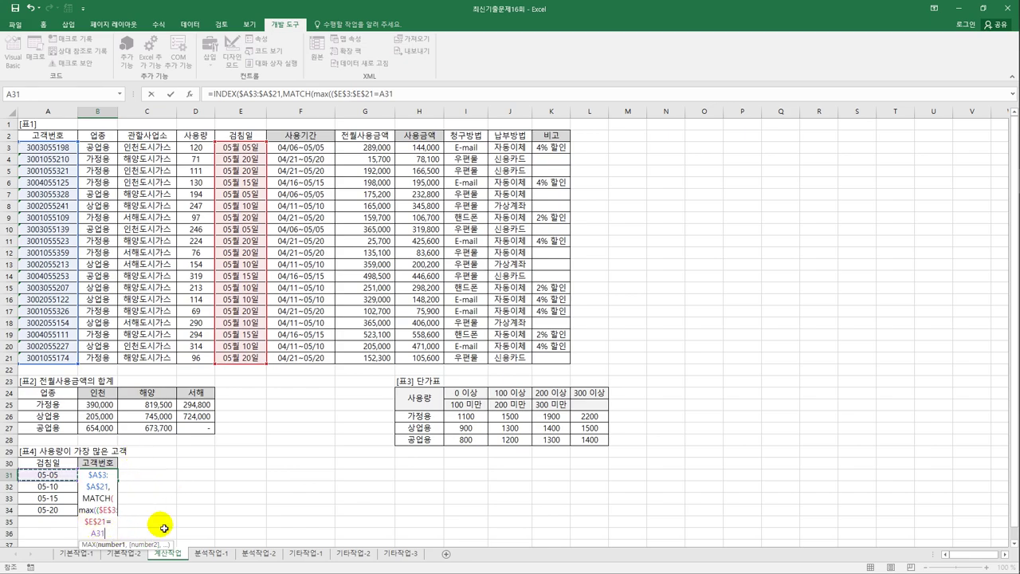
# - Close the 검침일 condition, multiply it by the absolute 사용량 range $D$3:$D$21 and close the MAX function
pyautogui.write(')*')
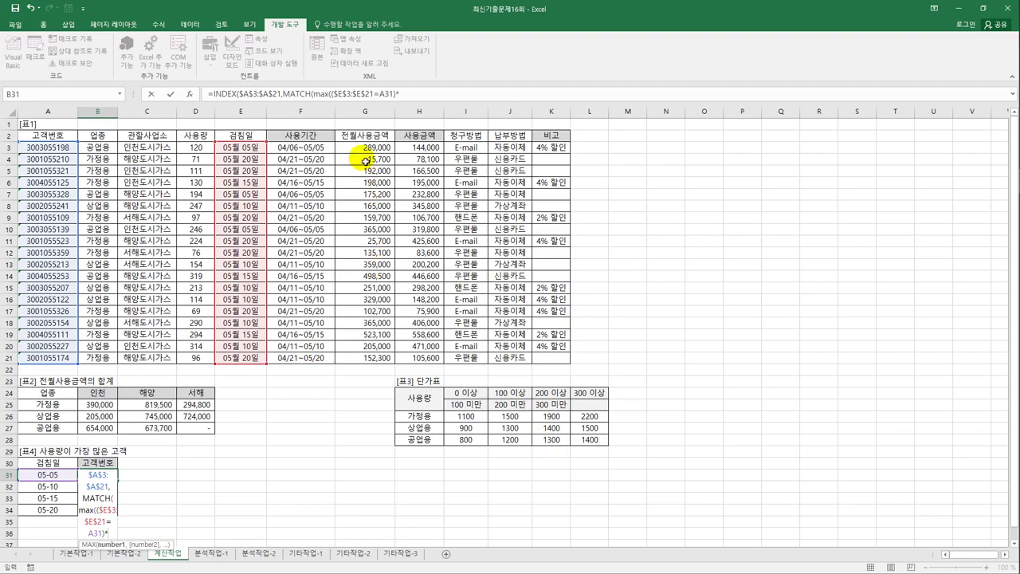
pyautogui.moveTo(197, 148); pyautogui.dragTo(197, 363)
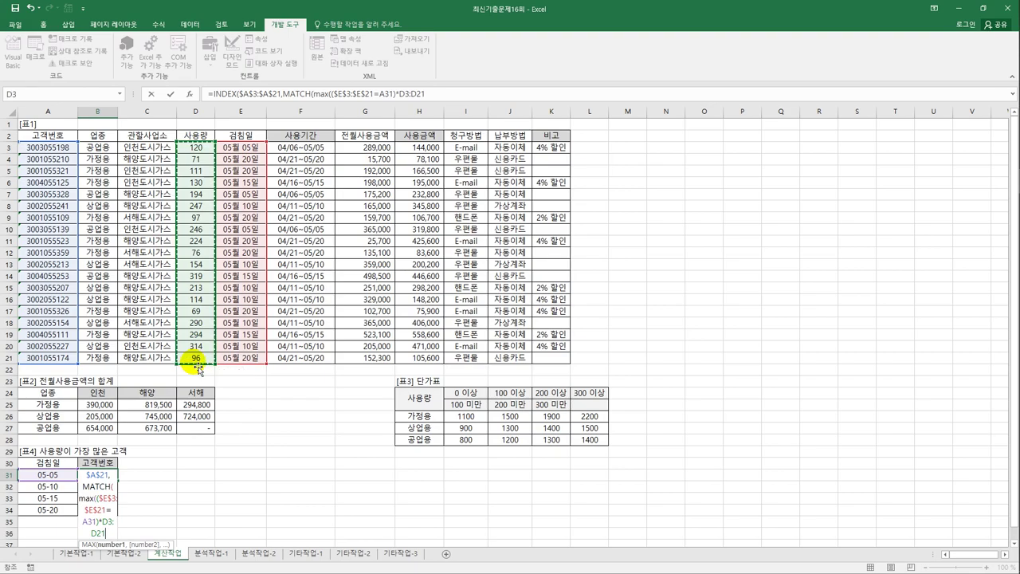
pyautogui.press('F4')
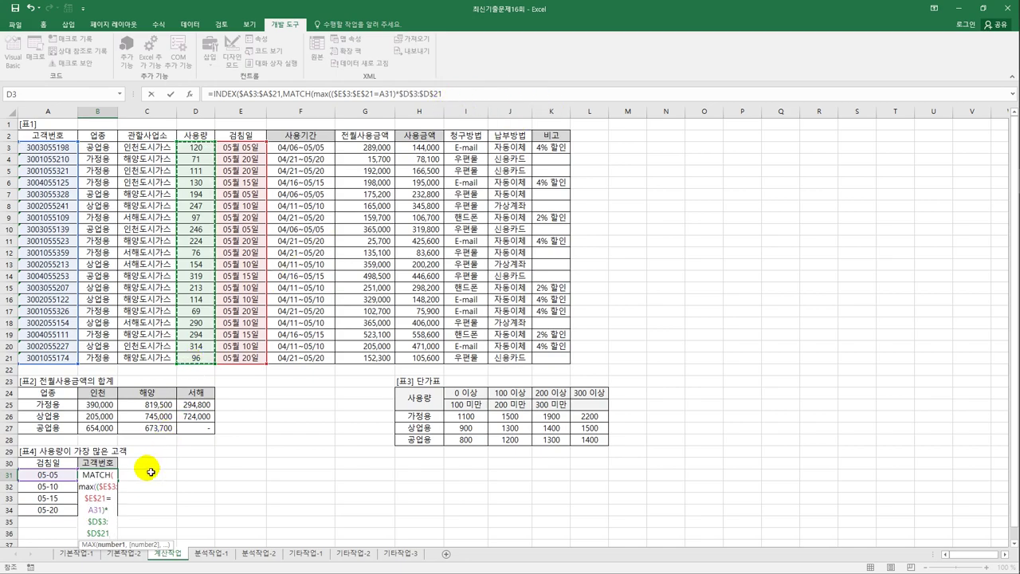
pyautogui.click(461, 97)
pyautogui.write(')')
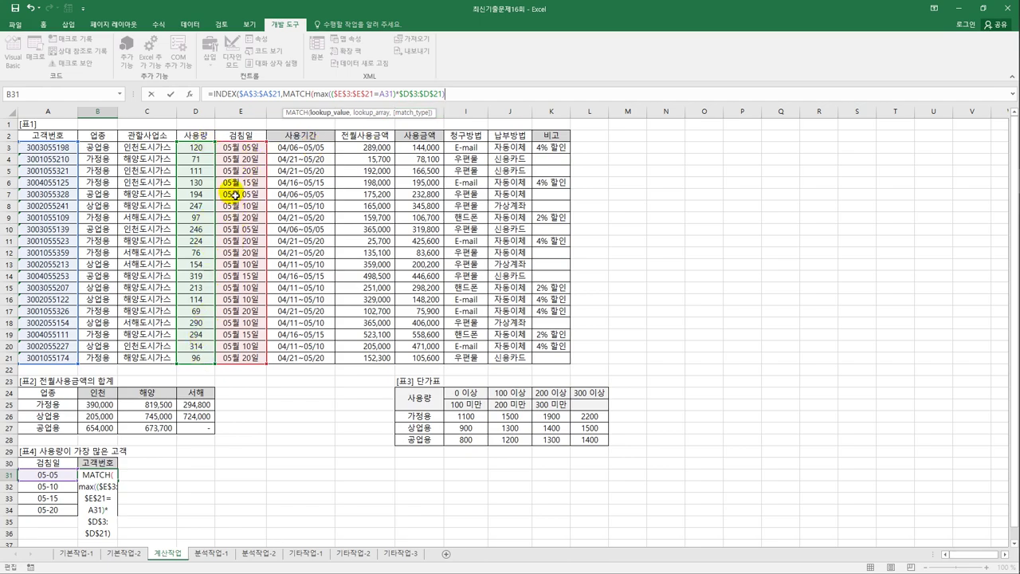
# - Reuse the MAX expression ($E$3:$E$21=A31)*$D$3:$D$21 as the lookup array of MATCH in the B31 formula
pyautogui.write(',')
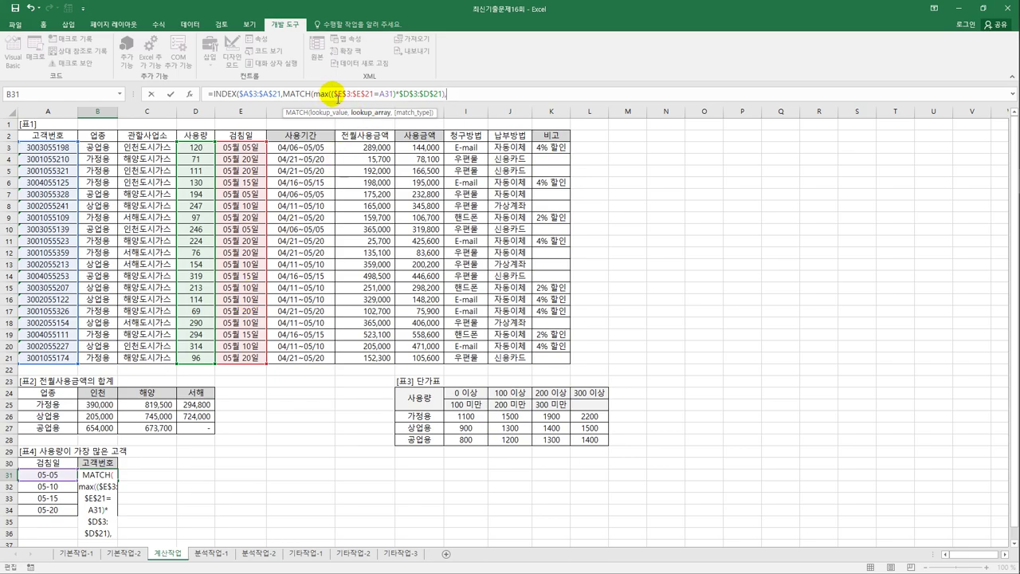
pyautogui.moveTo(331, 97); pyautogui.dragTo(447, 101)
pyautogui.hotkey('ctrl', 'c')
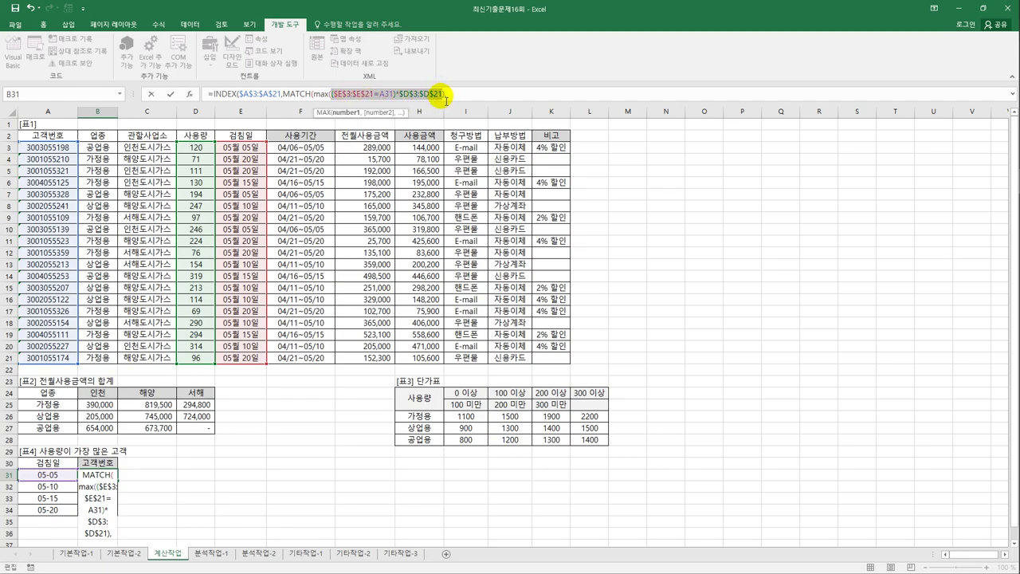
pyautogui.click(463, 95)
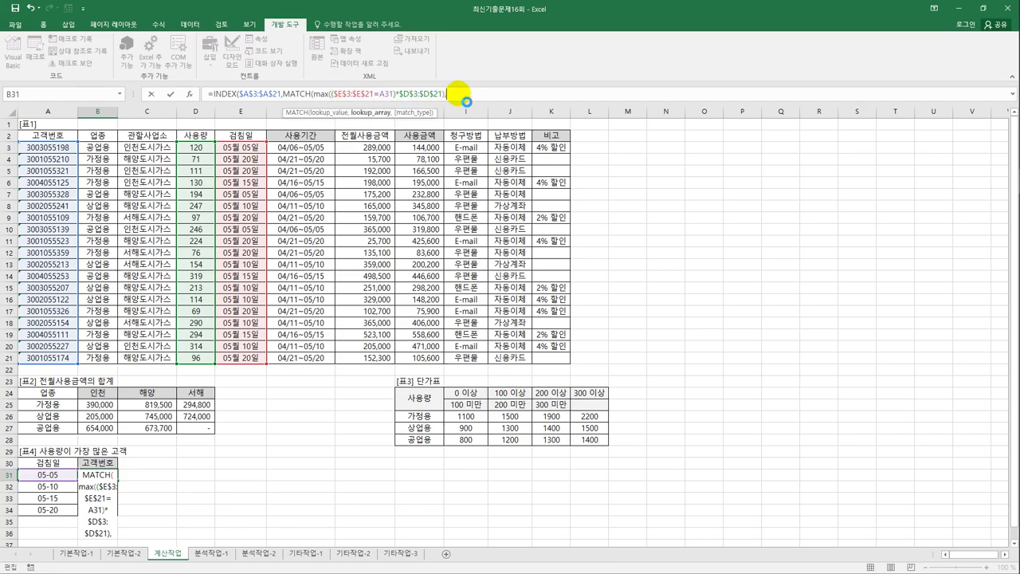
pyautogui.hotkey('ctrl', 'v')
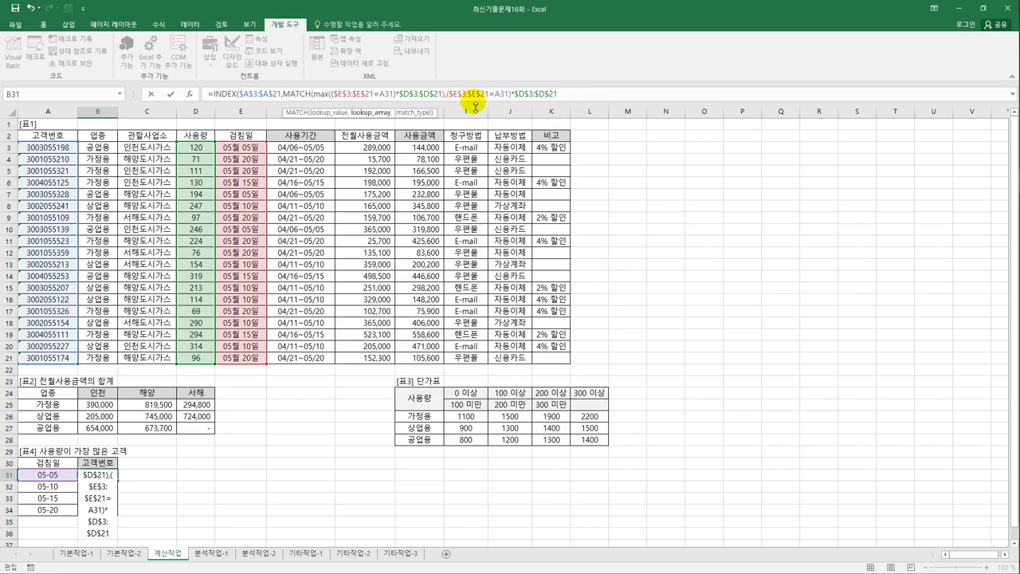
# - Set the MATCH type to 0 for an exact match, close both functions and enter B31 as an array formula
pyautogui.write(',')
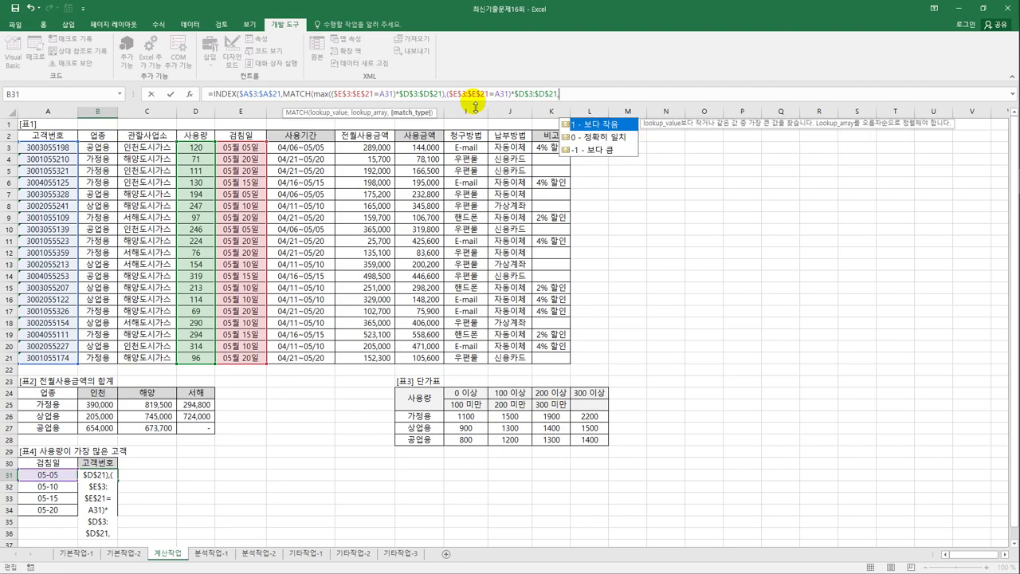
pyautogui.write('0')
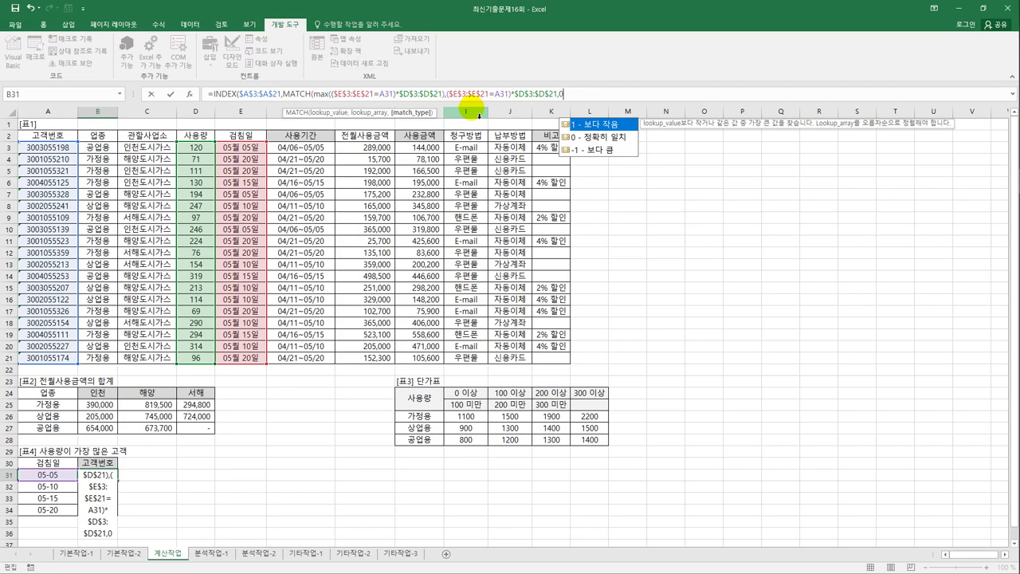
pyautogui.write(')')
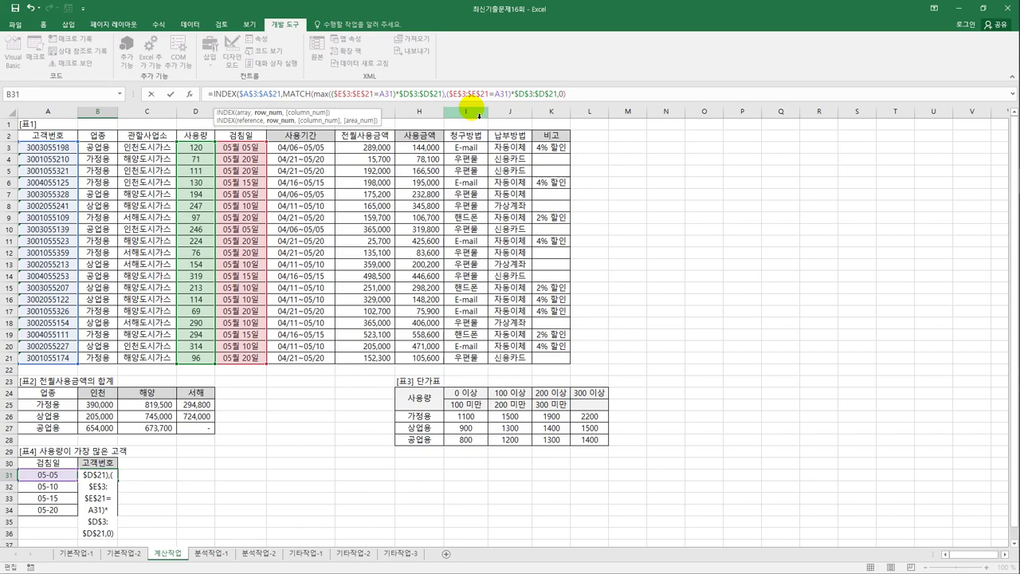
pyautogui.write(')')
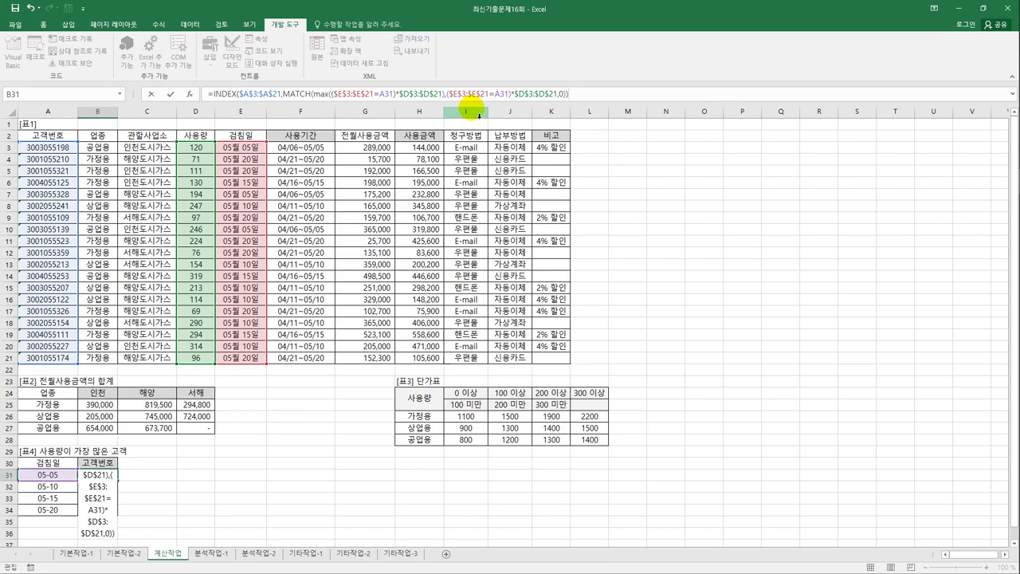
pyautogui.hotkey('ctrl', 'shift', 'Return')
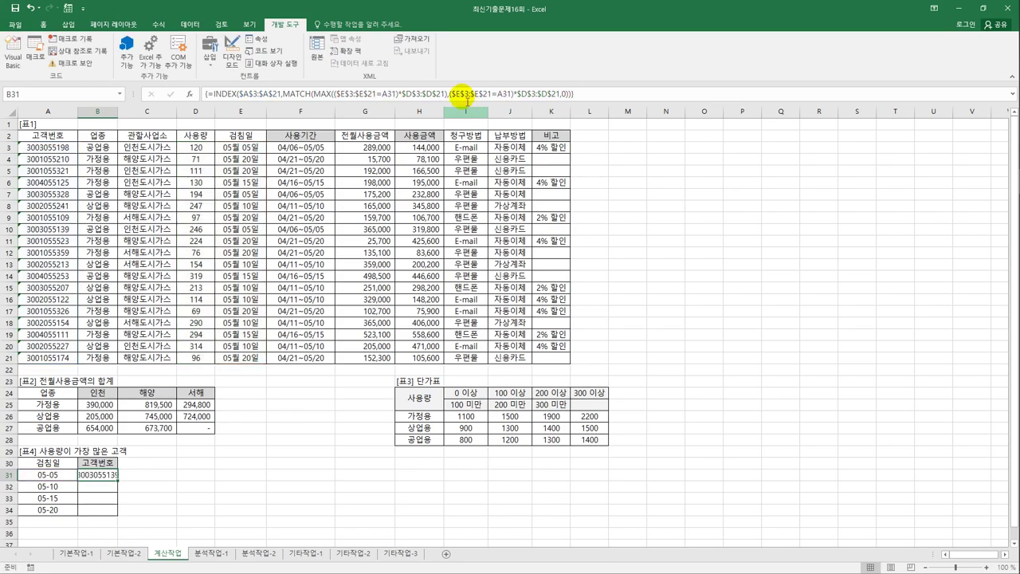
# - Widen column B to fit the 고객번호 values and fill the B31 array formula down to B34
pyautogui.moveTo(119, 118); pyautogui.dragTo(127, 118)
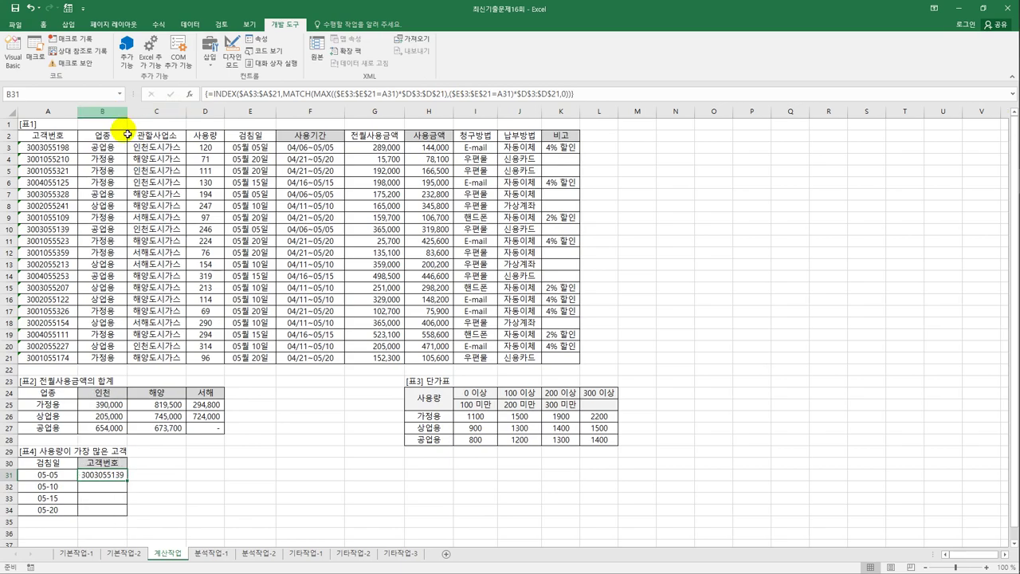
pyautogui.moveTo(127, 480); pyautogui.dragTo(127, 522)
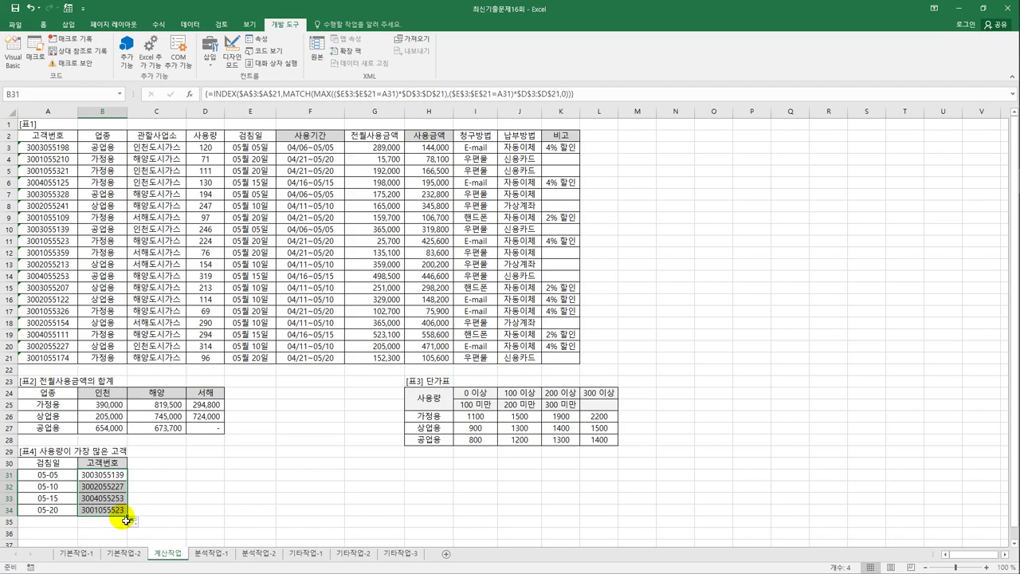
pyautogui.click(108, 510)
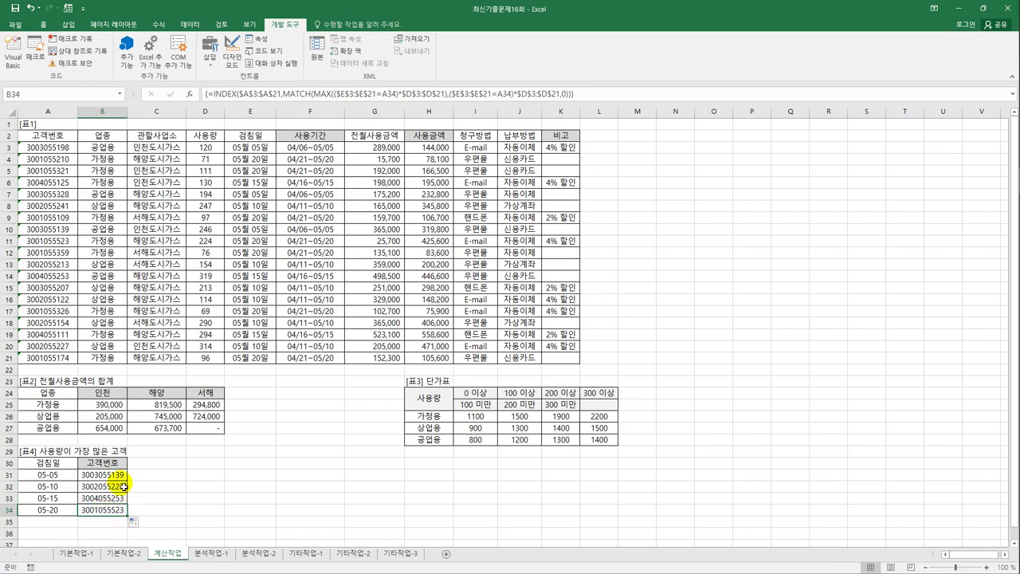
pyautogui.click(111, 475)
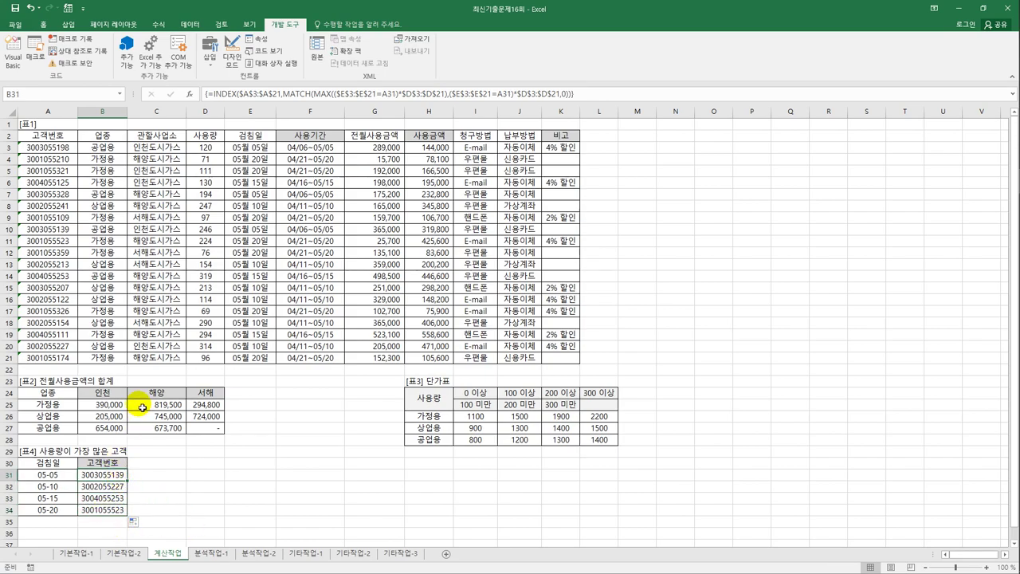
# - Check the 05-05 result against the 05월 05일 rows in 표1 by marking 검침일 cells E3, E10 and E7
pyautogui.click(242, 150)
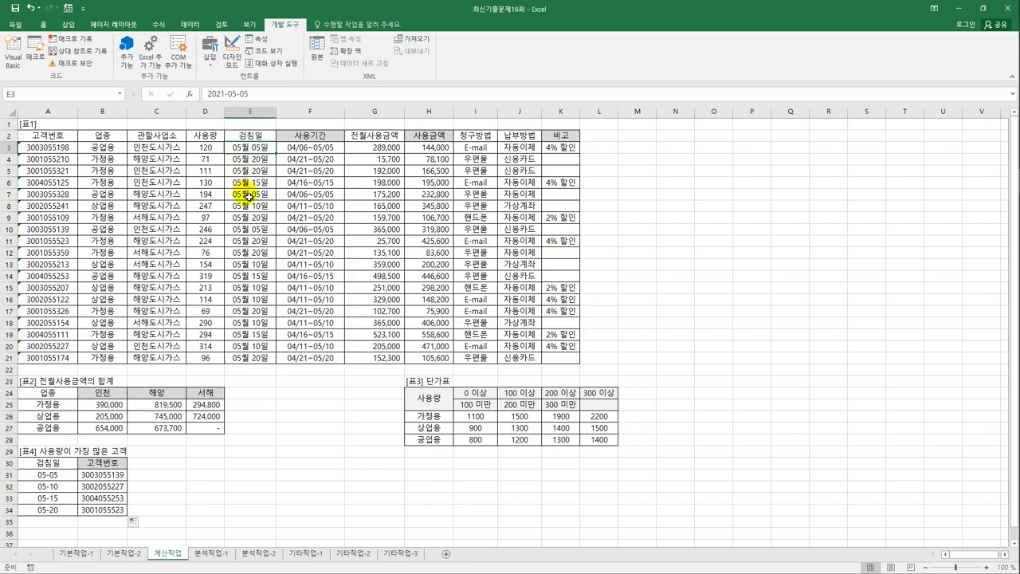
pyautogui.keyDown('ctrl'); pyautogui.click(252, 232); pyautogui.keyUp('ctrl')
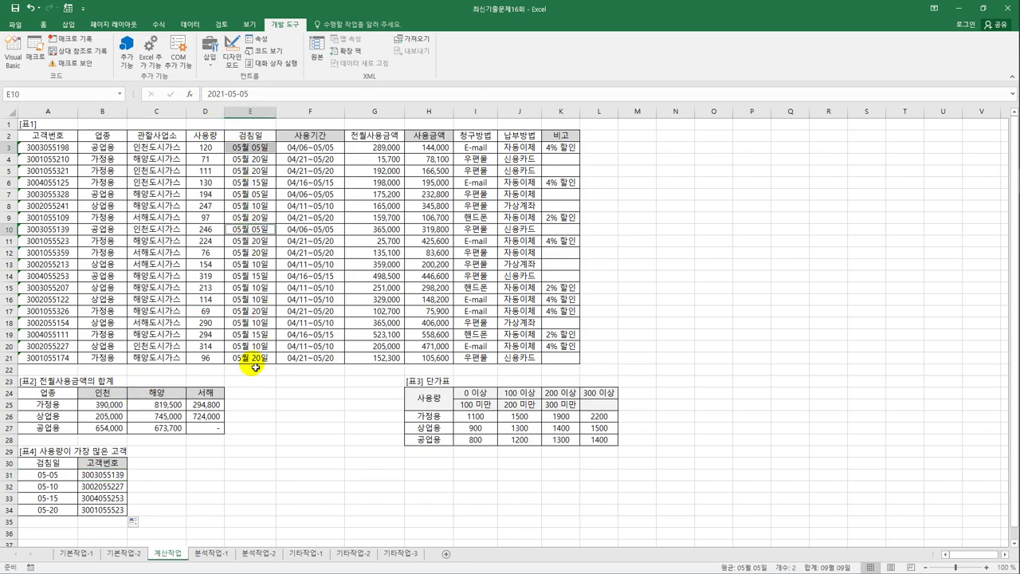
pyautogui.keyDown('ctrl'); pyautogui.click(244, 194); pyautogui.keyUp('ctrl')
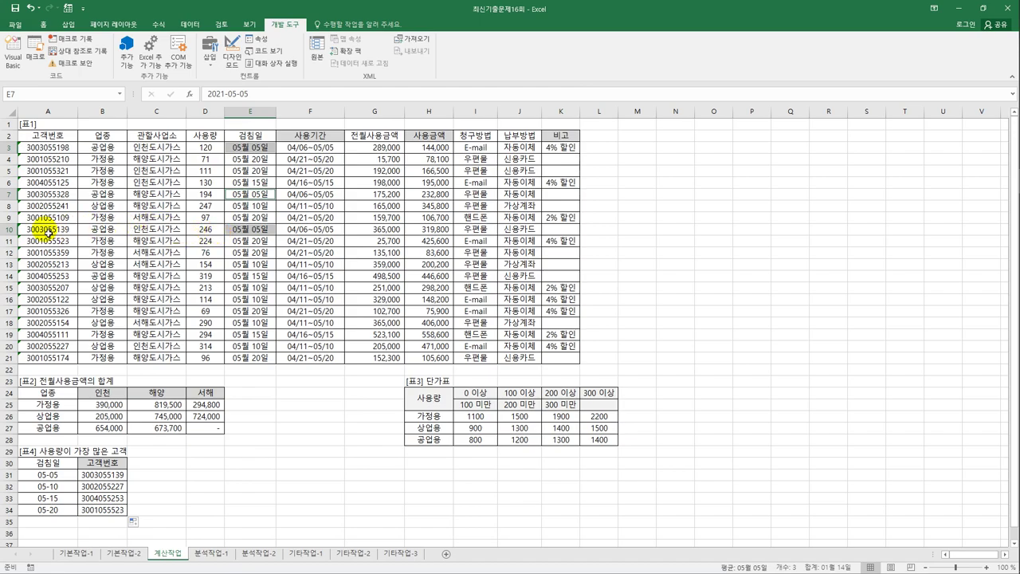
pyautogui.click(45, 123)
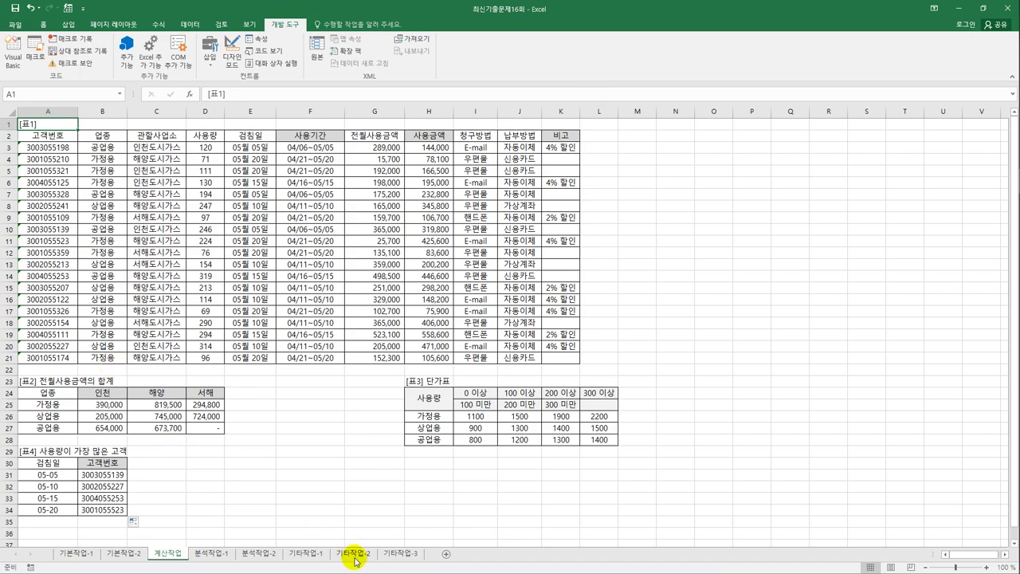
# - On the 분석작업-1 sheet, start a Microsoft Query import from other data sources with cell B4 selected
pyautogui.click(208, 553)
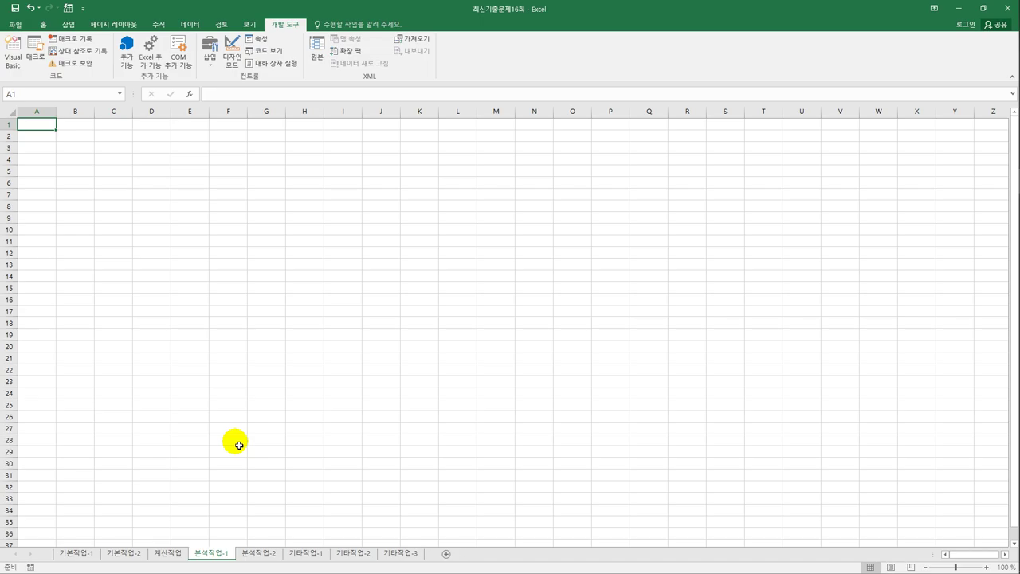
pyautogui.click(84, 136)
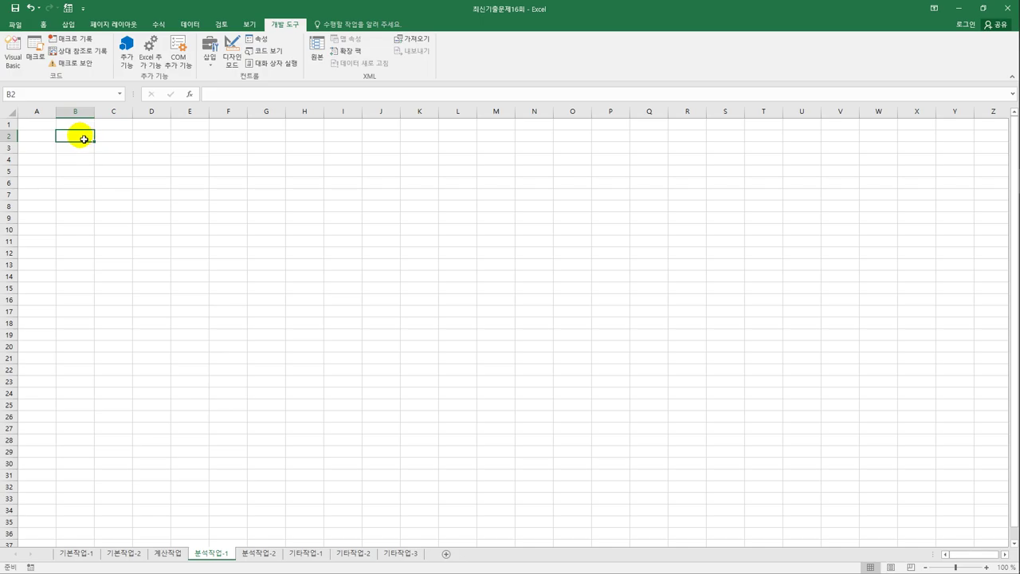
pyautogui.click(85, 164)
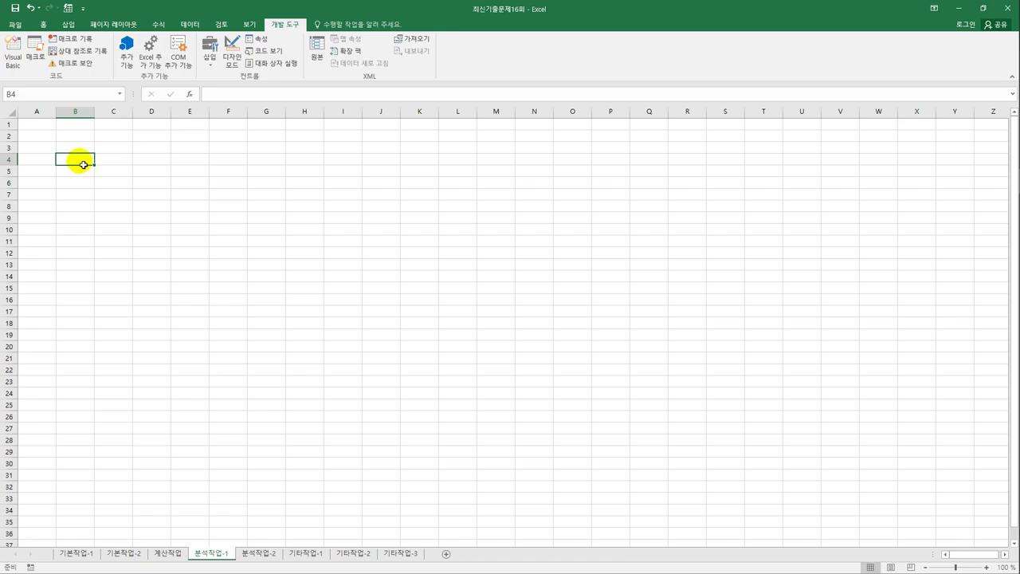
pyautogui.click(191, 25)
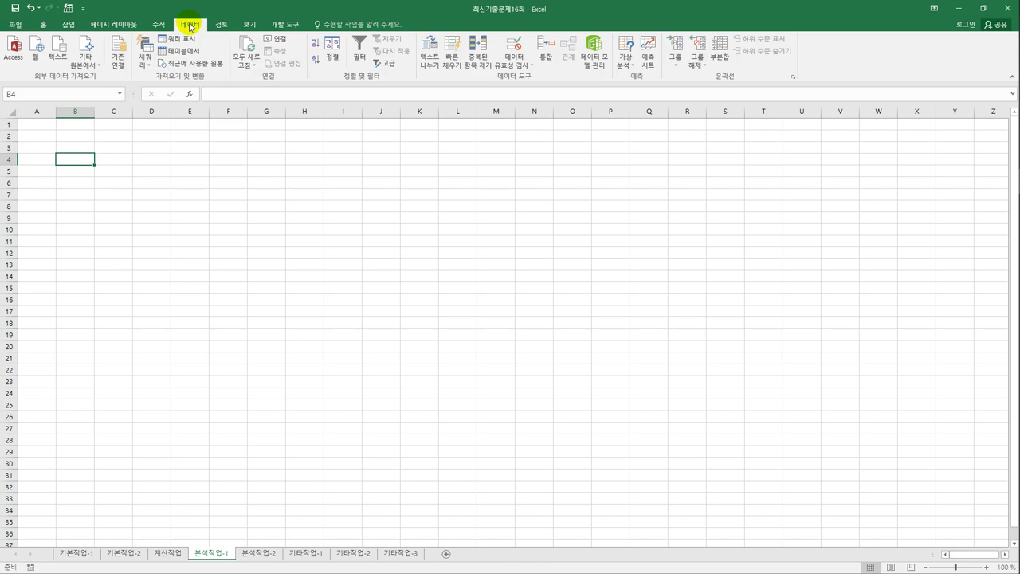
pyautogui.click(85, 63)
pyautogui.click(124, 219)
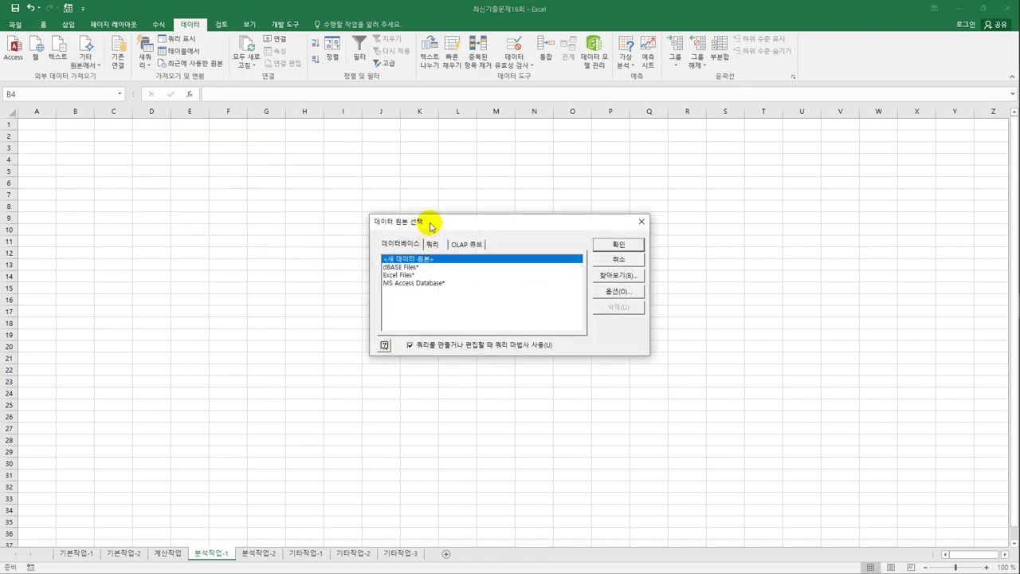
# - Choose MS Access Database* as the data source and select the 도시가스.accdb database
pyautogui.moveTo(430, 226); pyautogui.dragTo(399, 186)
pyautogui.click(402, 245)
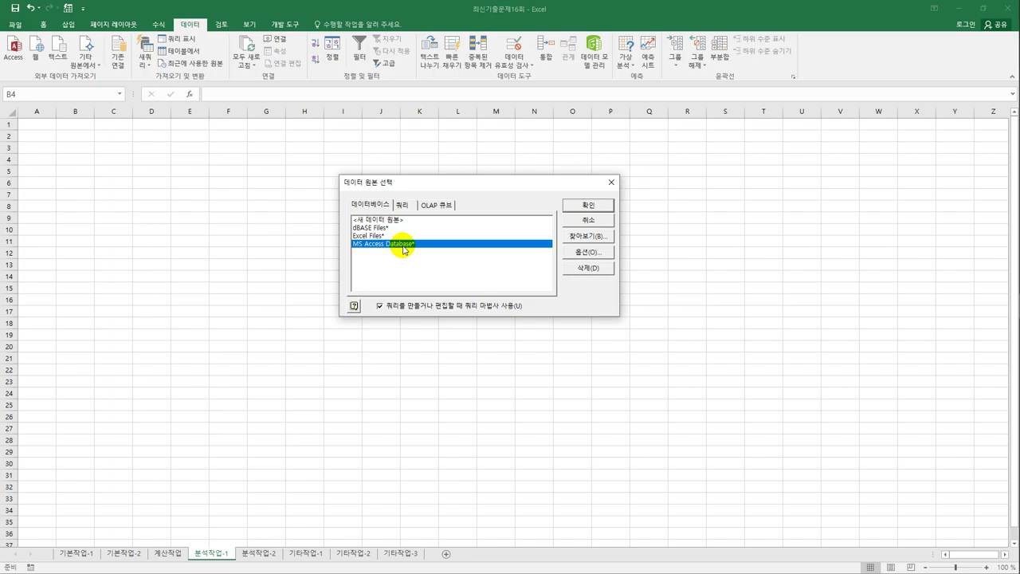
pyautogui.click(607, 206)
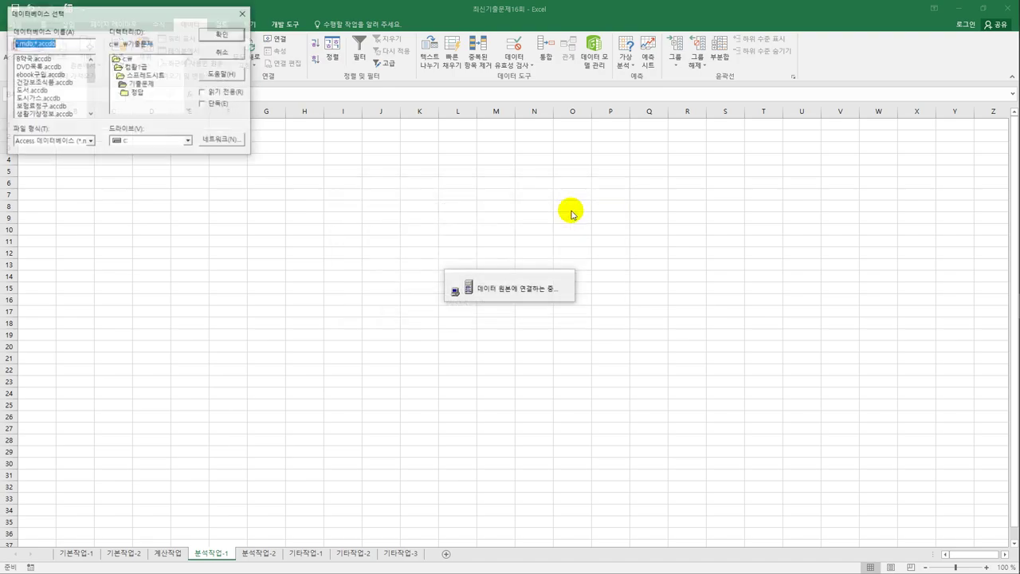
pyautogui.moveTo(164, 15); pyautogui.dragTo(420, 106)
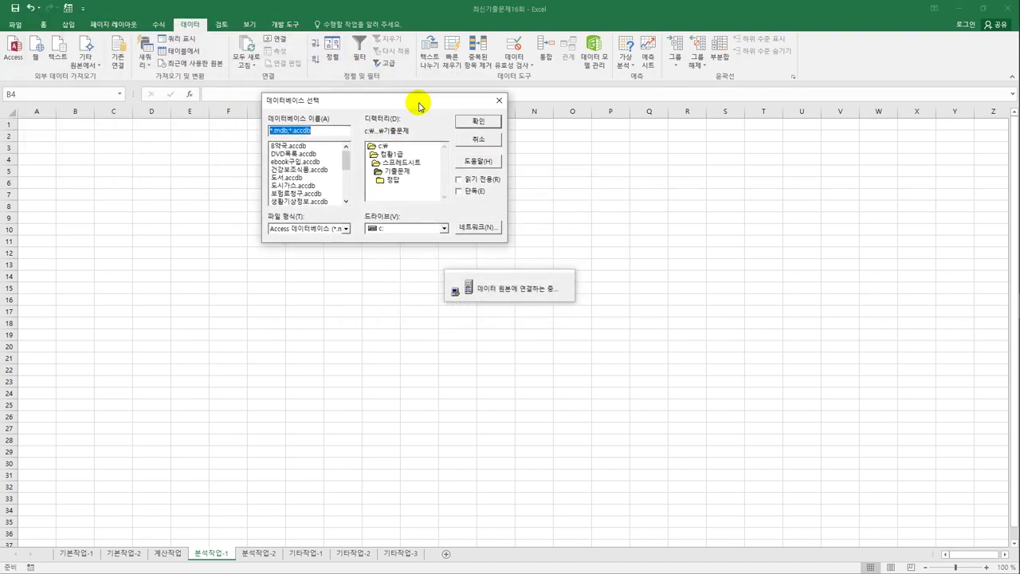
pyautogui.click(301, 186)
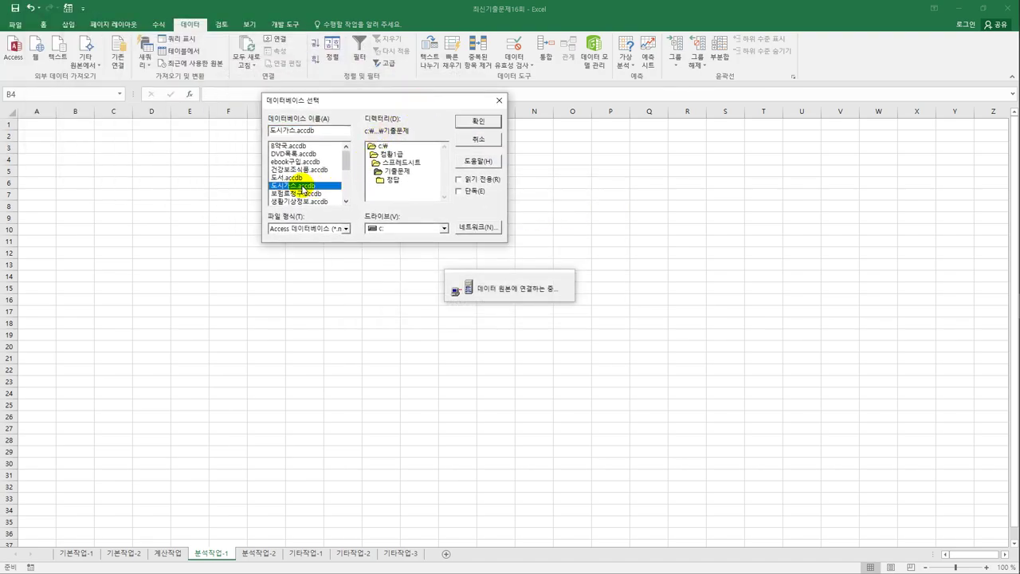
# - Connect to 도시가스.accdb and add 검침일, 업종, 관할사업소, 사용량 and 사용금액 from the 5월도시가스요금 table to the query
pyautogui.click(483, 126)
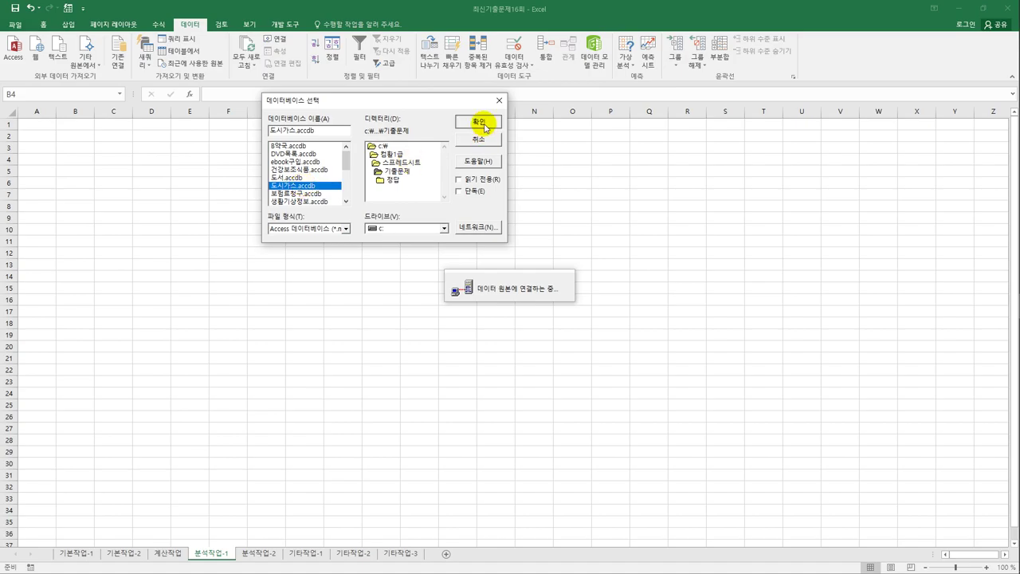
pyautogui.moveTo(433, 226); pyautogui.dragTo(493, 181)
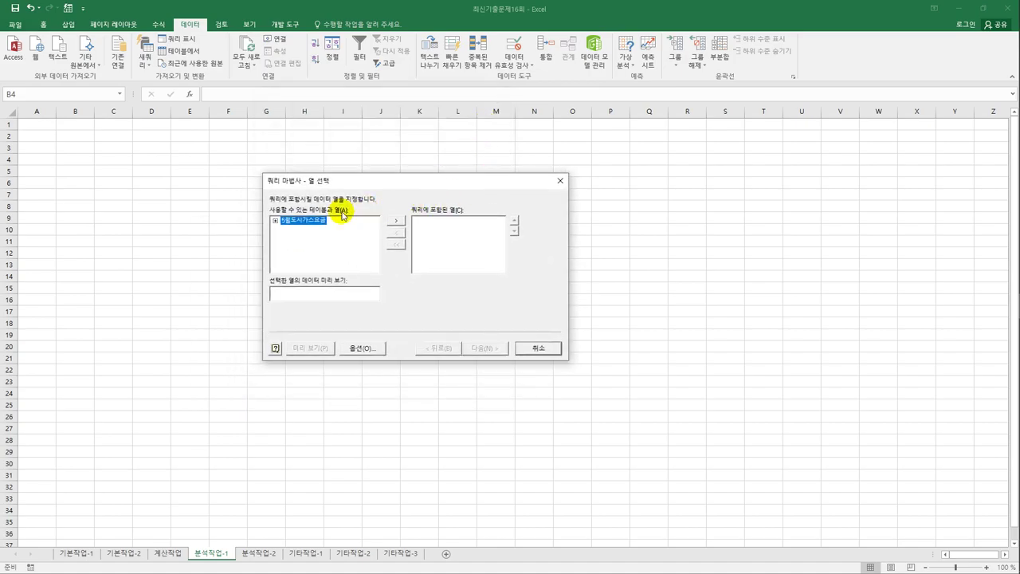
pyautogui.doubleClick(290, 226)
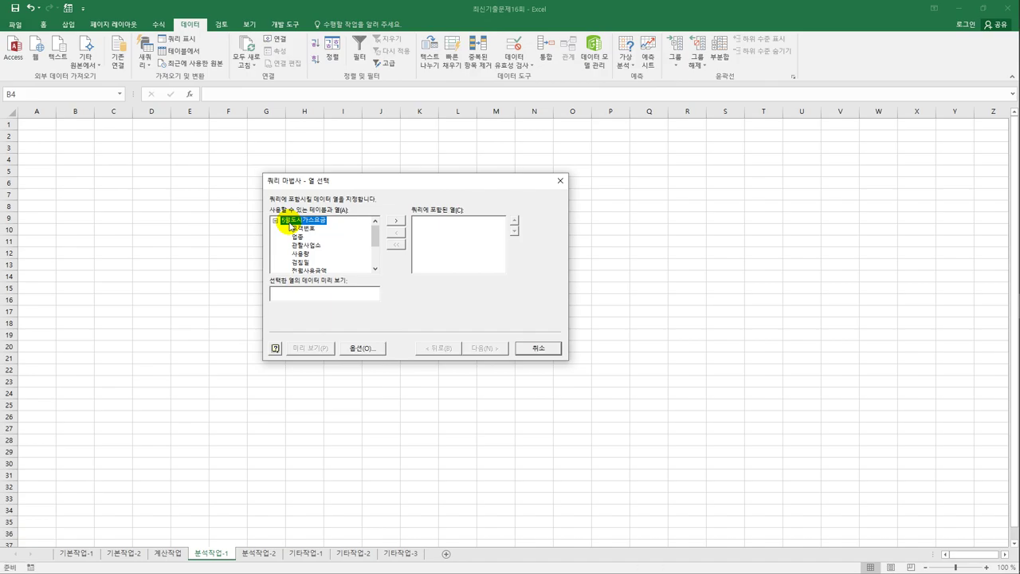
pyautogui.doubleClick(307, 263)
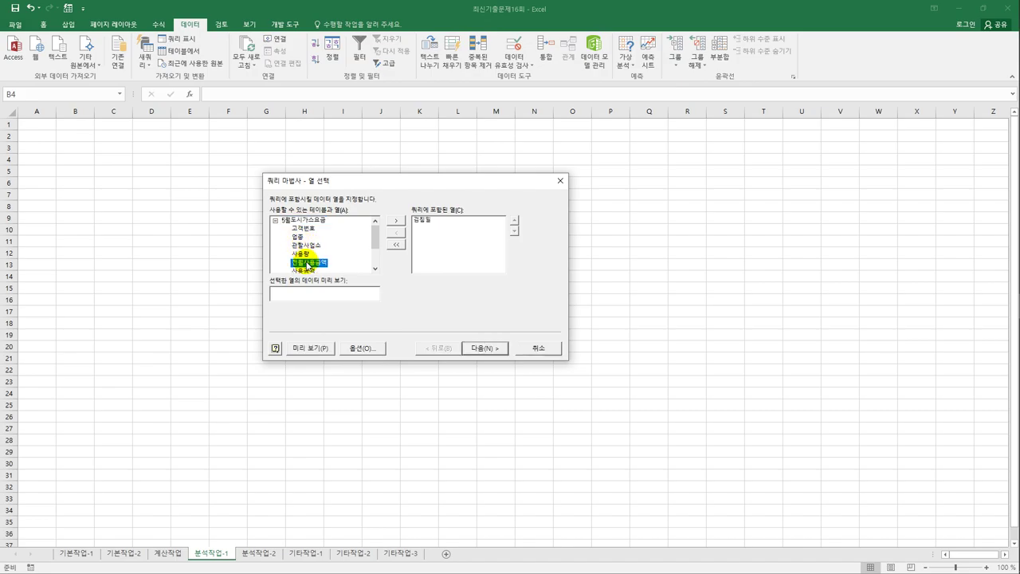
pyautogui.doubleClick(297, 237)
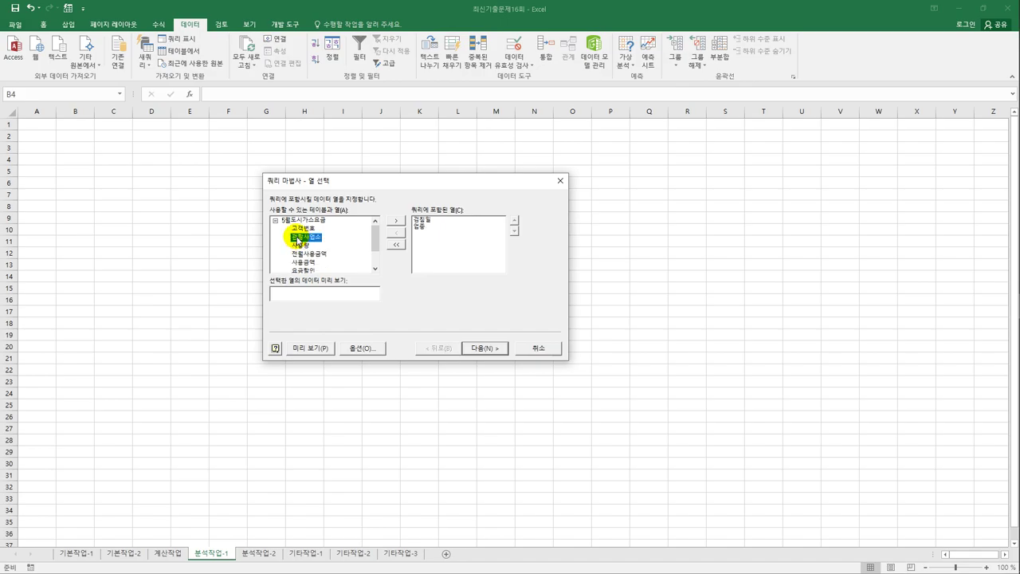
pyautogui.doubleClick(300, 239)
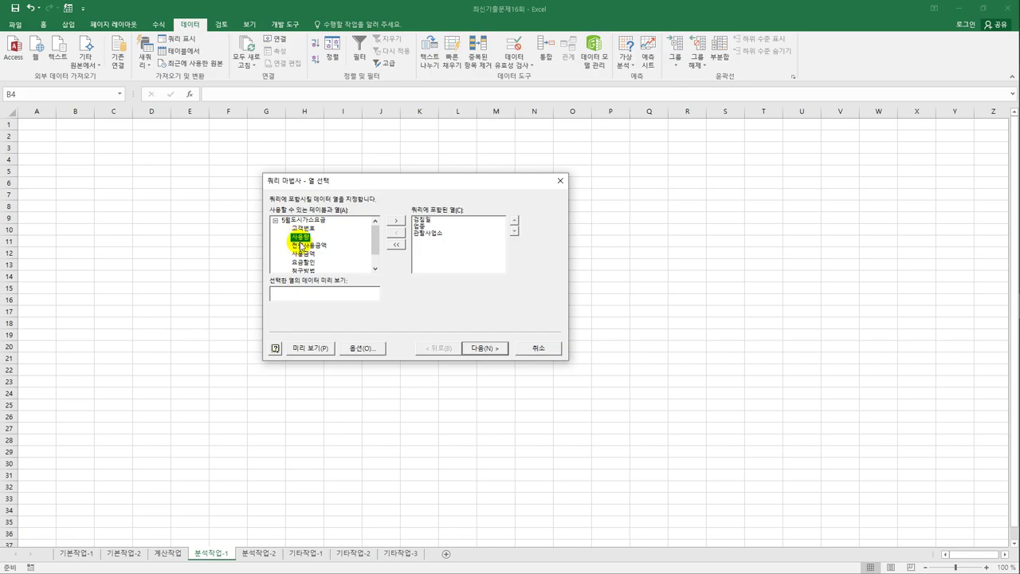
pyautogui.doubleClick(300, 238)
pyautogui.click(300, 245)
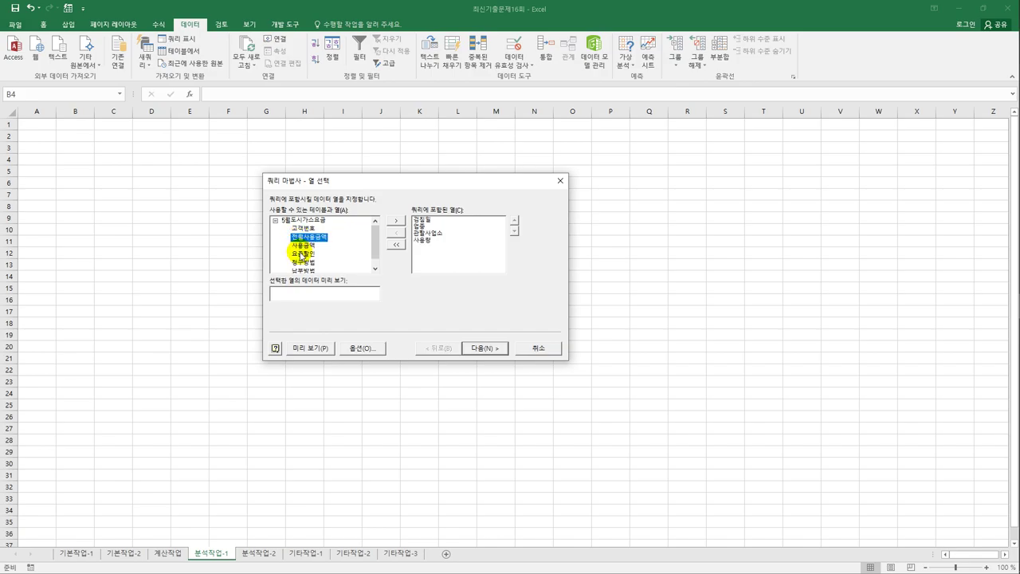
pyautogui.doubleClick(301, 245)
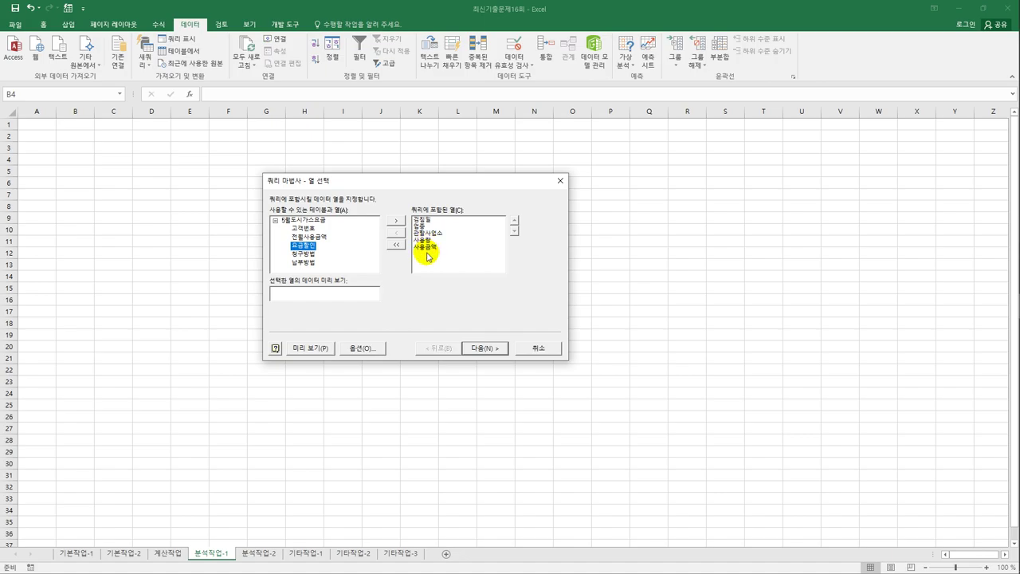
# - Finish the query without filters or sorting and return the data as a PivotTable report at cell B4 of the existing worksheet
pyautogui.click(495, 348)
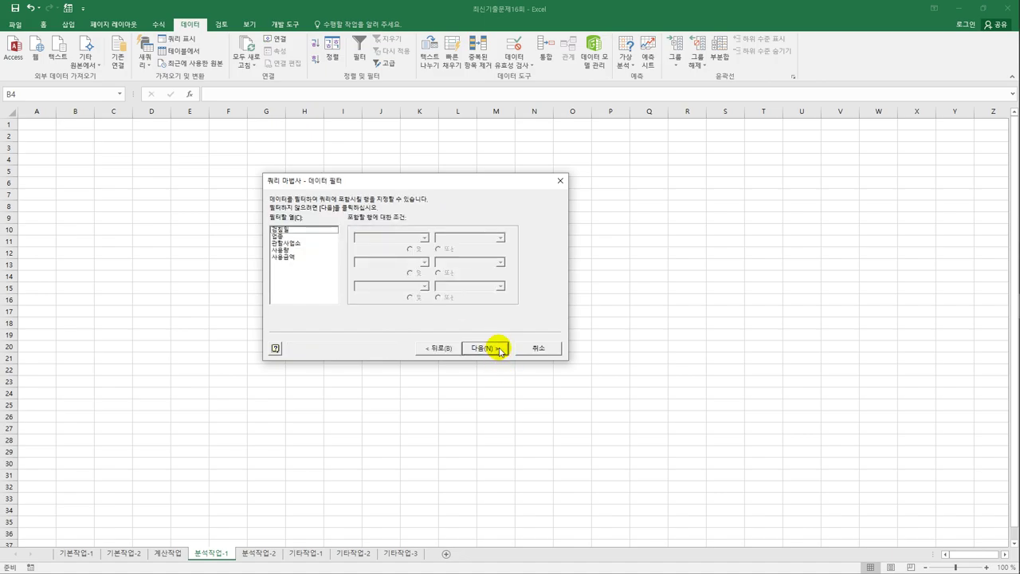
pyautogui.click(500, 350)
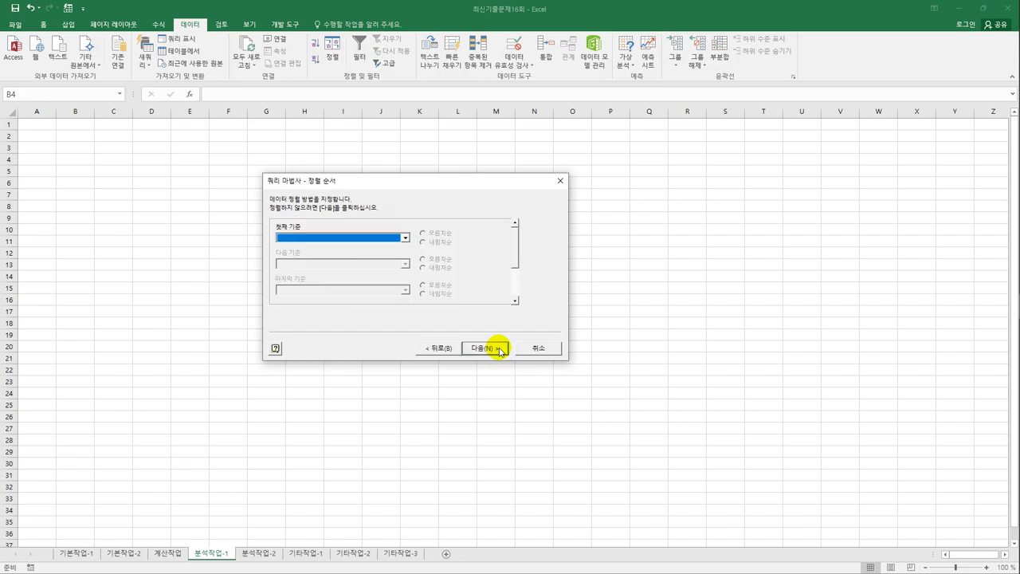
pyautogui.click(500, 351)
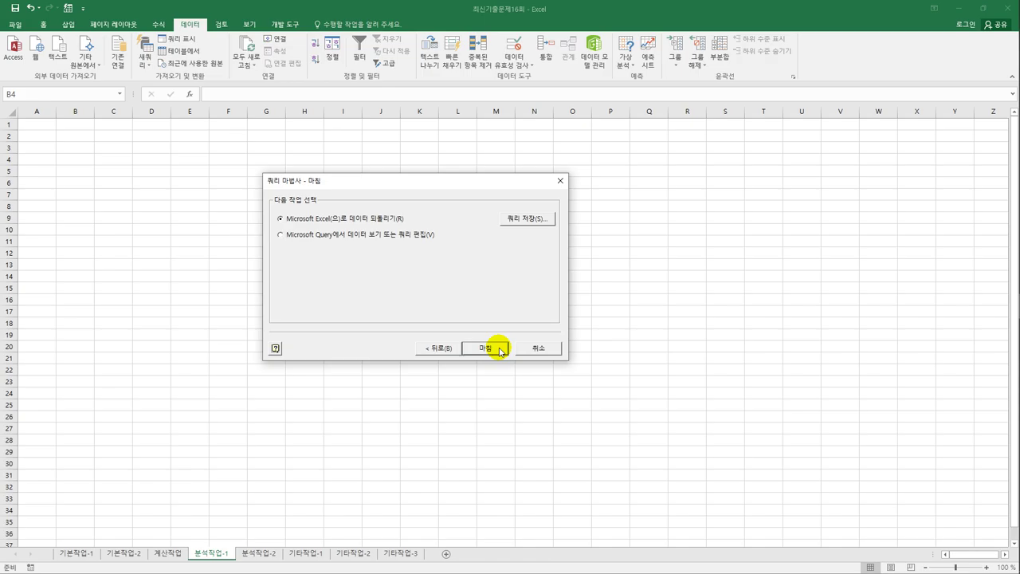
pyautogui.click(486, 348)
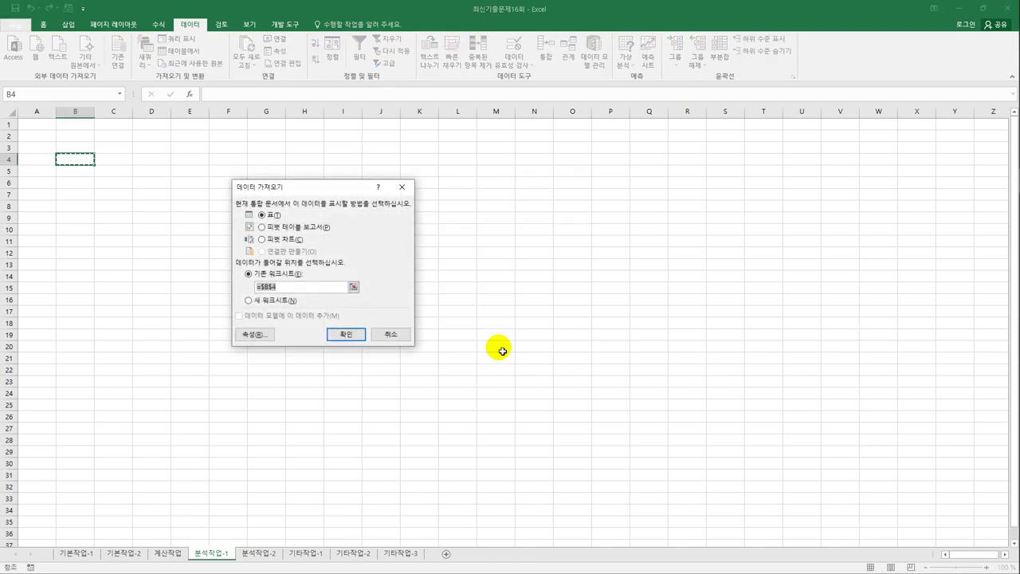
pyautogui.click(284, 229)
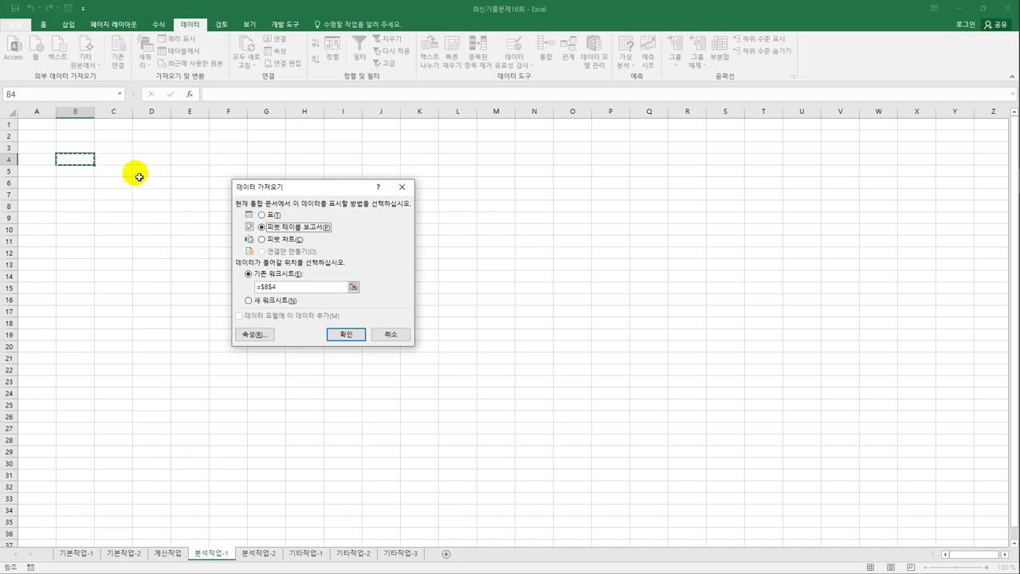
pyautogui.click(344, 336)
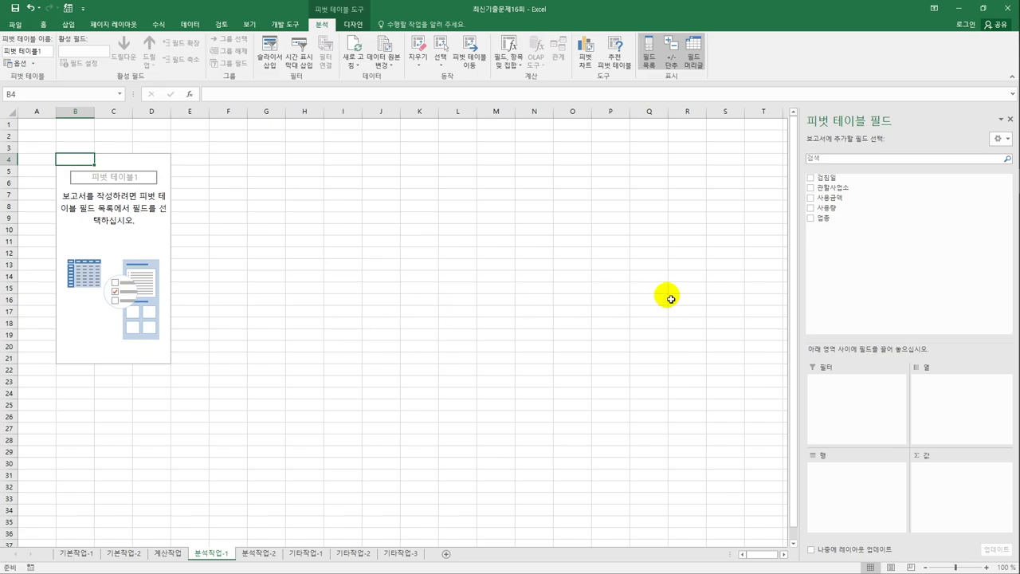
# - Lay out the PivotTable with 검침일 as filter, 업종 and 관할사업소 as rows, and 사용량 and 사용금액 as values
pyautogui.moveTo(829, 187); pyautogui.dragTo(849, 408)
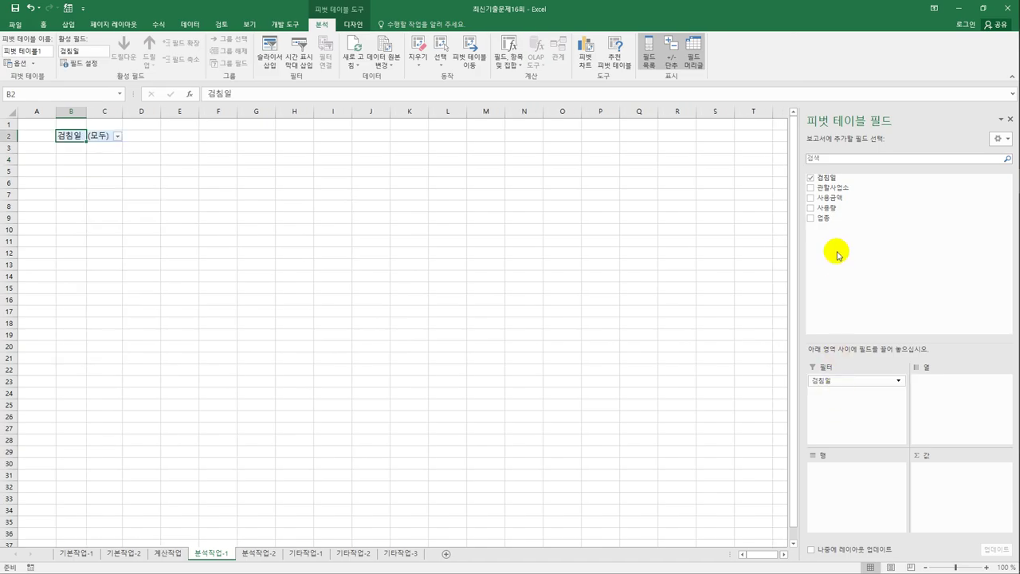
pyautogui.moveTo(829, 217); pyautogui.dragTo(841, 500)
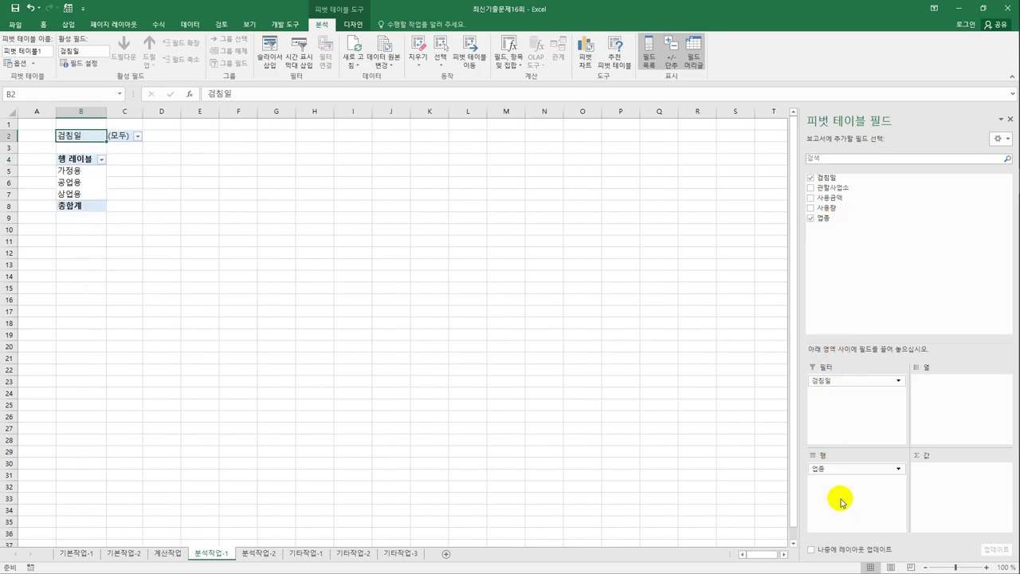
pyautogui.moveTo(837, 188); pyautogui.dragTo(878, 511)
pyautogui.moveTo(877, 510); pyautogui.dragTo(859, 506)
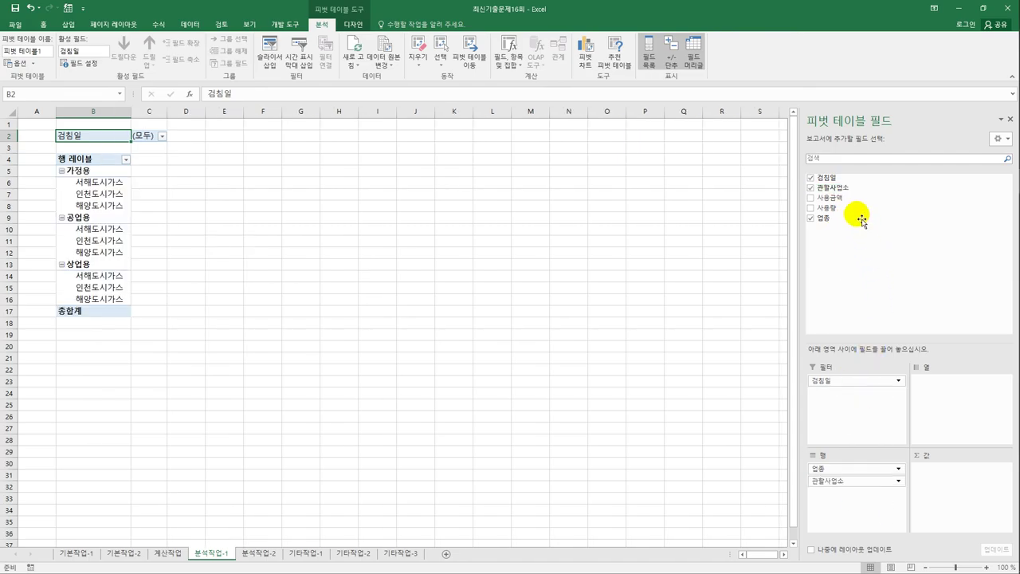
pyautogui.moveTo(861, 210); pyautogui.dragTo(949, 491)
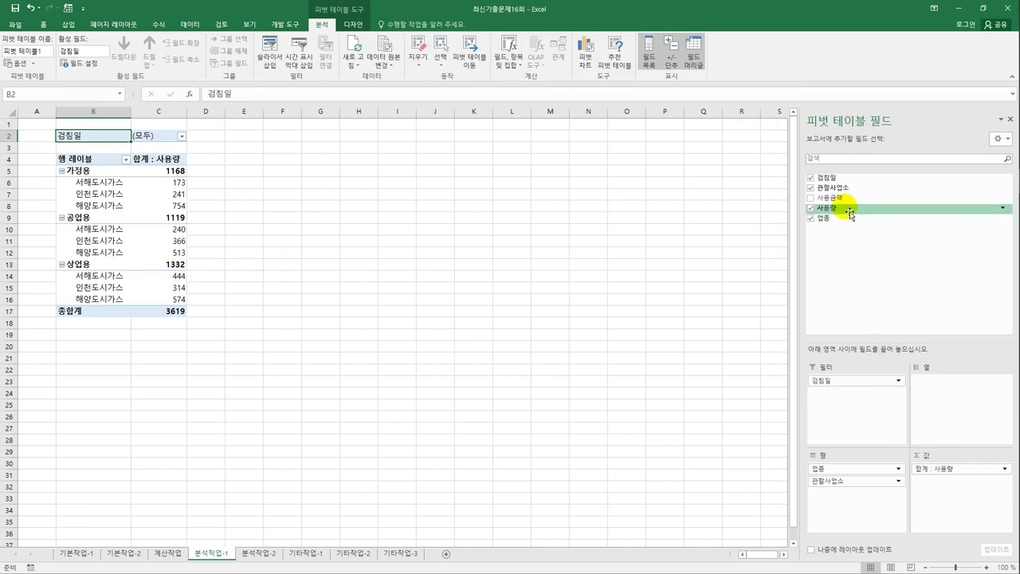
pyautogui.moveTo(847, 206); pyautogui.dragTo(929, 495)
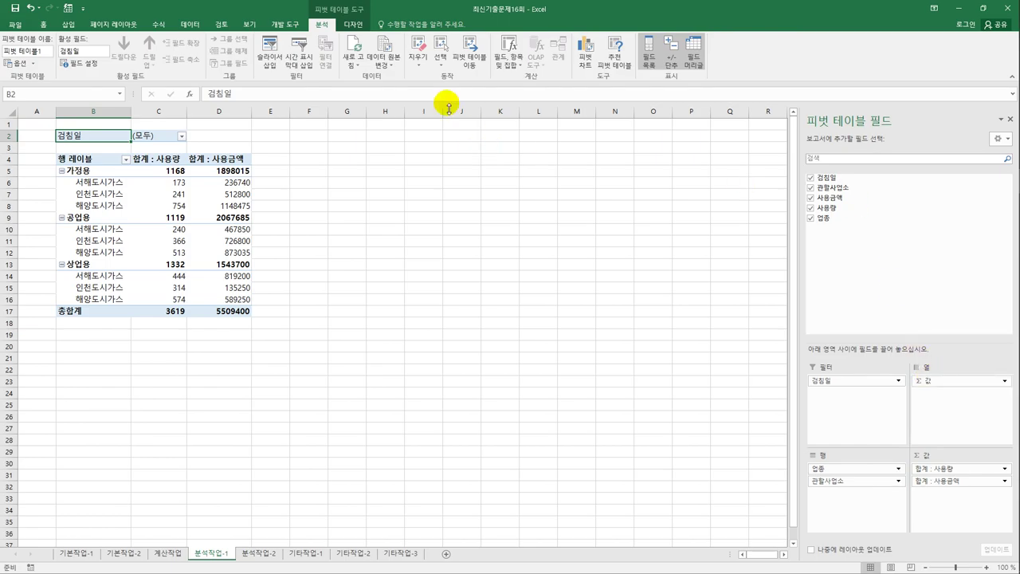
# - Show the PivotTable's report layout in outline form
pyautogui.click(355, 25)
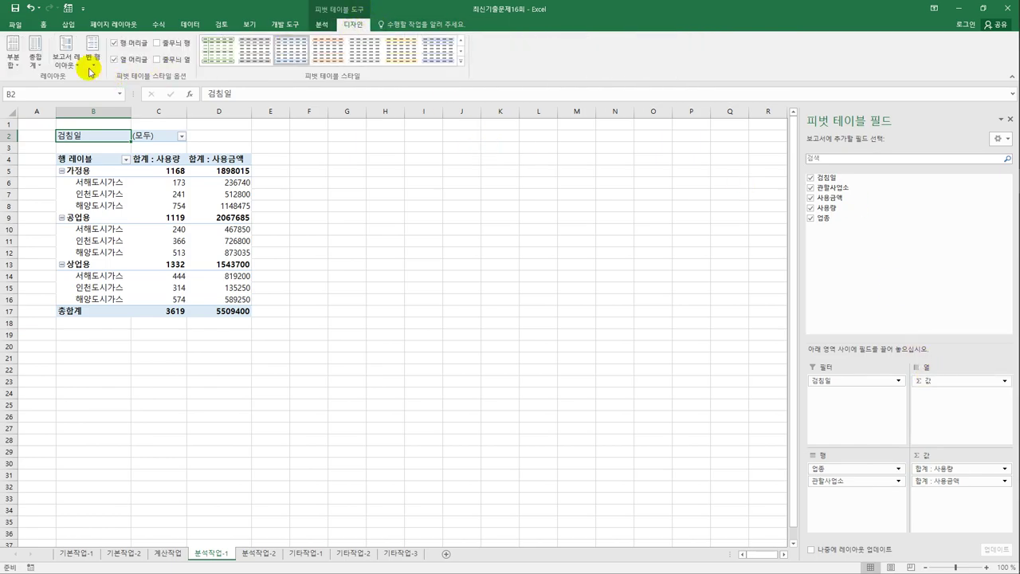
pyautogui.click(67, 52)
pyautogui.click(83, 116)
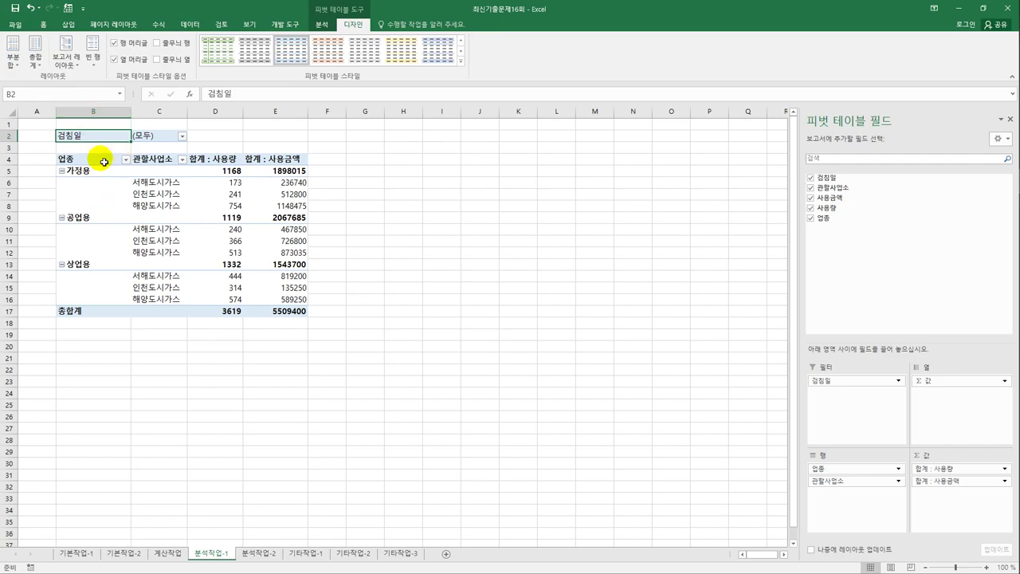
pyautogui.click(78, 161)
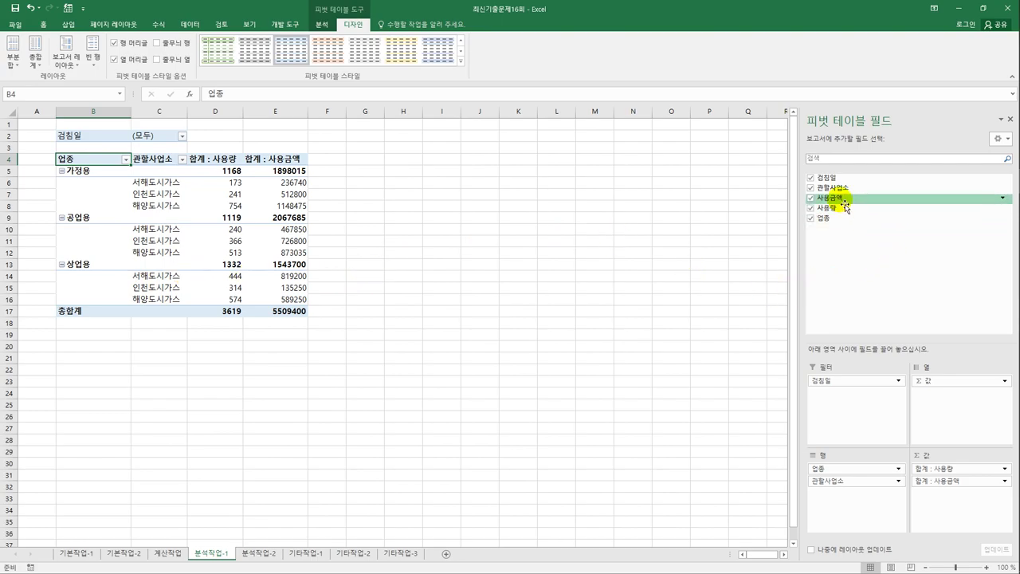
# - Add 사용금액 to the PivotTable values a second time and give that field the custom name 사용금액비율
pyautogui.moveTo(844, 207); pyautogui.dragTo(931, 512)
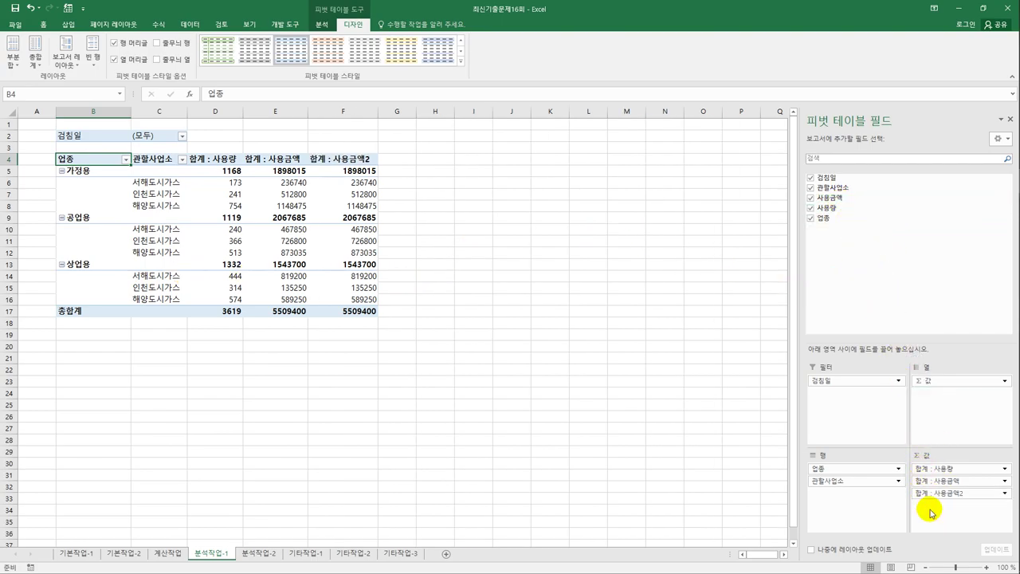
pyautogui.click(335, 165)
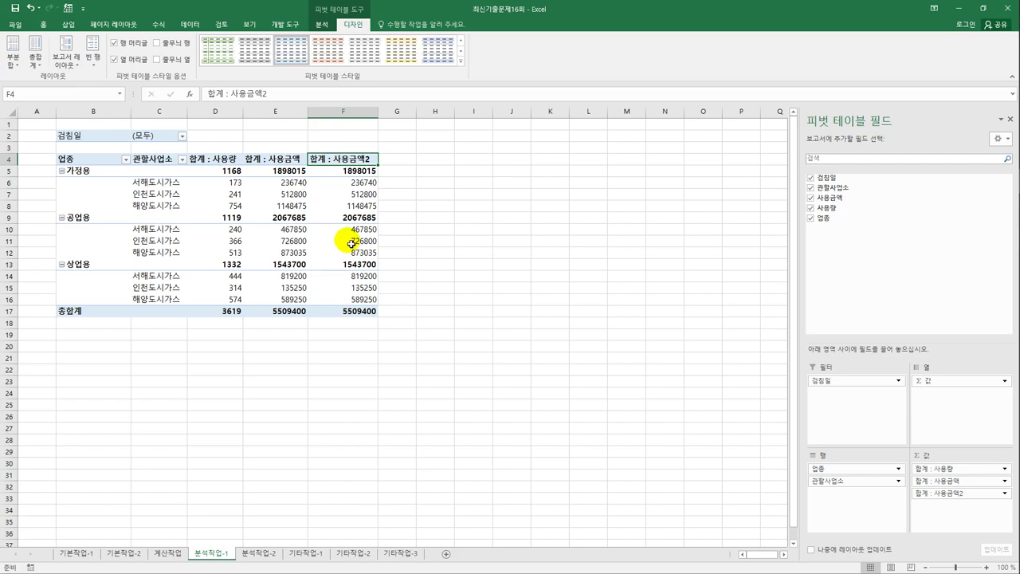
pyautogui.rightClick(341, 160)
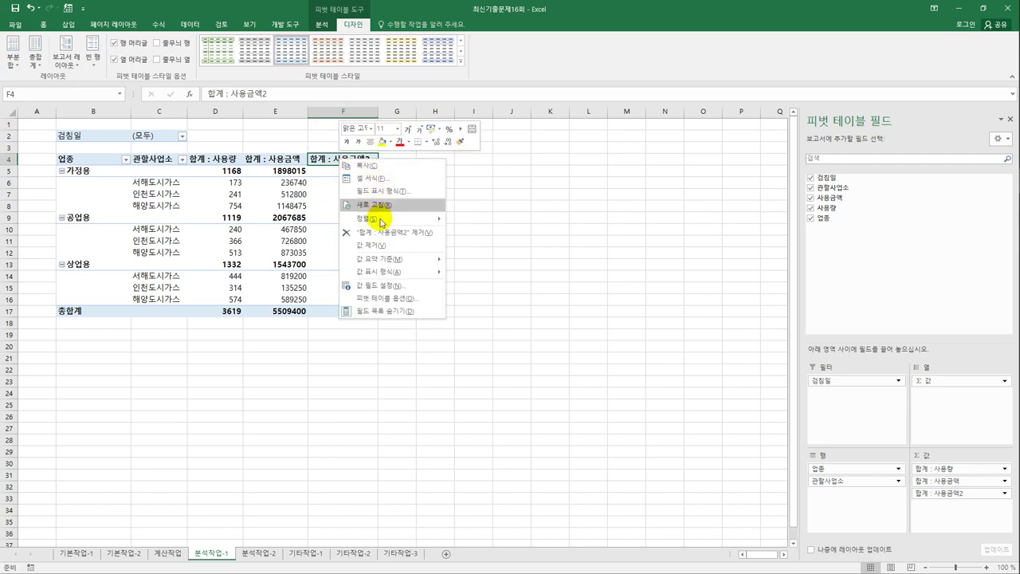
pyautogui.click(386, 286)
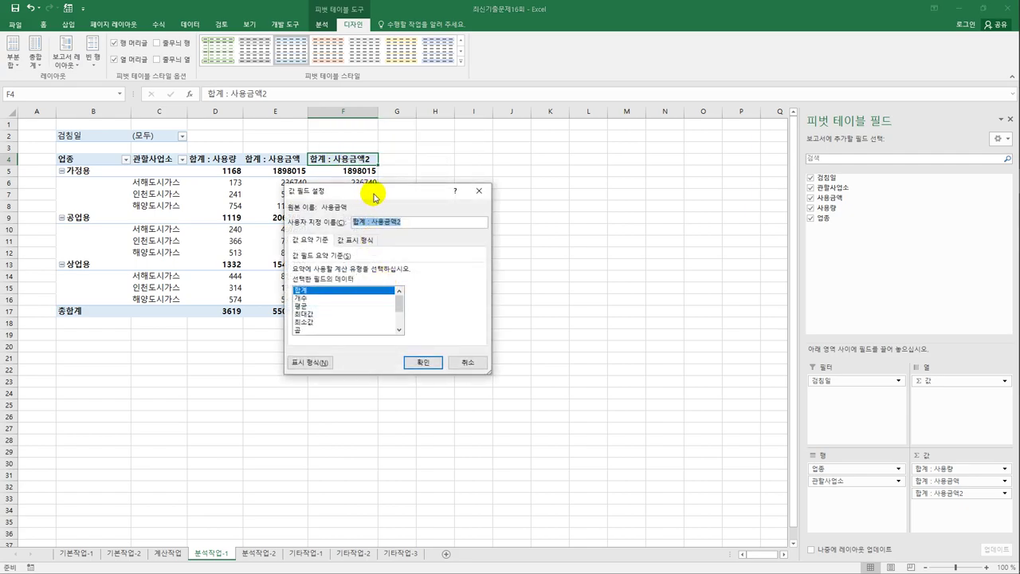
pyautogui.moveTo(369, 196); pyautogui.dragTo(522, 183)
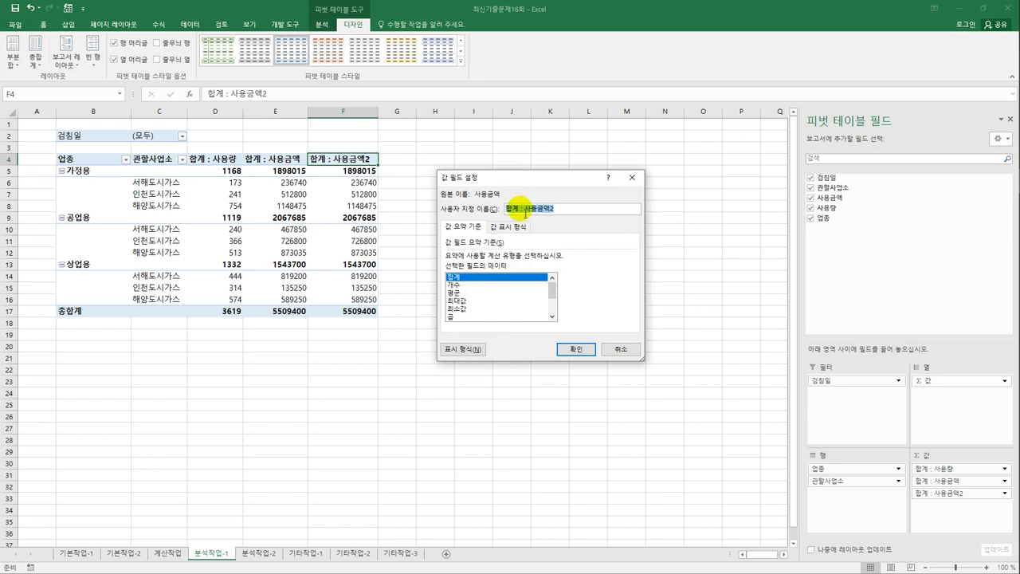
pyautogui.write('비')
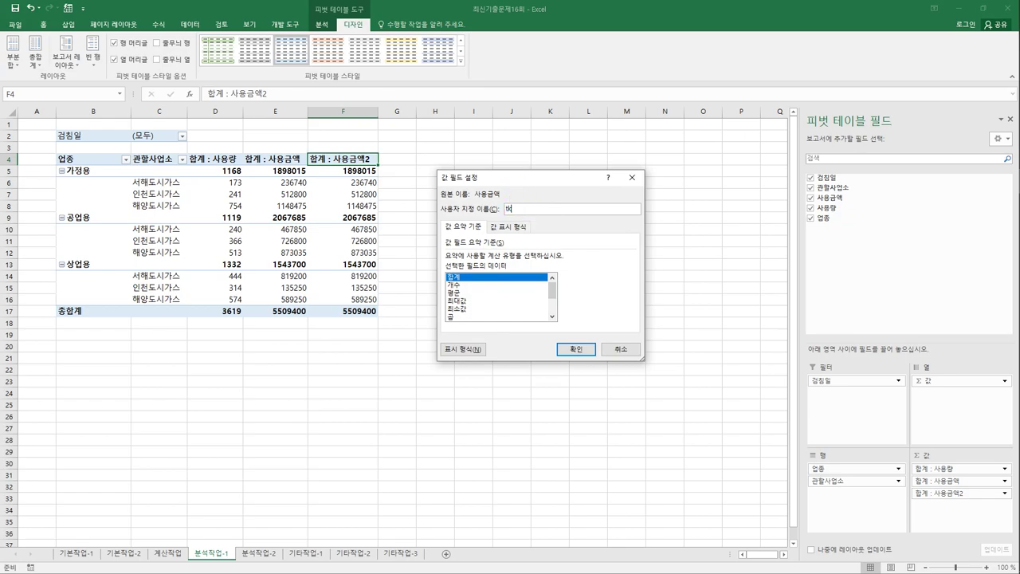
pyautogui.press('BackSpace')
pyautogui.press('BackSpace')
pyautogui.write('사용금액비율')
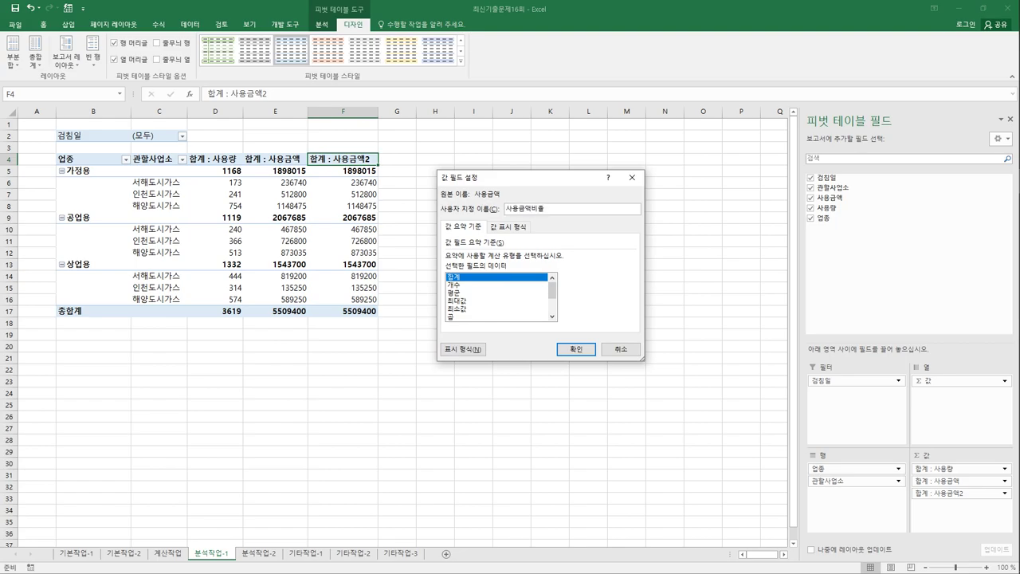
# - Show the 사용금액비율 values as a percentage of the column total (열 합계 비율) and apply the field settings
pyautogui.click(501, 228)
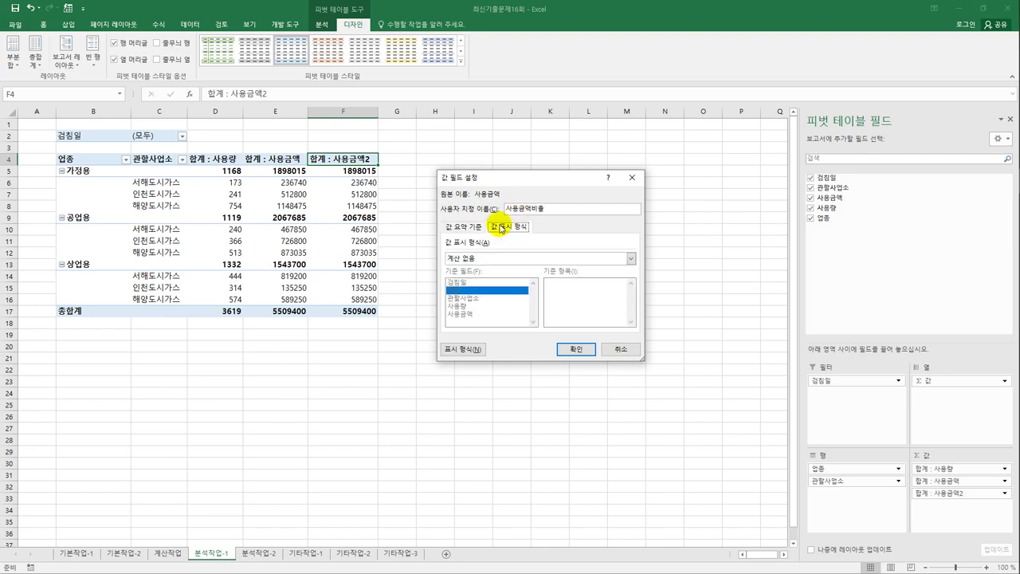
pyautogui.click(532, 260)
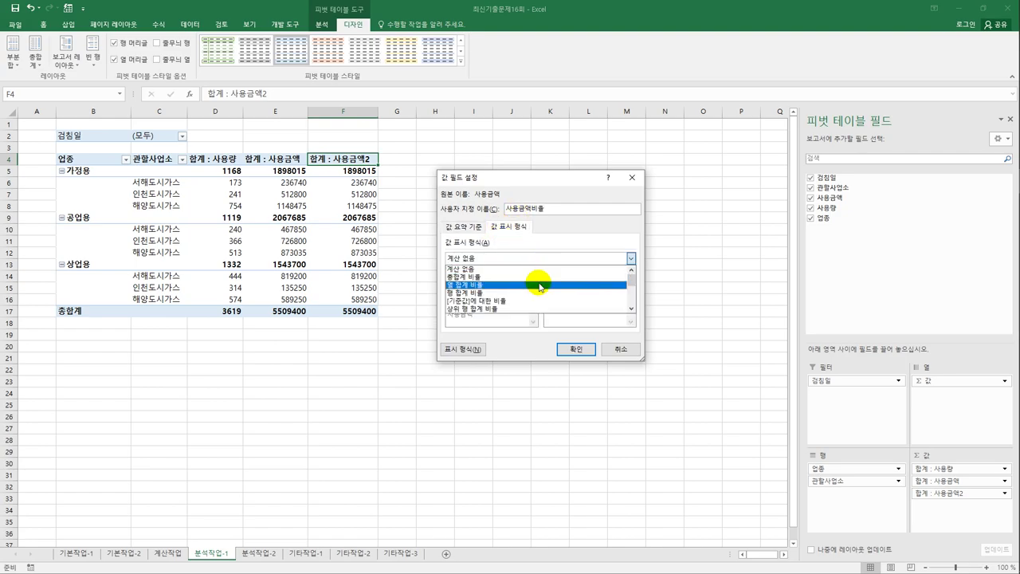
pyautogui.click(539, 285)
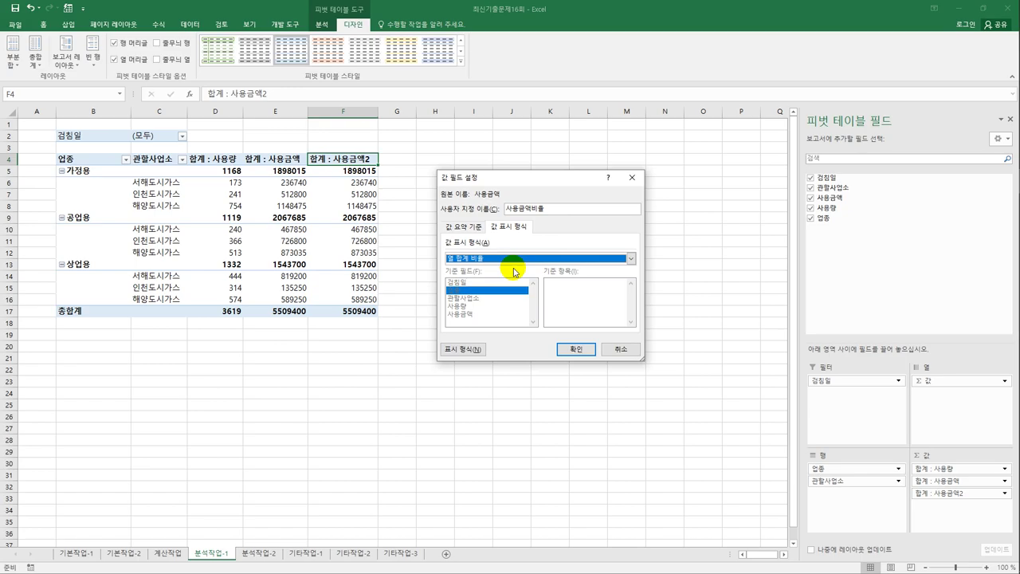
pyautogui.click(565, 349)
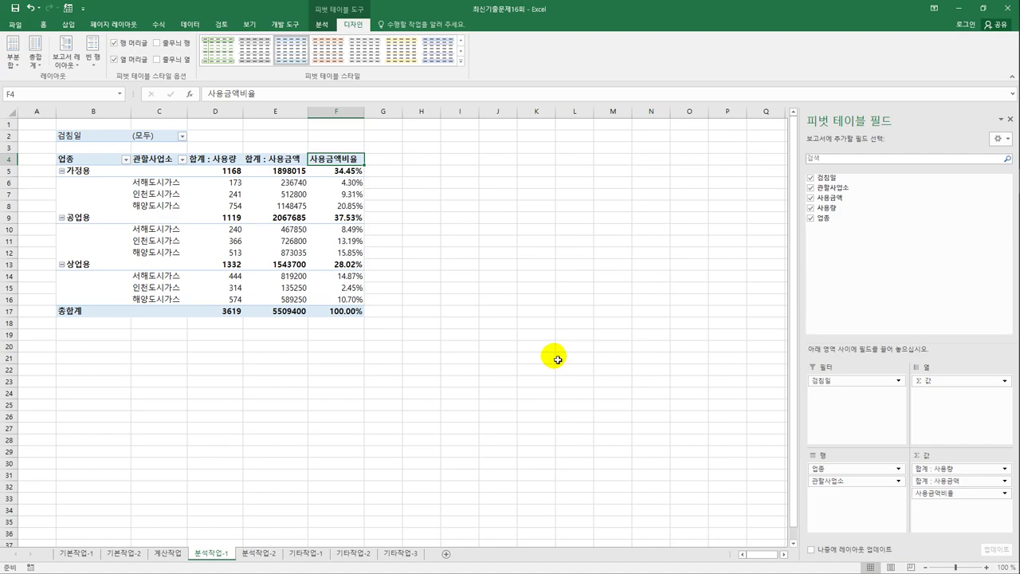
# - Format the PivotTable's 합계 : 사용량 values in the 숫자 category with the thousands separator
pyautogui.click(227, 159)
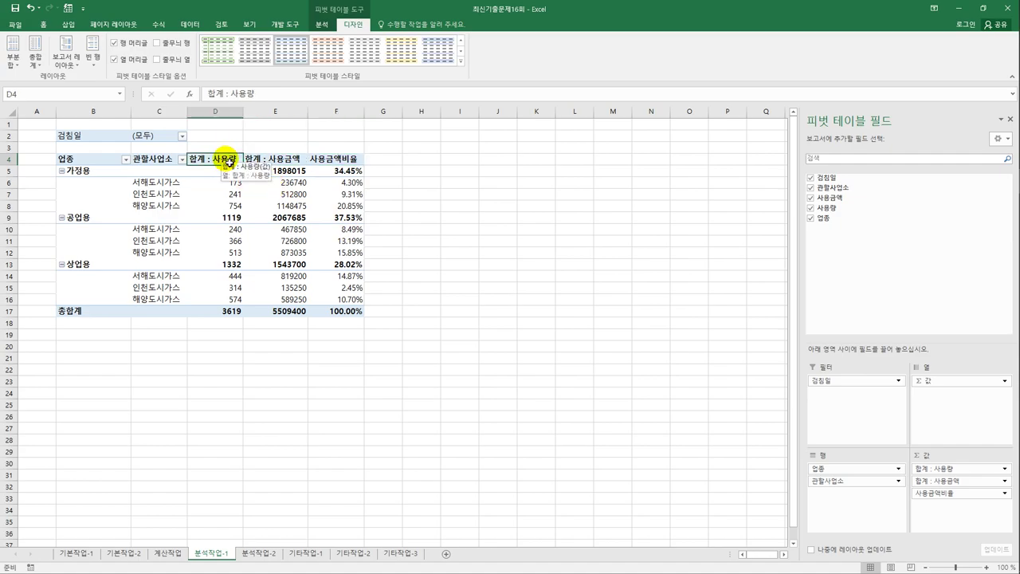
pyautogui.rightClick(229, 162)
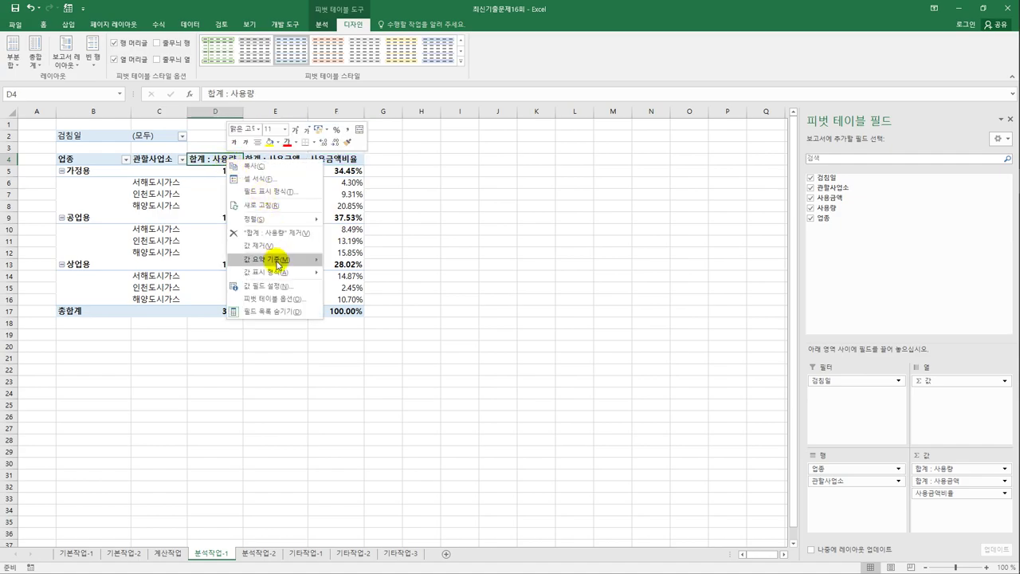
pyautogui.click(276, 287)
pyautogui.moveTo(364, 191); pyautogui.dragTo(481, 150)
pyautogui.click(394, 318)
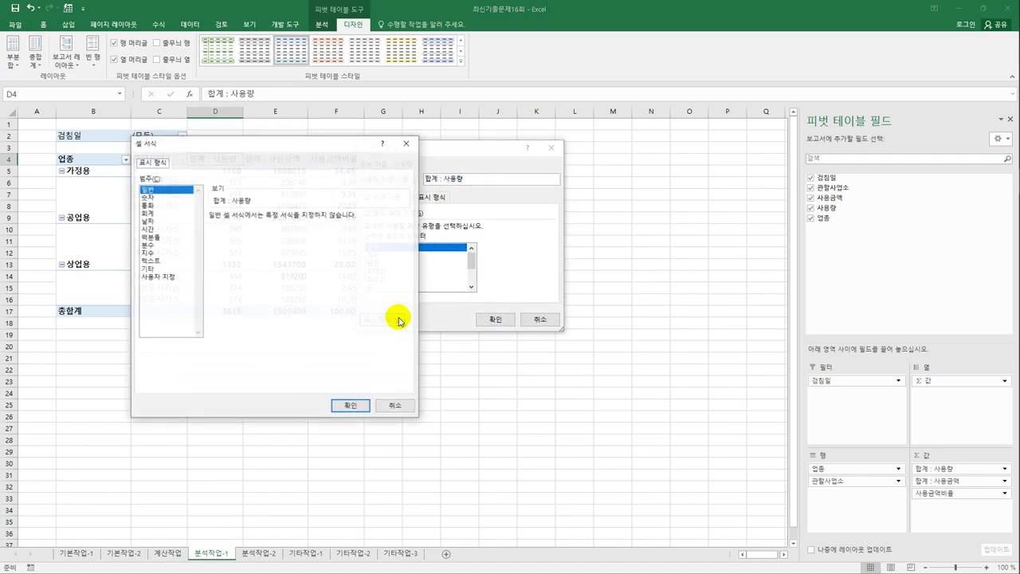
pyautogui.click(154, 196)
pyautogui.click(235, 233)
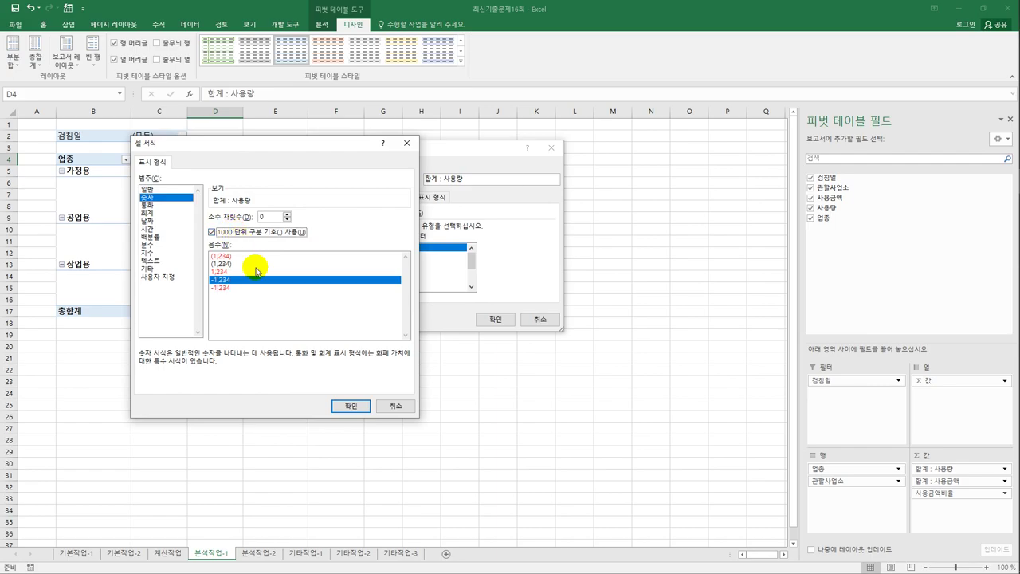
pyautogui.click(352, 406)
pyautogui.click(488, 322)
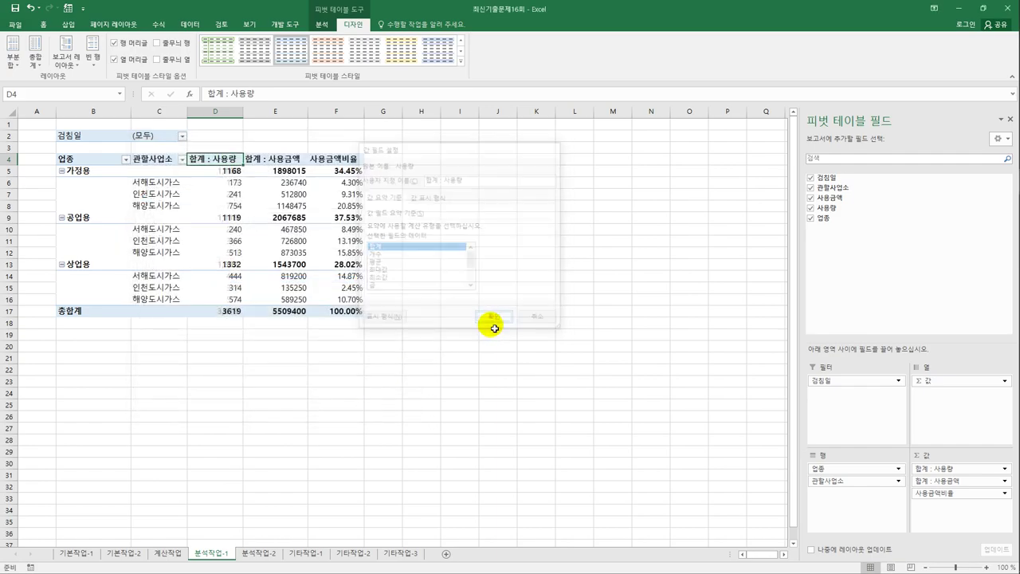
# - Format the PivotTable's 합계 : 사용금액 values in the 숫자 category with the thousands separator
pyautogui.click(271, 161)
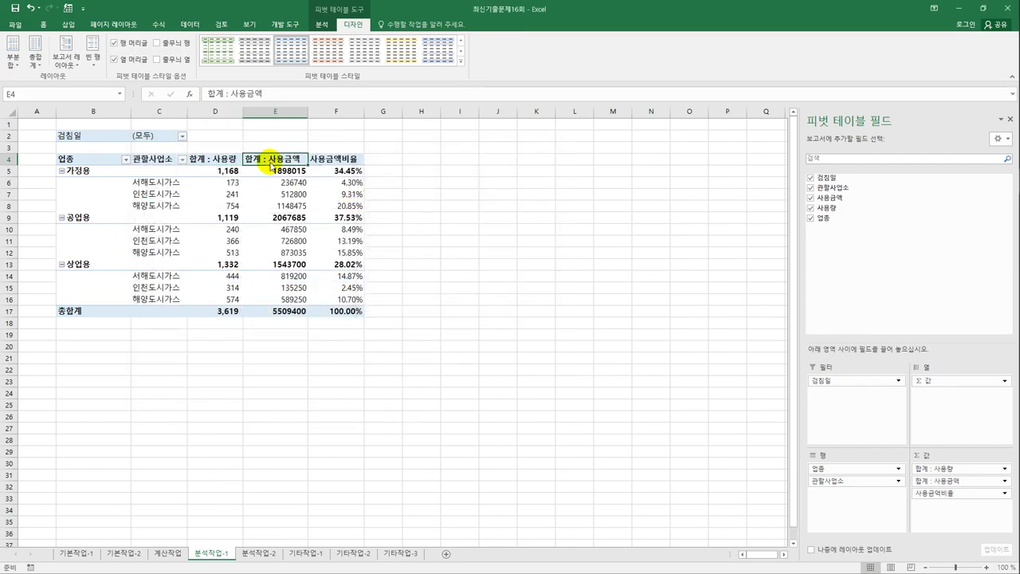
pyautogui.doubleClick(272, 163)
pyautogui.moveTo(288, 168); pyautogui.dragTo(466, 156)
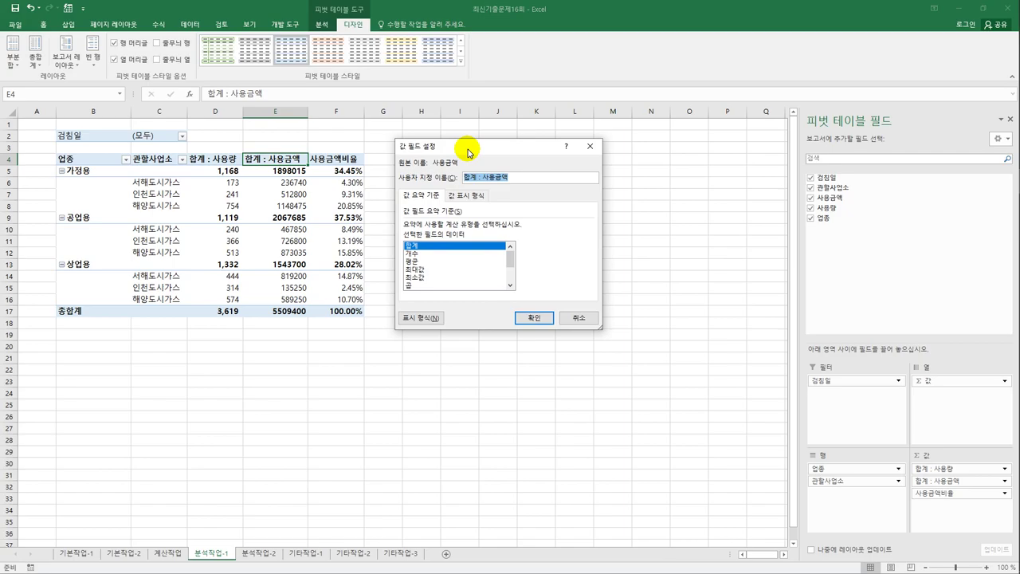
pyautogui.click(430, 321)
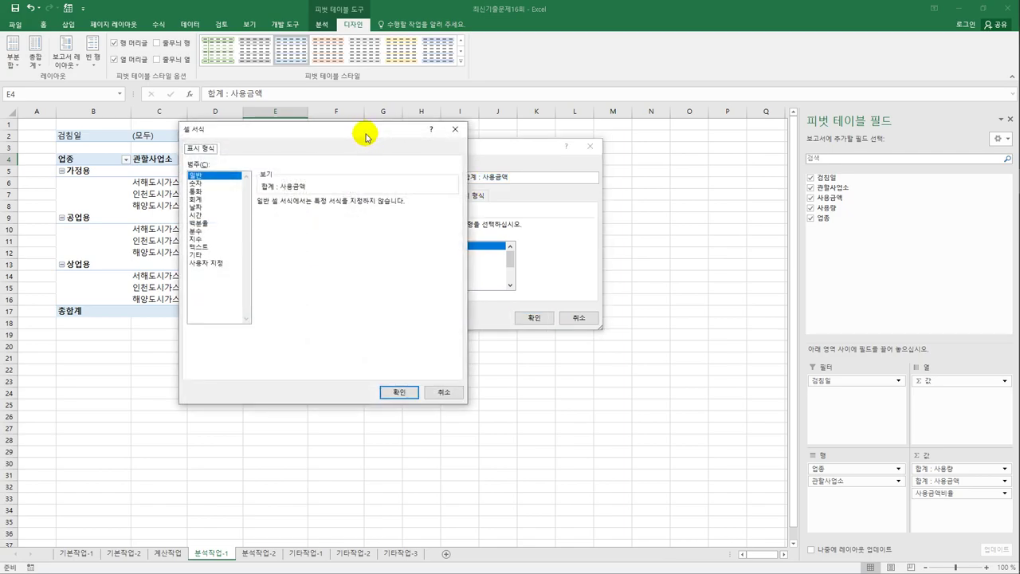
pyautogui.click(198, 184)
pyautogui.click(303, 219)
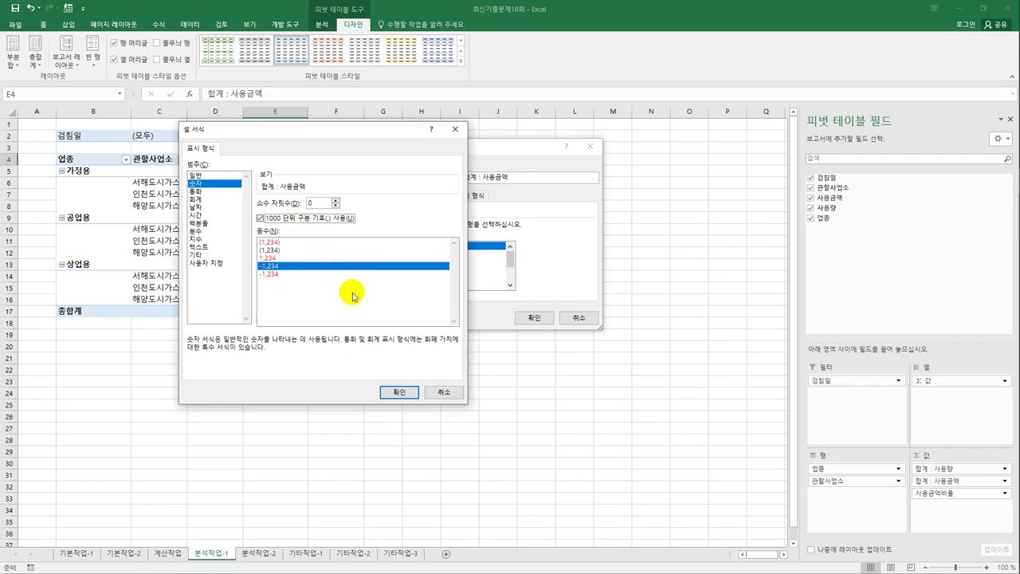
pyautogui.click(393, 393)
pyautogui.click(532, 317)
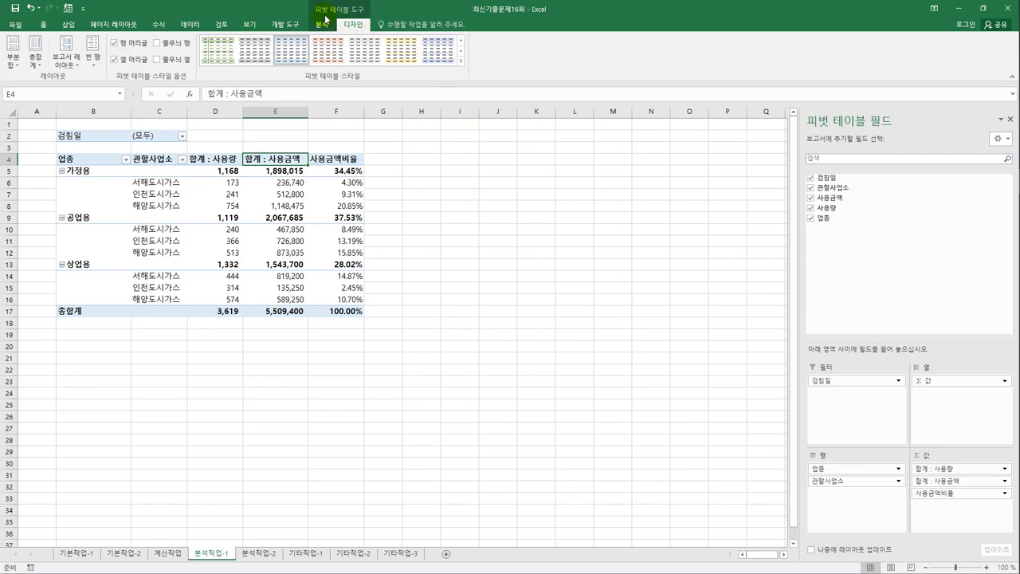
# - Apply the orange PivotTable style from the second row of the 보통 group and deselect the PivotTable
pyautogui.click(459, 64)
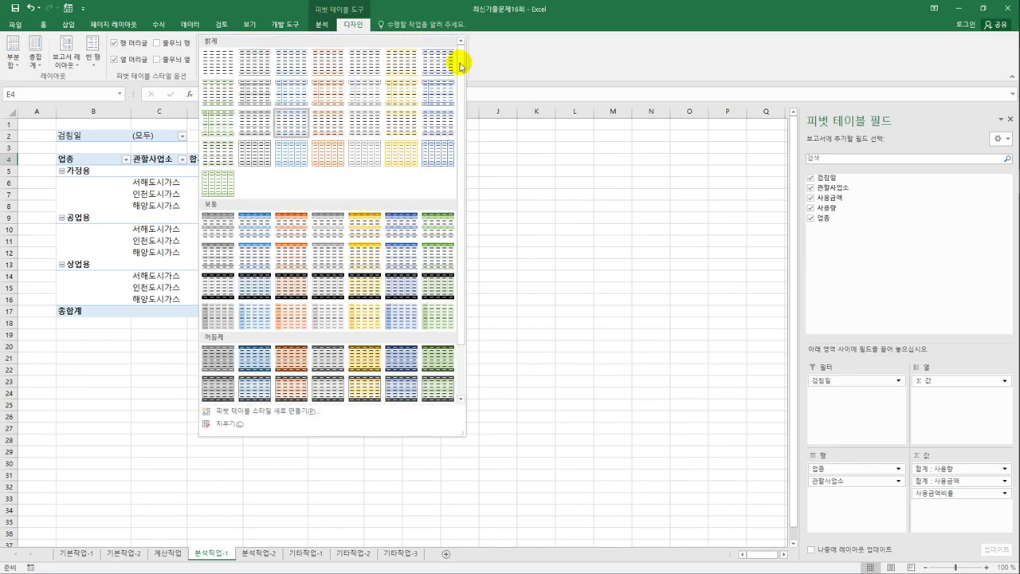
pyautogui.click(296, 264)
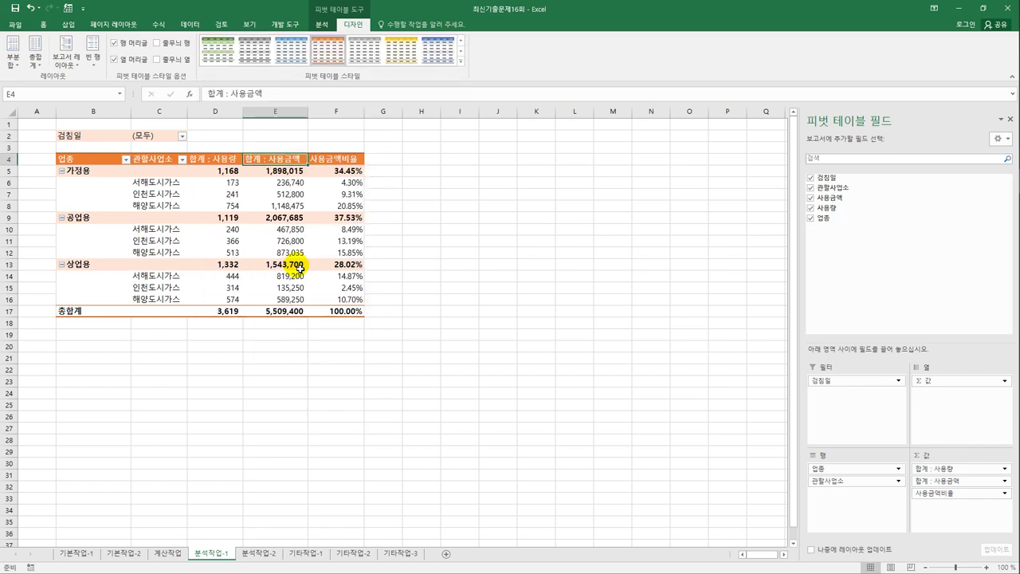
pyautogui.click(410, 336)
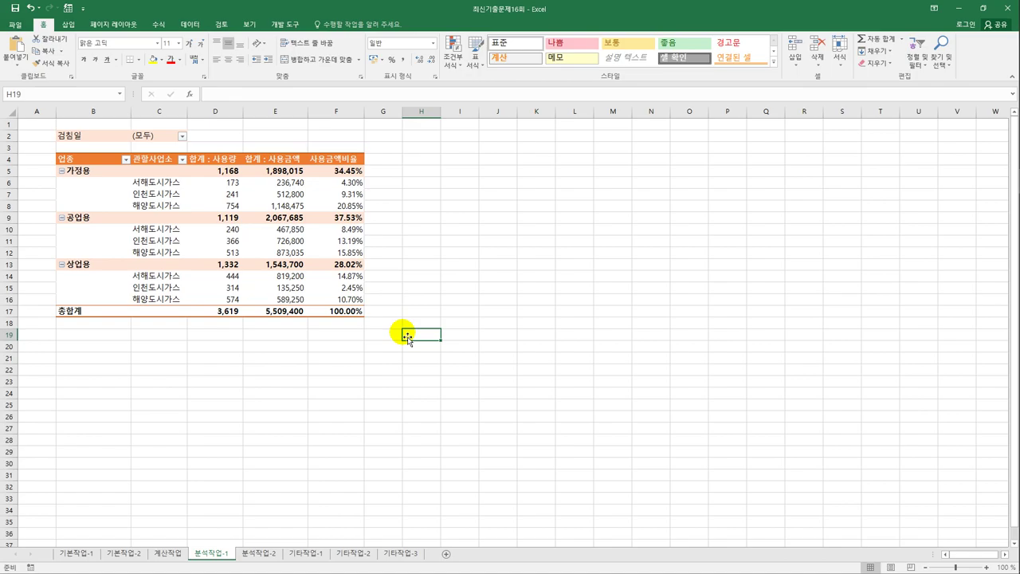
# - On sheet 분석작업-2, start a data validation rule for the 청구방법 cells J4:J22 that allows a list (목록)
pyautogui.click(270, 553)
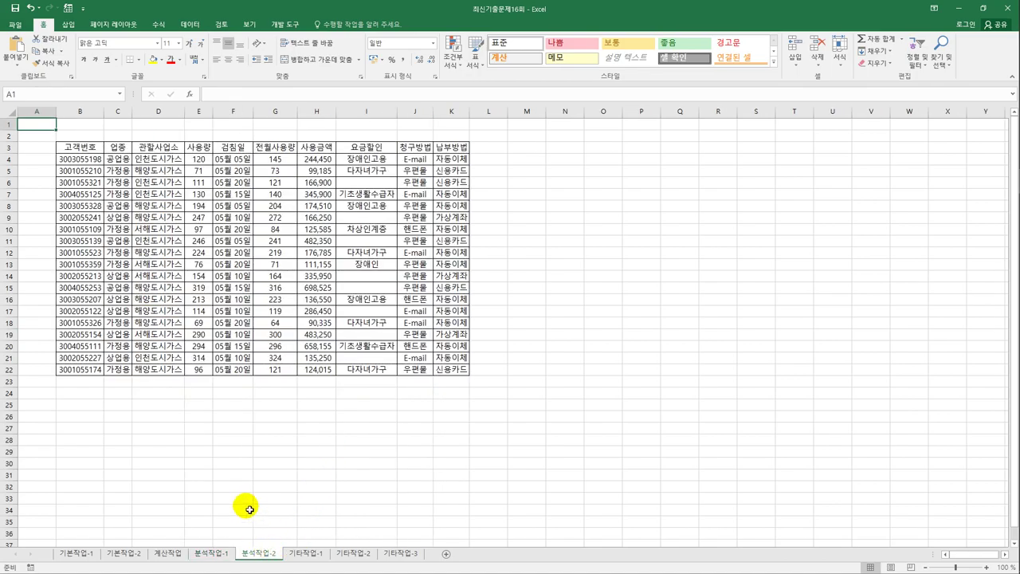
pyautogui.moveTo(414, 159); pyautogui.dragTo(425, 375)
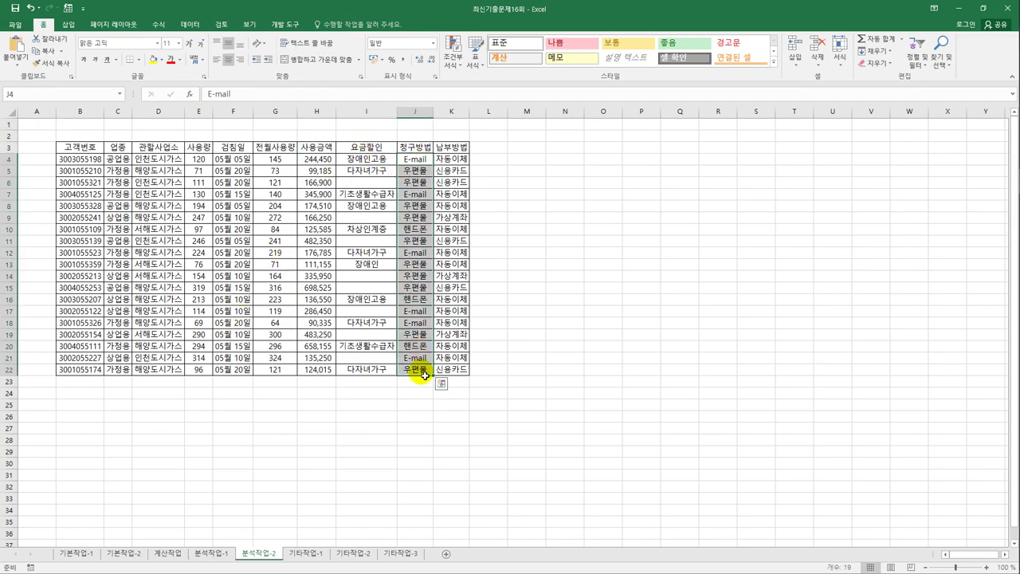
pyautogui.click(196, 25)
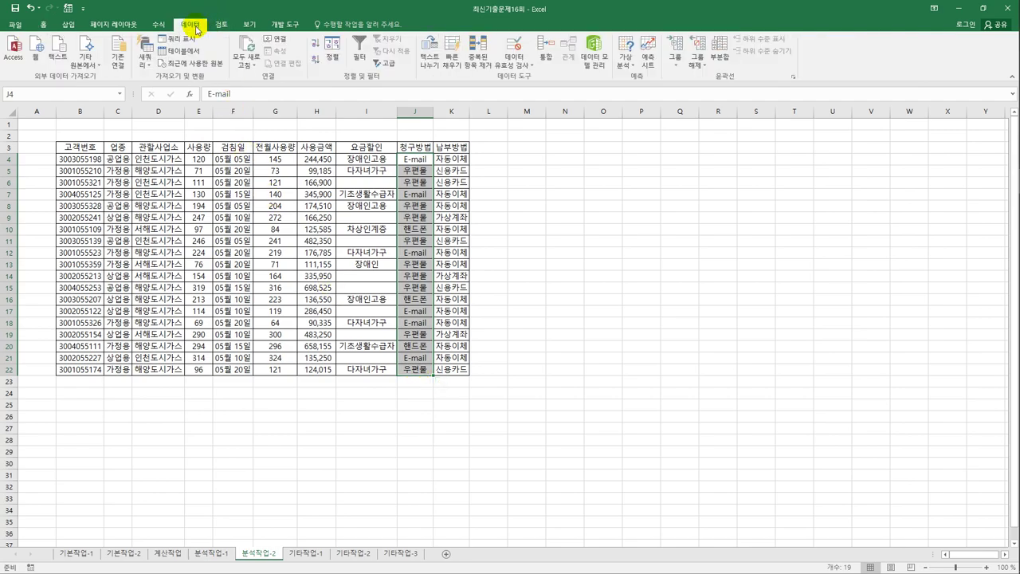
pyautogui.click(517, 64)
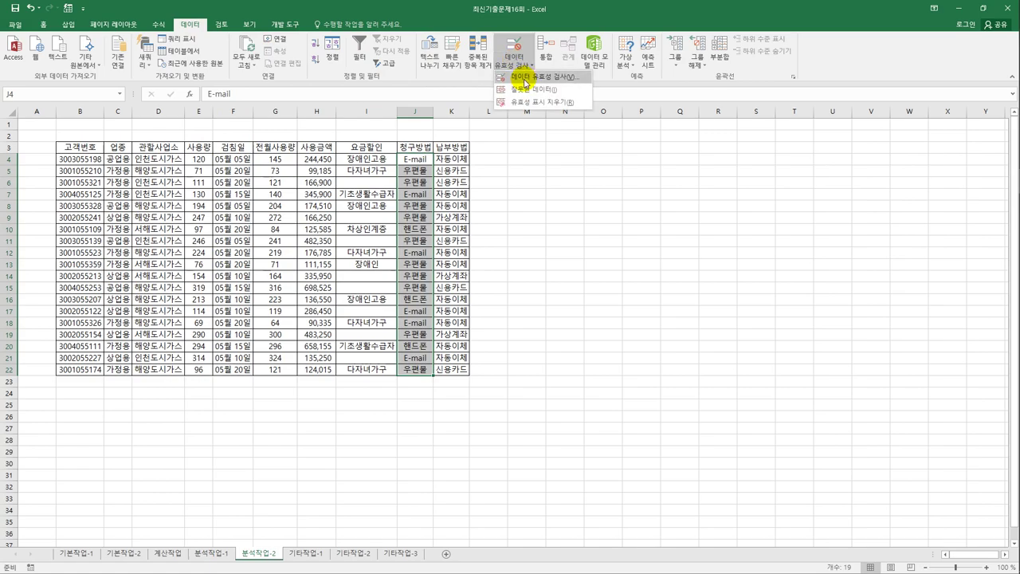
pyautogui.click(525, 82)
pyautogui.moveTo(515, 142); pyautogui.dragTo(630, 137)
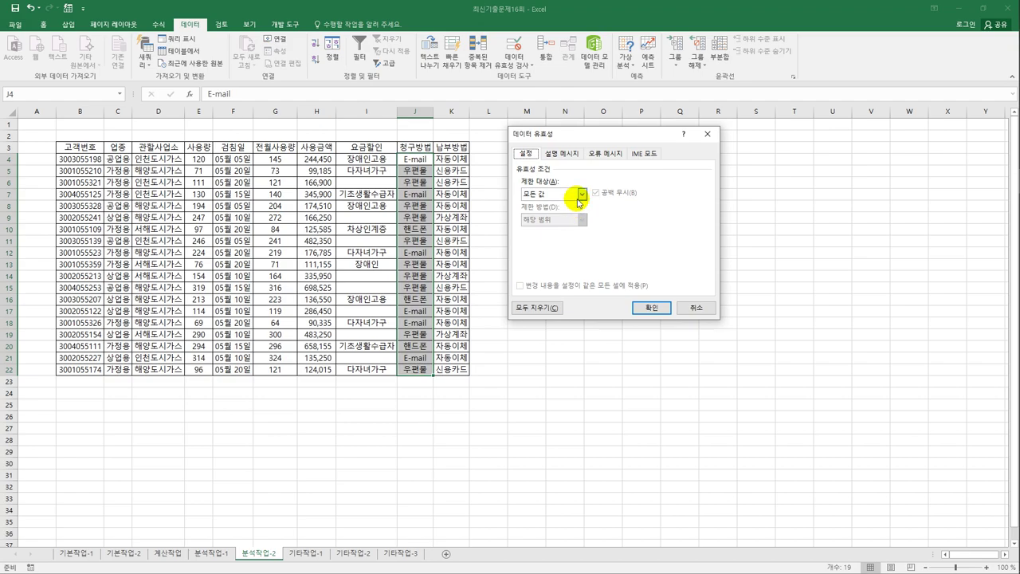
pyautogui.click(582, 194)
pyautogui.click(564, 231)
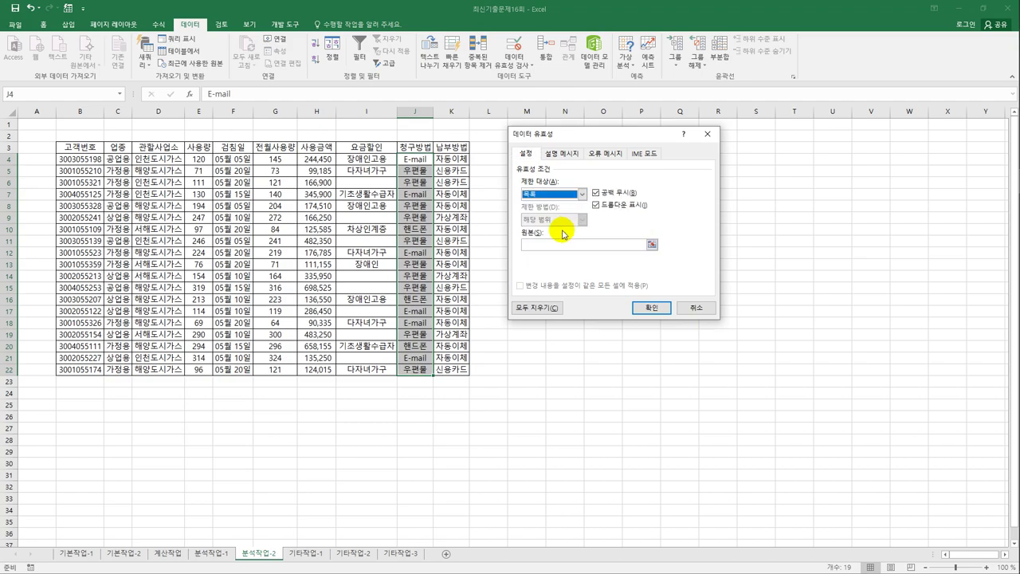
# - Set the source of the validation list to E-mail,우편물,핸드폰
pyautogui.click(555, 246)
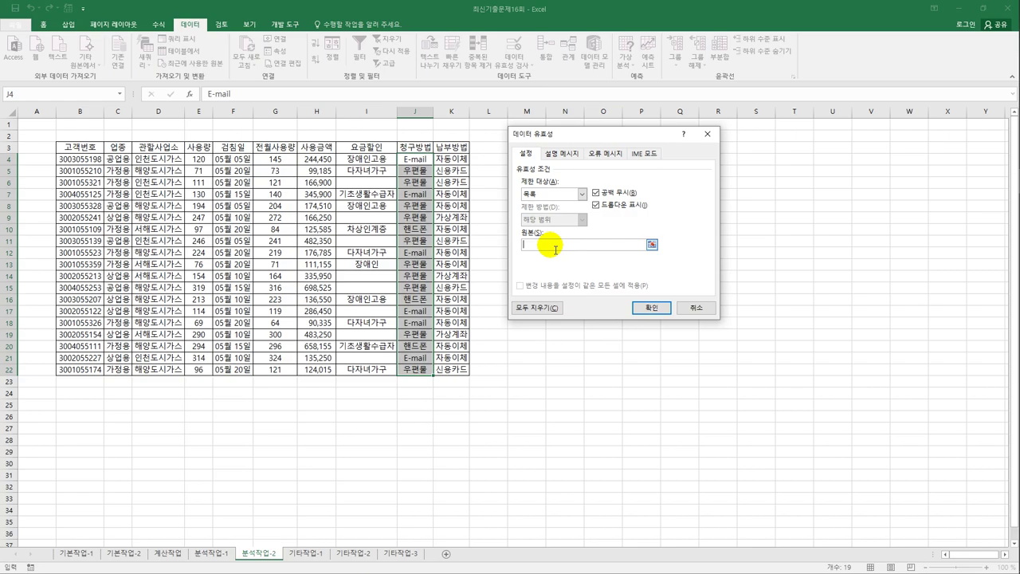
pyautogui.write('E')
pyautogui.press('BackSpace')
pyautogui.write('E-mail')
pyautogui.write(',ㄷ')
pyautogui.write(',우편물')
pyautogui.write(',핸드폰')
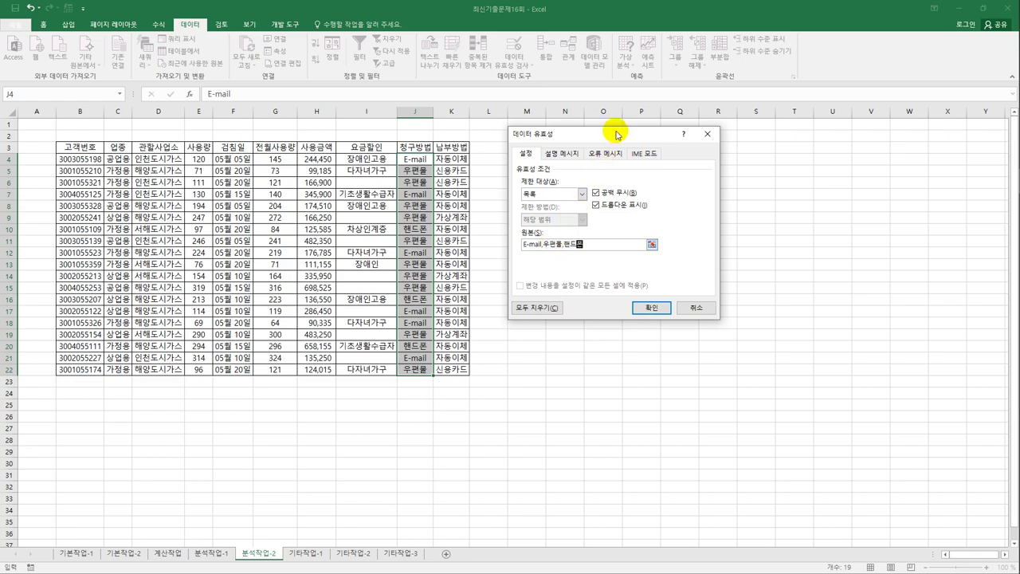
# - Give the validation an input message titled 청구방법 종류 with the text "E-mail, 우편물, 핸드폰"
pyautogui.click(558, 153)
pyautogui.click(574, 212)
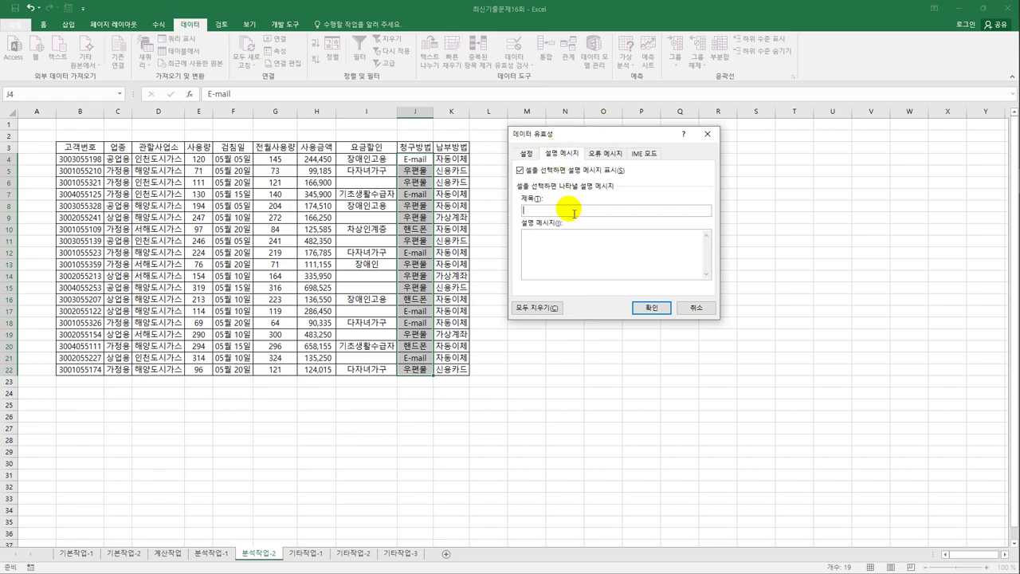
pyautogui.write('청구방법')
pyautogui.write(' 종')
pyautogui.write('류')
pyautogui.write('ㄷ-mail,')
pyautogui.write(' 핸드')
pyautogui.press('BackSpace')
pyautogui.press('BackSpace')
pyautogui.press('BackSpace')
pyautogui.press('BackSpace')
pyautogui.write('우편물, 핸드폰')
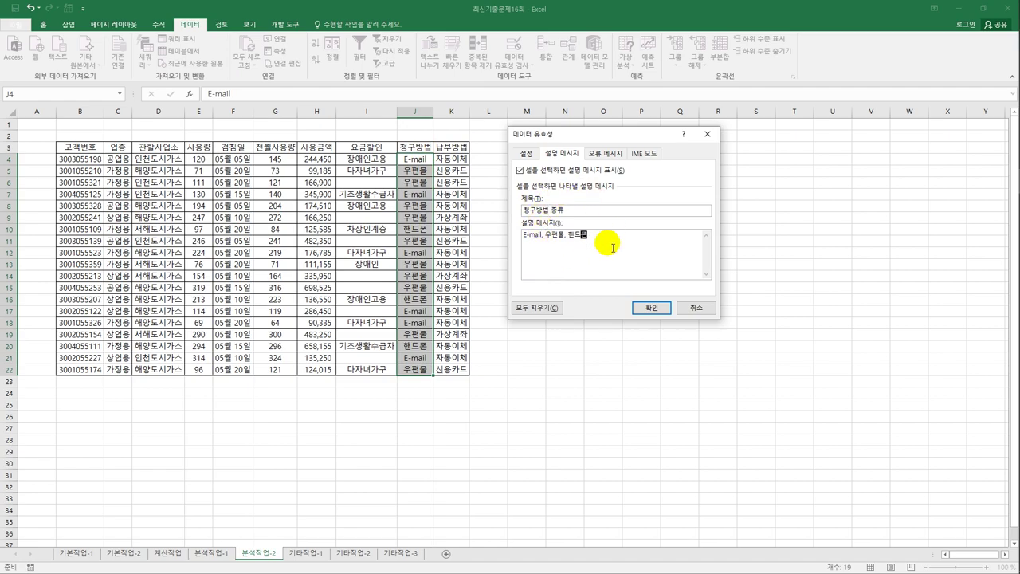
# - Add an error message titled 입력오류 with the text "청구방법 목록을 확인한 후 입력하세요." and apply the validation
pyautogui.click(593, 157)
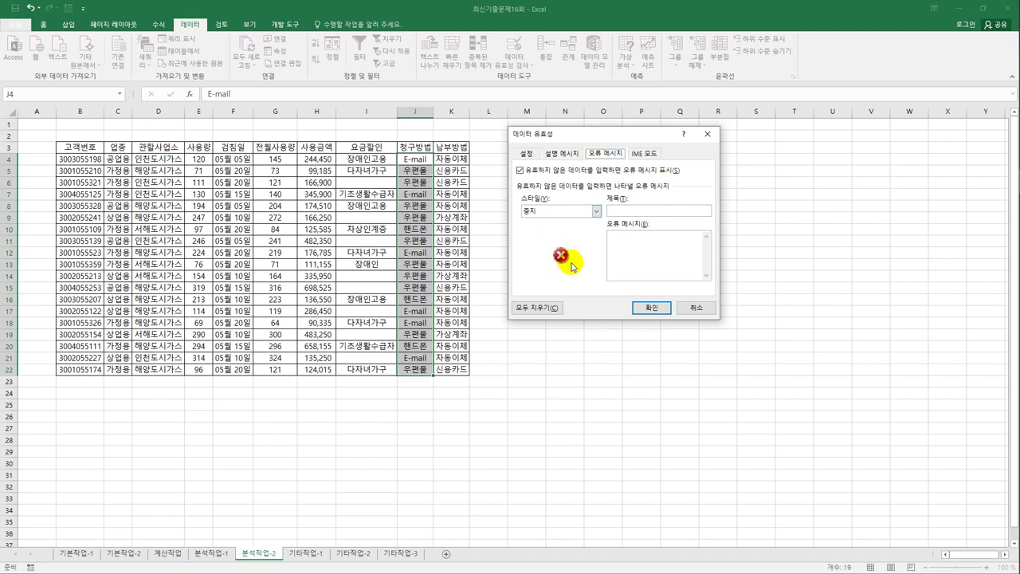
pyautogui.click(628, 212)
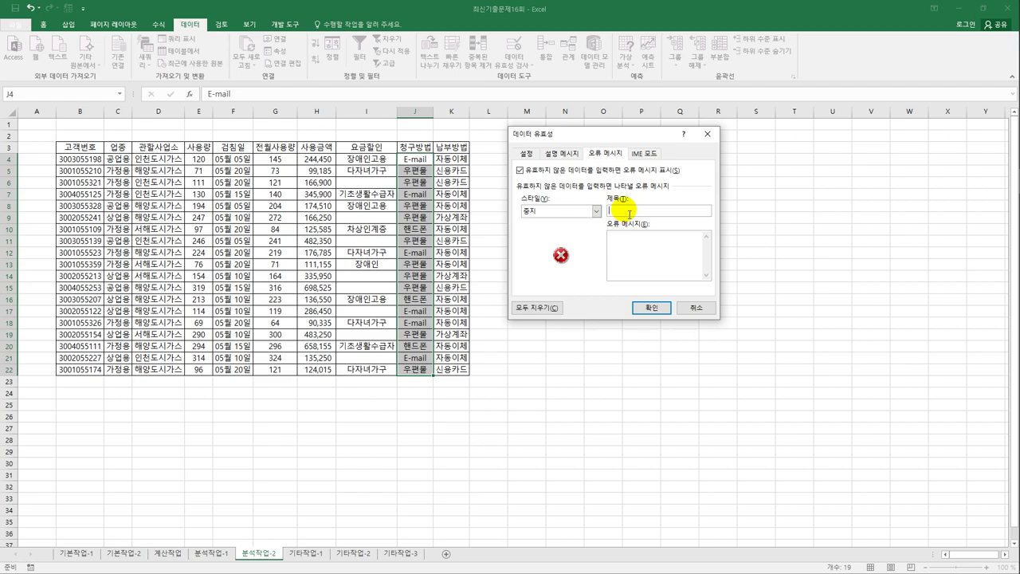
pyautogui.write('입력오류')
pyautogui.click(644, 256)
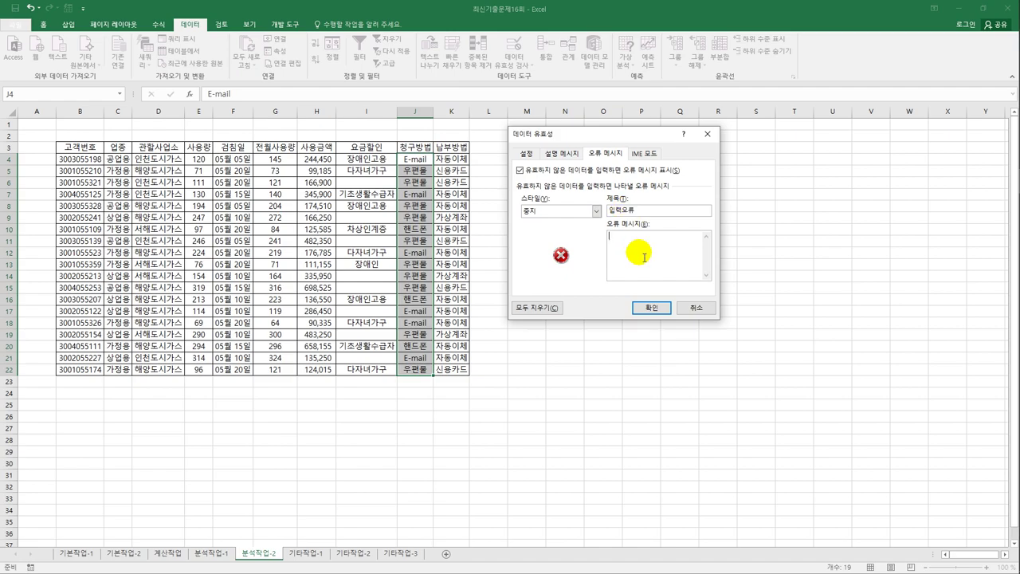
pyautogui.write('청구방법')
pyautogui.write(' 목록')
pyautogui.write('을 화')
pyautogui.write('확인한 후 ')
pyautogui.write('입력하세요.')
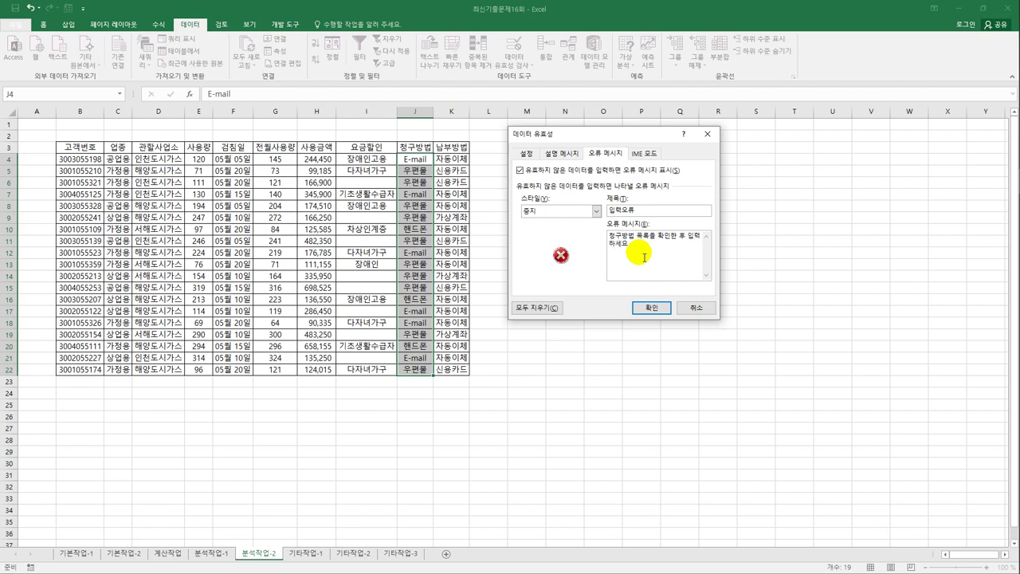
pyautogui.press('BackSpace')
pyautogui.write('.')
pyautogui.click(651, 308)
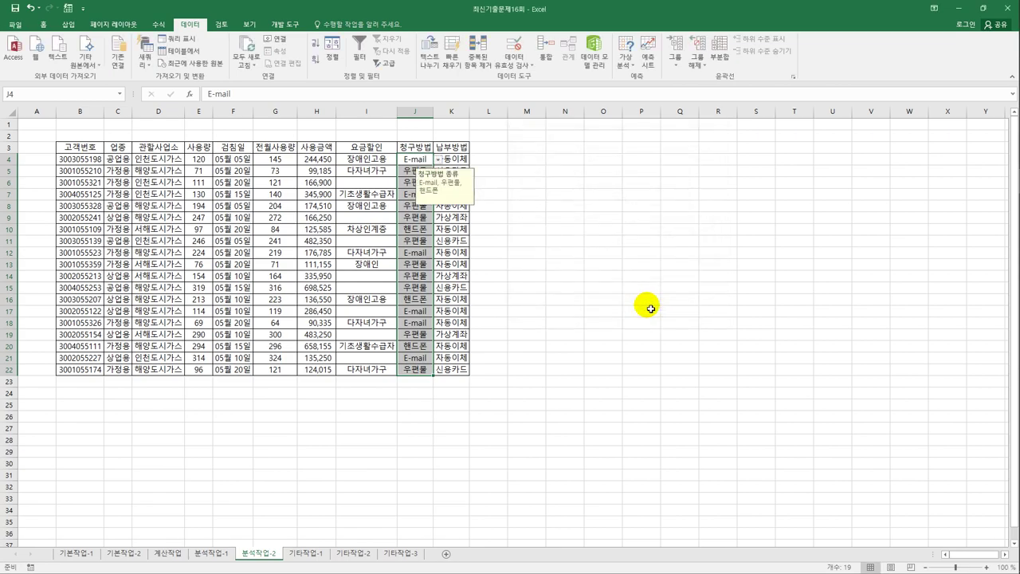
# - Test the 청구방법 validation by entering the invalid value ㅊ in J4, and cancel the entry
pyautogui.click(414, 229)
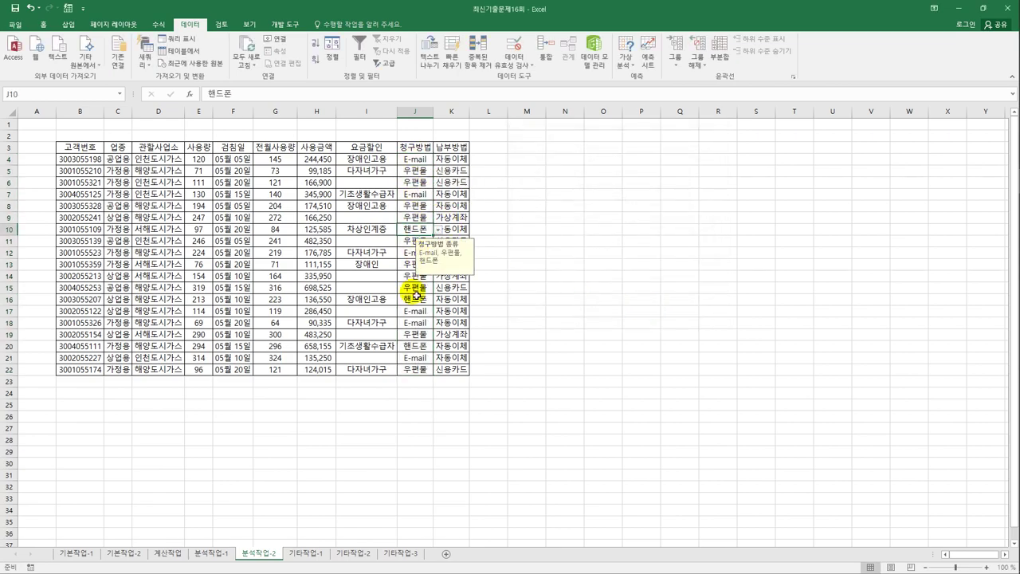
pyautogui.click(413, 159)
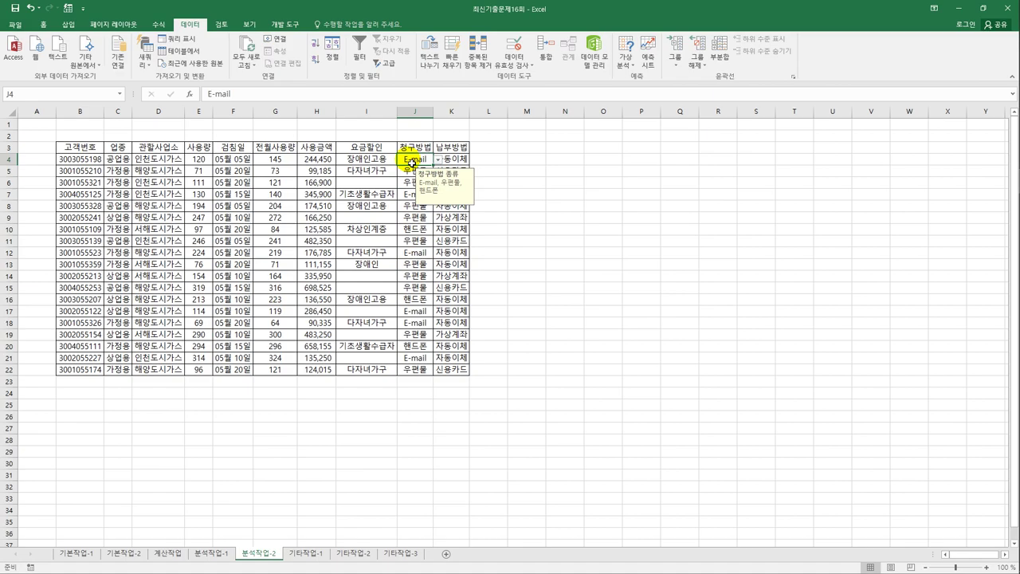
pyautogui.write('ㅊ')
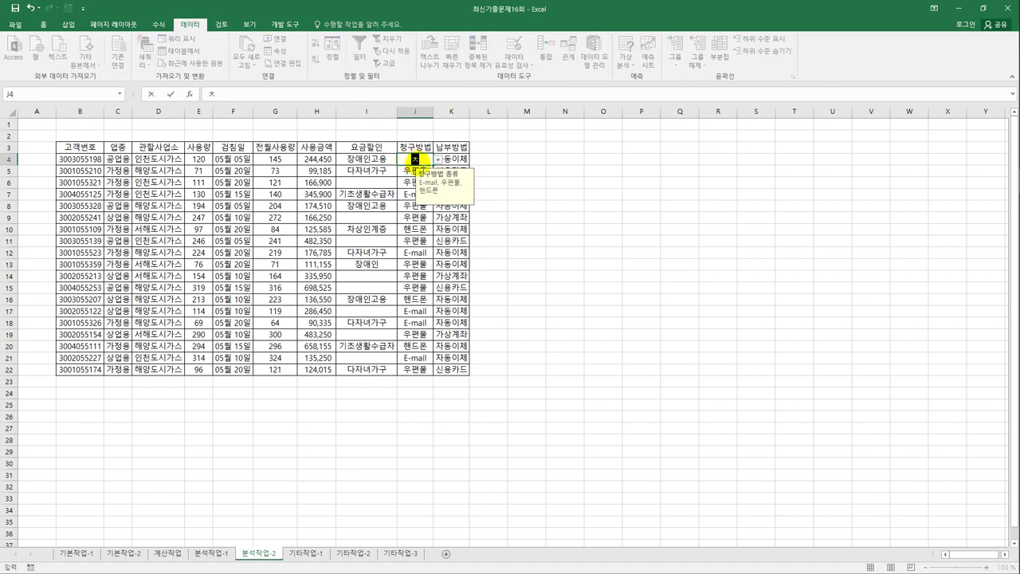
pyautogui.press('Return')
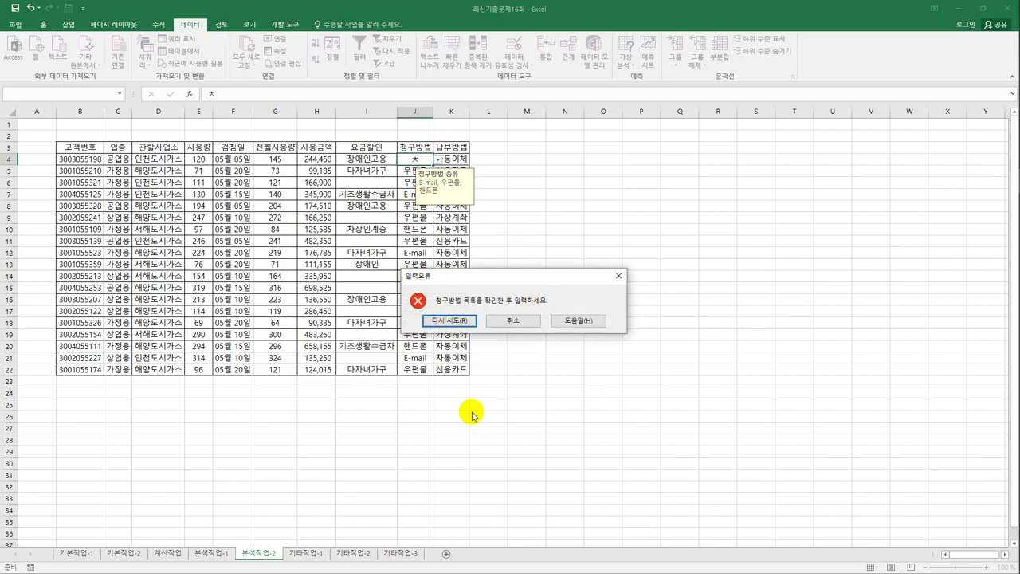
pyautogui.click(526, 322)
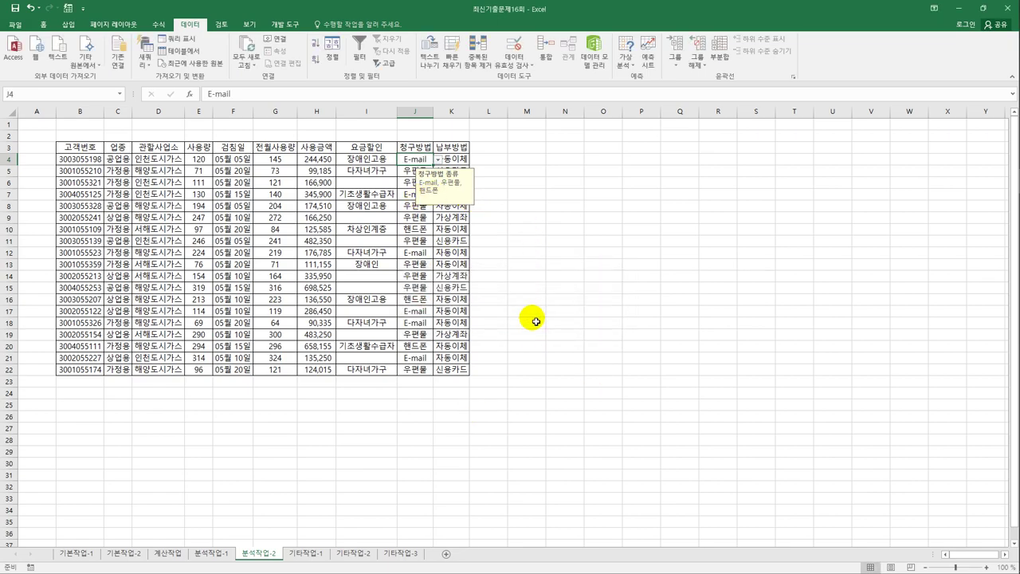
# - Turn on filtering for the table and set the first custom filter condition on 사용금액 to greater than or equal to 600000
pyautogui.click(203, 153)
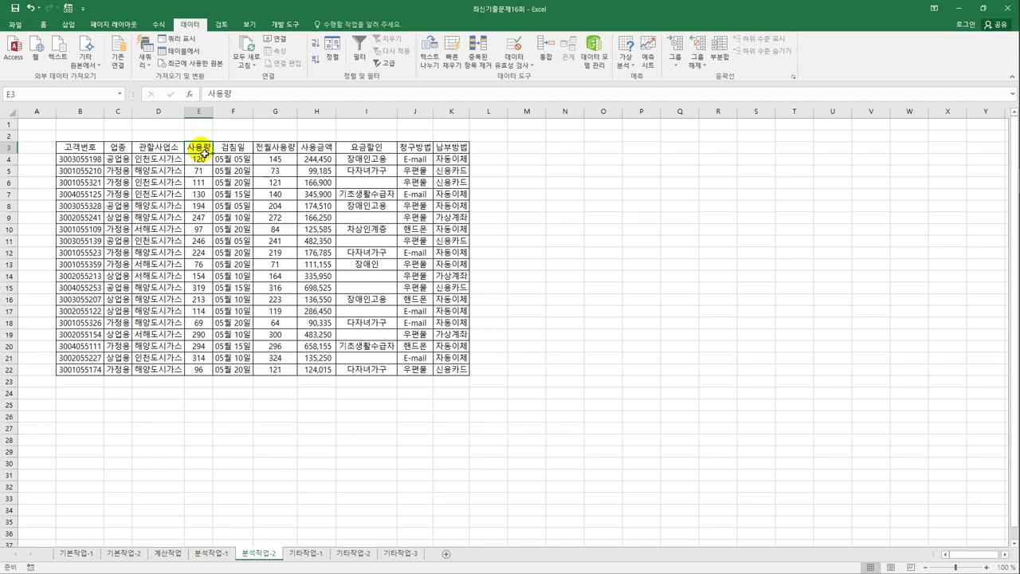
pyautogui.click(363, 60)
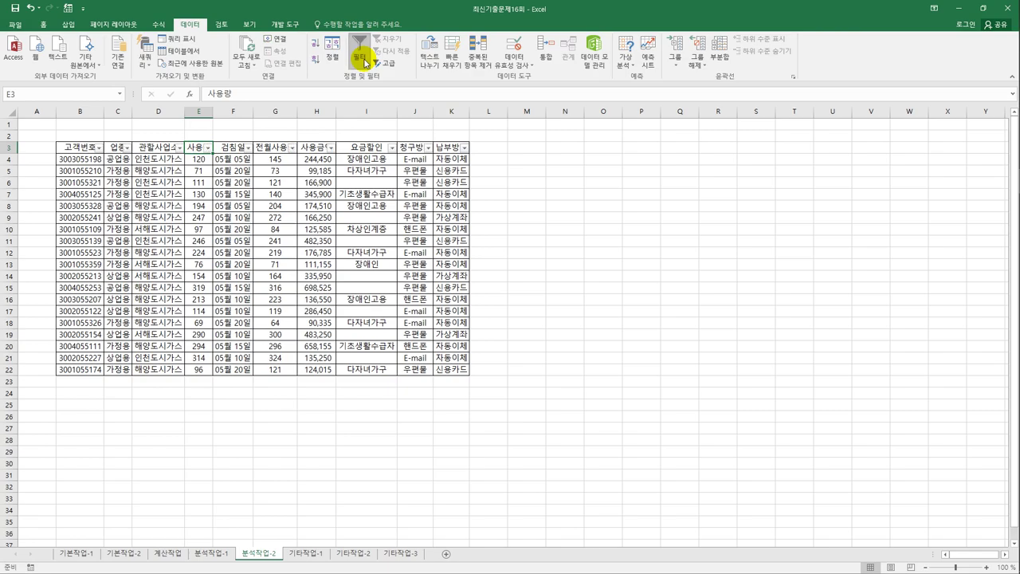
pyautogui.click(323, 148)
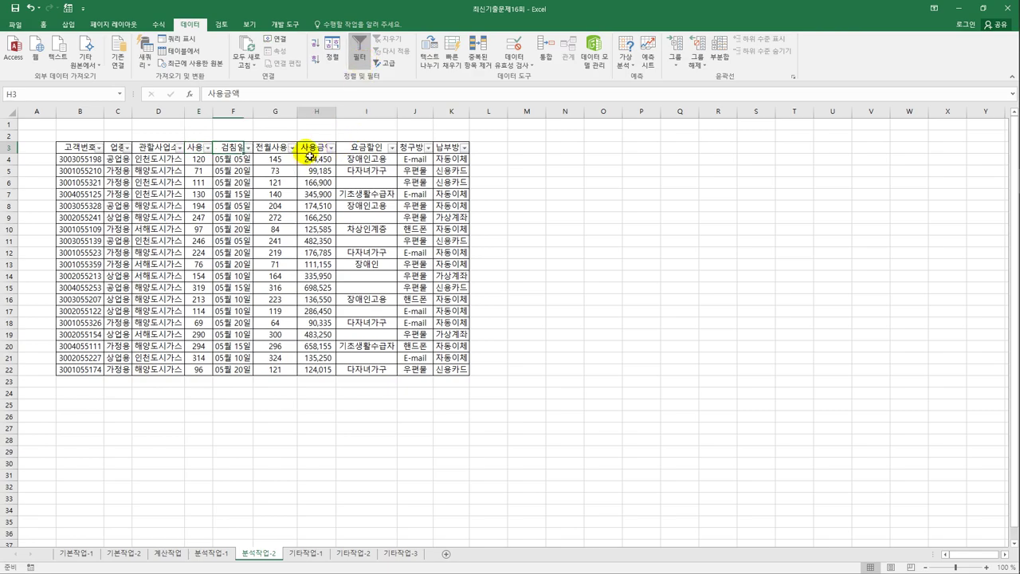
pyautogui.click(331, 148)
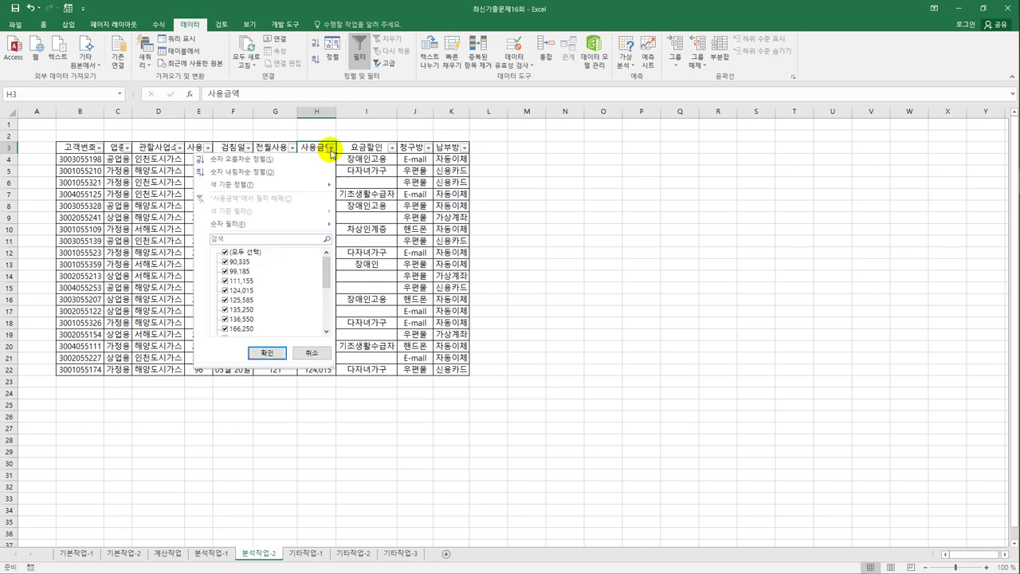
pyautogui.moveTo(290, 228)
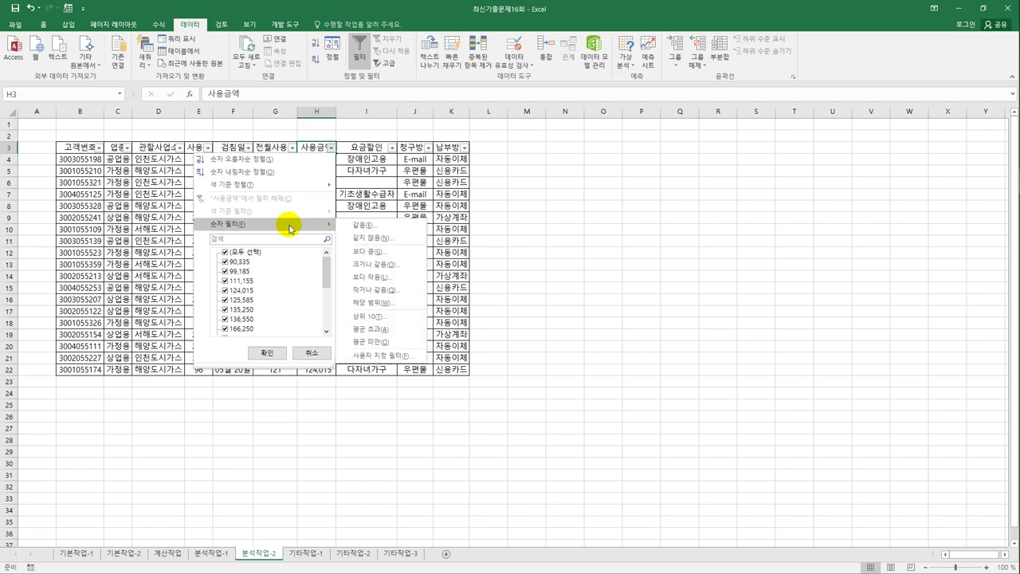
pyautogui.click(386, 356)
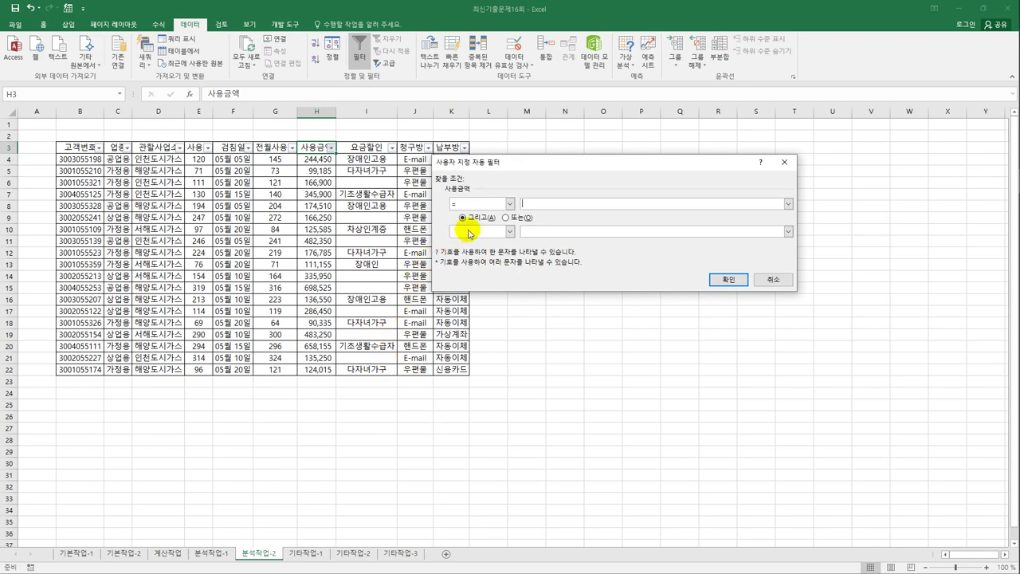
pyautogui.click(508, 204)
pyautogui.click(485, 242)
pyautogui.click(554, 206)
pyautogui.write('60')
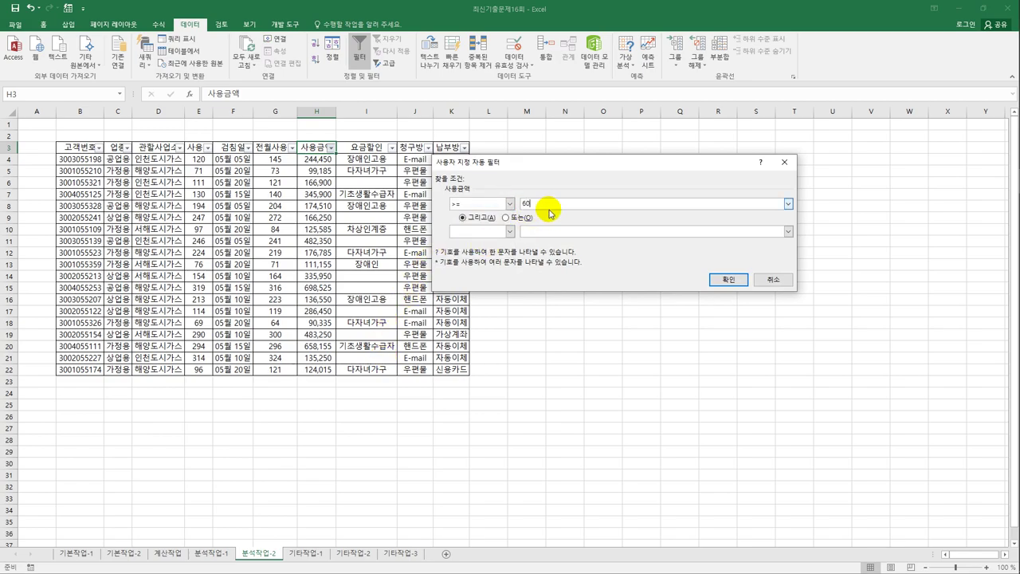
pyautogui.write('0000')
# - Add an Or condition of less than or equal to 100000 to the 사용금액 filter and apply it
pyautogui.click(529, 220)
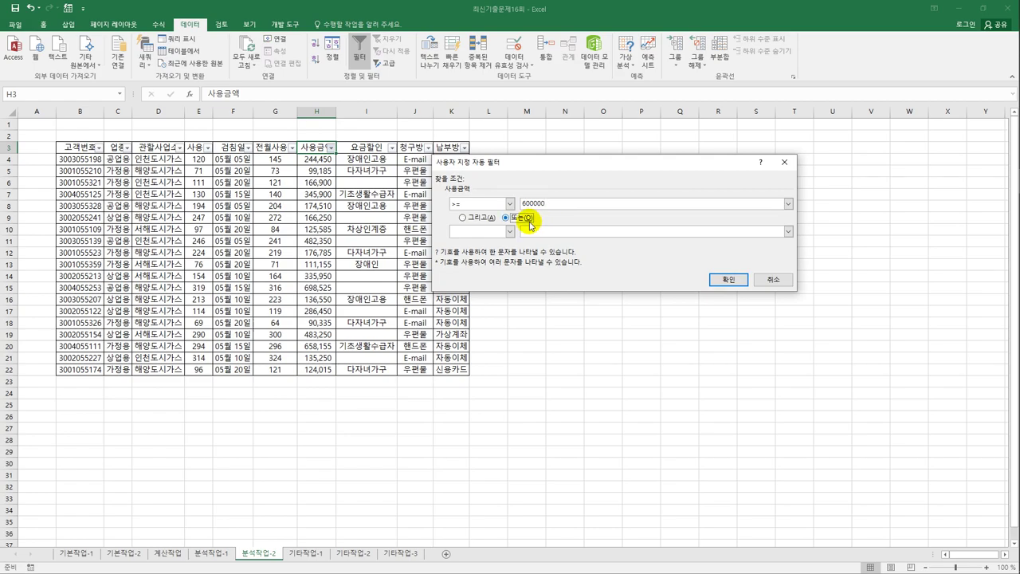
pyautogui.click(511, 231)
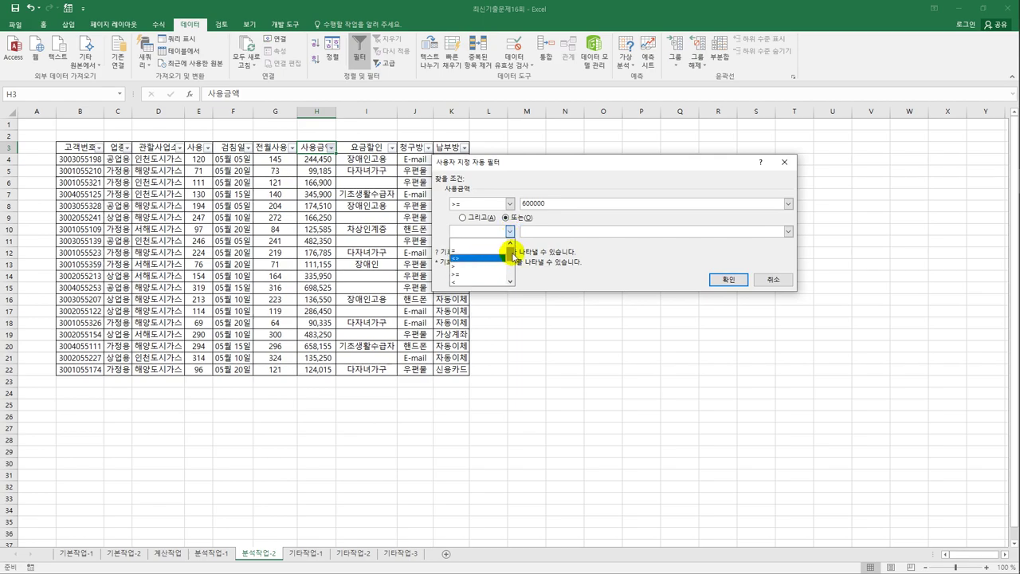
pyautogui.scroll(-3, 510, 263)
pyautogui.click(478, 265)
pyautogui.click(543, 231)
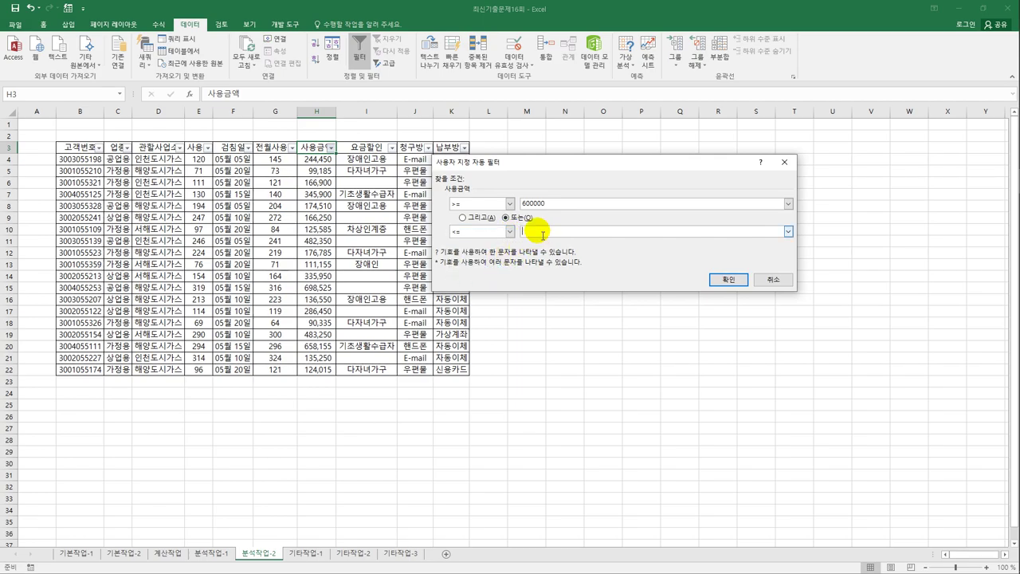
pyautogui.write('10')
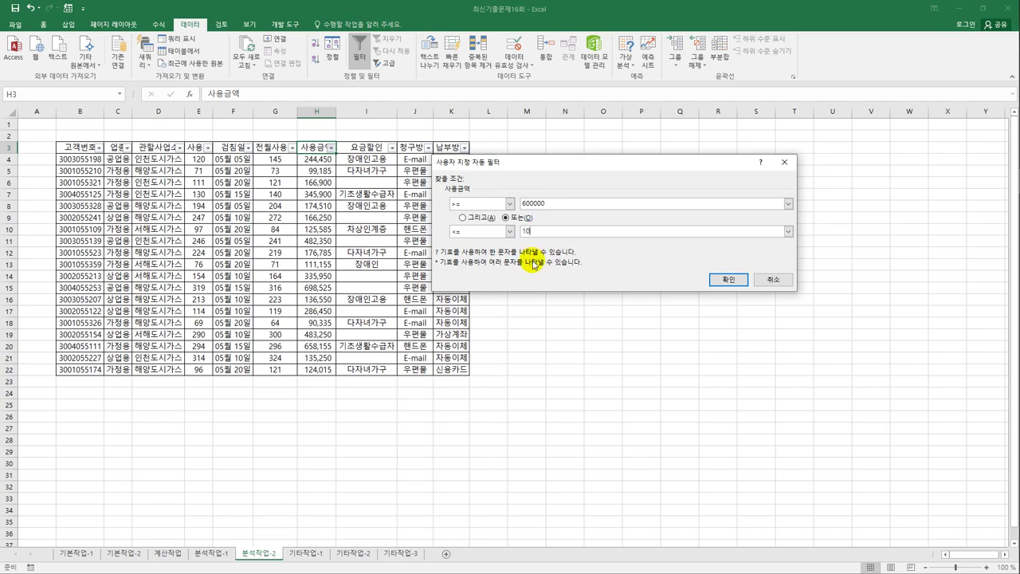
pyautogui.write('0000')
pyautogui.click(725, 280)
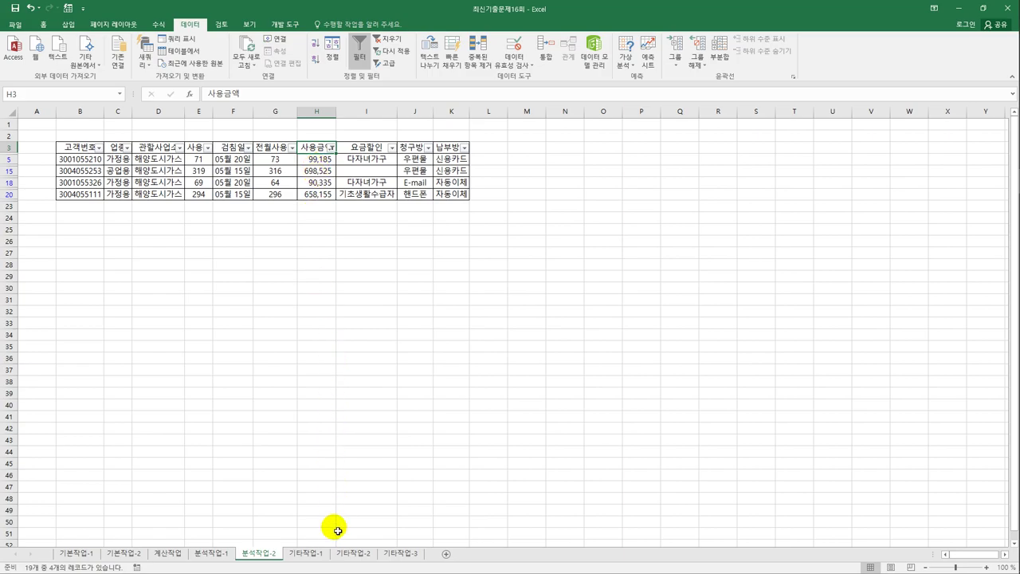
# - Change the chart on 기타작업-1 to a combo chart with 비율 as 표식이 있는 꺾은선형 on the secondary axis
pyautogui.click(325, 553)
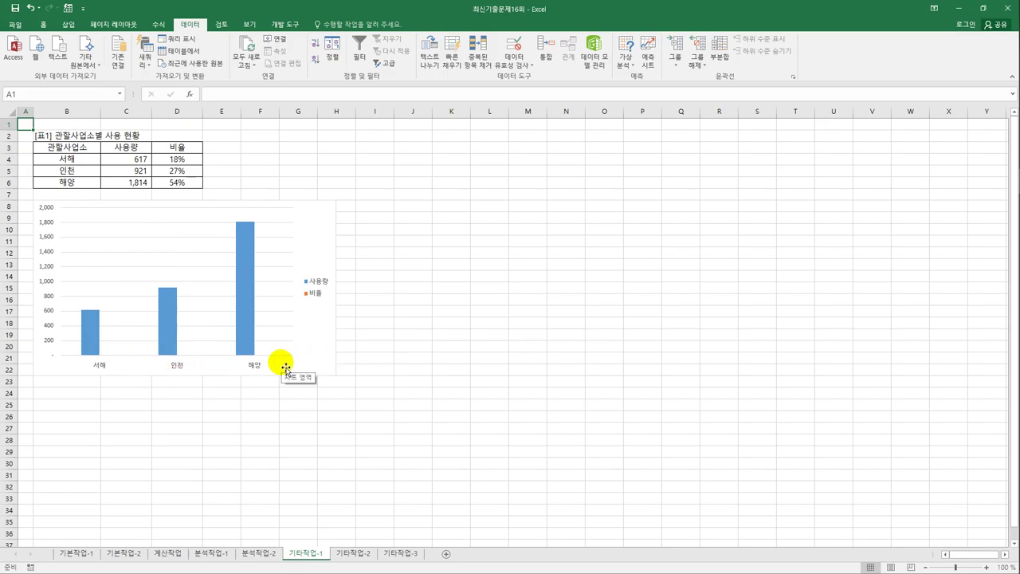
pyautogui.click(312, 239)
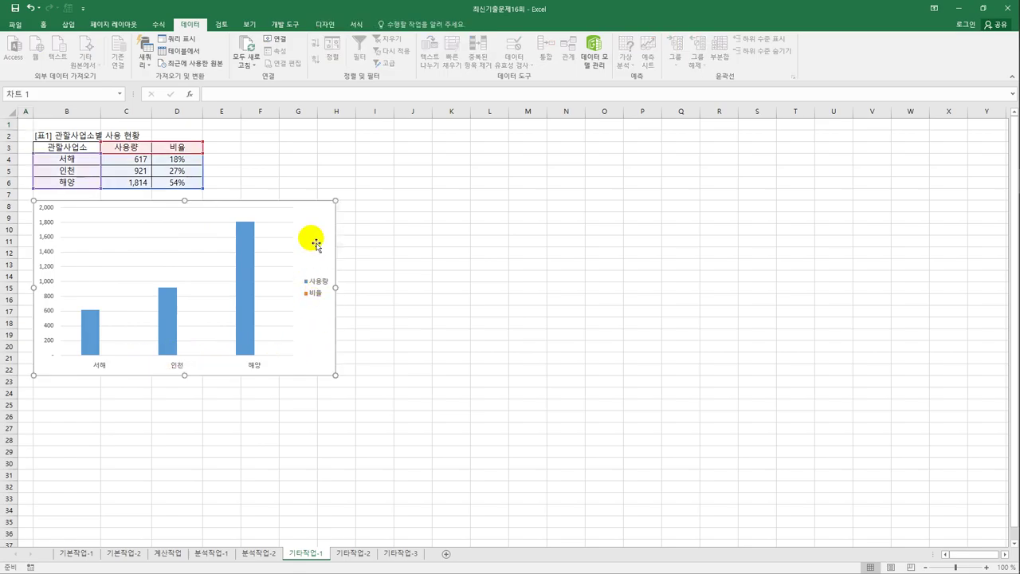
pyautogui.rightClick(311, 215)
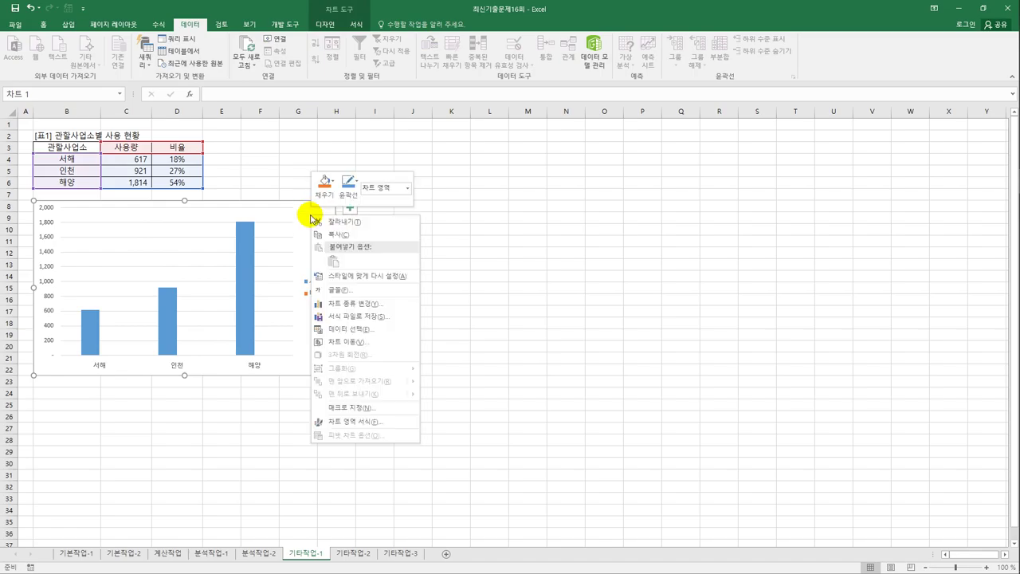
pyautogui.click(345, 303)
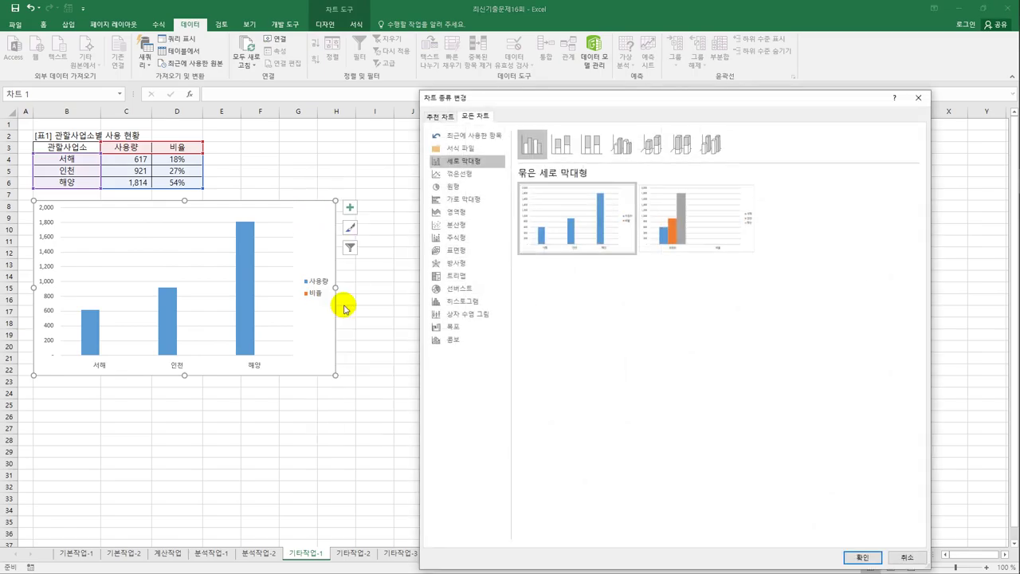
pyautogui.click(456, 341)
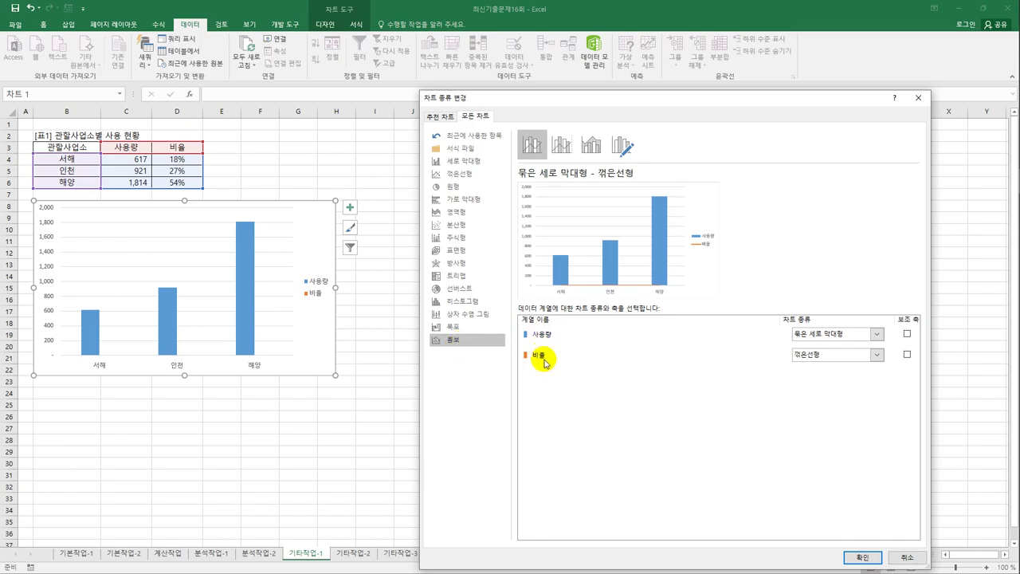
pyautogui.moveTo(572, 102); pyautogui.dragTo(476, 58)
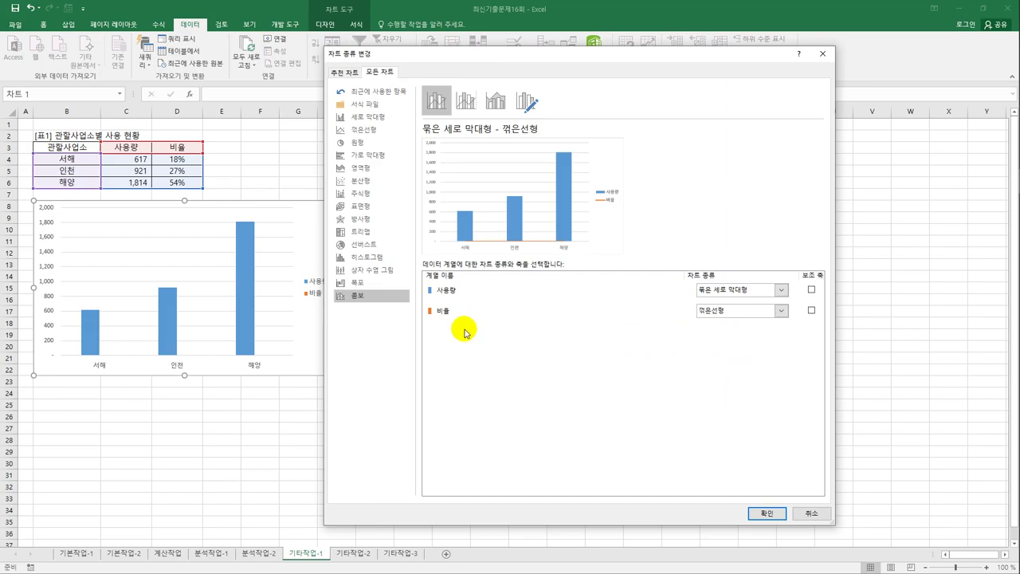
pyautogui.click(782, 312)
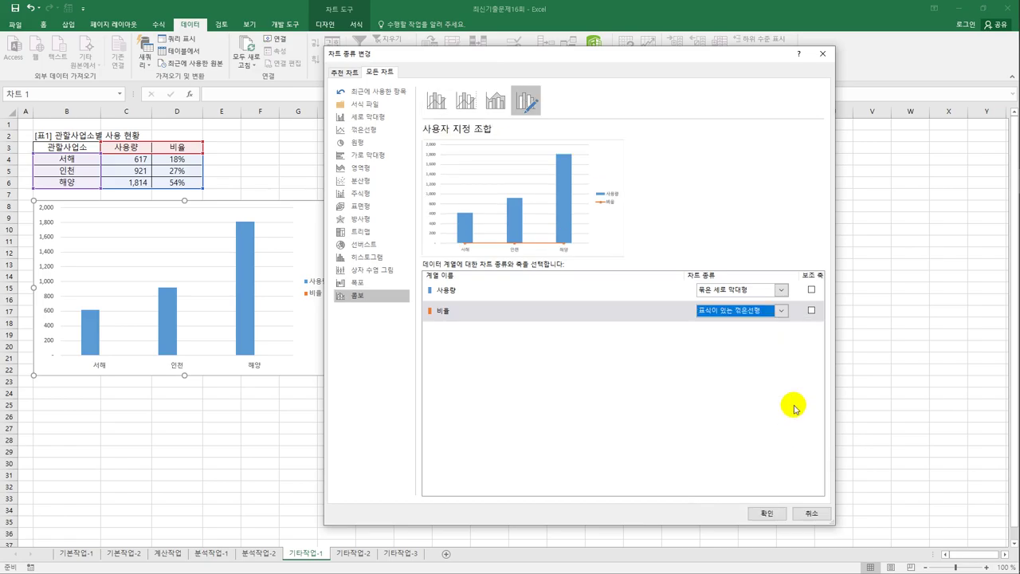
pyautogui.click(811, 310)
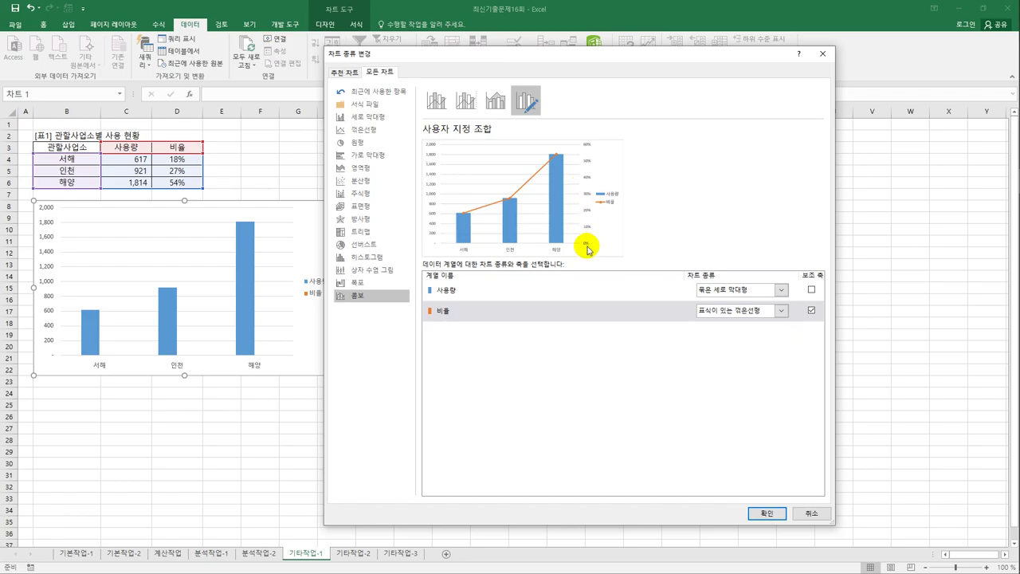
pyautogui.click(767, 513)
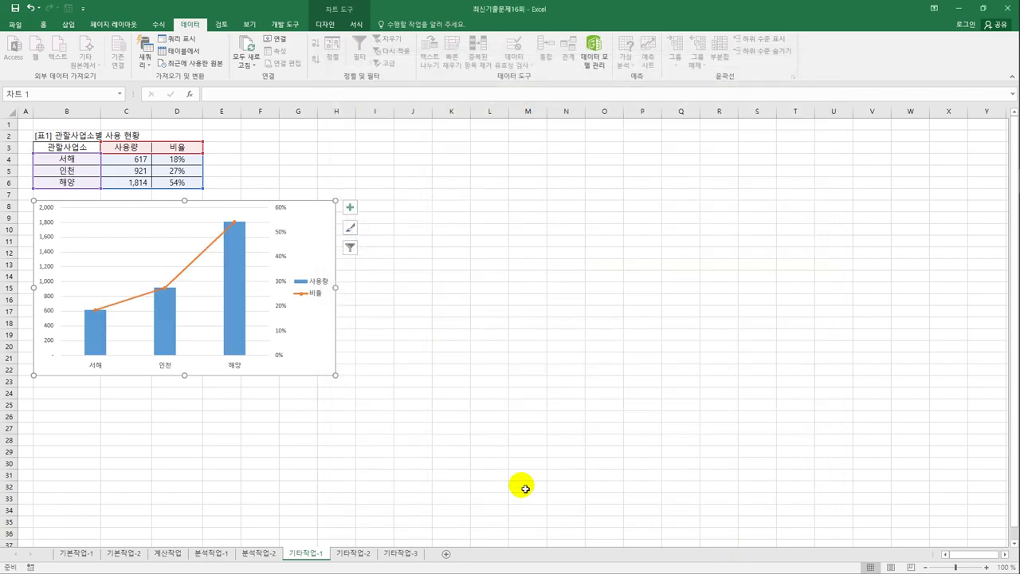
# - Add a chart title and a primary vertical axis title to the chart
pyautogui.click(351, 209)
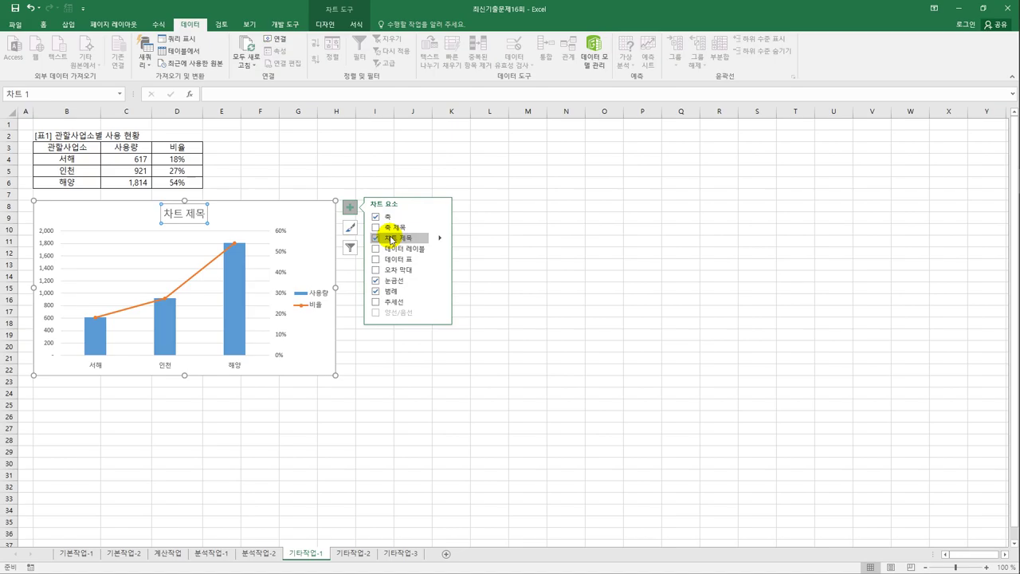
pyautogui.click(439, 229)
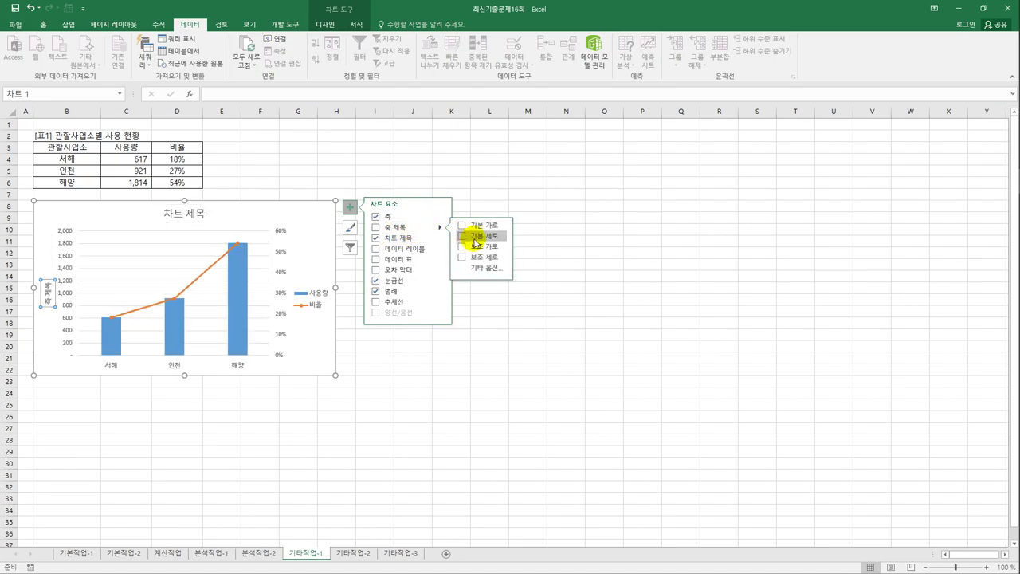
pyautogui.click(475, 236)
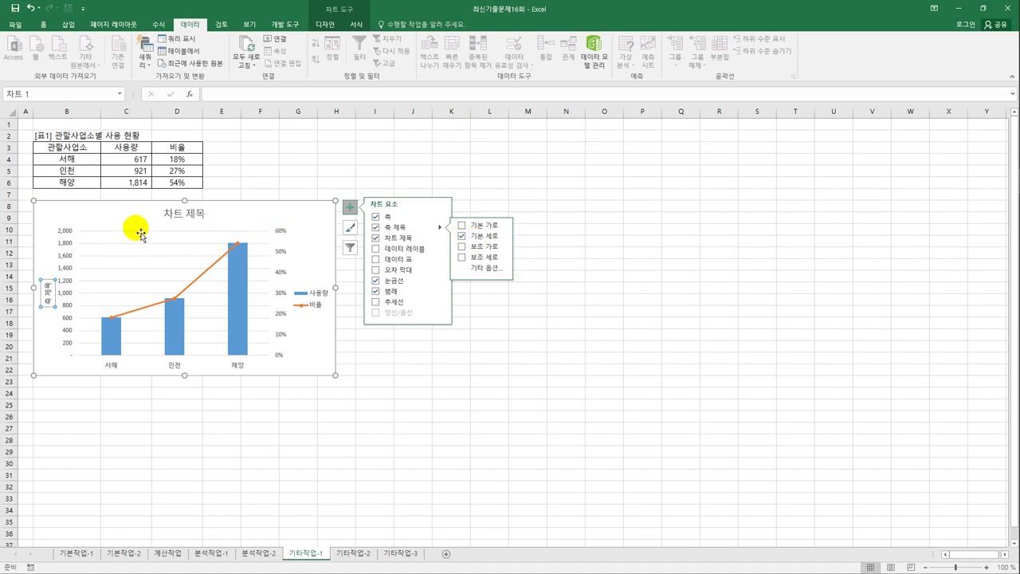
# - Set the chart title text to 관할사업소별 사용 현황
pyautogui.click(173, 223)
pyautogui.moveTo(165, 216); pyautogui.dragTo(203, 219)
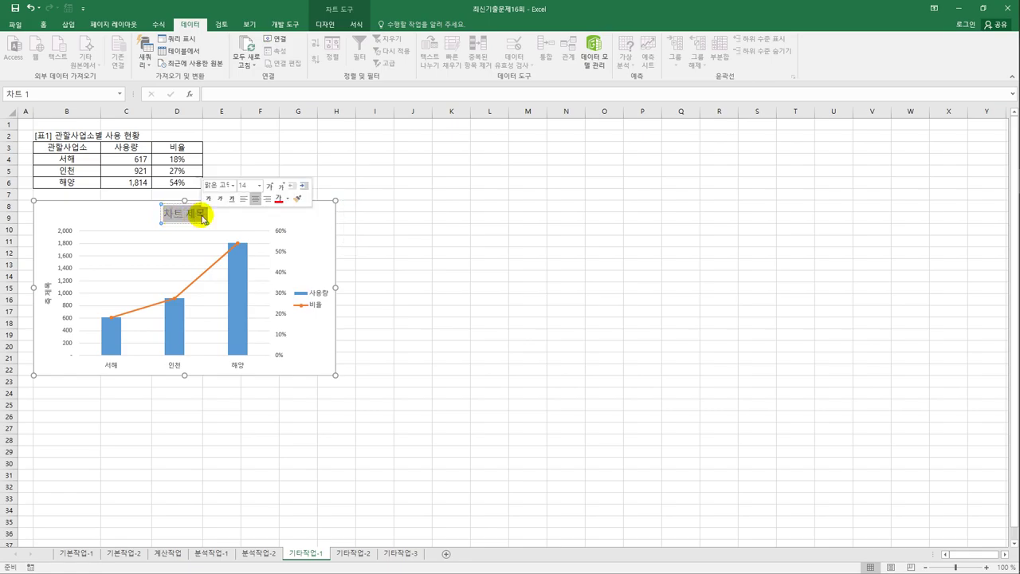
pyautogui.write('관할')
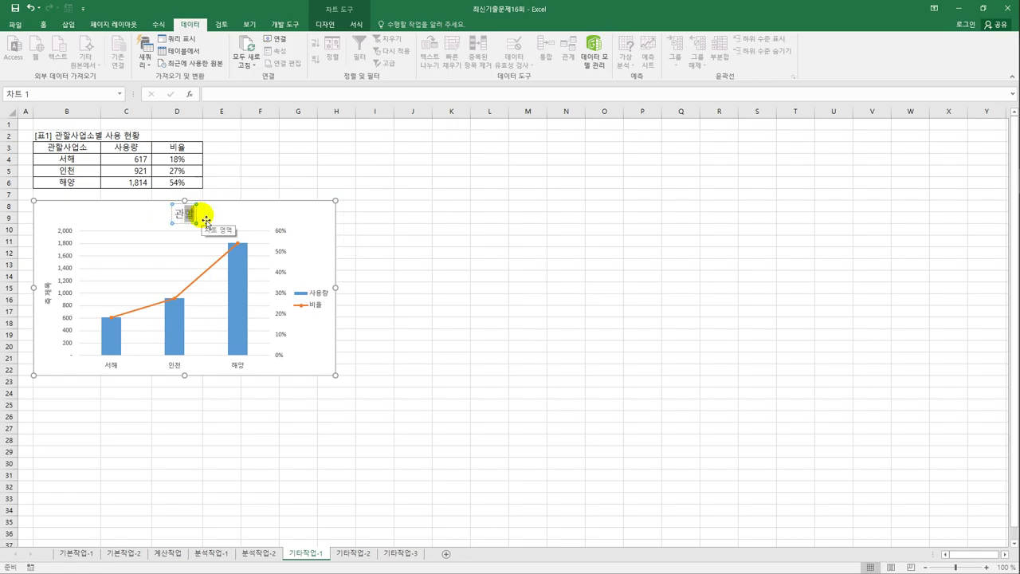
pyautogui.write('사업소별 사용 현황')
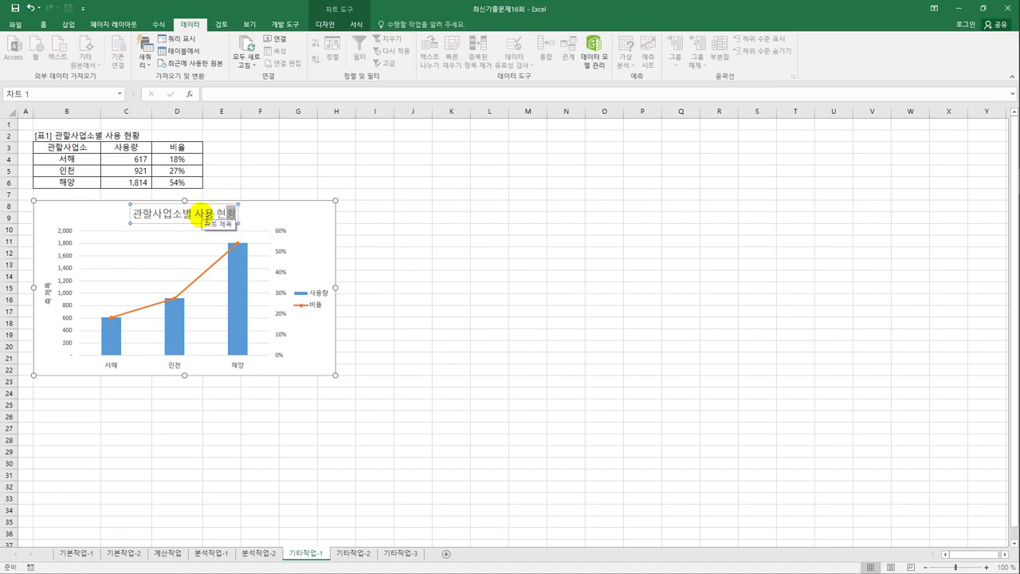
# - Set the primary vertical axis title text to 사용량
pyautogui.click(47, 292)
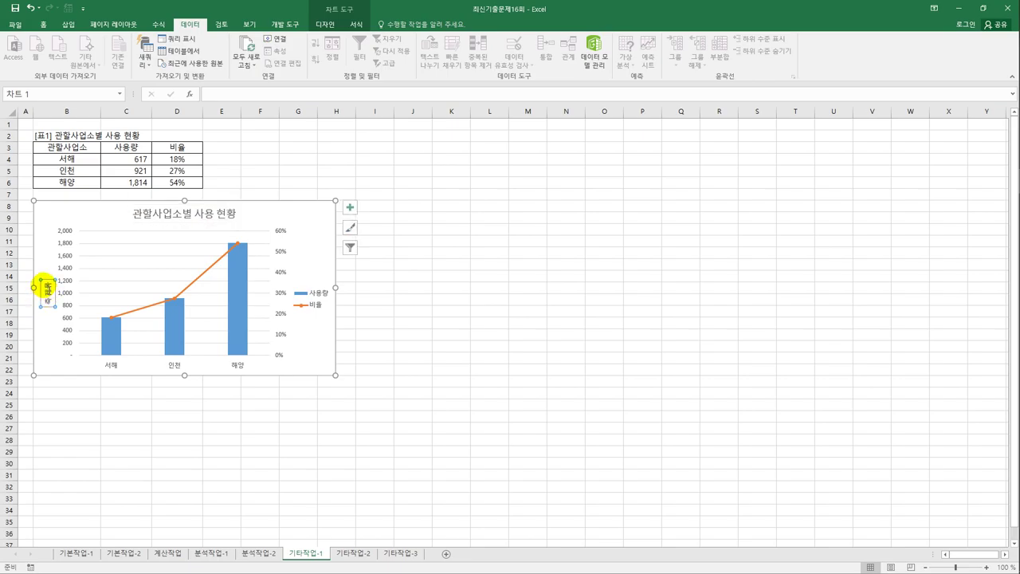
pyautogui.moveTo(46, 287); pyautogui.dragTo(56, 307)
pyautogui.write('사용량')
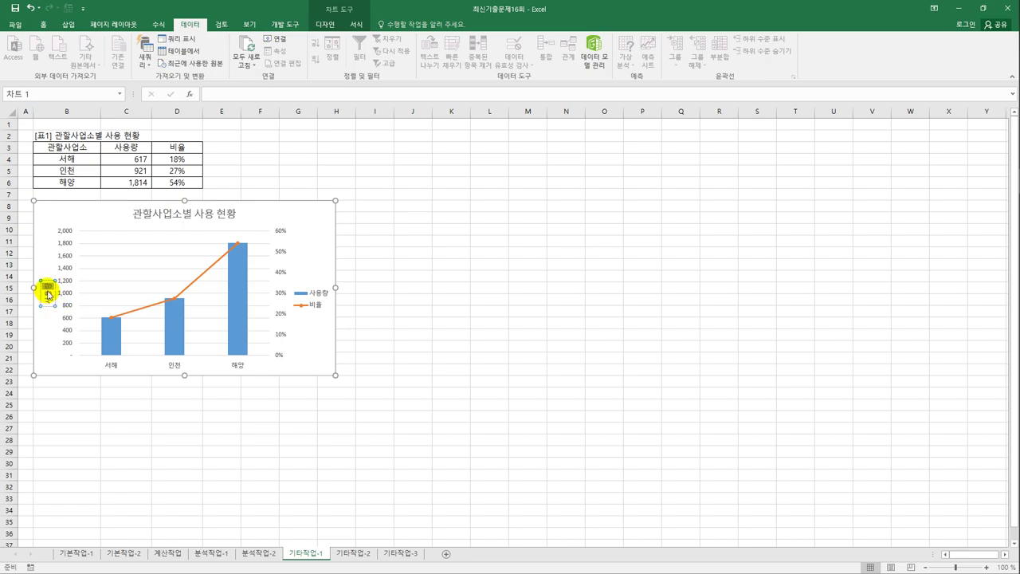
# - Set the text direction of the 사용량 axis title to 세로
pyautogui.click(49, 284)
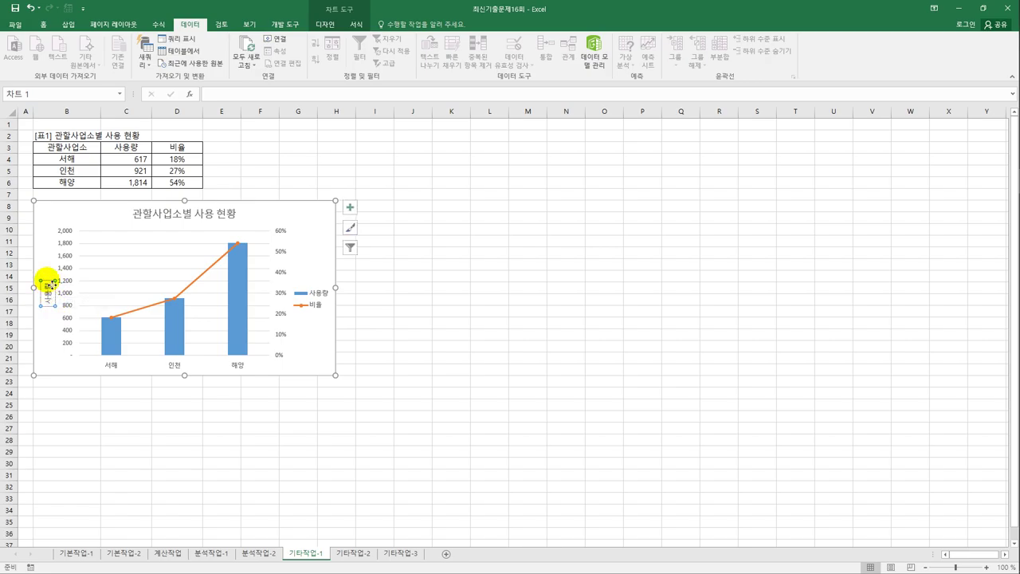
pyautogui.rightClick(49, 285)
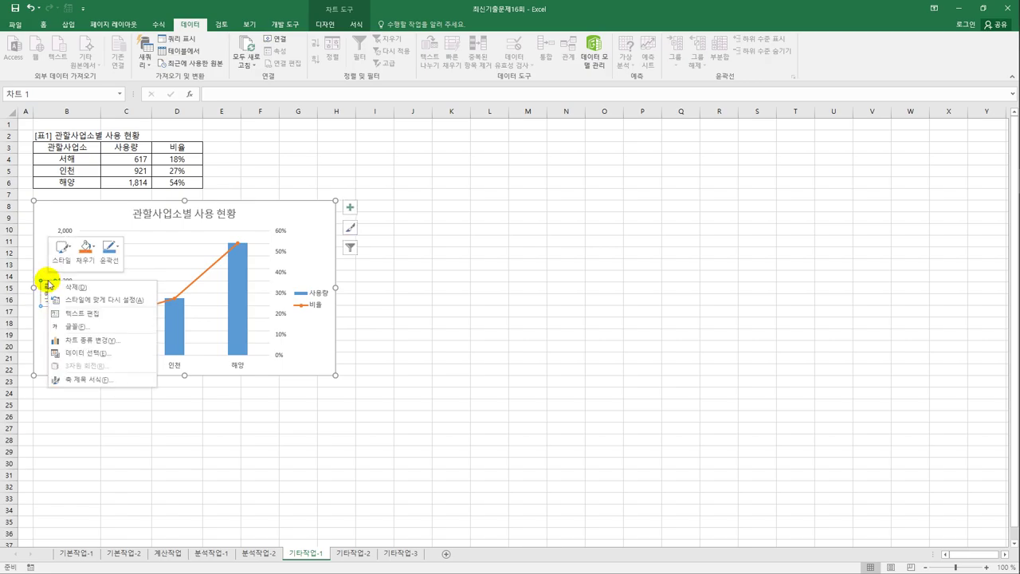
pyautogui.click(96, 381)
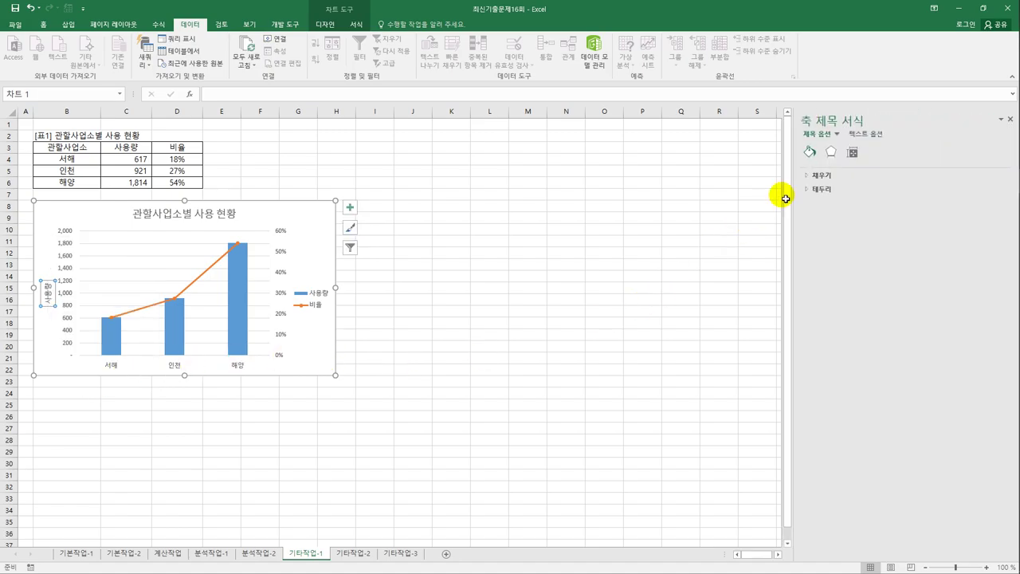
pyautogui.click(853, 155)
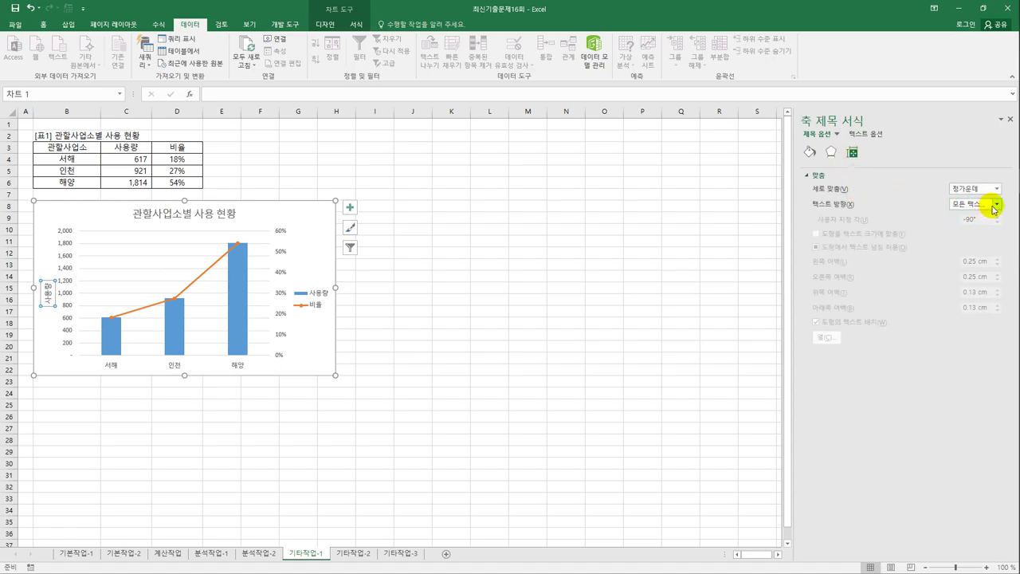
pyautogui.click(996, 204)
pyautogui.click(965, 258)
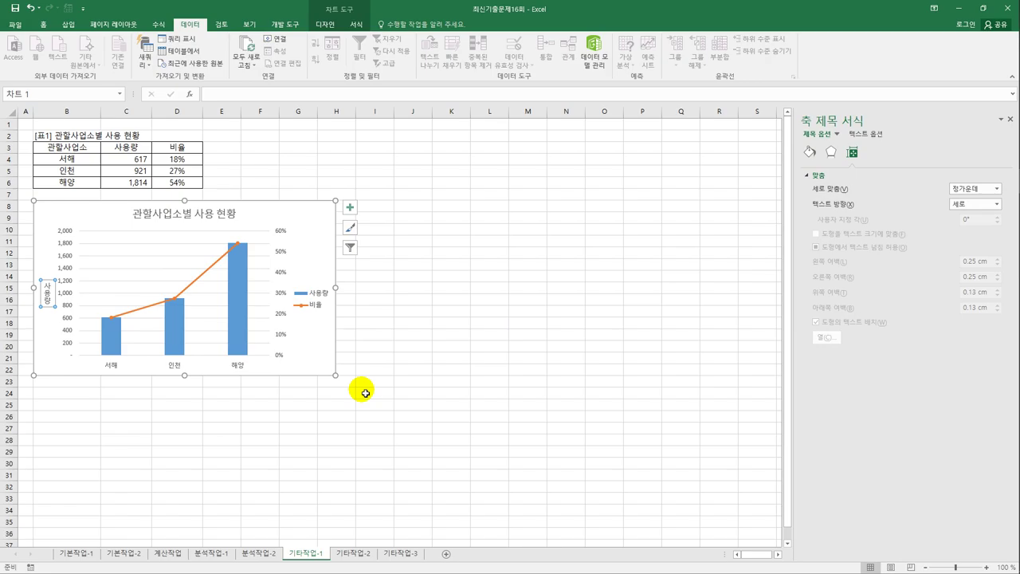
# - Set the major unit of the chart's primary vertical axis to 400
pyautogui.click(66, 248)
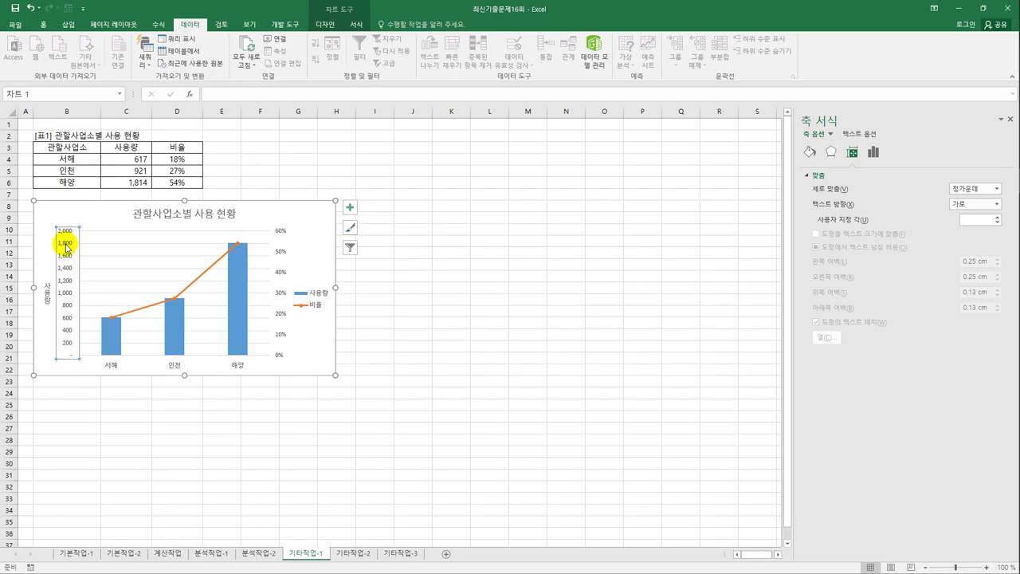
pyautogui.click(874, 153)
pyautogui.click(842, 173)
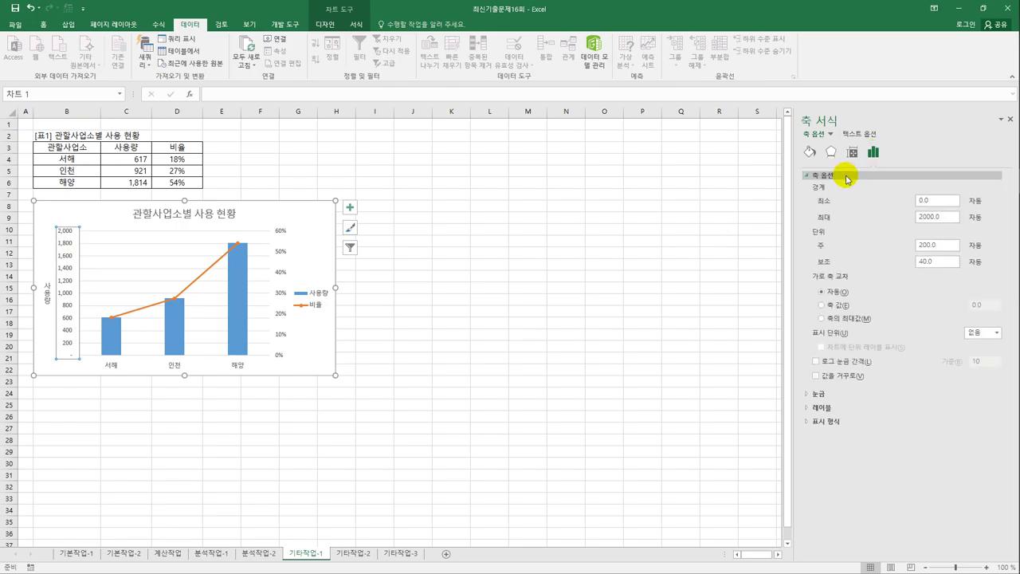
pyautogui.moveTo(941, 222); pyautogui.dragTo(915, 221)
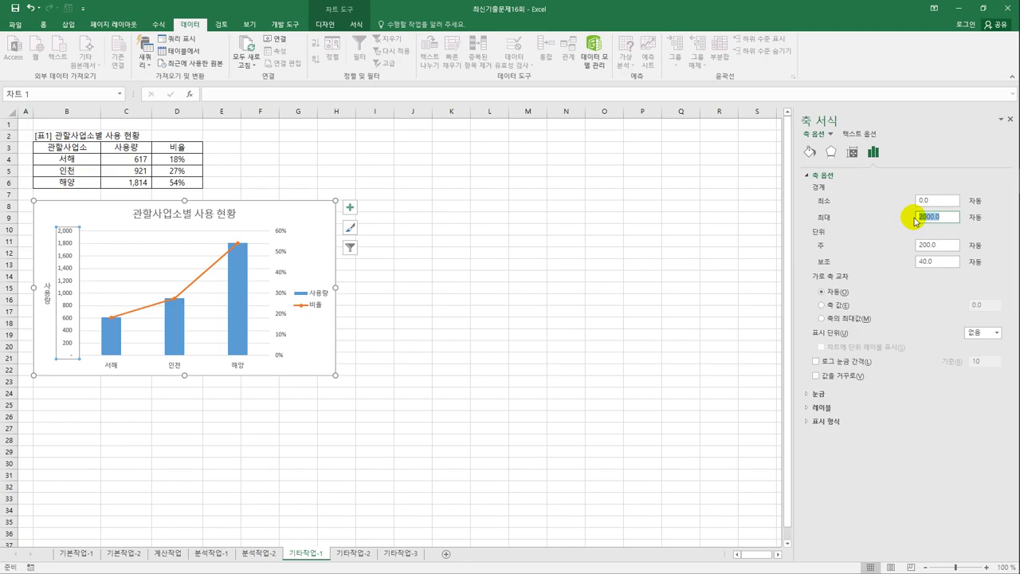
pyautogui.moveTo(953, 245); pyautogui.dragTo(920, 246)
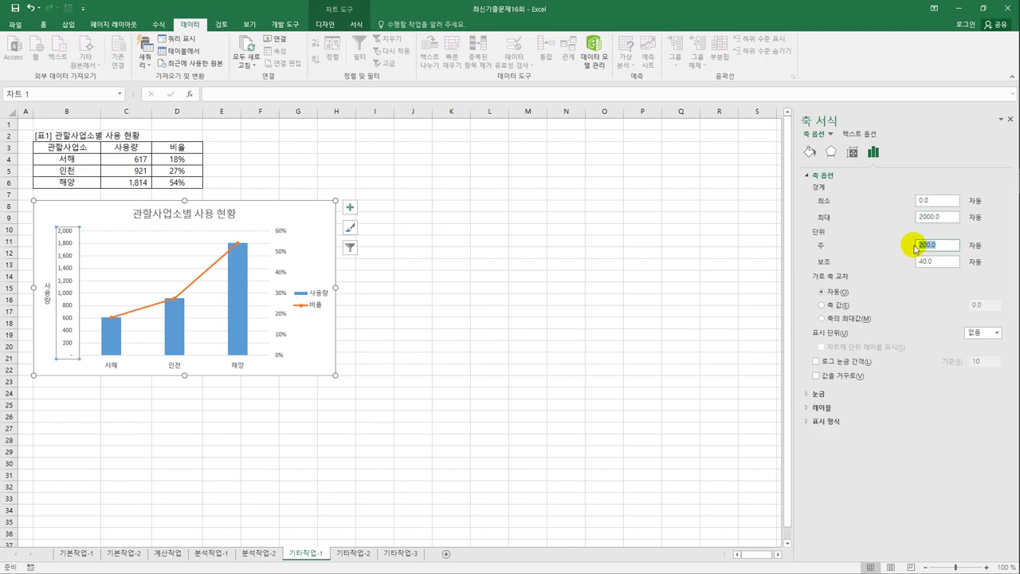
pyautogui.write('400')
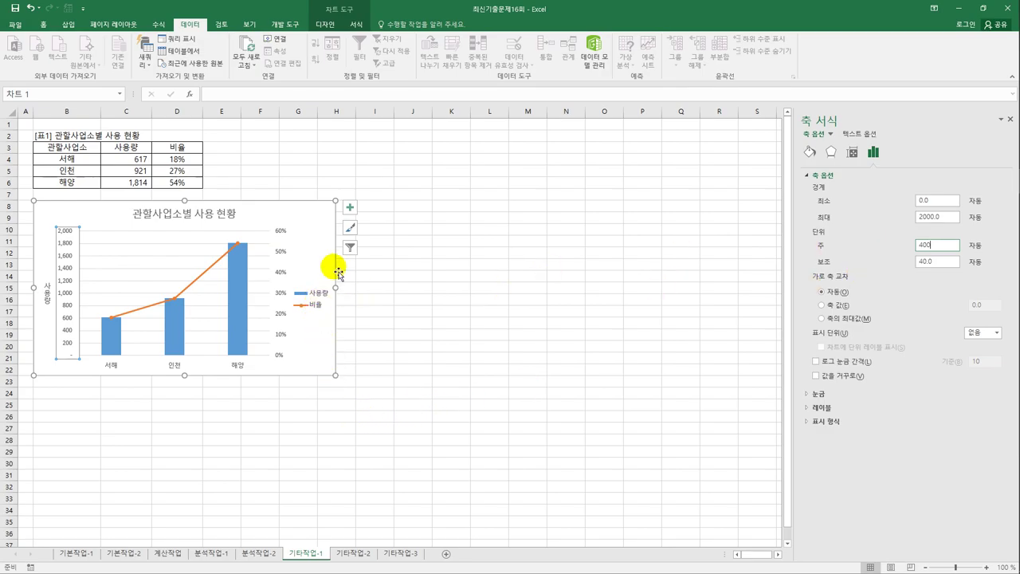
# - Set the secondary vertical axis's maximum bound to 0.6 in the axis options
pyautogui.click(281, 253)
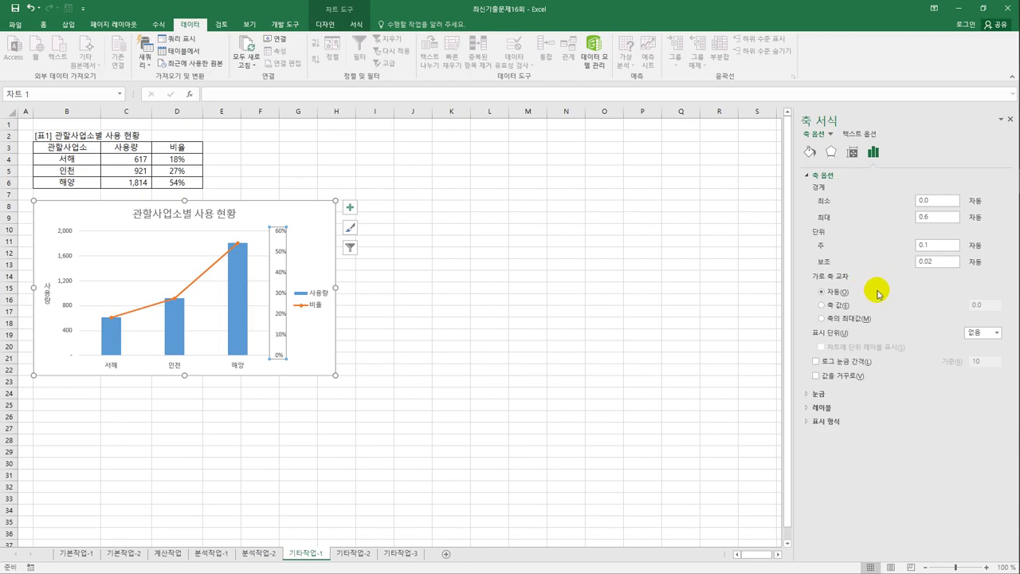
pyautogui.click(945, 248)
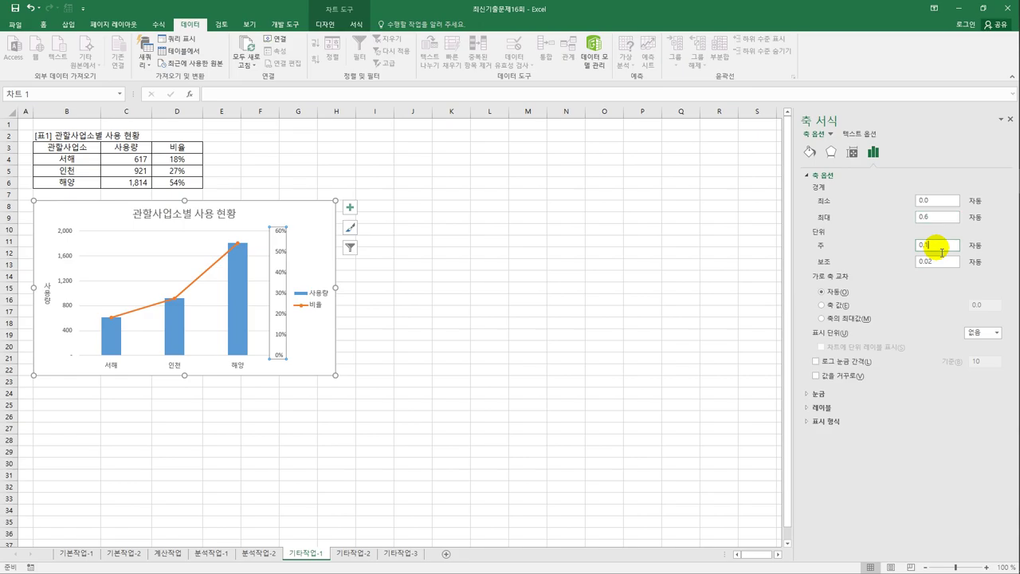
pyautogui.doubleClick(936, 215)
pyautogui.write('0')
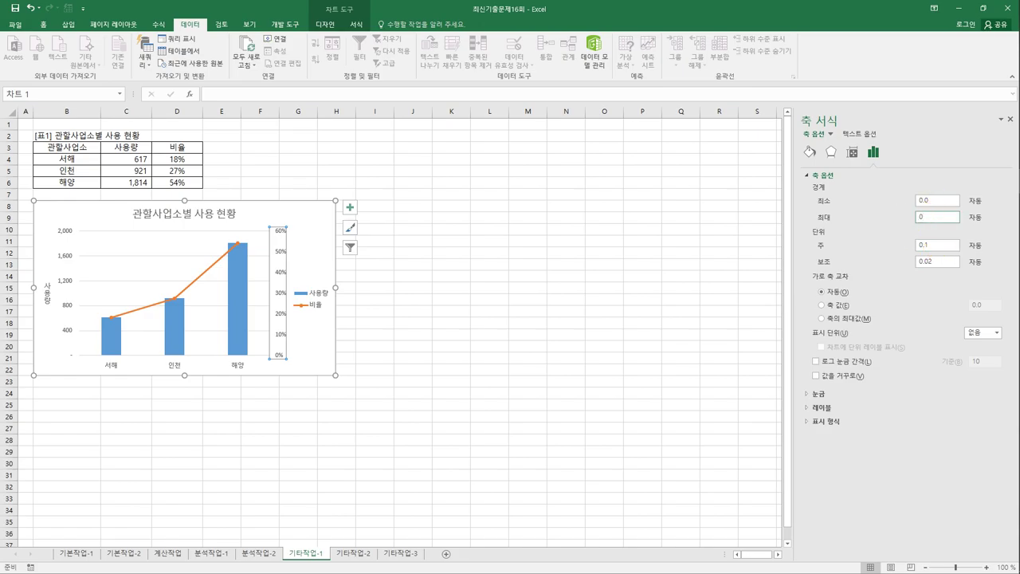
pyautogui.write('.6')
pyautogui.click(943, 247)
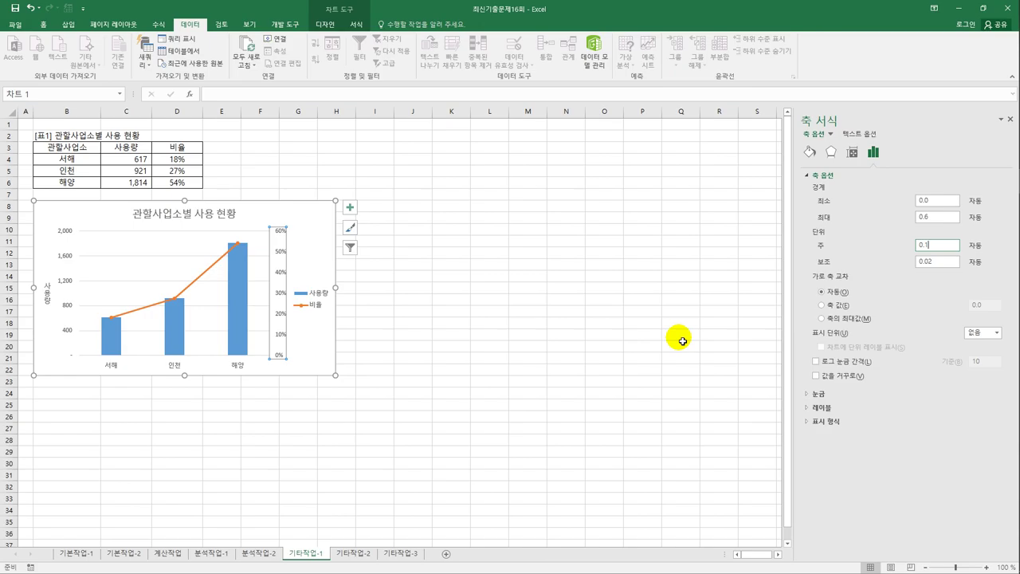
pyautogui.click(430, 421)
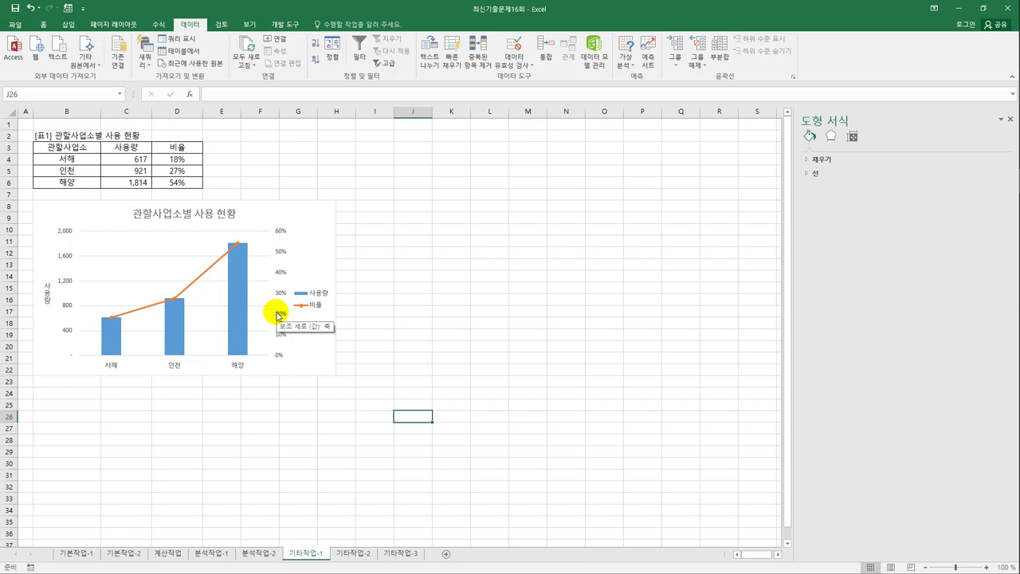
# - Apply the orange-outlined theme shape style from the first row of styles to the chart legend
pyautogui.click(316, 297)
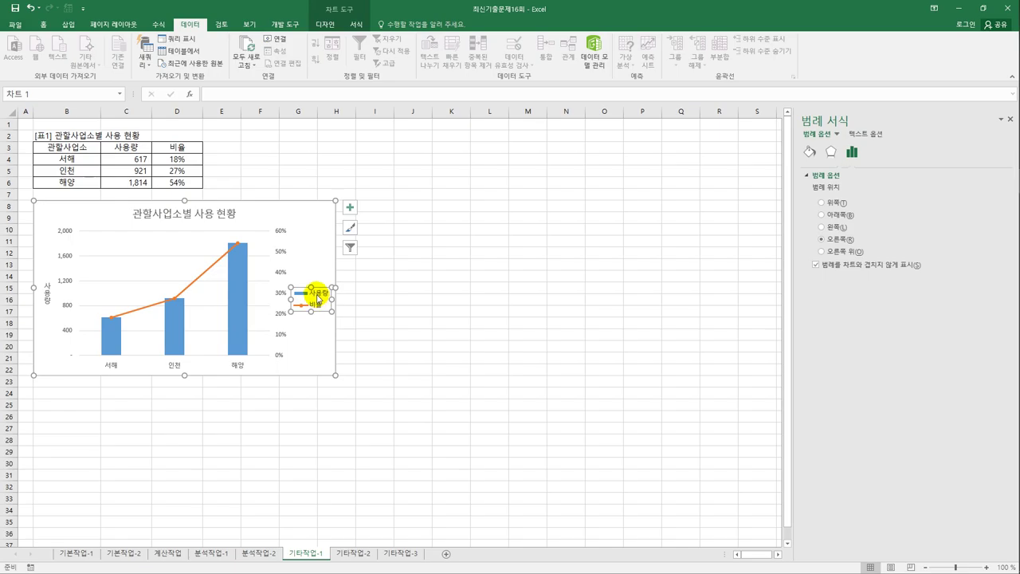
pyautogui.click(352, 25)
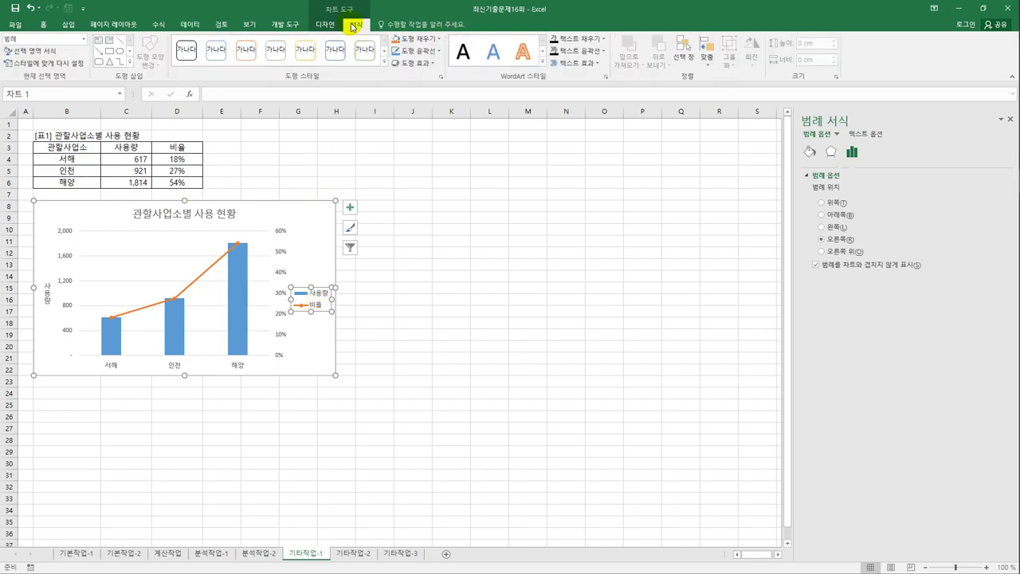
pyautogui.click(384, 61)
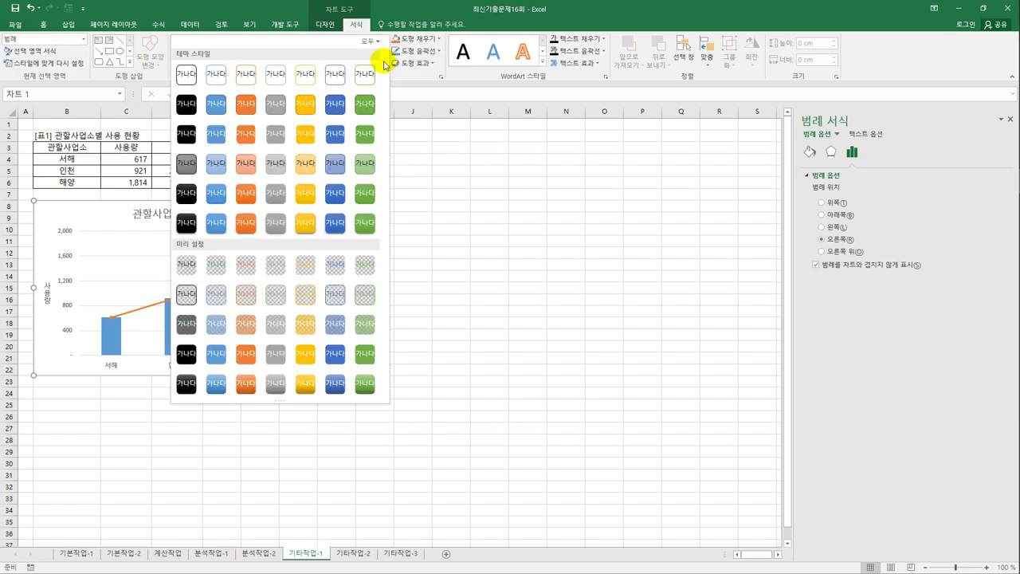
pyautogui.click(252, 83)
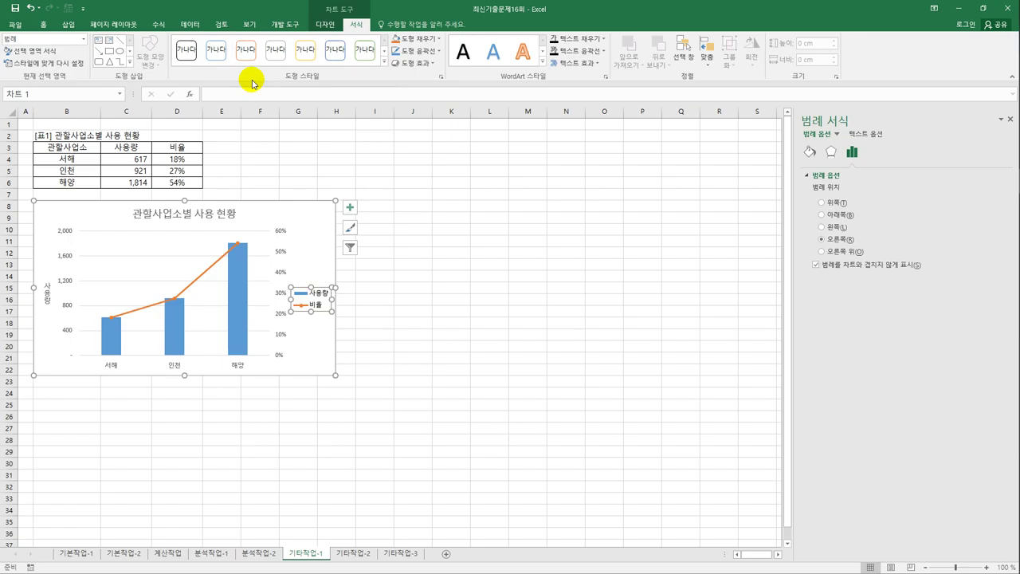
pyautogui.click(399, 299)
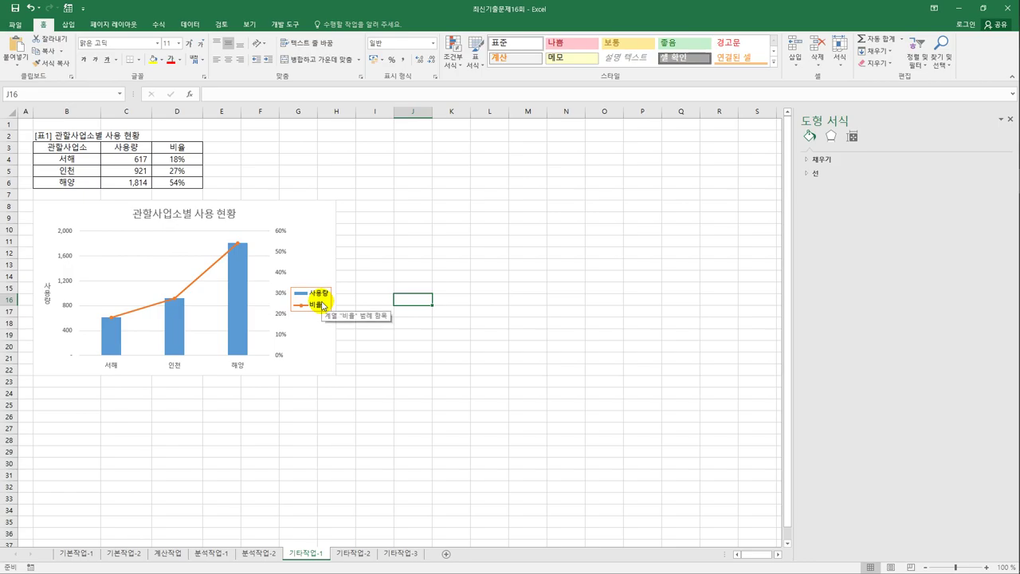
# - Turn on rounded corners (둥근 모서리) for the chart area's border
pyautogui.click(328, 233)
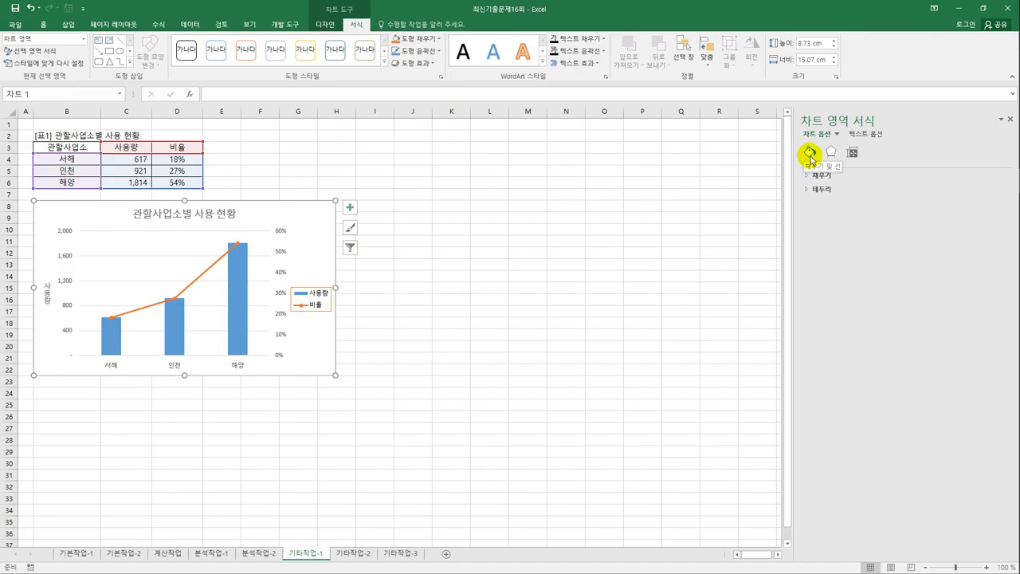
pyautogui.click(816, 189)
pyautogui.click(850, 444)
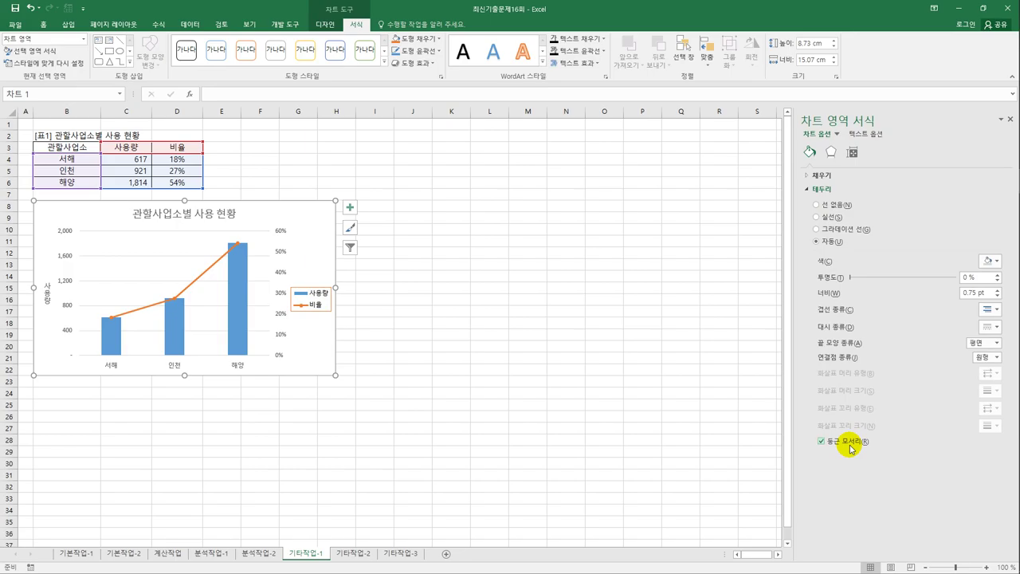
# - Apply the centre preset of the 안쪽 shadow group to the chart area
pyautogui.click(831, 154)
pyautogui.click(825, 174)
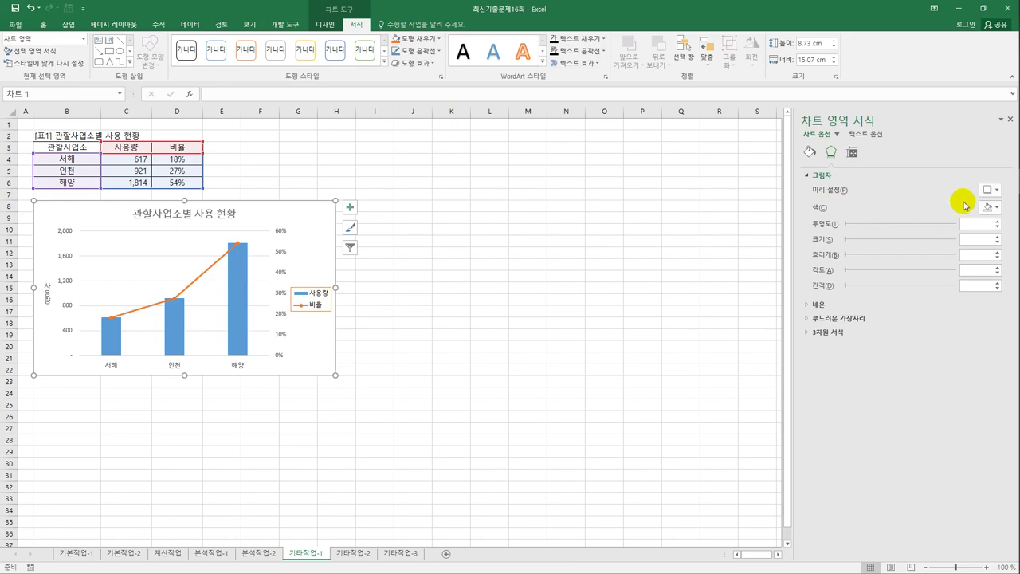
pyautogui.click(997, 195)
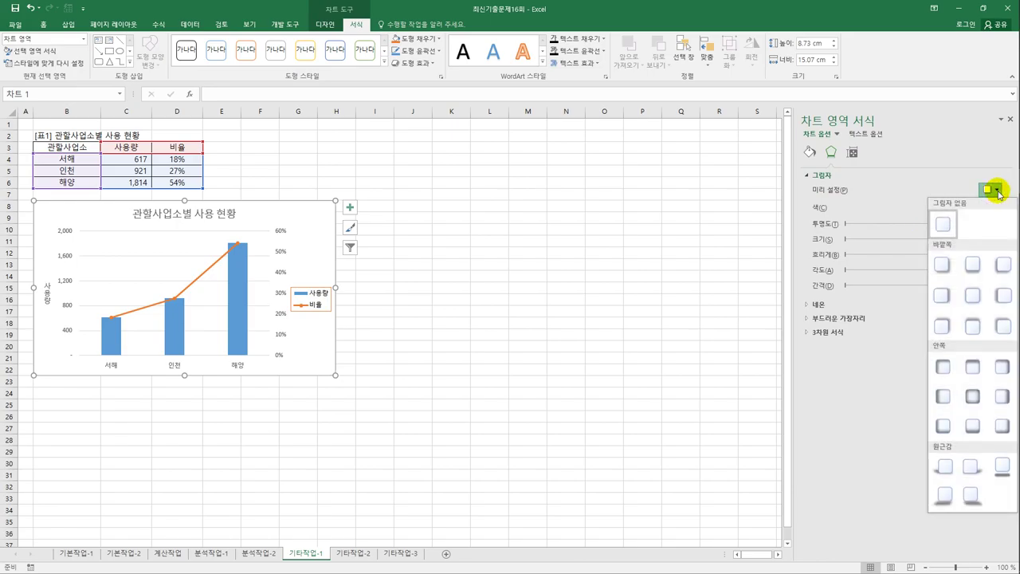
pyautogui.click(971, 396)
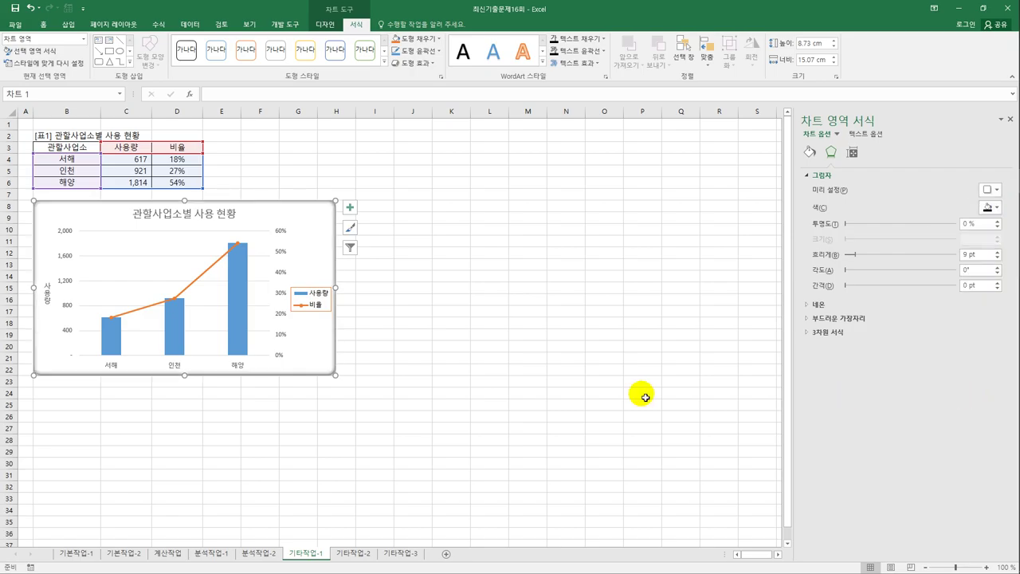
pyautogui.click(441, 374)
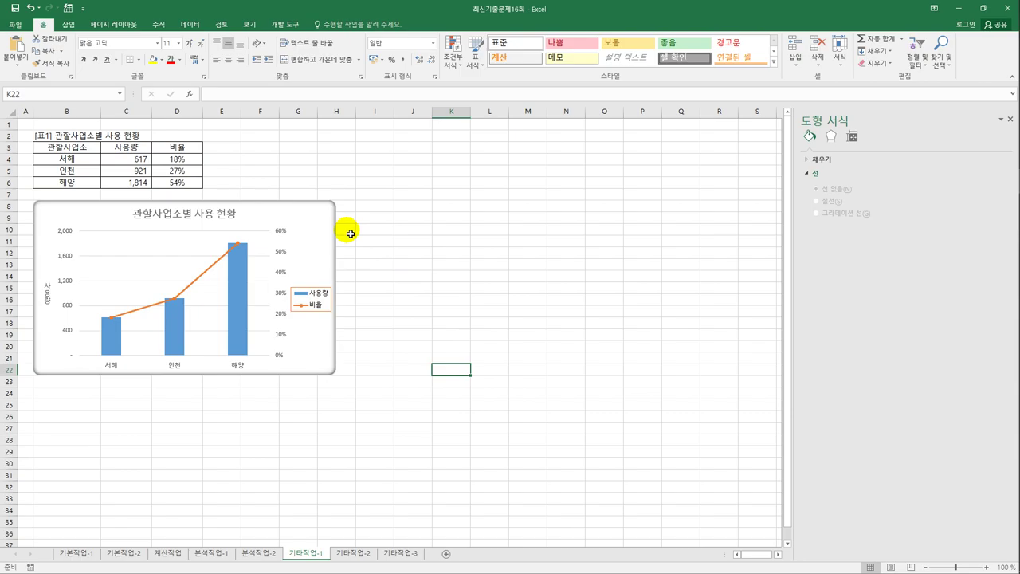
pyautogui.click(416, 419)
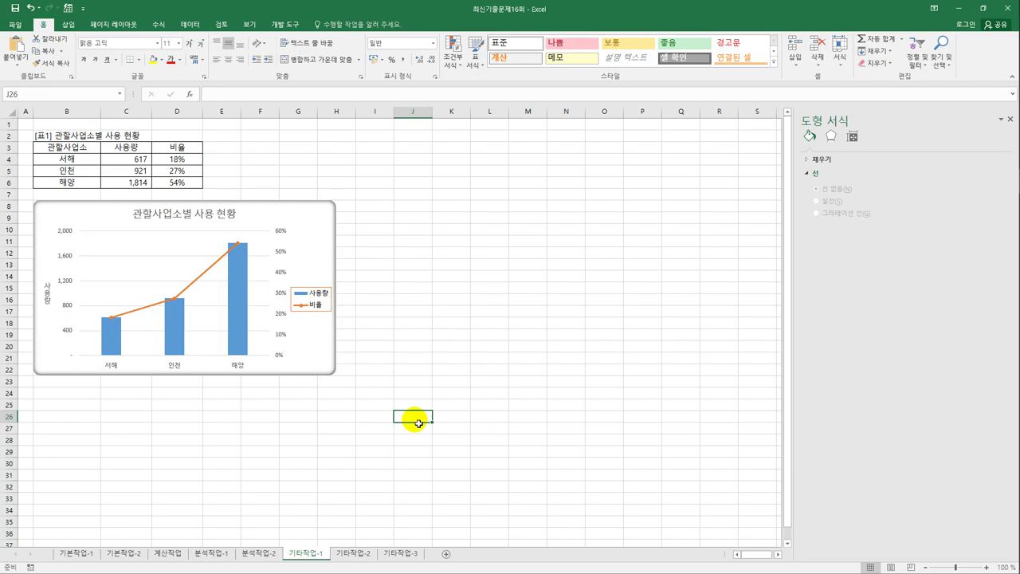
# - On the 기타작업-2 sheet, start recording a macro named 서식적용 stored in the current workbook
pyautogui.click(355, 553)
pyautogui.click(553, 385)
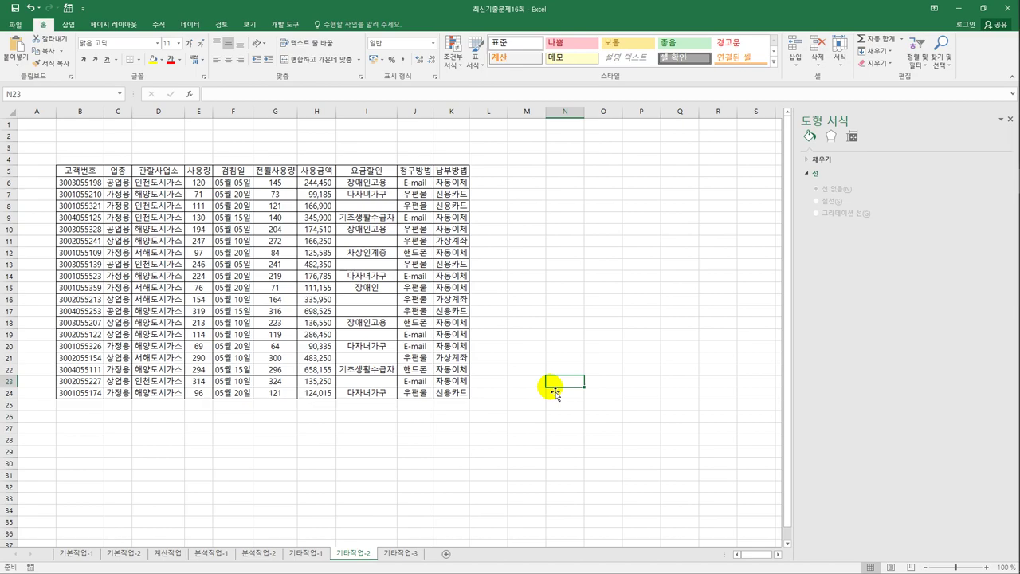
pyautogui.click(567, 191)
pyautogui.click(656, 185)
pyautogui.click(627, 221)
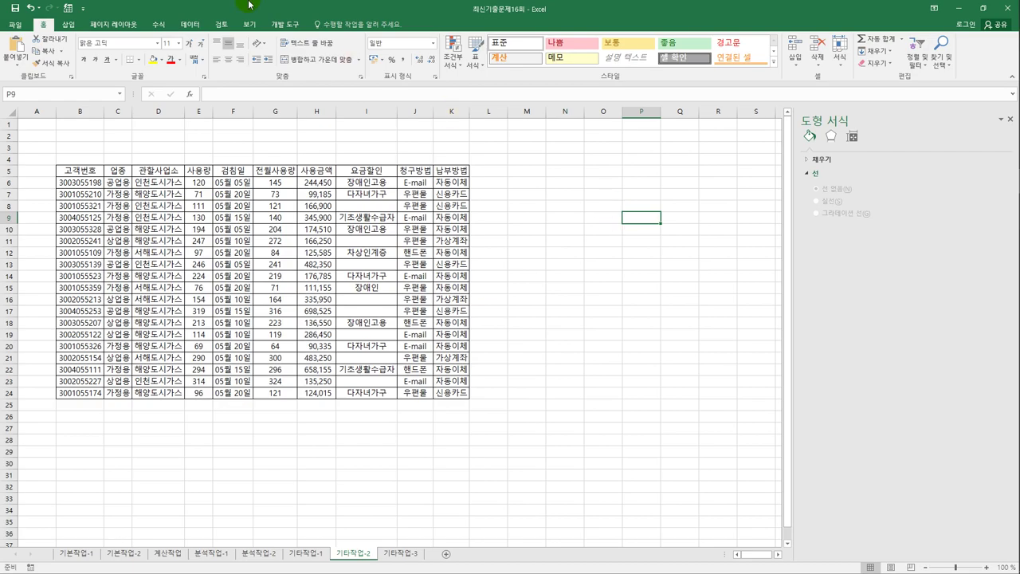
pyautogui.click(279, 24)
pyautogui.click(74, 42)
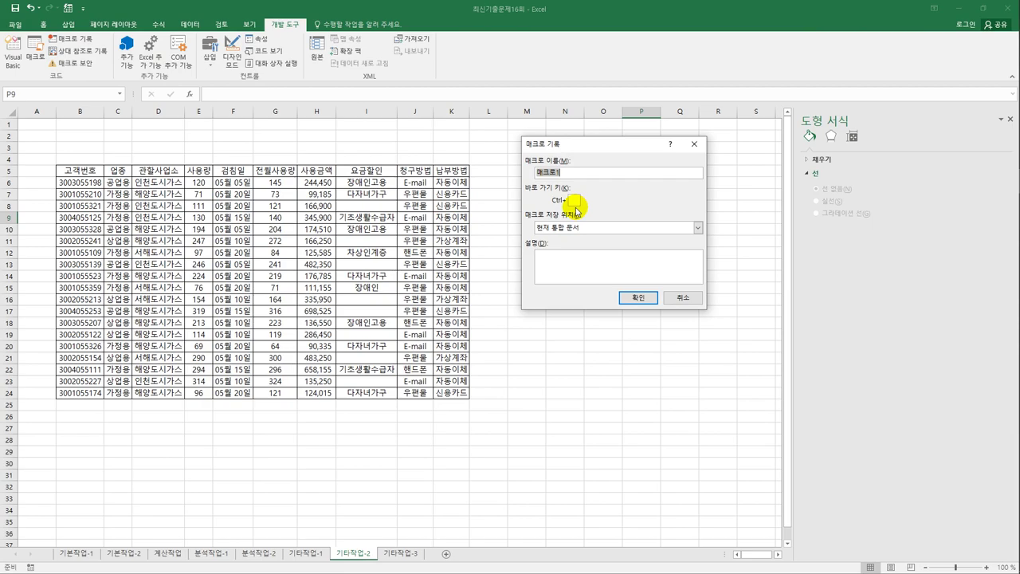
pyautogui.write('서식적용')
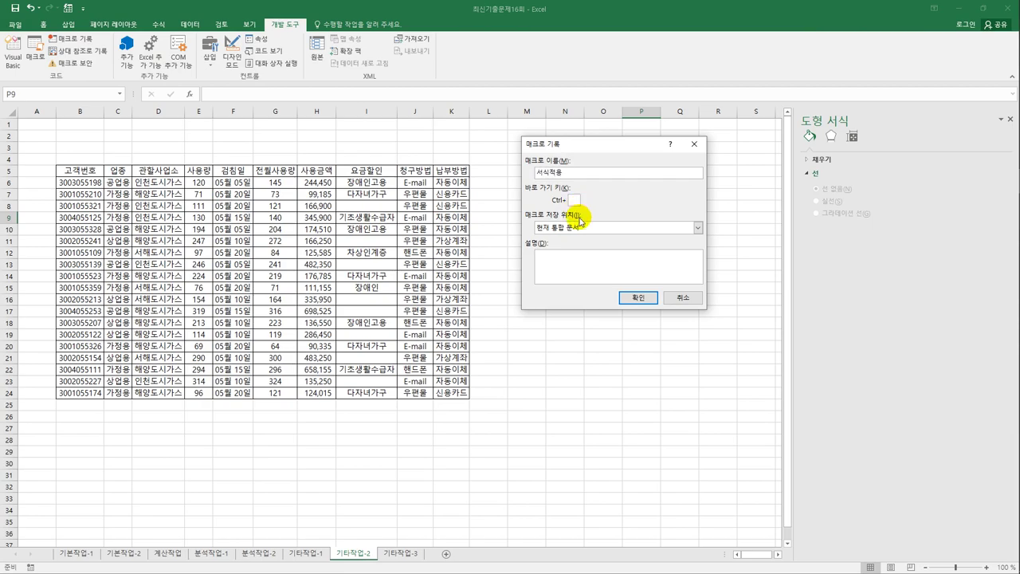
pyautogui.click(627, 301)
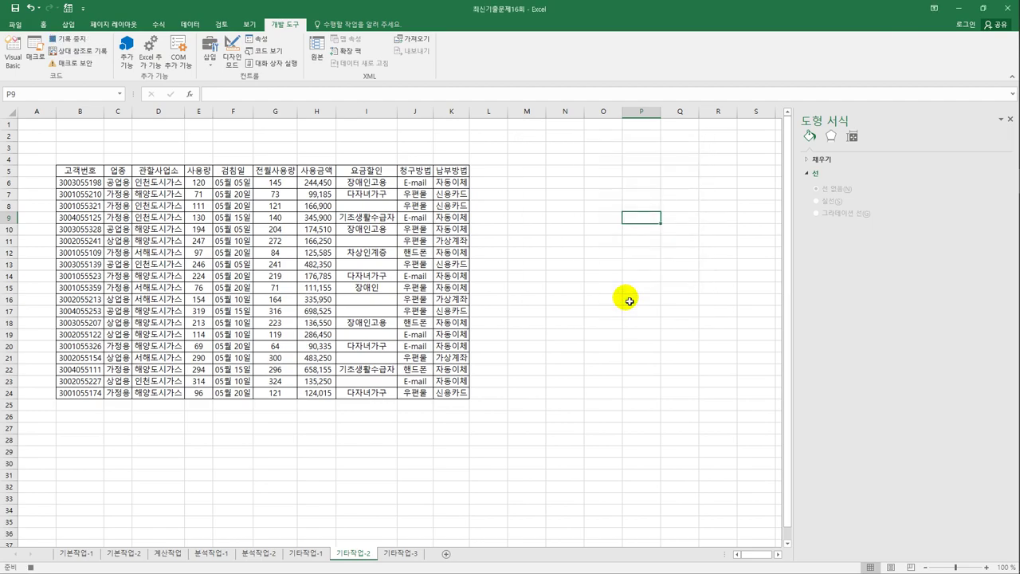
# - Open the 사용자 지정 number format settings for the 사용량 values in E6:E24
pyautogui.click(199, 183)
pyautogui.moveTo(200, 185); pyautogui.dragTo(206, 399)
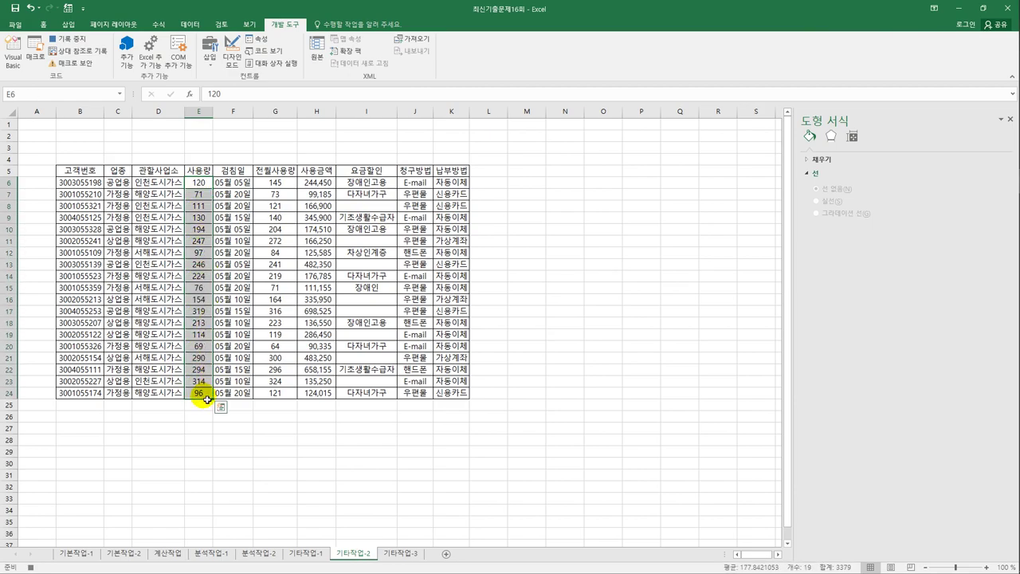
pyautogui.rightClick(203, 216)
pyautogui.click(243, 398)
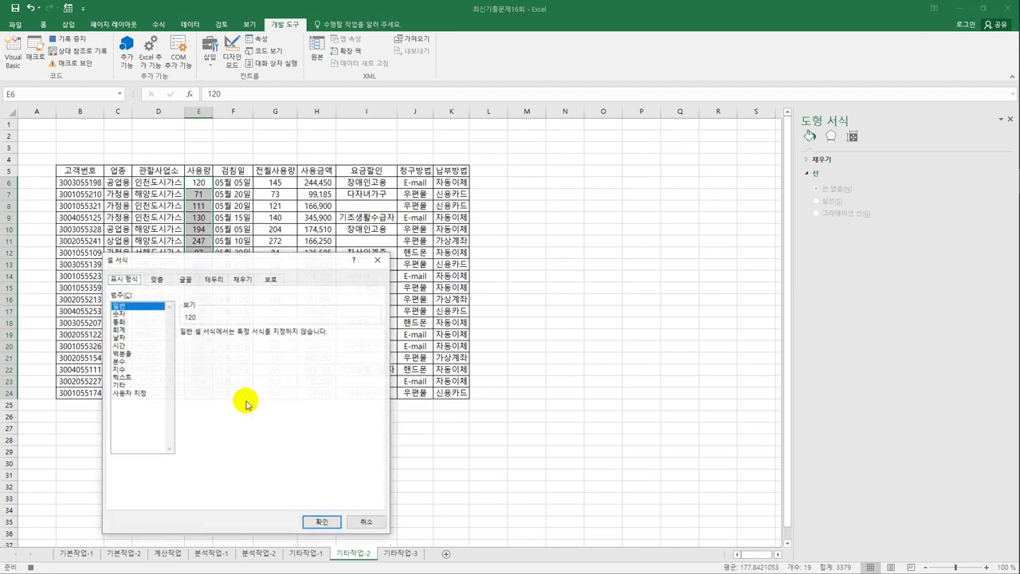
pyautogui.moveTo(278, 268); pyautogui.dragTo(507, 176)
pyautogui.click(367, 300)
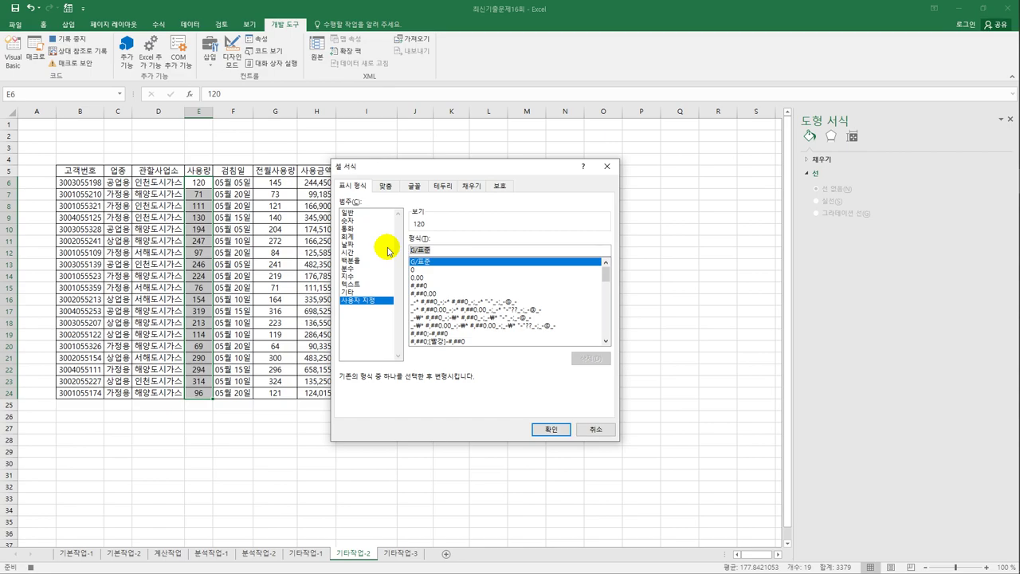
# - Begin the 사용량 custom format code with [빨강][>=200]# for values of 200 or more
pyautogui.write('[')
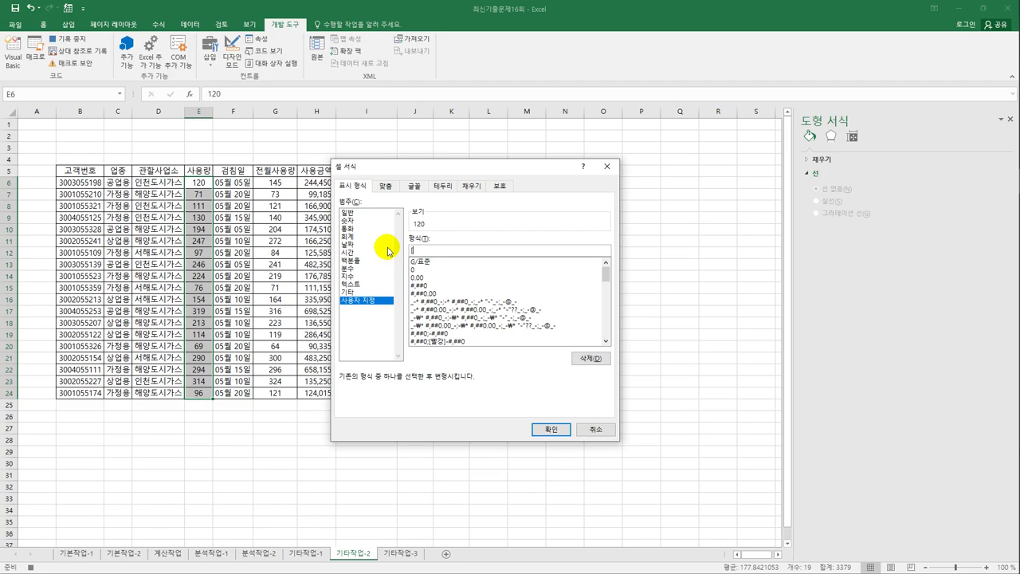
pyautogui.write('ㅇ')
pyautogui.write('빨강]')
pyautogui.write('[>=')
pyautogui.write('200')
pyautogui.write(']')
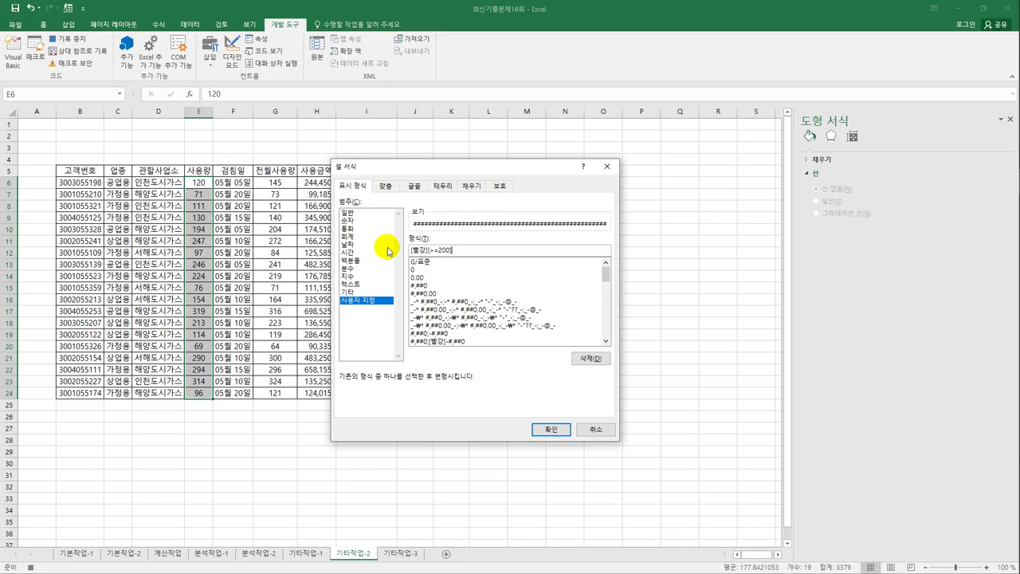
pyautogui.write('#')
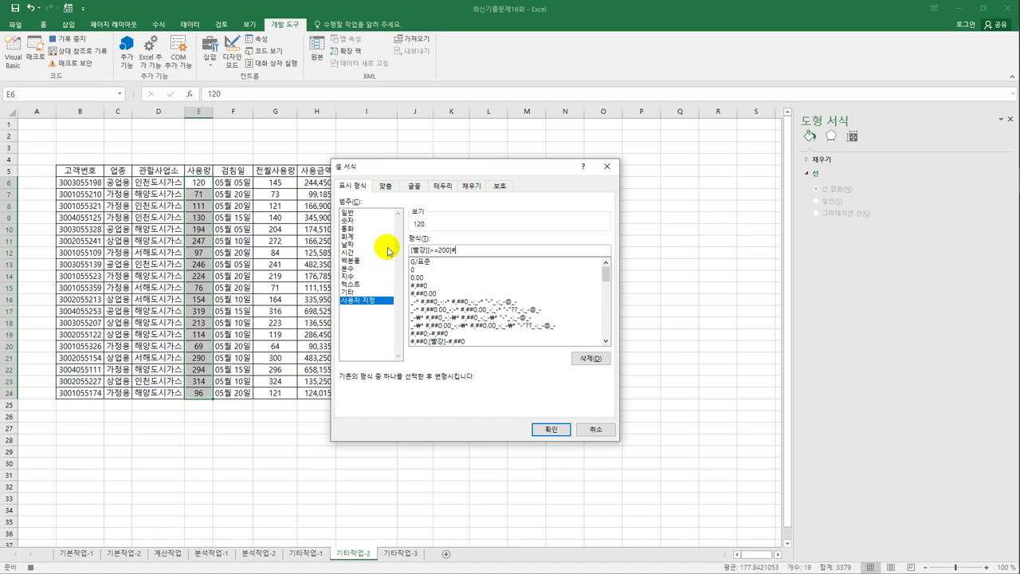
# - Complete the format code with ;[파랑][<=100]#;# and apply it to the 사용량 values
pyautogui.write(';')
pyautogui.write(';[')
pyautogui.write('파랑]')
pyautogui.write('#')
pyautogui.write('<=100]')
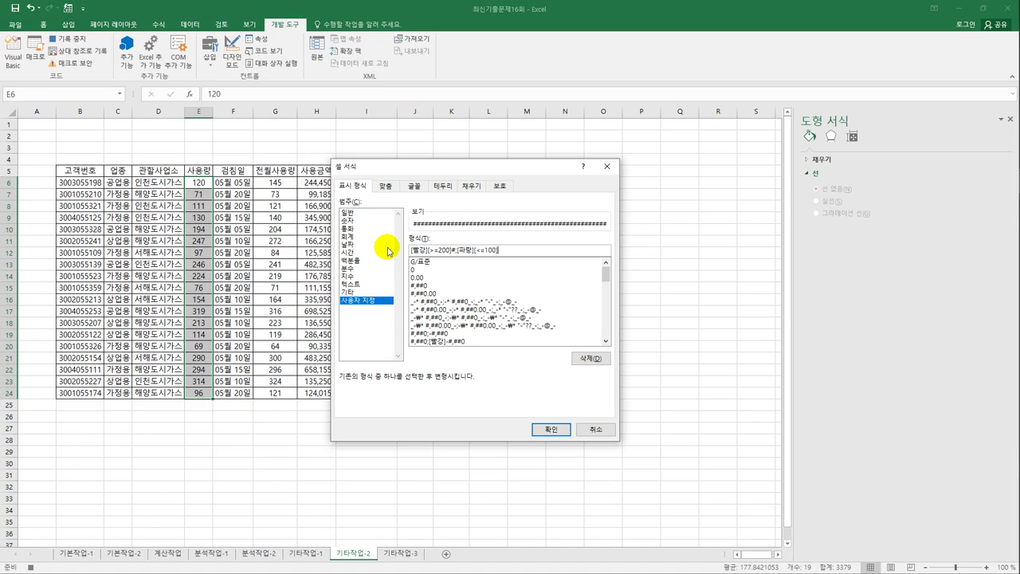
pyautogui.write('#;')
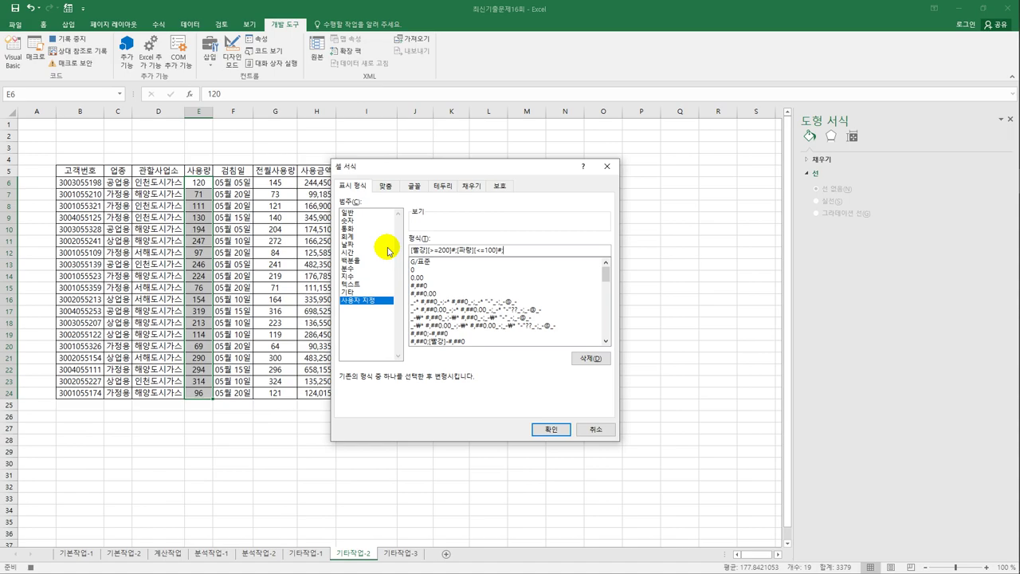
pyautogui.write('#')
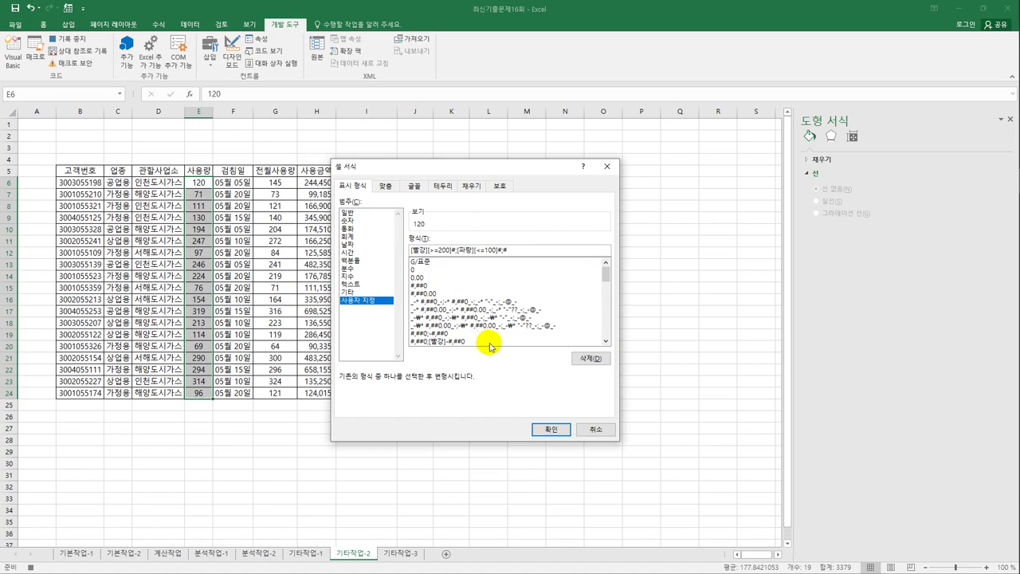
pyautogui.click(543, 428)
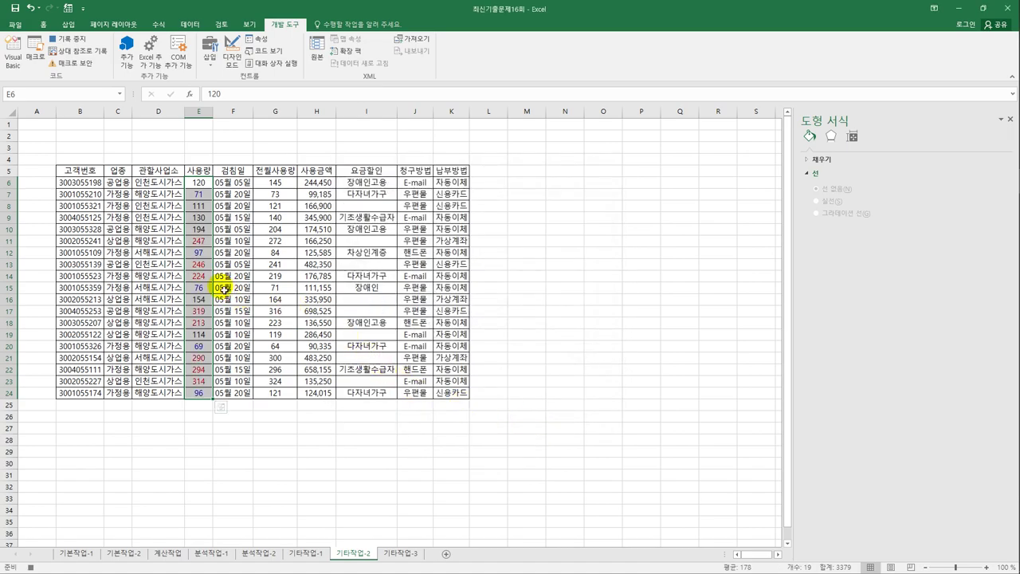
# - Stop recording the 서식적용 macro
pyautogui.click(203, 241)
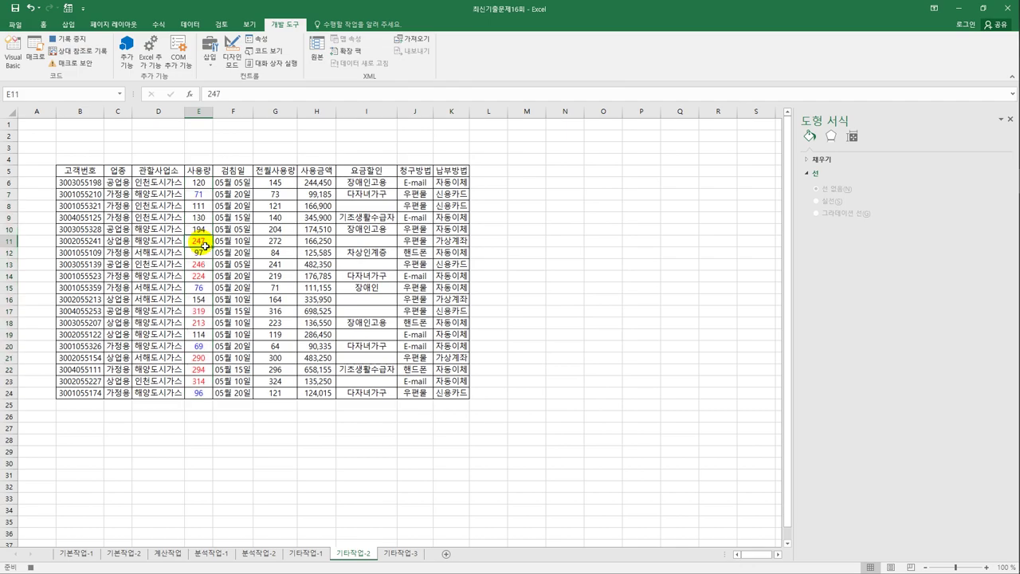
pyautogui.click(205, 287)
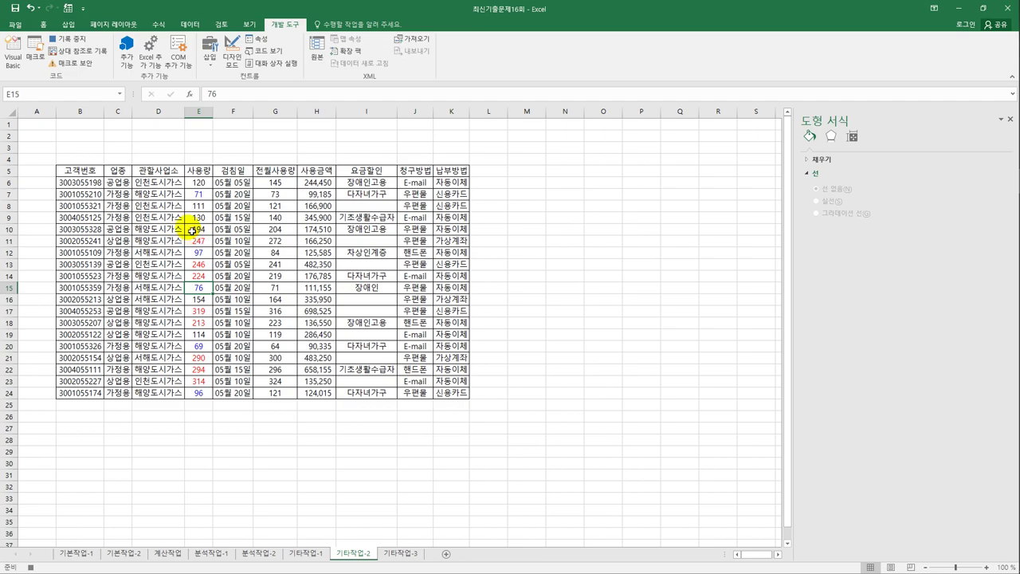
pyautogui.click(69, 38)
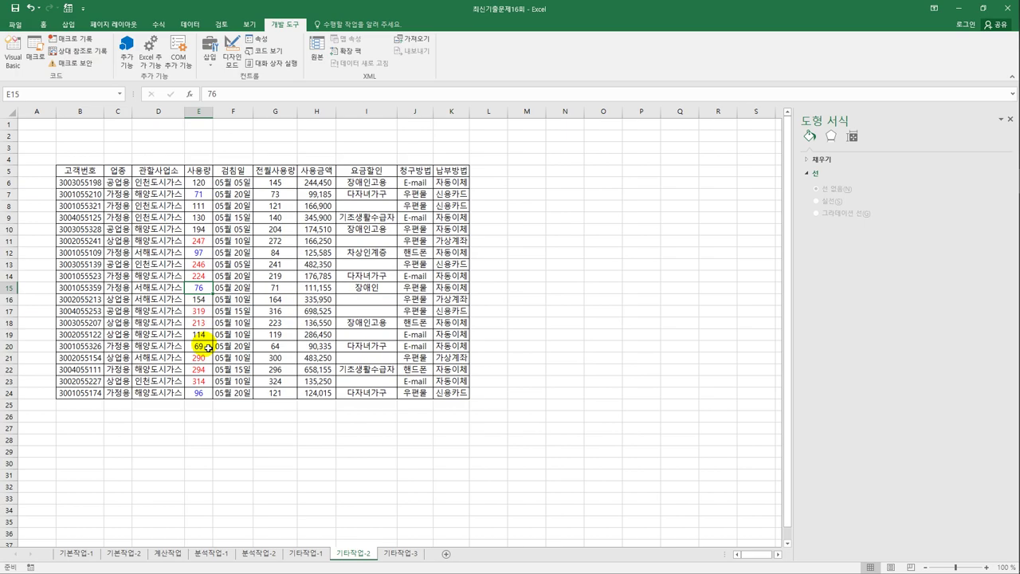
# - Insert a form-control button over B2:D3 that runs the 서식적용 macro, and label it 서식적용
pyautogui.click(213, 69)
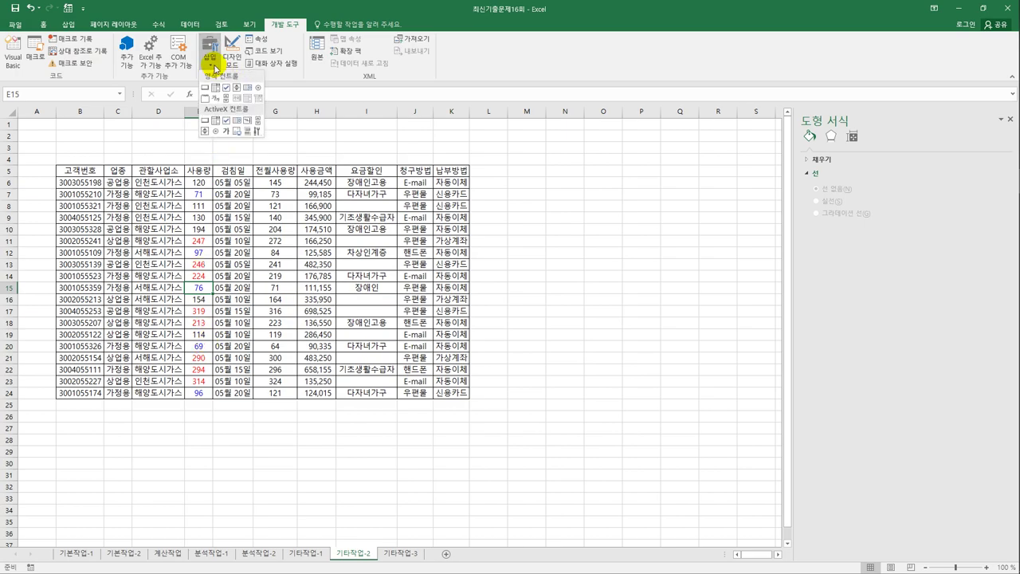
pyautogui.click(207, 94)
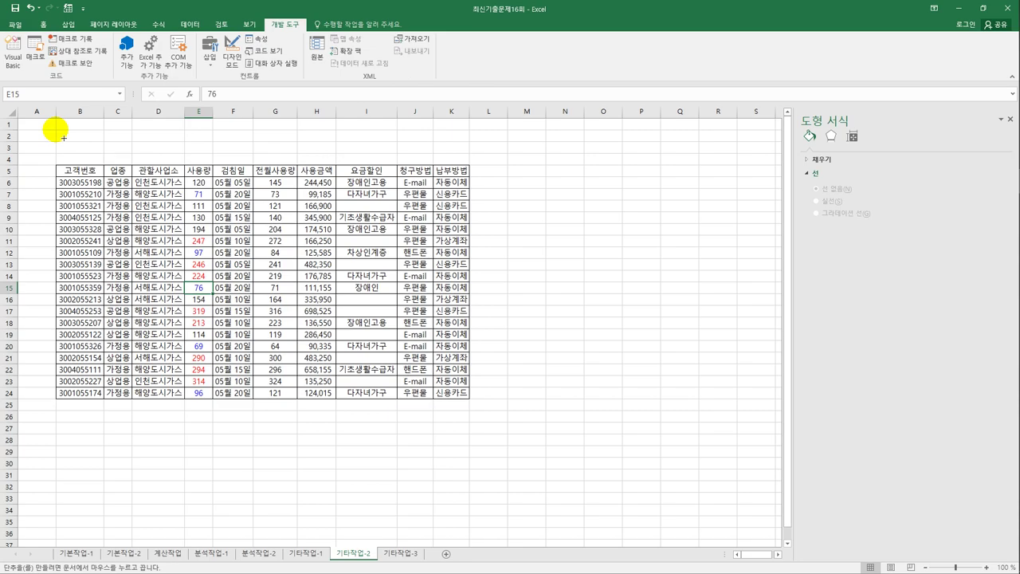
pyautogui.moveTo(63, 137); pyautogui.dragTo(179, 161)
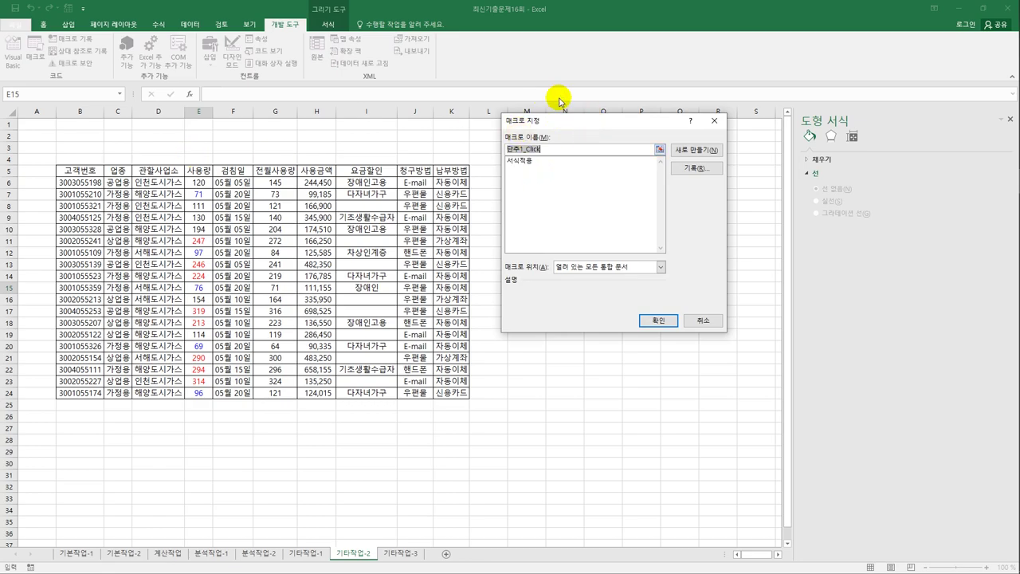
pyautogui.click(538, 163)
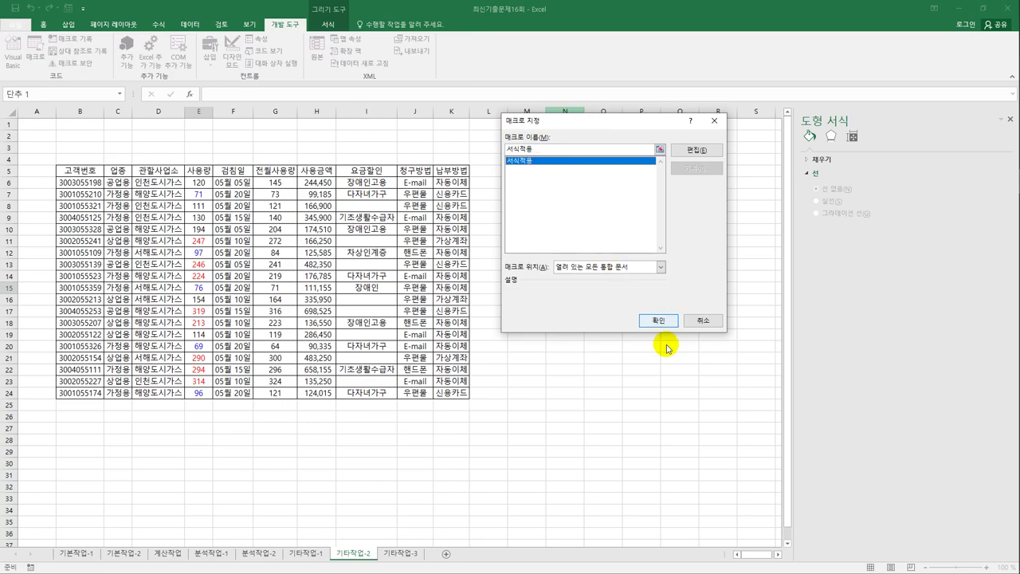
pyautogui.click(658, 320)
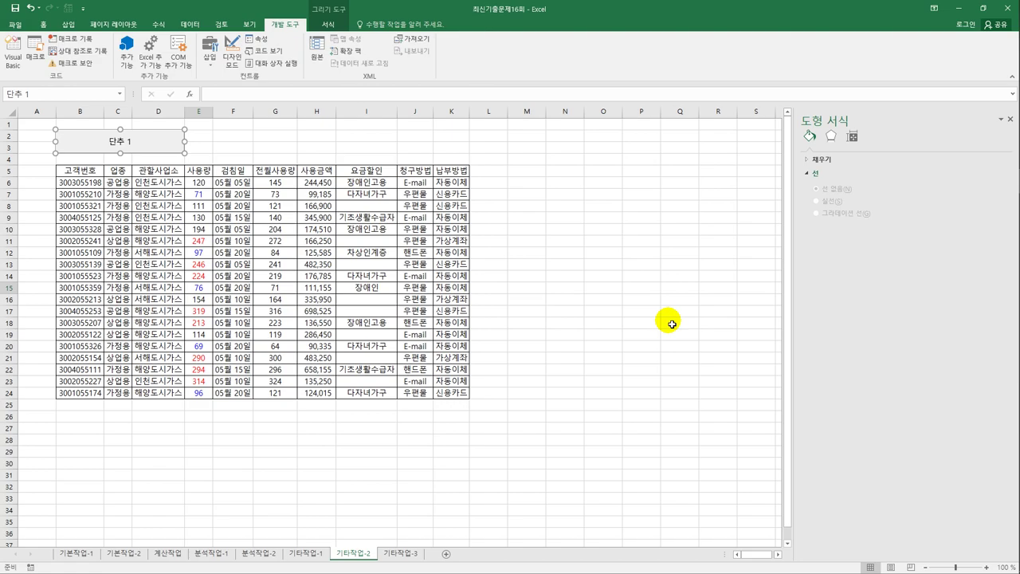
pyautogui.write('서식적용')
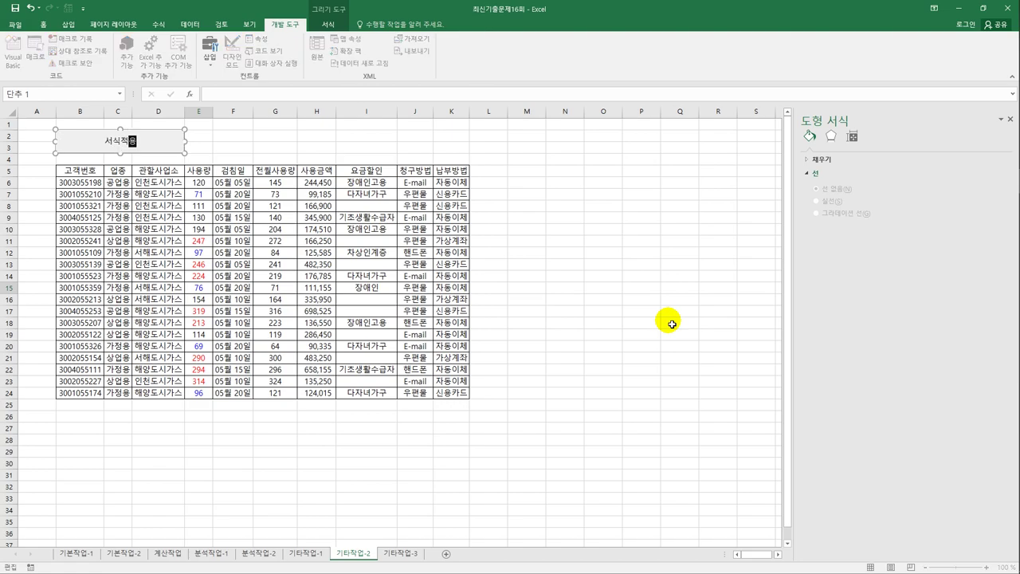
pyautogui.click(469, 469)
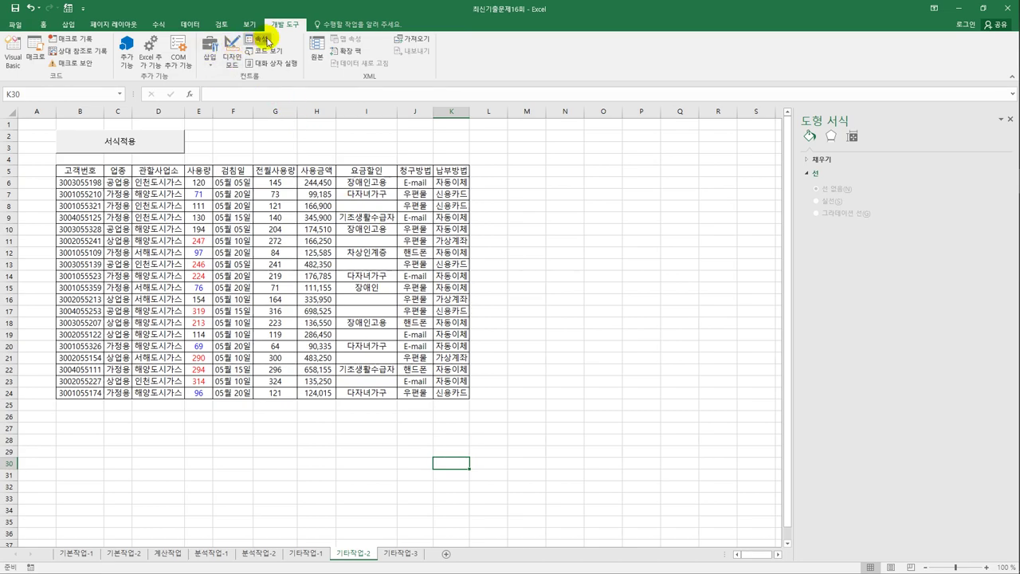
# - Start recording a macro named 그래프보기 stored in the current workbook
pyautogui.click(74, 39)
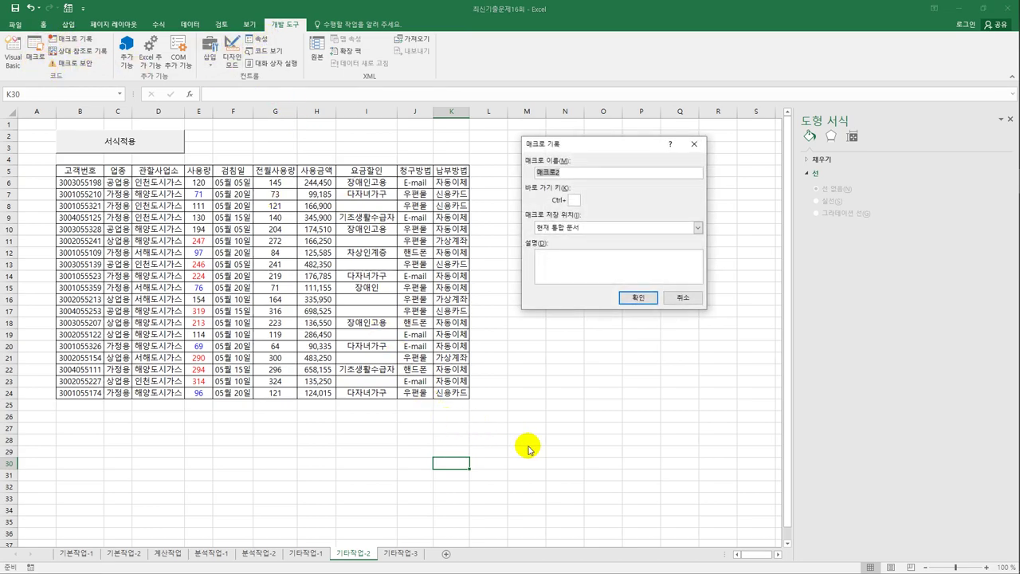
pyautogui.write('그래프보기')
pyautogui.click(638, 297)
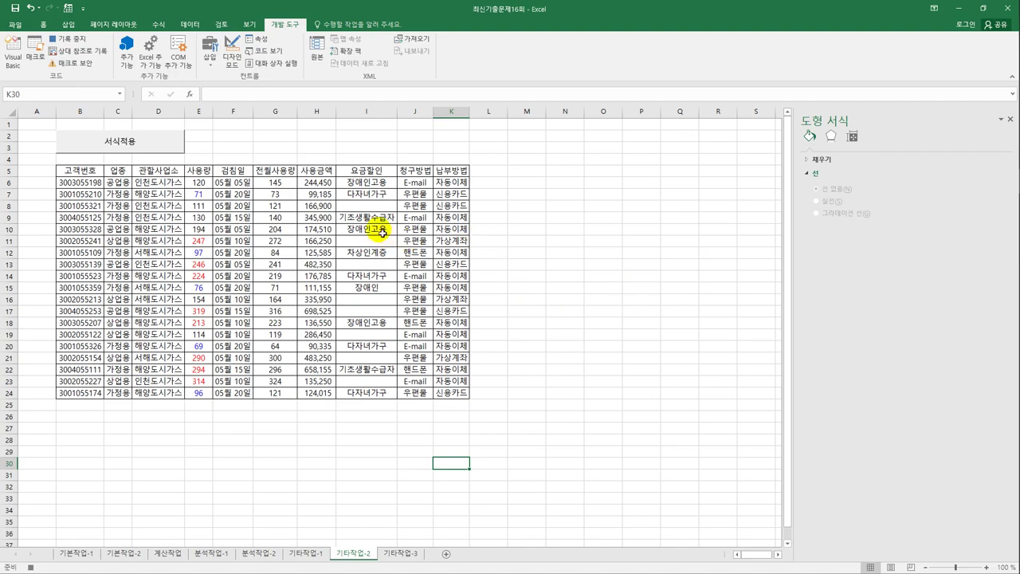
# - Start a new conditional formatting rule for the 사용금액 values in H6:H24 with the 데이터 막대 format style
pyautogui.moveTo(321, 186); pyautogui.dragTo(328, 404)
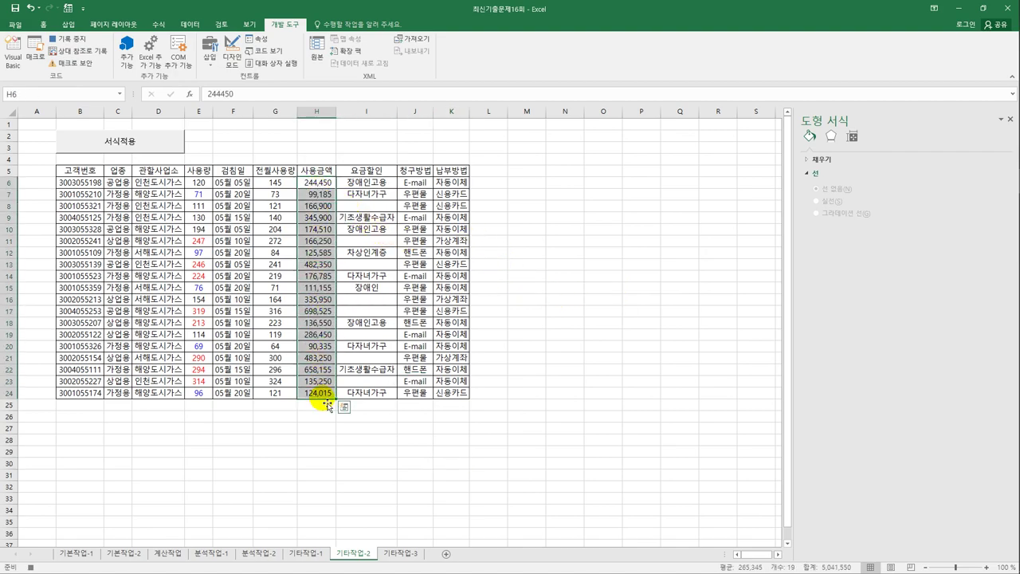
pyautogui.click(43, 26)
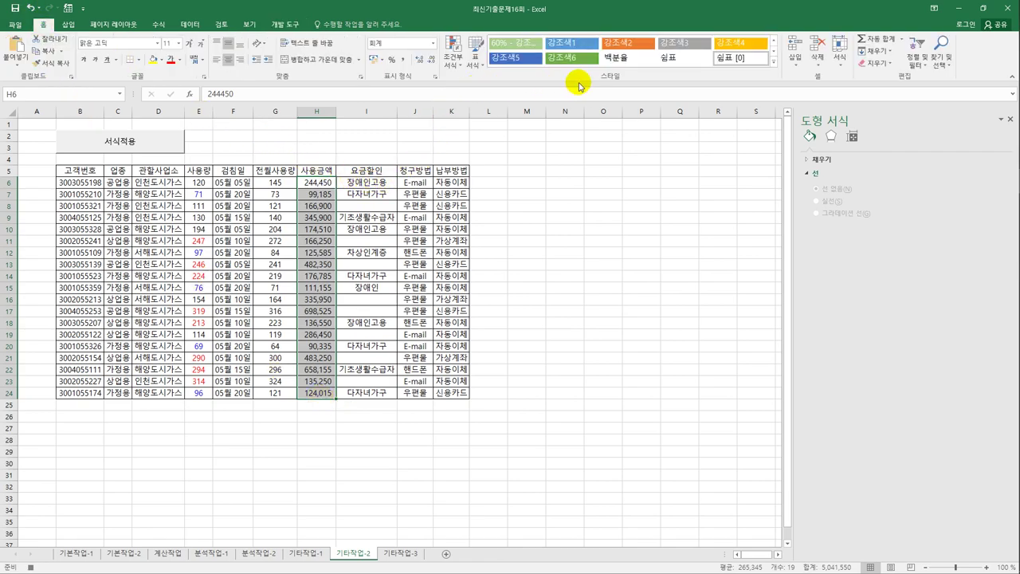
pyautogui.click(450, 65)
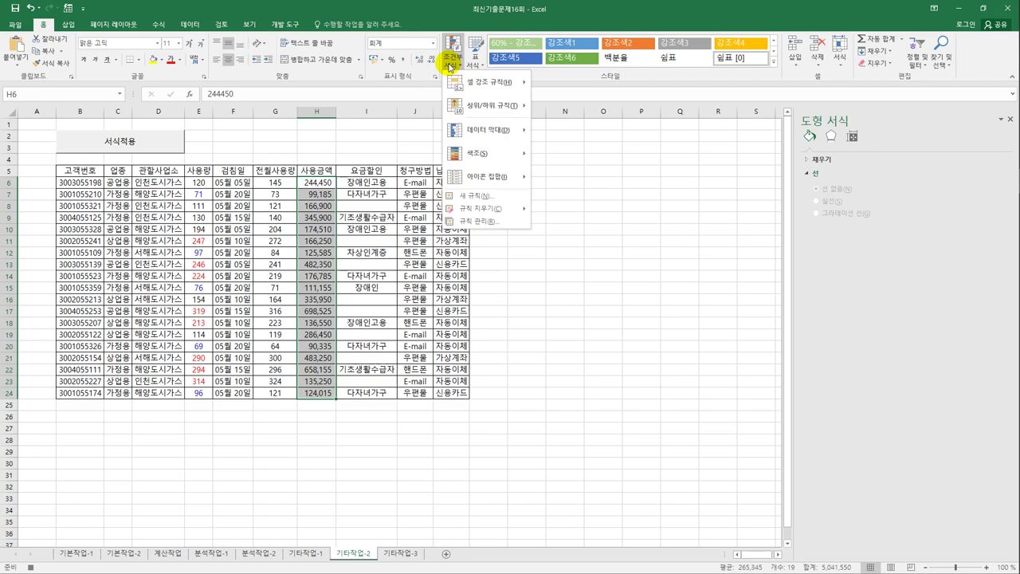
pyautogui.click(488, 196)
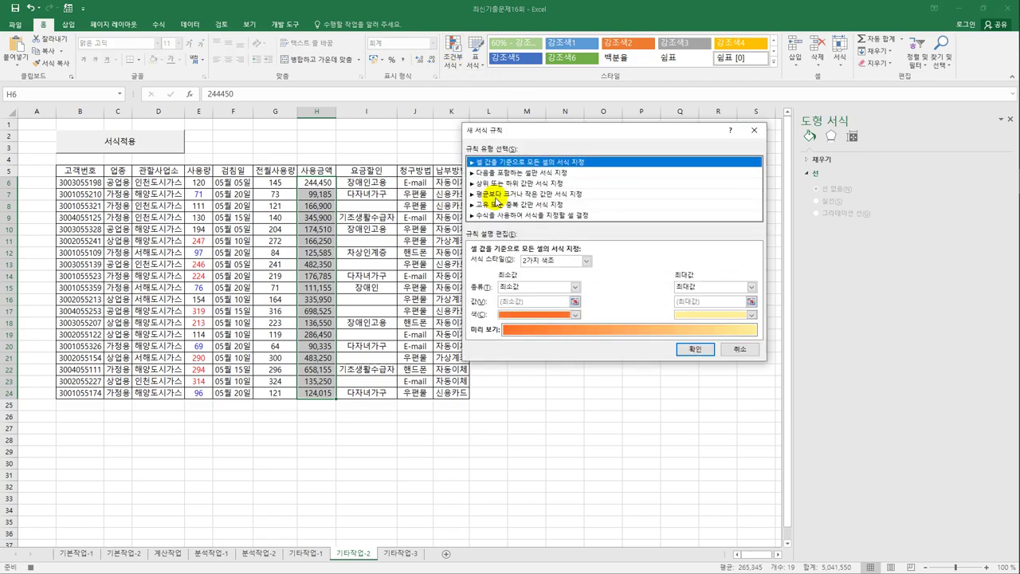
pyautogui.moveTo(583, 131); pyautogui.dragTo(529, 142)
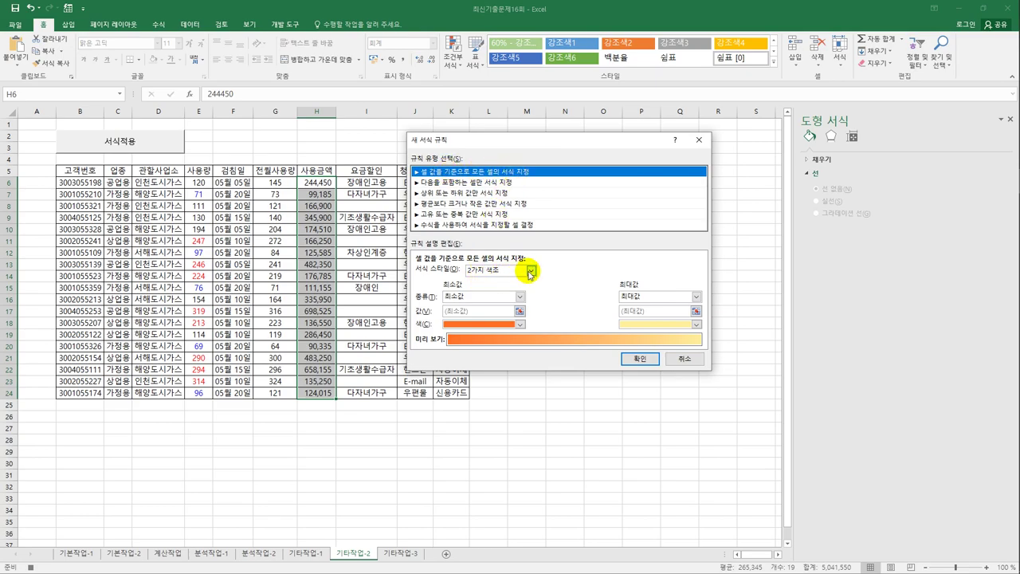
pyautogui.click(528, 271)
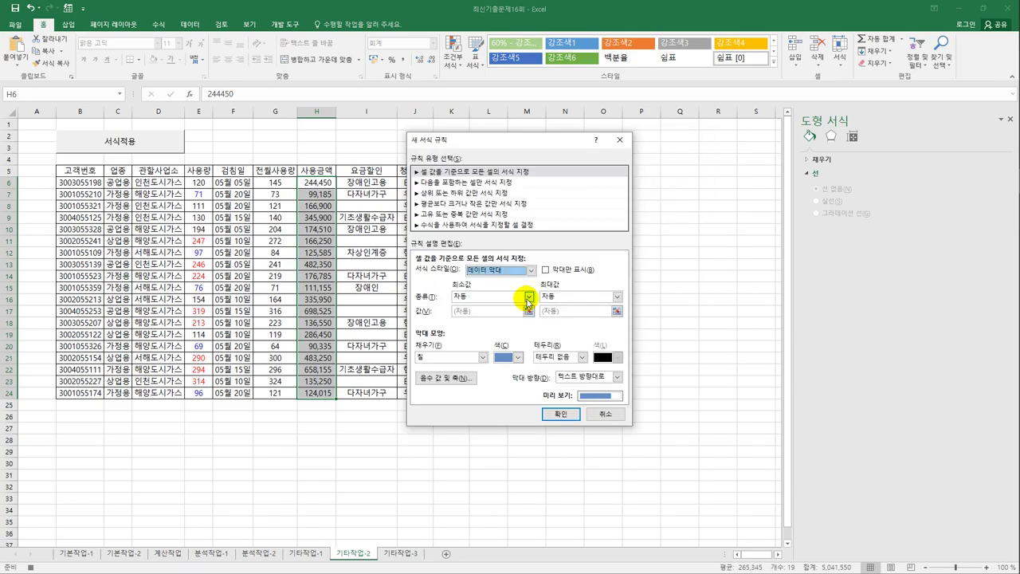
# - Set the data bar's minimum to 백분위수 20 and its maximum to 백분위수 80
pyautogui.click(527, 300)
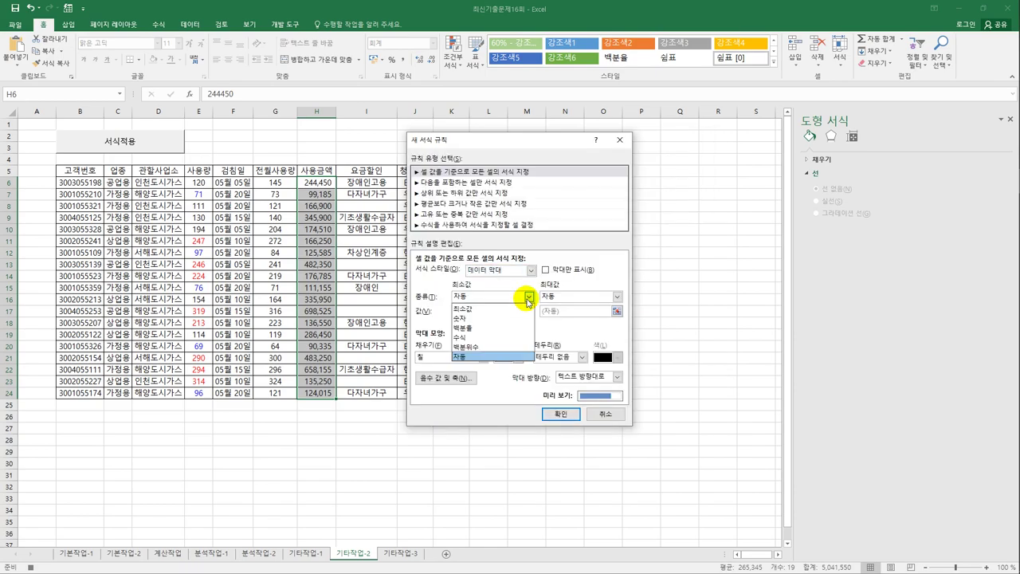
pyautogui.click(498, 347)
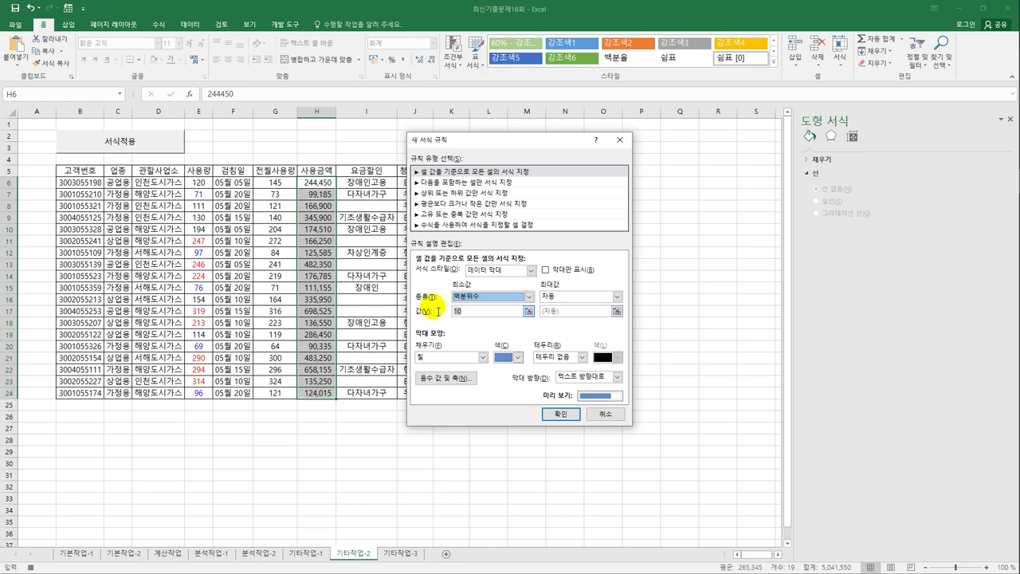
pyautogui.doubleClick(459, 311)
pyautogui.write('20')
pyautogui.click(574, 297)
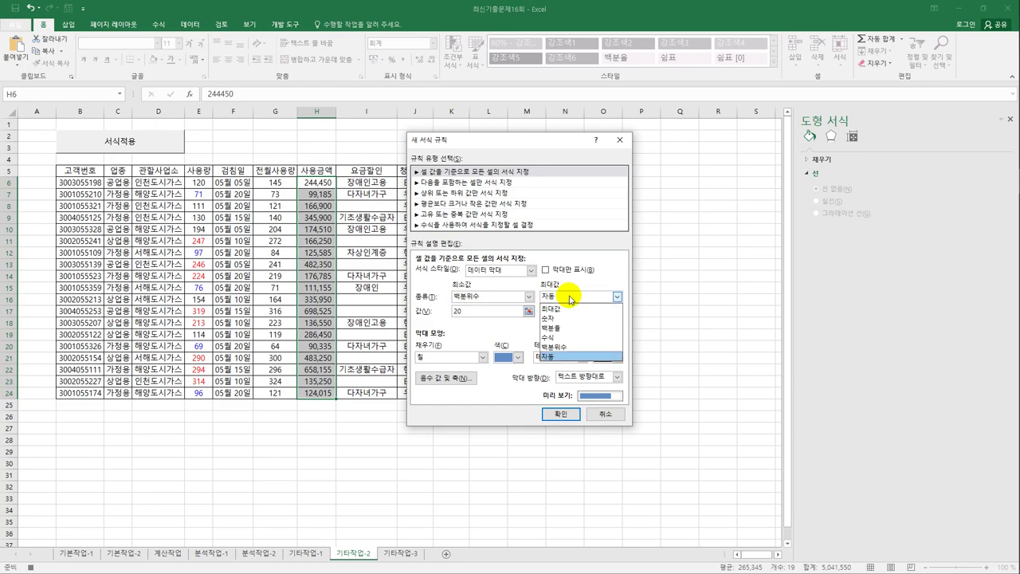
pyautogui.click(571, 348)
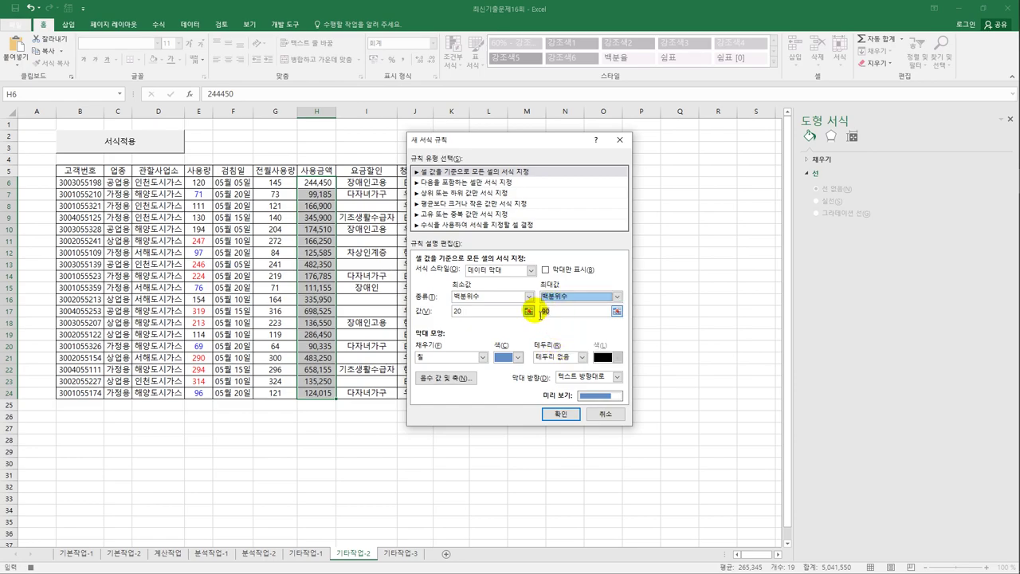
pyautogui.doubleClick(542, 310)
pyautogui.write('80')
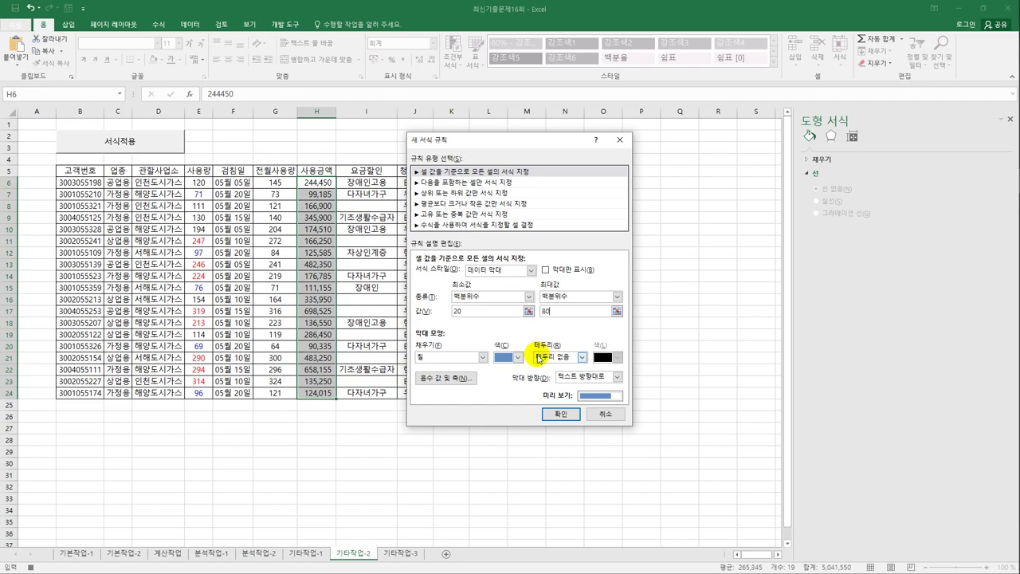
# - Give the data bars a yellow 그라데이션 채우기 and apply the rule to the 사용금액 values
pyautogui.click(483, 357)
pyautogui.click(458, 379)
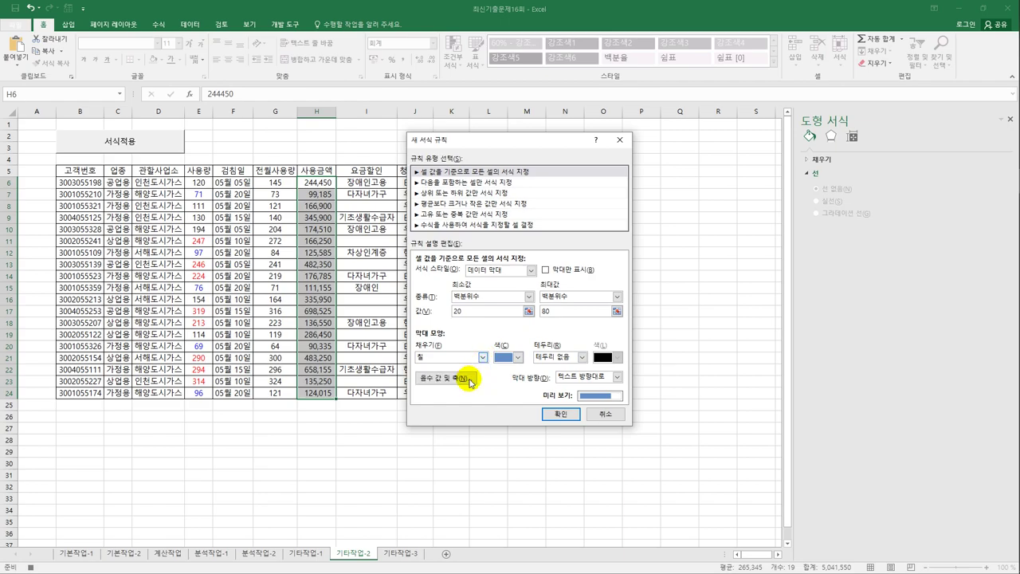
pyautogui.click(517, 357)
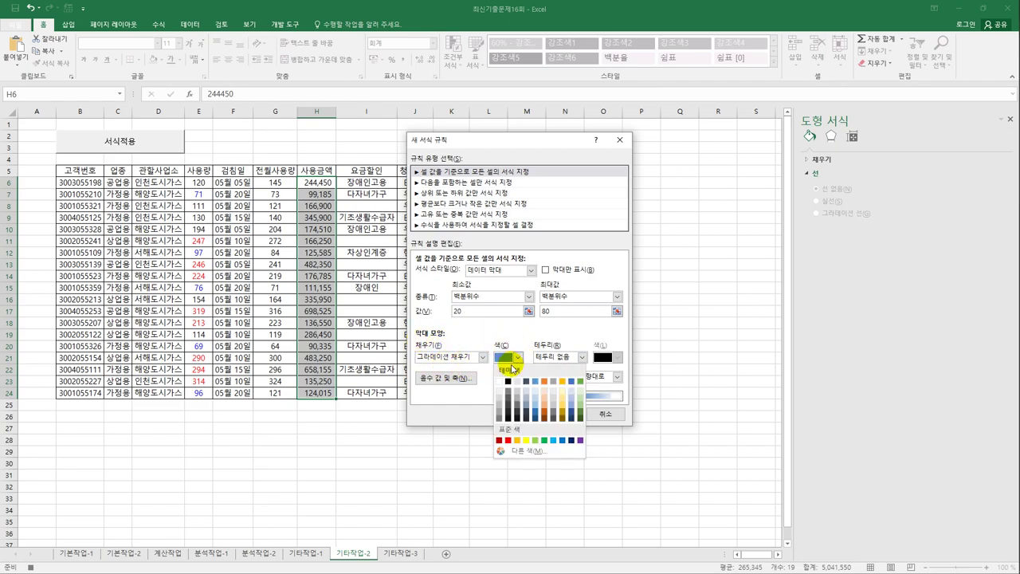
pyautogui.click(525, 441)
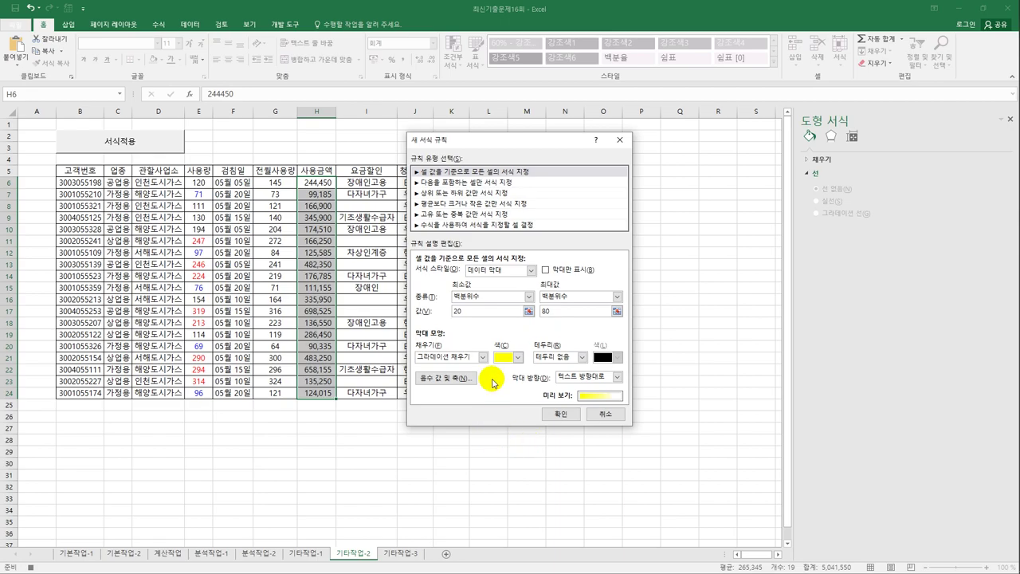
pyautogui.click(560, 414)
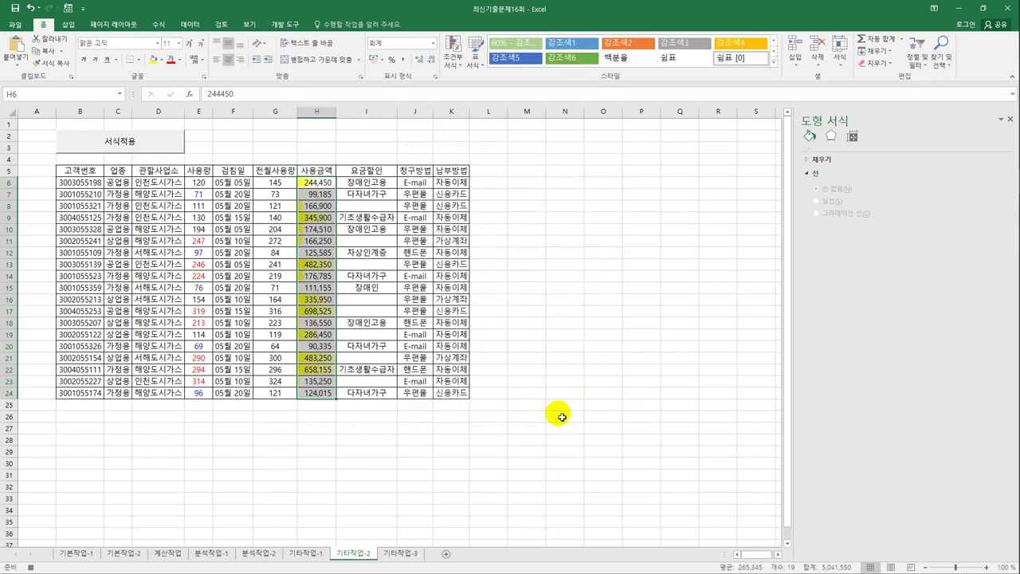
pyautogui.click(323, 394)
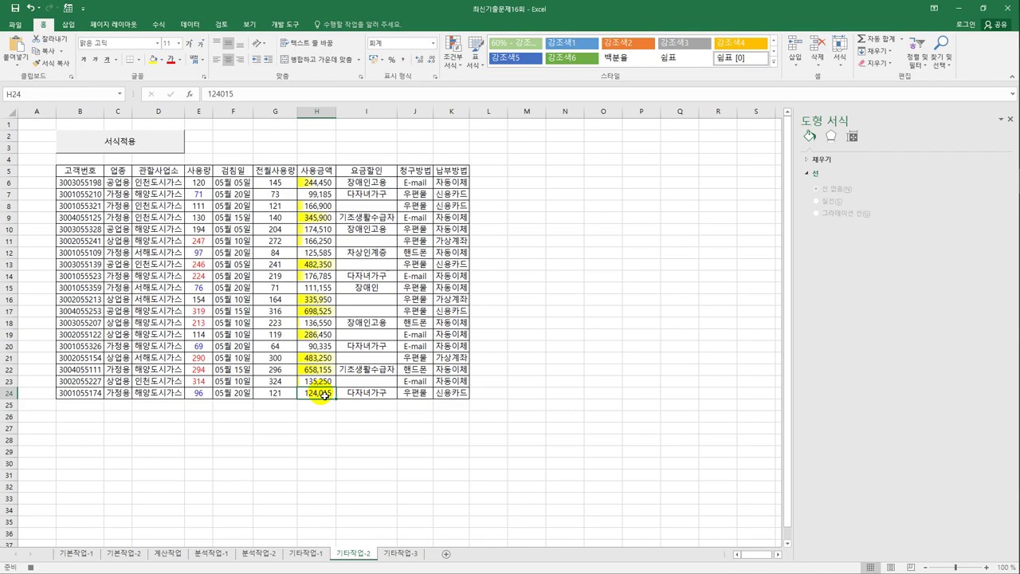
# - Stop recording the 그래프보기 macro
pyautogui.click(288, 26)
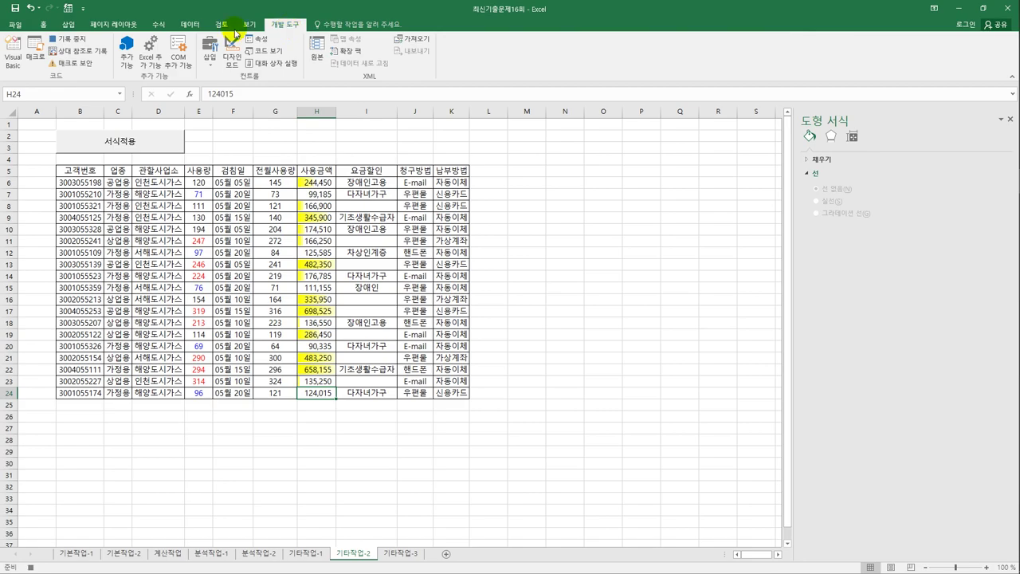
pyautogui.click(69, 38)
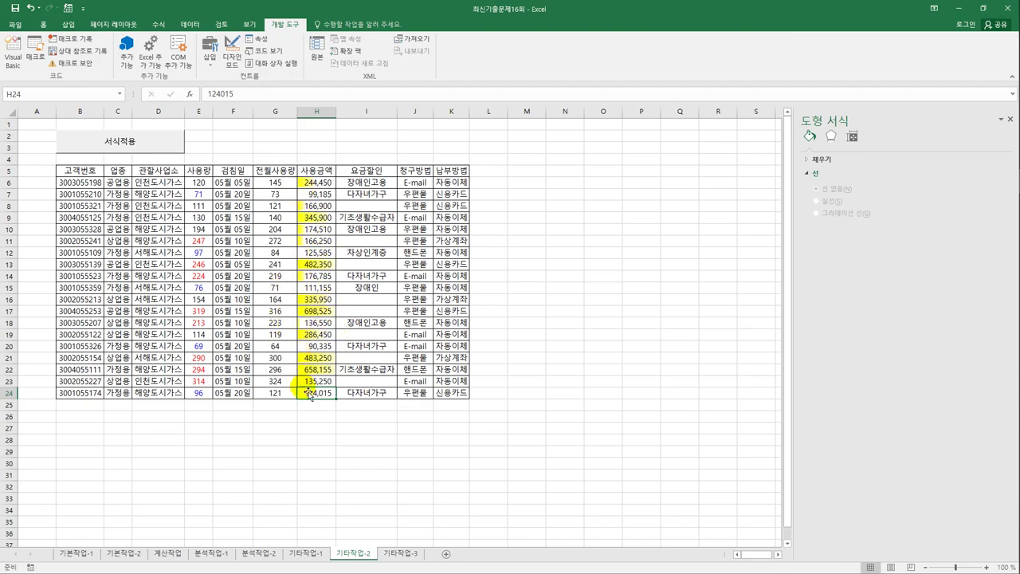
# - Draw a form-control button over F2:H3, assign it the 그래프보기 macro, and label it 그래프보기
pyautogui.click(211, 64)
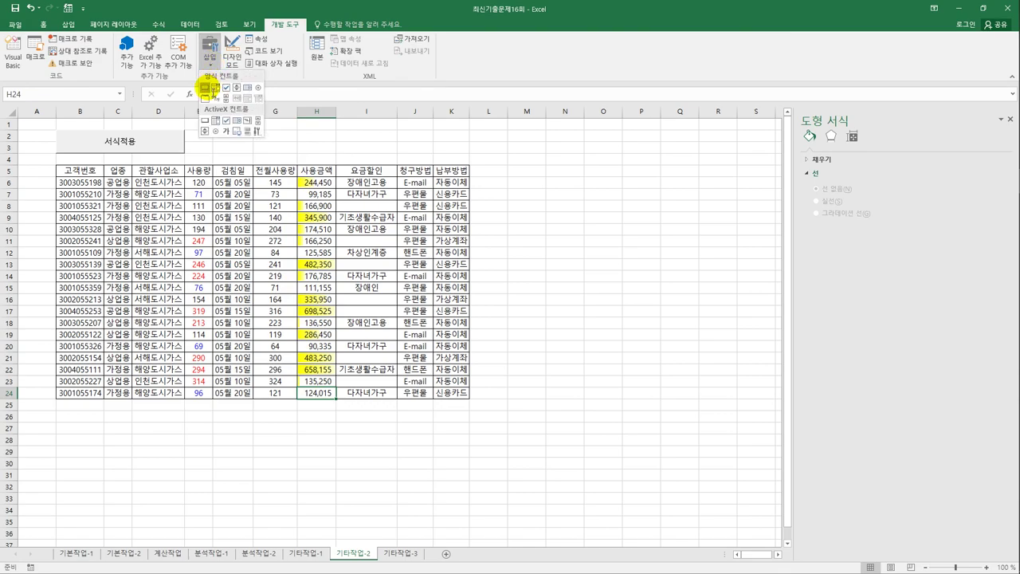
pyautogui.click(207, 88)
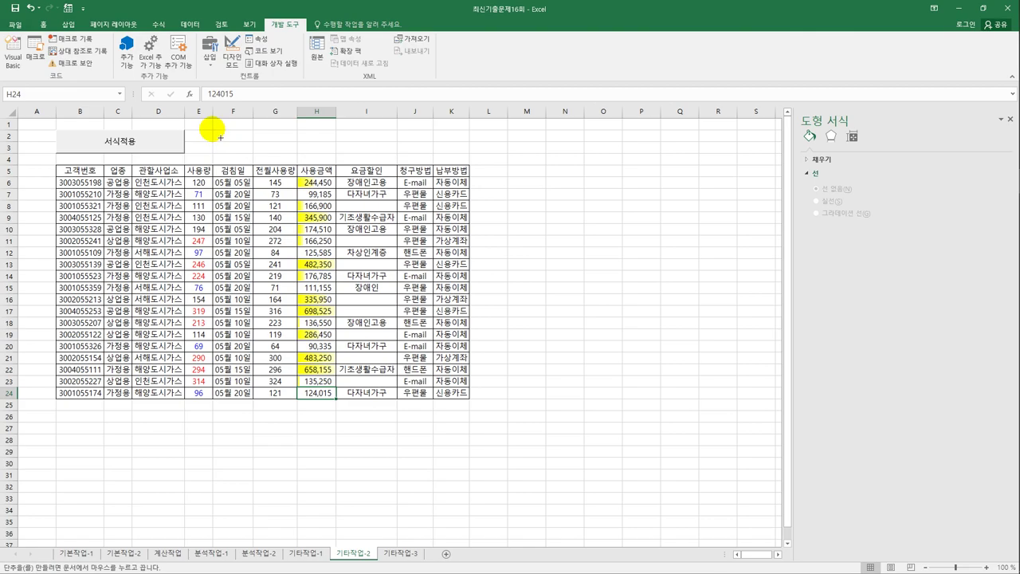
pyautogui.moveTo(220, 138); pyautogui.dragTo(334, 164)
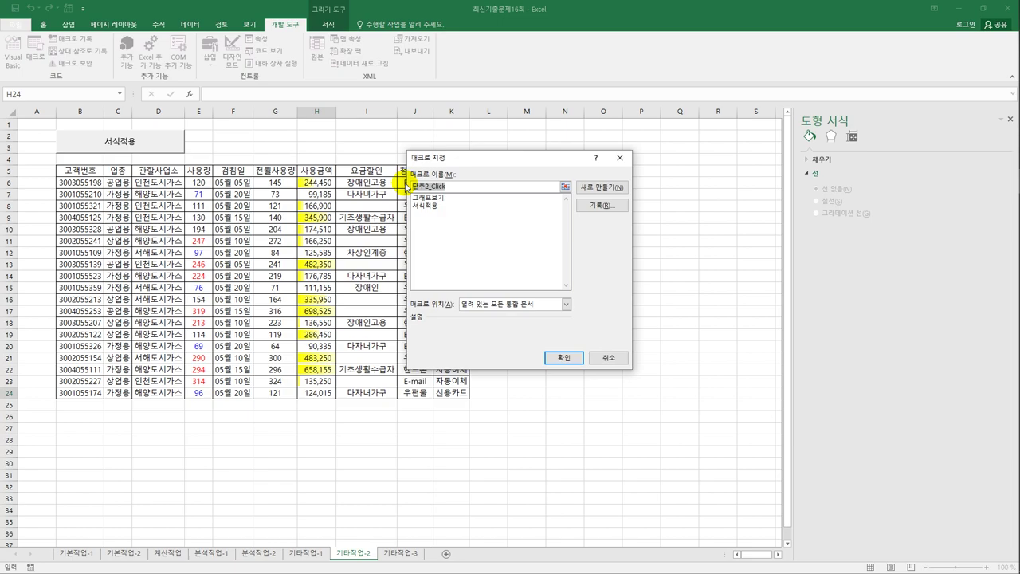
pyautogui.click(430, 197)
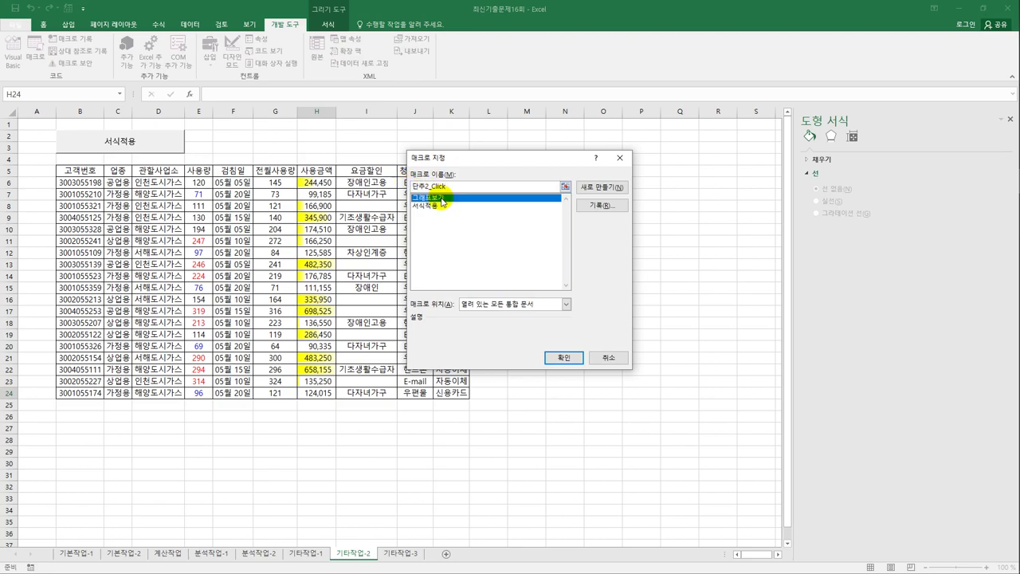
pyautogui.click(563, 358)
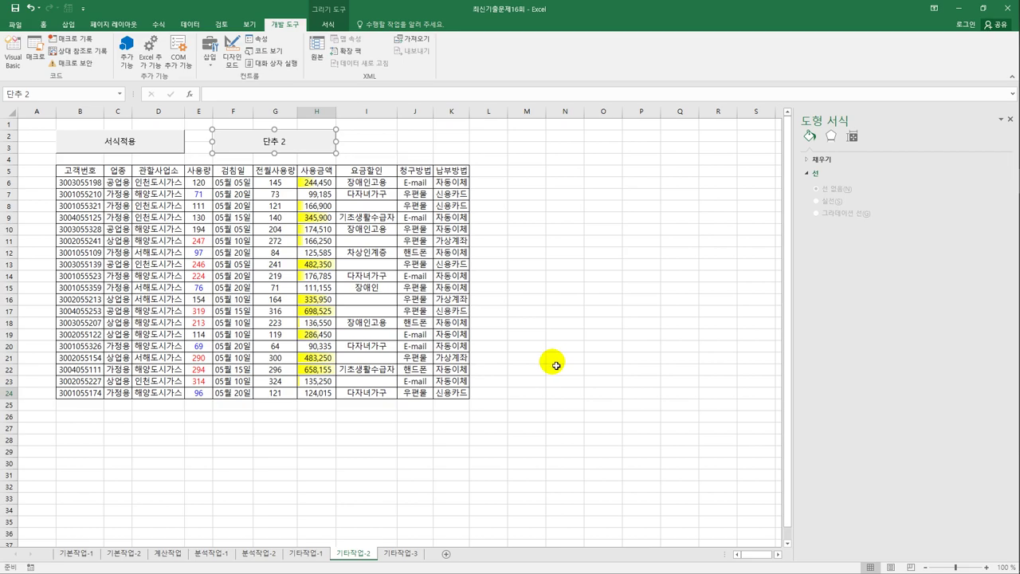
pyautogui.write('그래프보기')
pyautogui.click(556, 365)
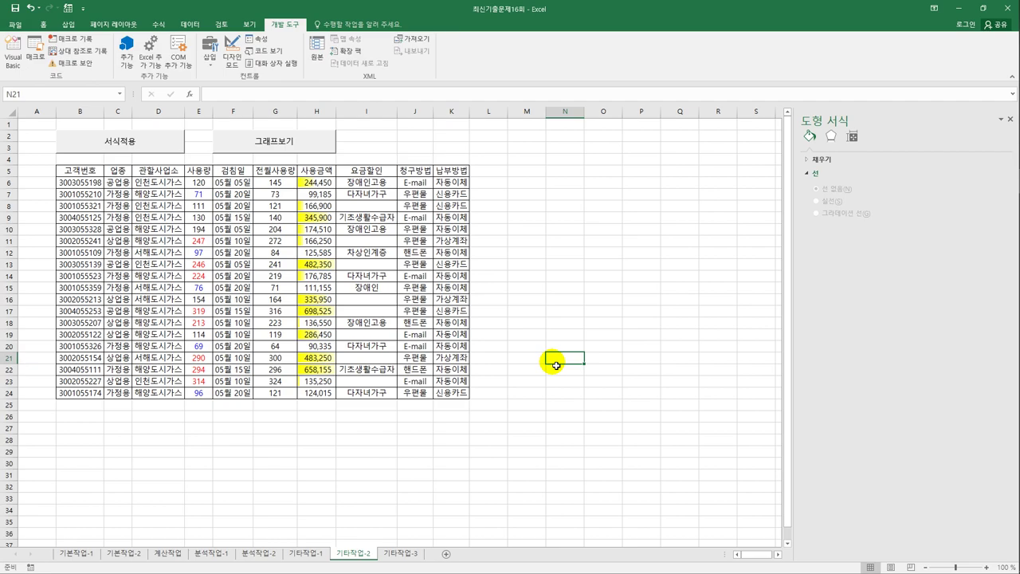
# - On the 기타작업-3 sheet, turn on design mode and open the click procedure of the 등록 button
pyautogui.click(414, 555)
pyautogui.click(427, 420)
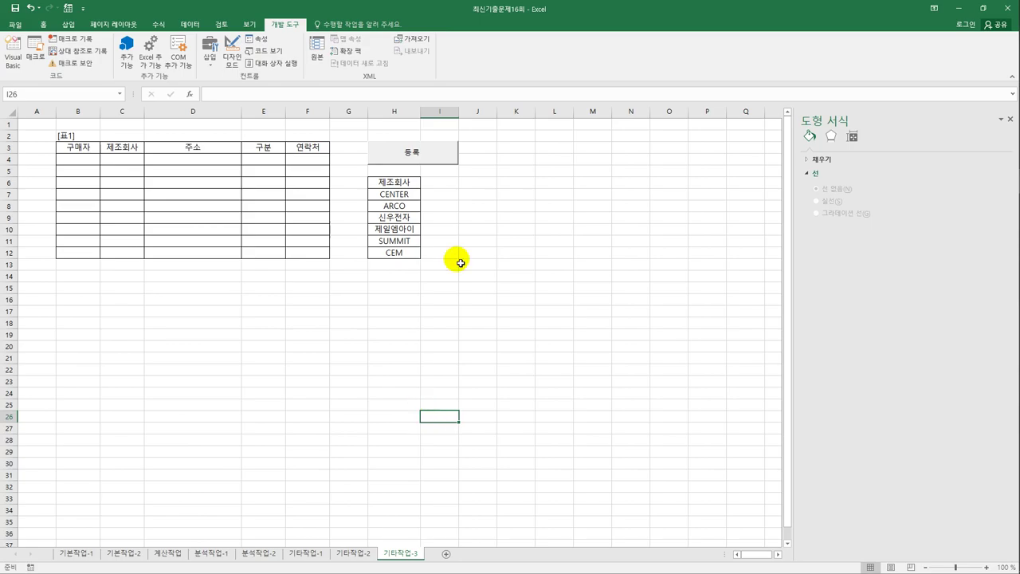
pyautogui.click(434, 148)
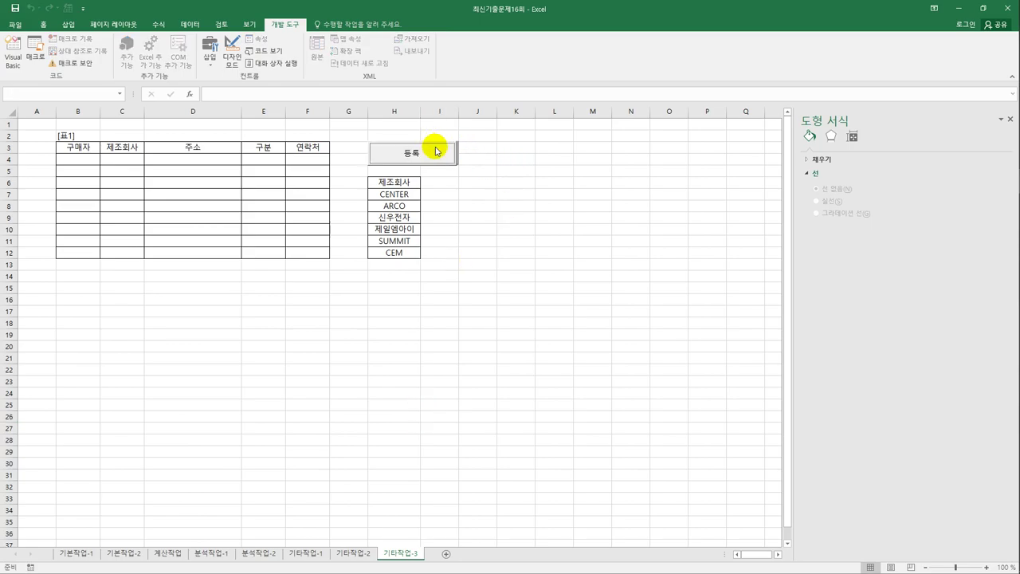
pyautogui.click(515, 193)
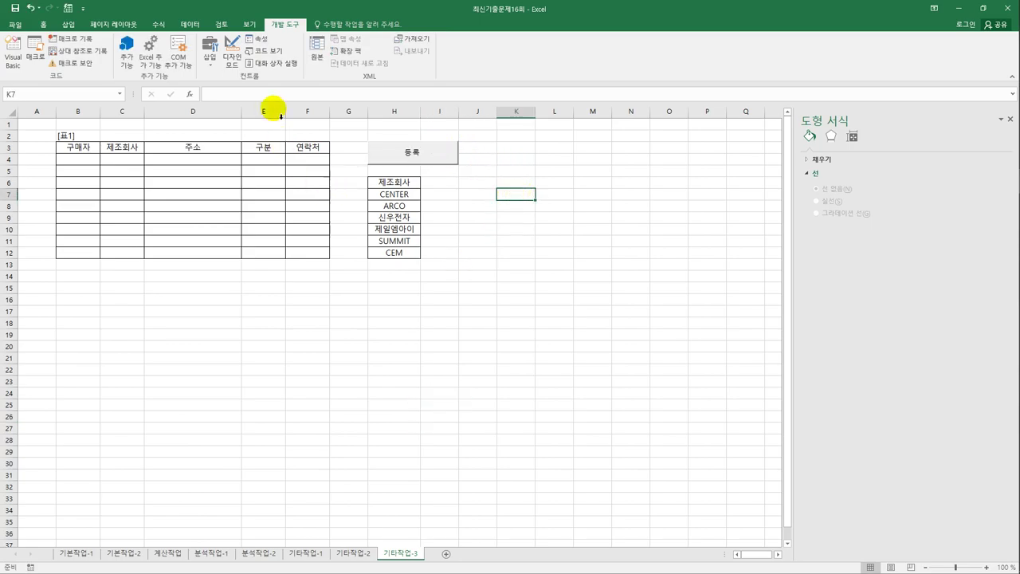
pyautogui.click(232, 52)
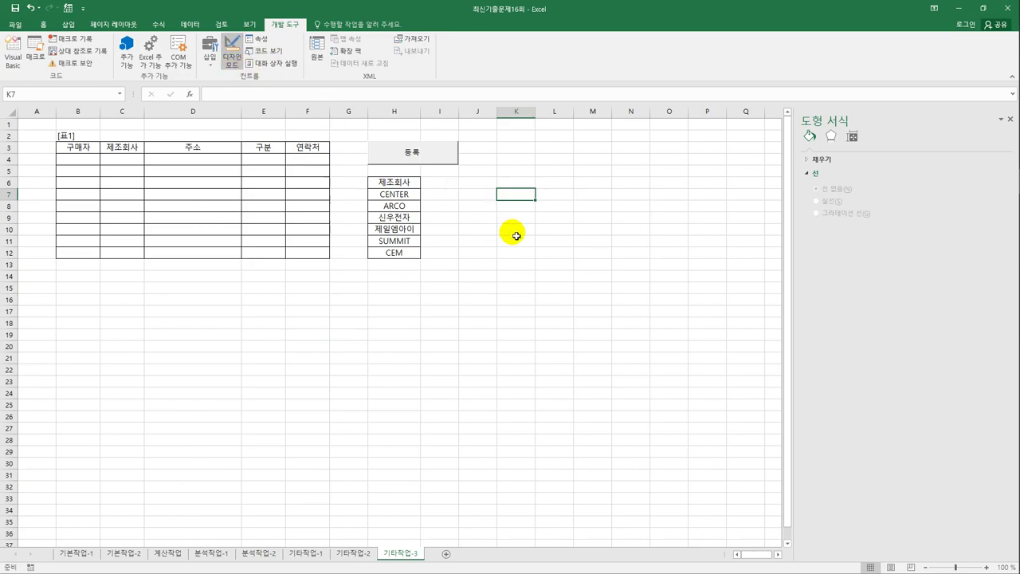
pyautogui.click(451, 150)
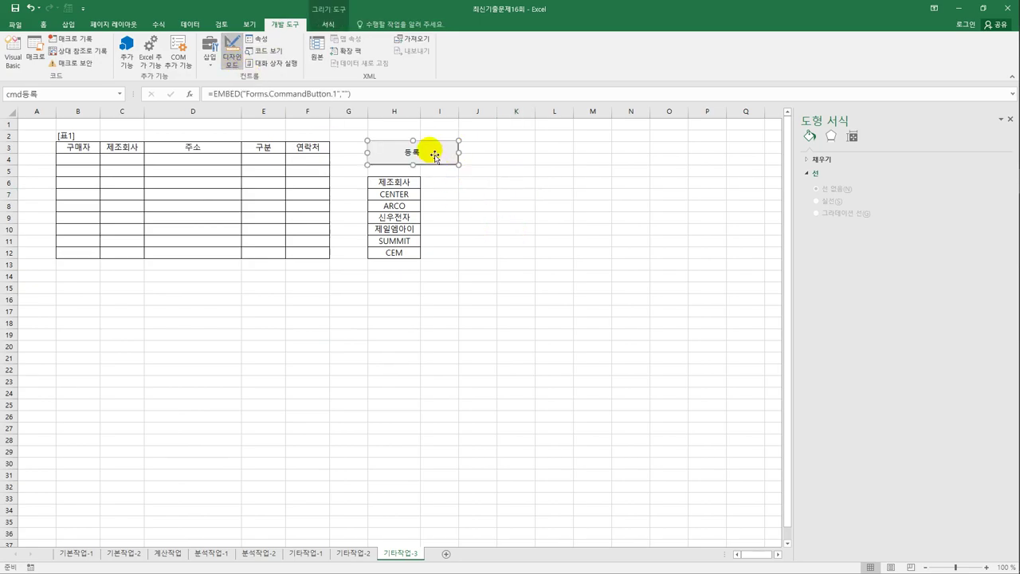
pyautogui.doubleClick(435, 155)
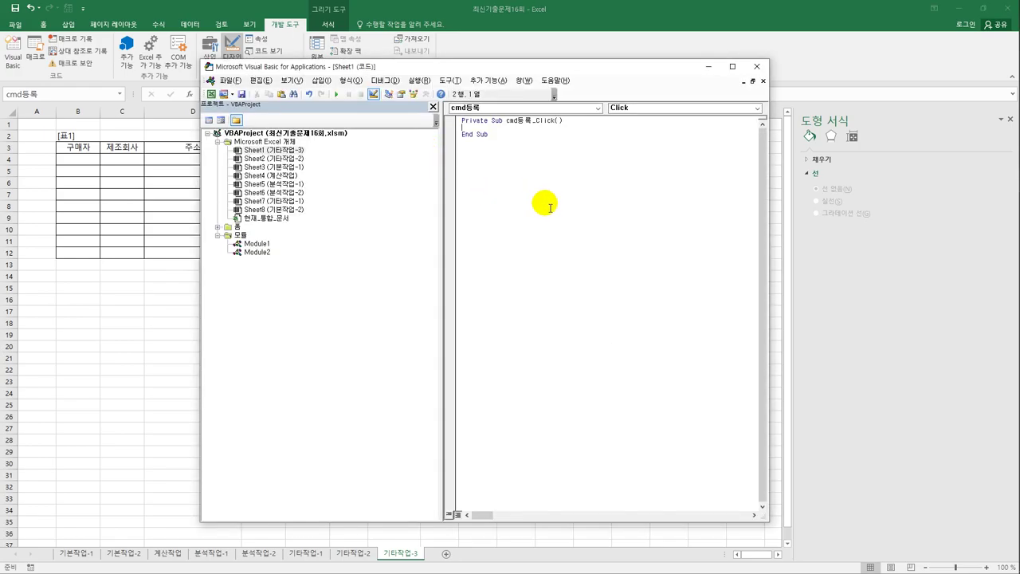
# - Add 가스누출.Show to the cmd등록_Click procedure
pyautogui.press('Tab')
pyautogui.write('가스놓')
pyautogui.write('출.')
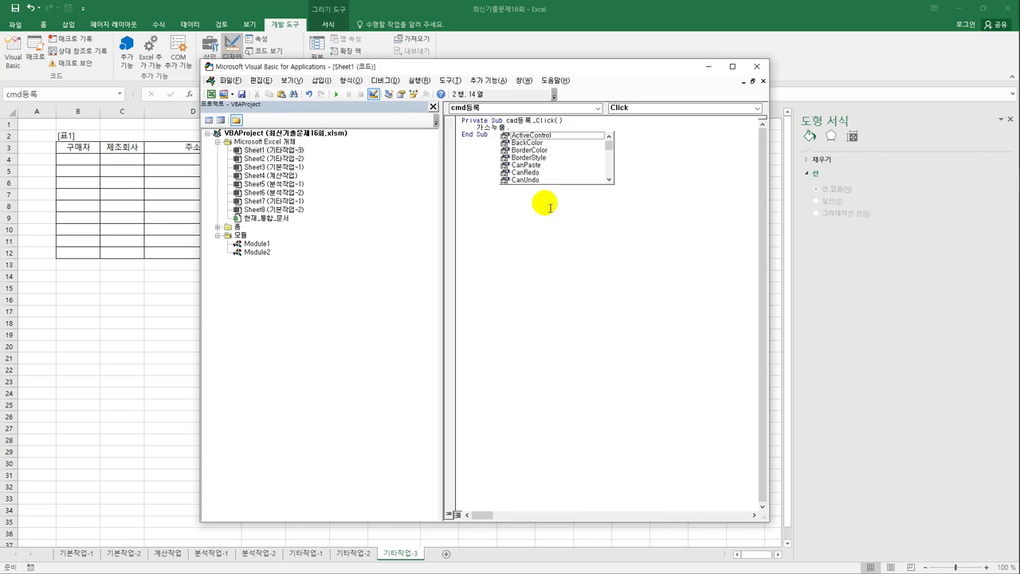
pyautogui.write('sh')
pyautogui.press('Tab')
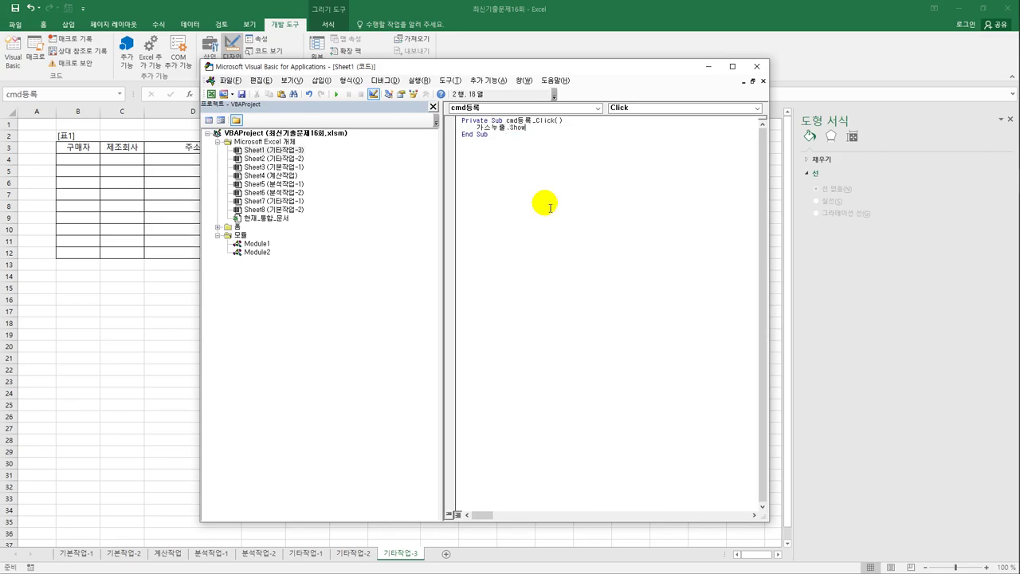
pyautogui.click(550, 208)
# - Open the code of the 가스누출 form in the VBA project
pyautogui.doubleClick(236, 227)
pyautogui.click(245, 236)
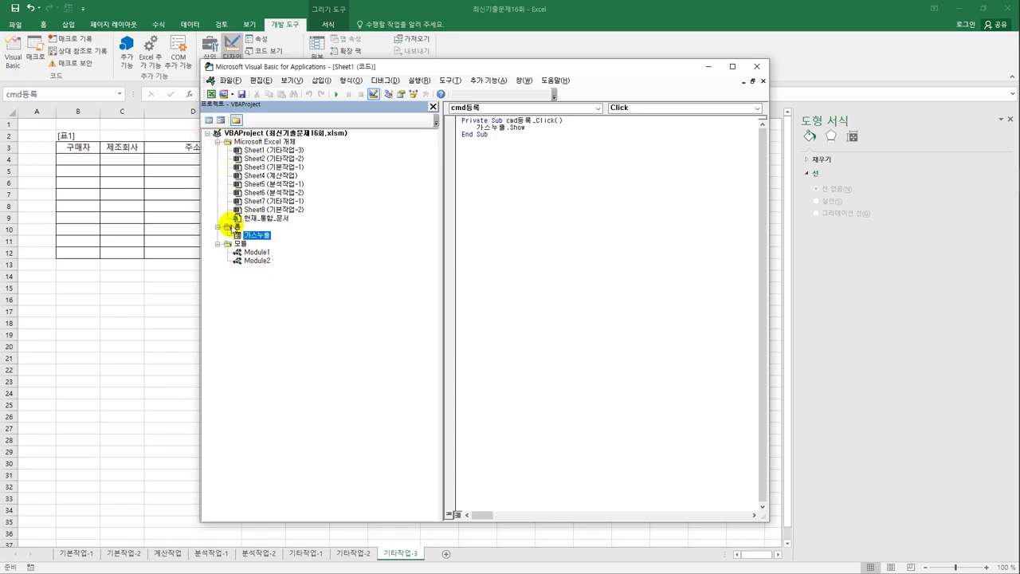
pyautogui.click(292, 80)
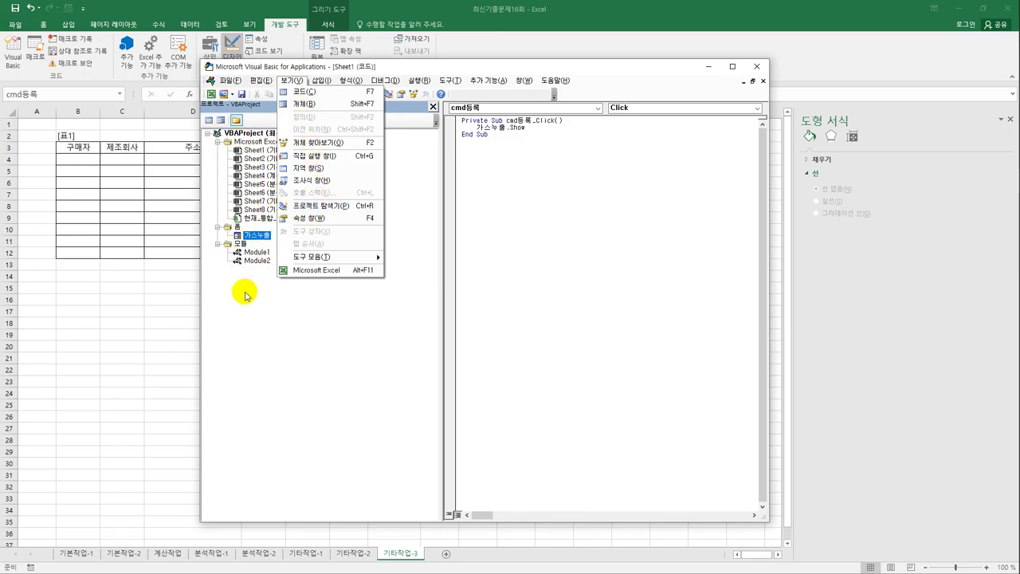
pyautogui.click(255, 240)
pyautogui.click(209, 120)
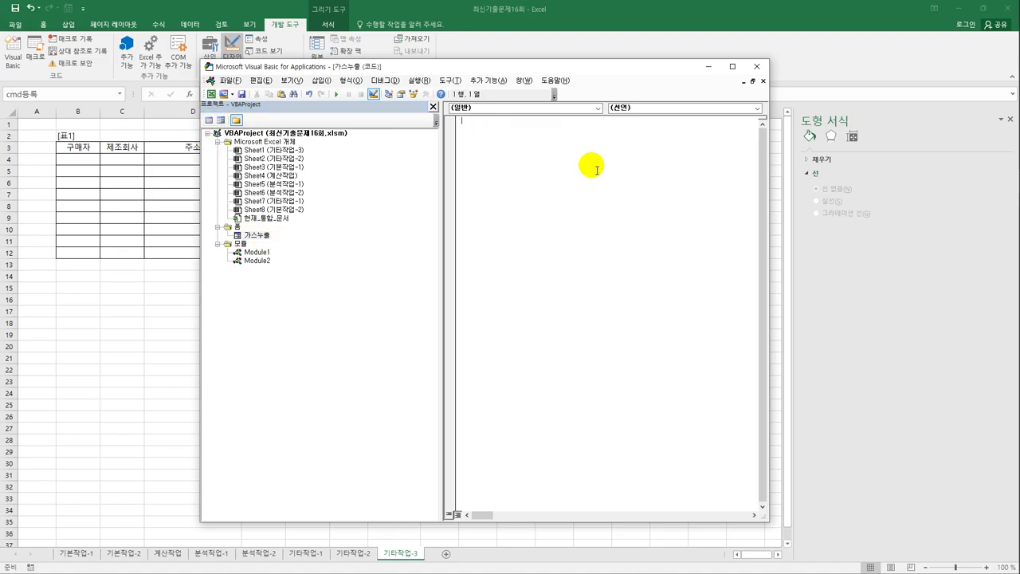
# - Create the UserForm_Initialize event procedure for the 가스누출 form
pyautogui.click(569, 108)
pyautogui.click(538, 200)
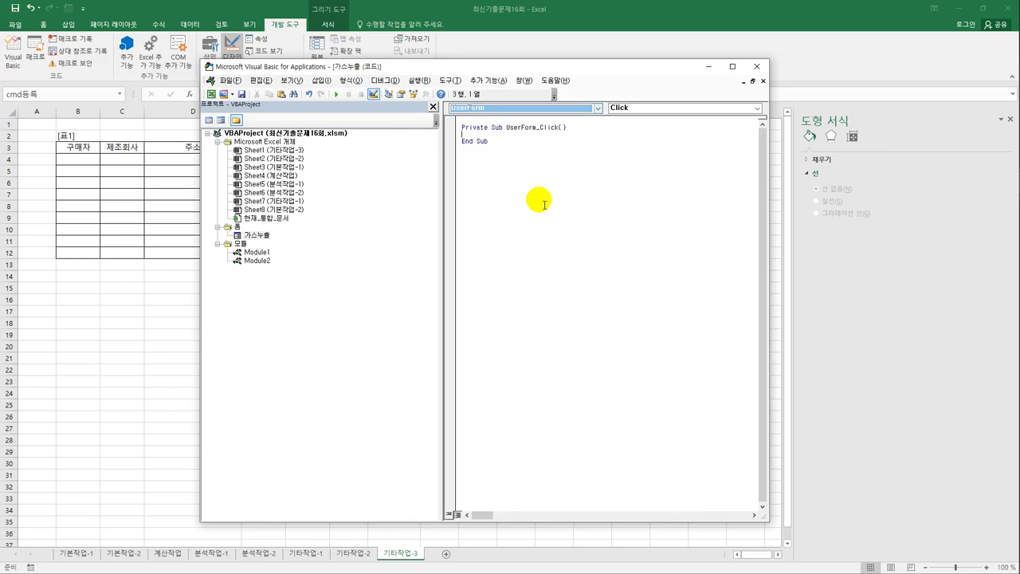
pyautogui.click(624, 111)
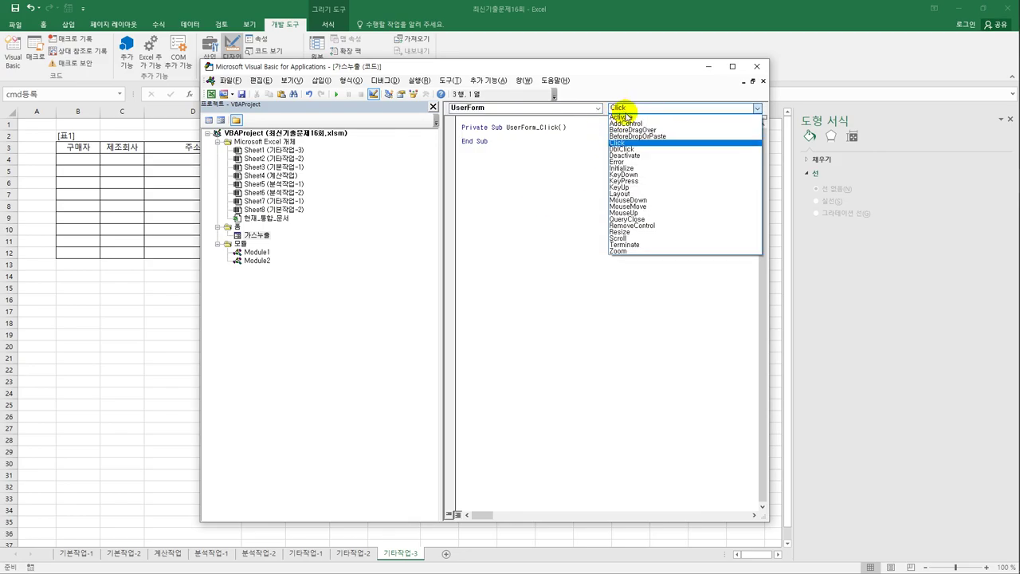
pyautogui.click(624, 169)
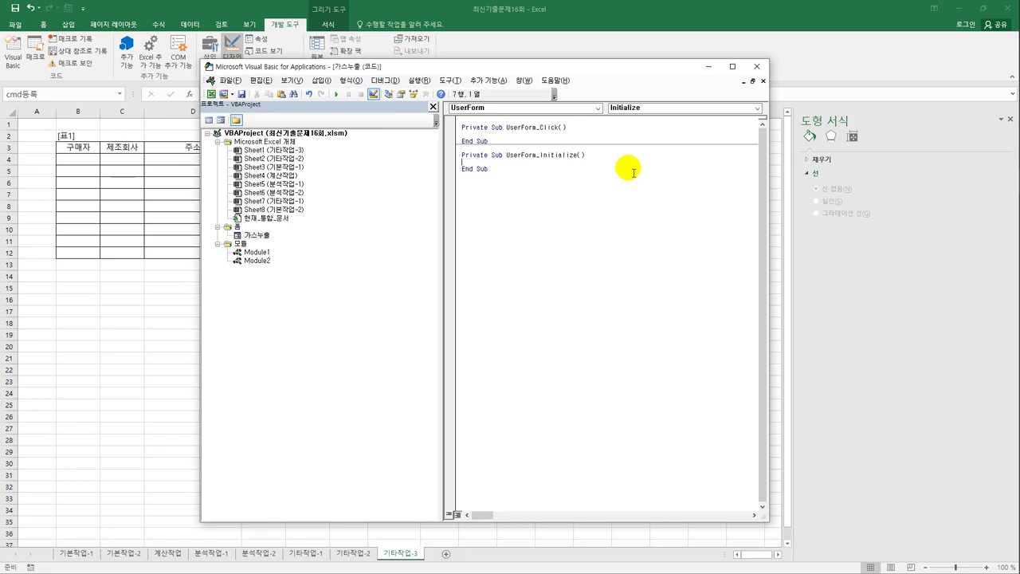
# - In UserForm_Initialize, set cmb제조회사.RowSource = "H7:H12"
pyautogui.press('Tab')
pyautogui.write('cmb제조회')
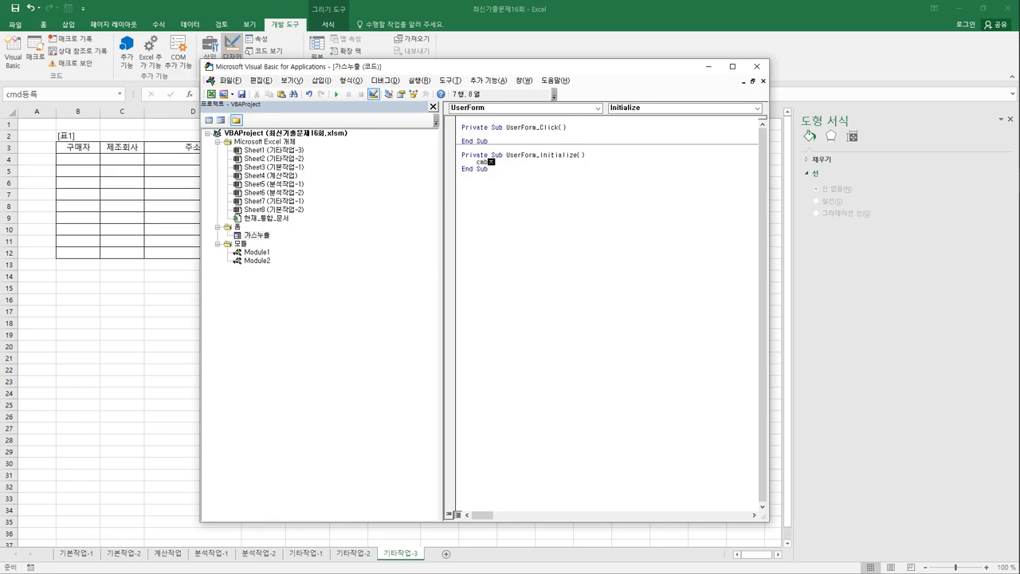
pyautogui.write('사.')
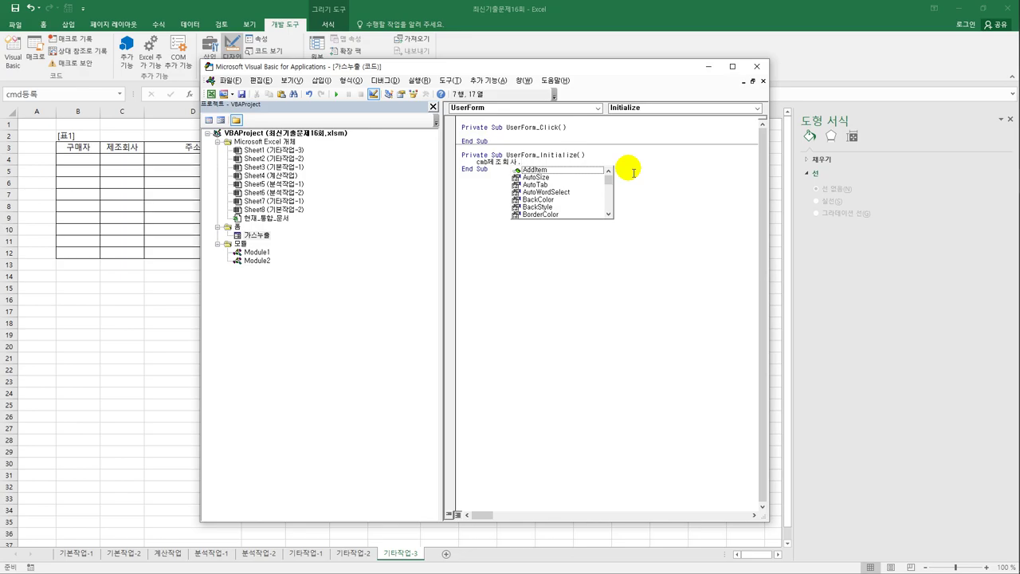
pyautogui.write('ro')
pyautogui.press('Tab')
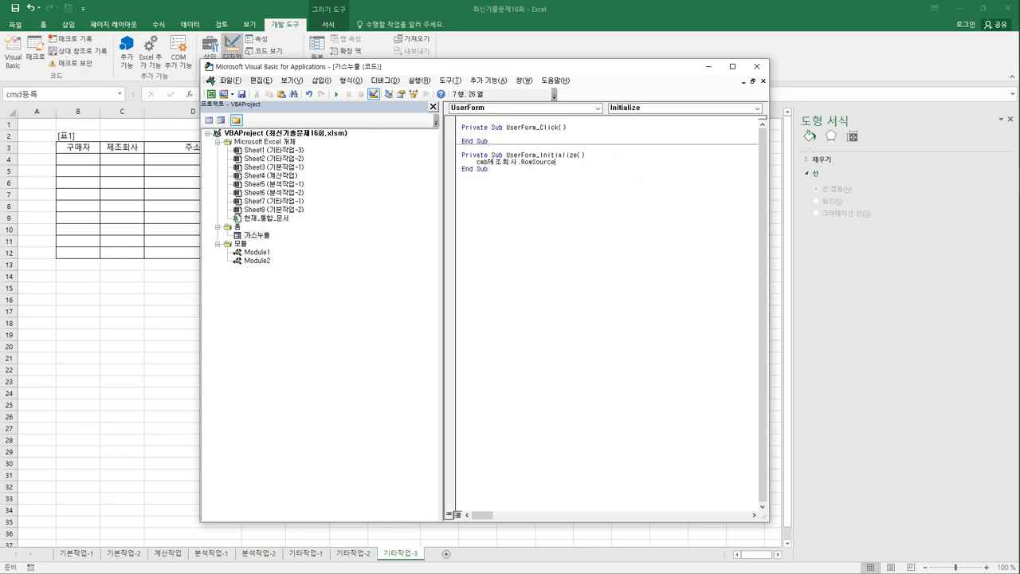
pyautogui.write('= "H7:H12"')
pyautogui.press('Return')
# - Start a With cmb구분 block containing the line .AddItem "LPG-20A"
pyautogui.write('with cmb구분')
pyautogui.press('Return')
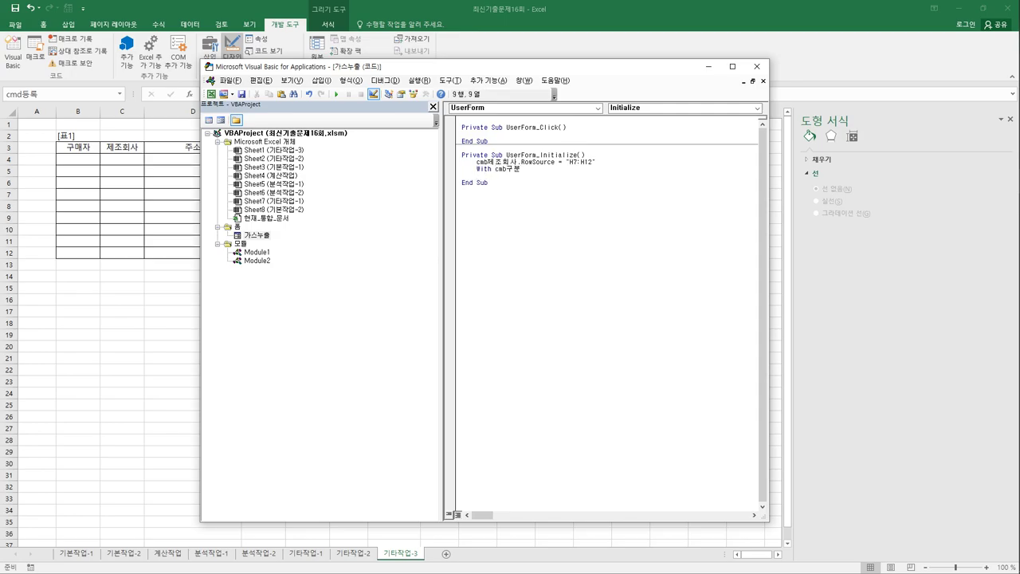
pyautogui.write('.')
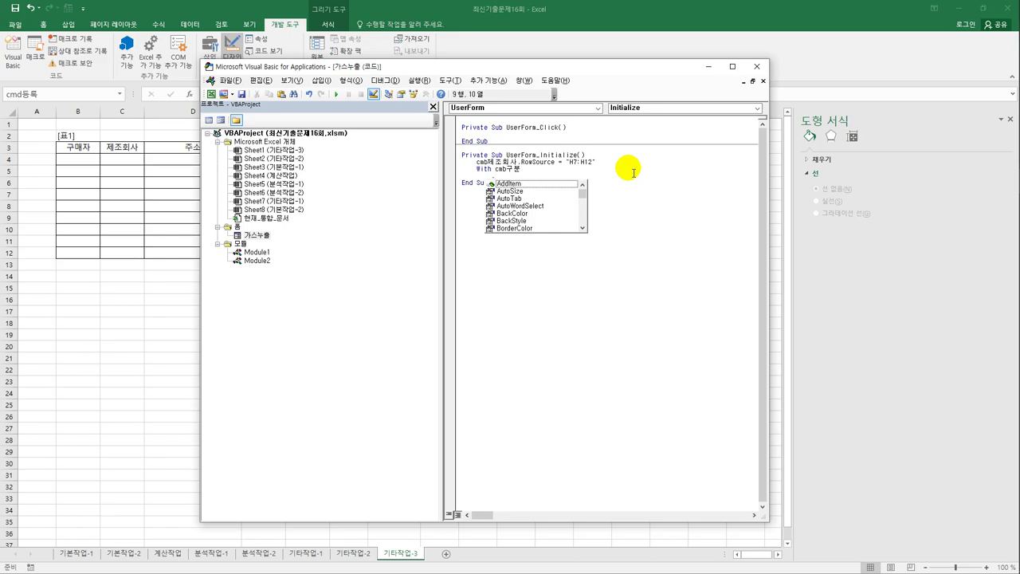
pyautogui.press('Down')
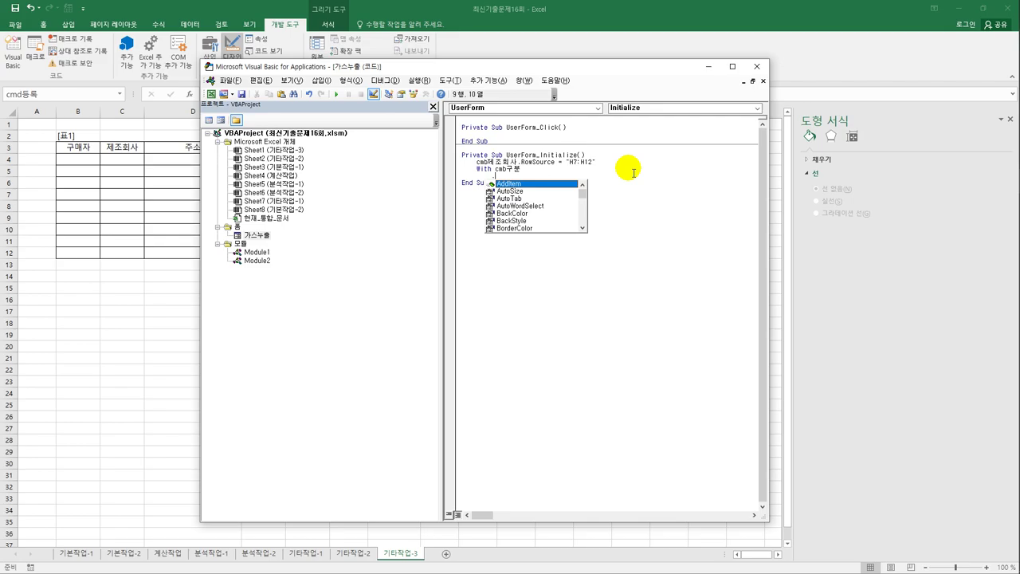
pyautogui.press('Tab')
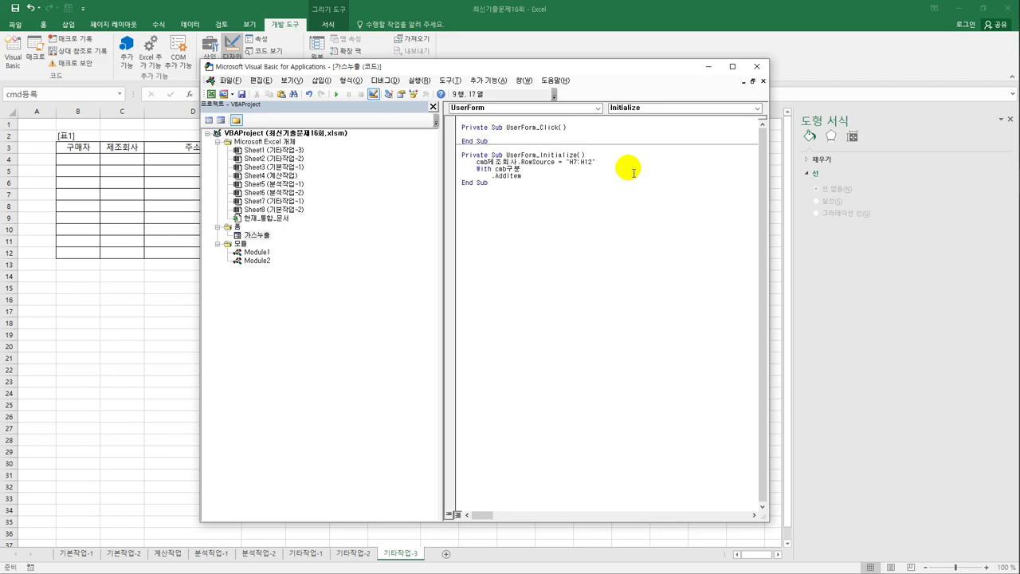
pyautogui.write('"LPG')
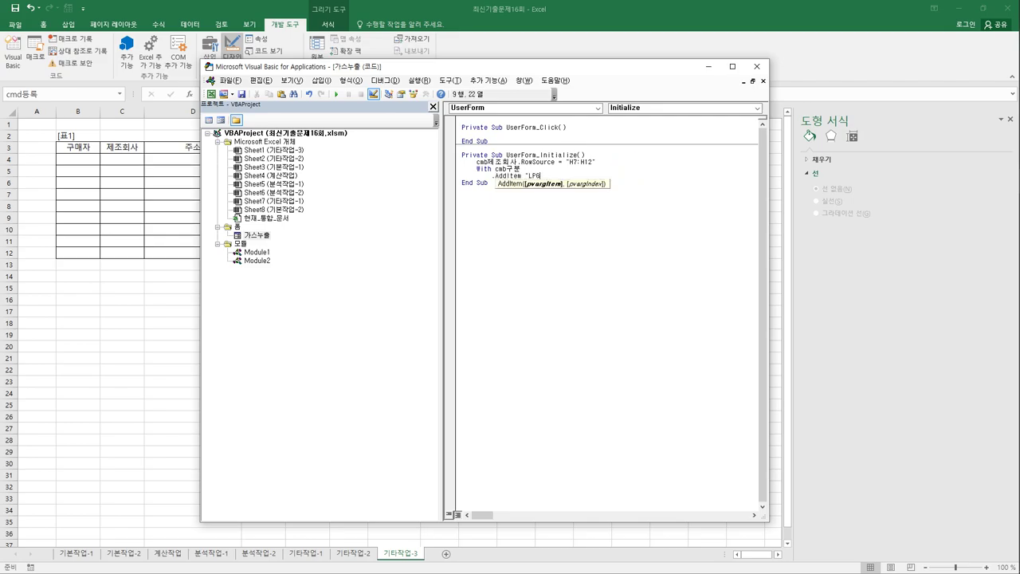
pyautogui.write('-20A"')
# - Duplicate the .AddItem "LPG-20A" line three times within the With cmb구분 block
pyautogui.press('Up')
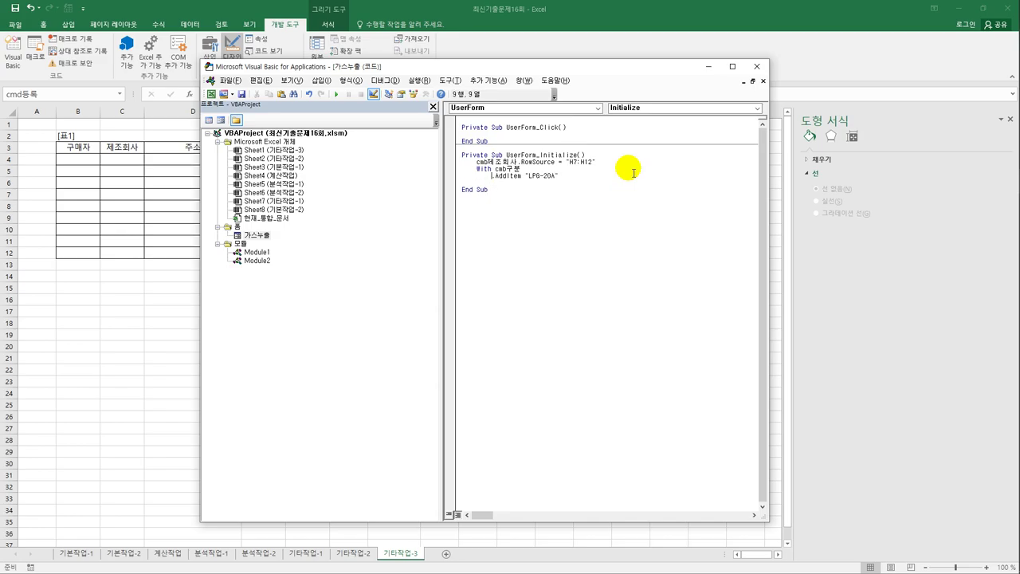
pyautogui.hotkey('shift', 'End')
pyautogui.hotkey('ctrl', 'c')
pyautogui.press('Down')
pyautogui.hotkey('ctrl', 'v')
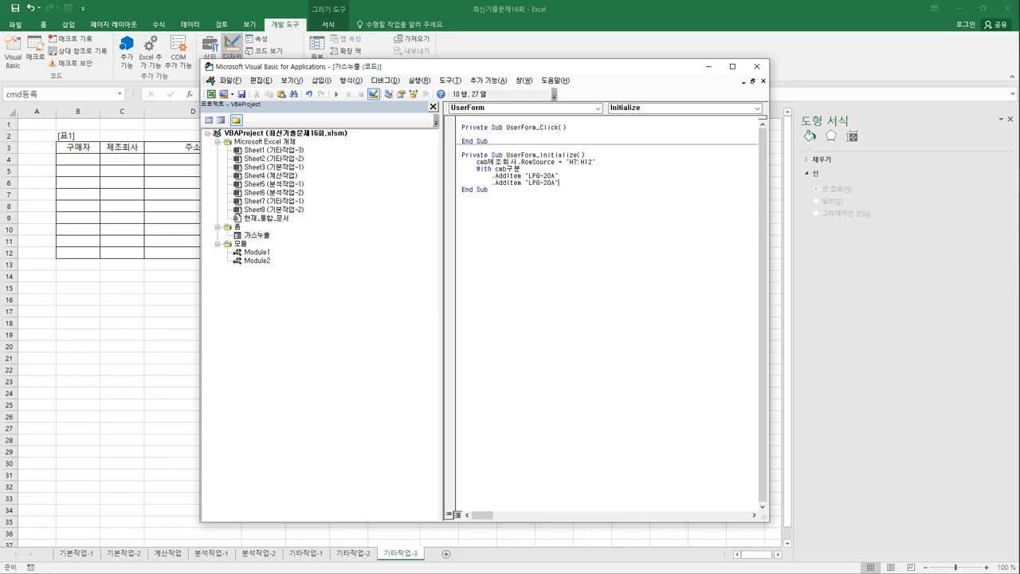
pyautogui.press('Return')
pyautogui.hotkey('ctrl', 'v')
pyautogui.press('Return')
pyautogui.hotkey('ctrl', 'v')
pyautogui.press('Up')
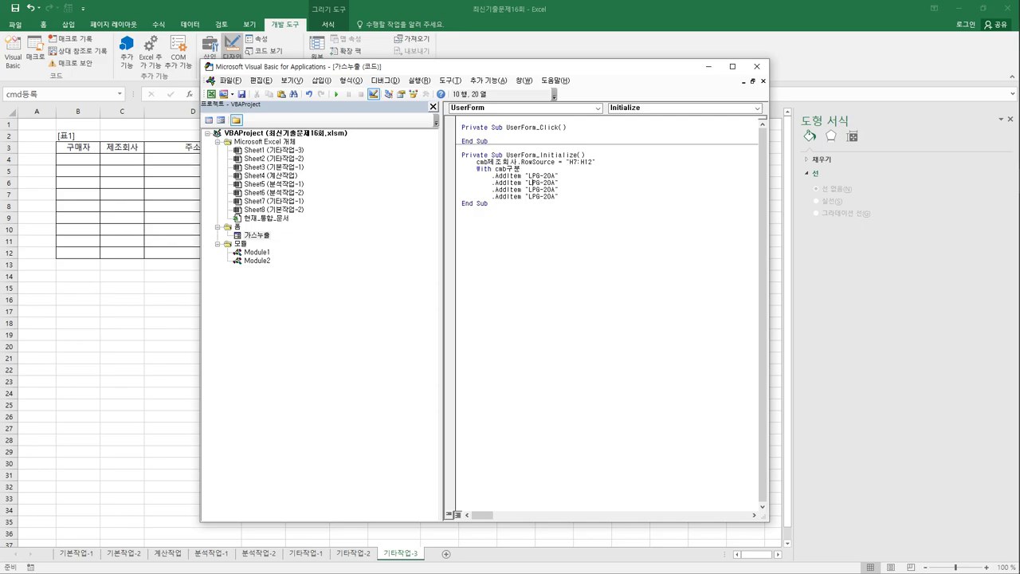
# - Change the copied items to "LNG-20A", "LPG-25A" and "LNG-25A", and close the block with End With
pyautogui.write('N')
pyautogui.press('Delete')
pyautogui.click(530, 196)
pyautogui.write('N')
pyautogui.press('Delete')
pyautogui.press('Return')
pyautogui.write('end with')
pyautogui.press('Return')
# - Insert a blank line above the cmb제조회사.RowSource statement in UserForm_Initialize
pyautogui.press('Up')
pyautogui.press('Up')
pyautogui.click(477, 175)
pyautogui.press('Home')
pyautogui.press('Return')
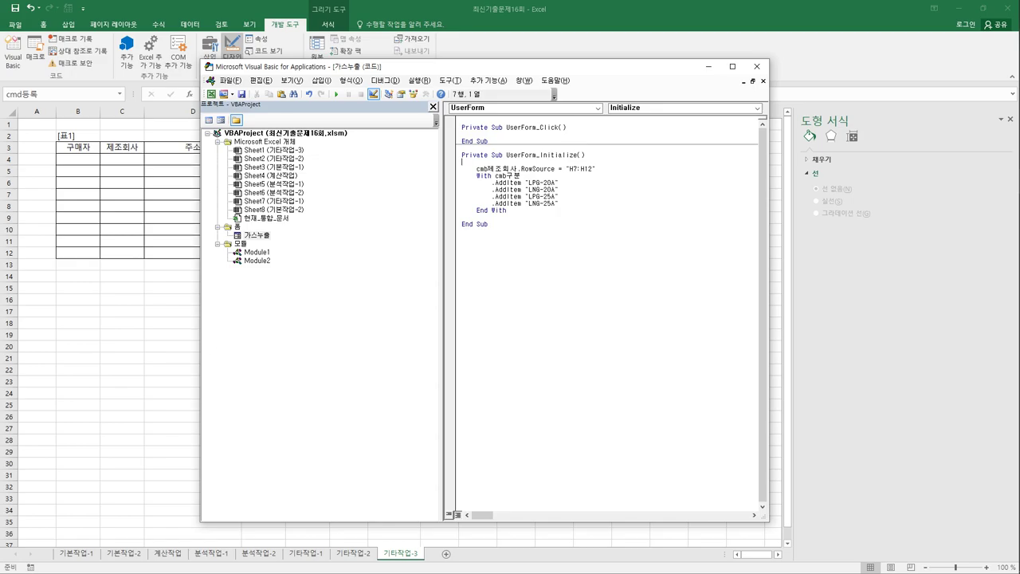
# - Create the cmd종료 button's Click event procedure with the statement Unload Me
pyautogui.click(597, 108)
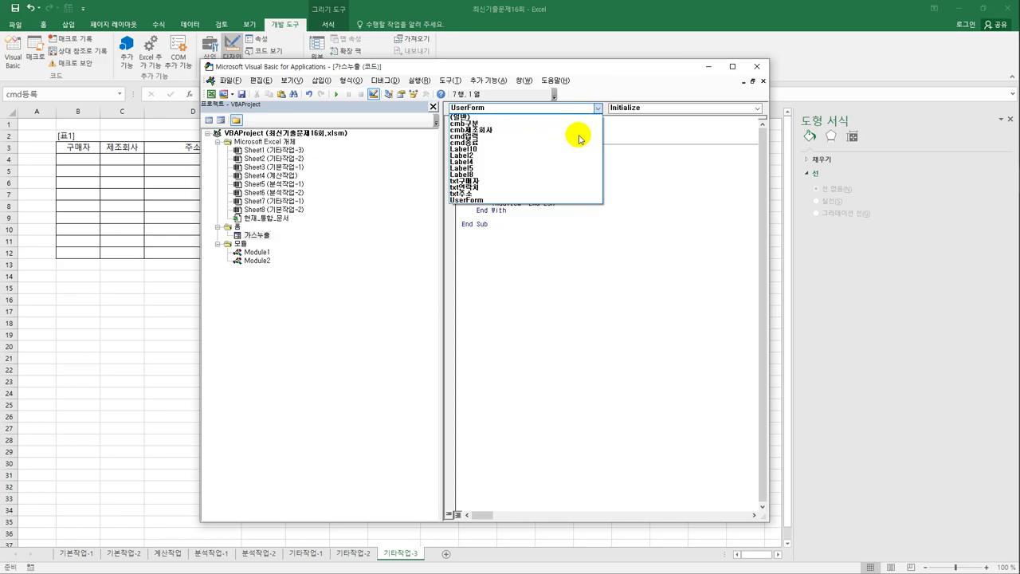
pyautogui.click(581, 143)
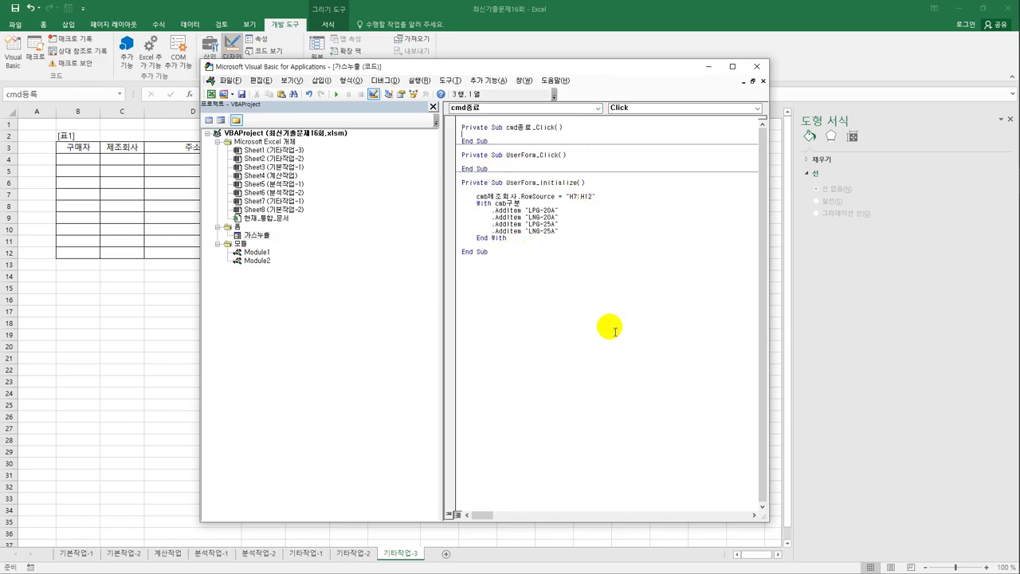
pyautogui.press('Tab')
pyautogui.write('un')
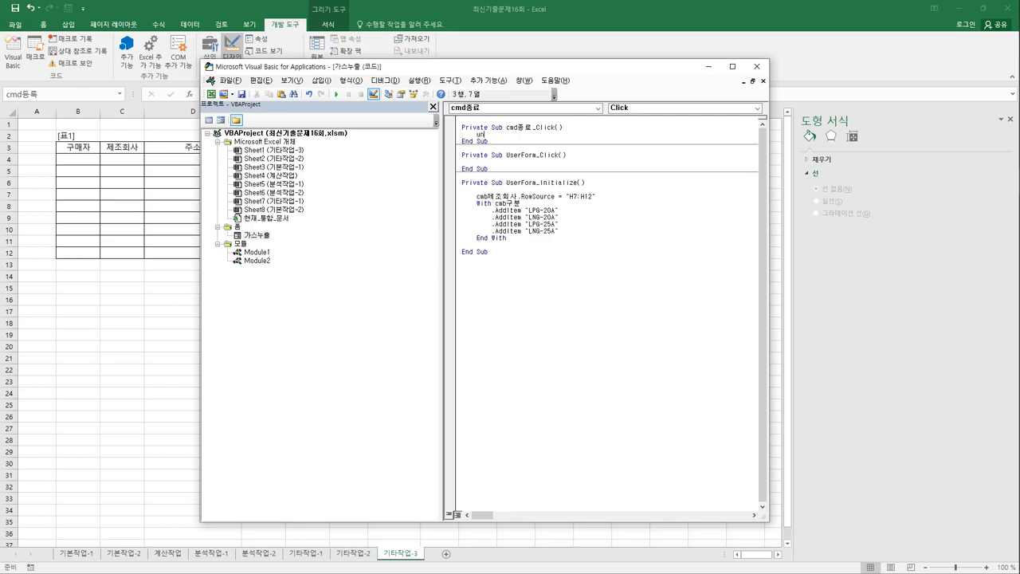
pyautogui.write('load Me')
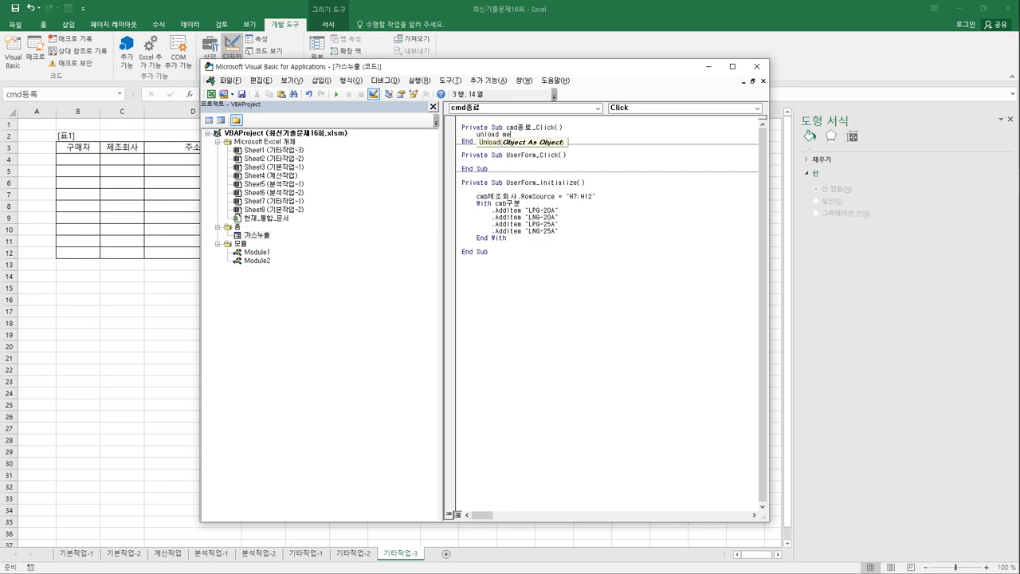
pyautogui.press('Down')
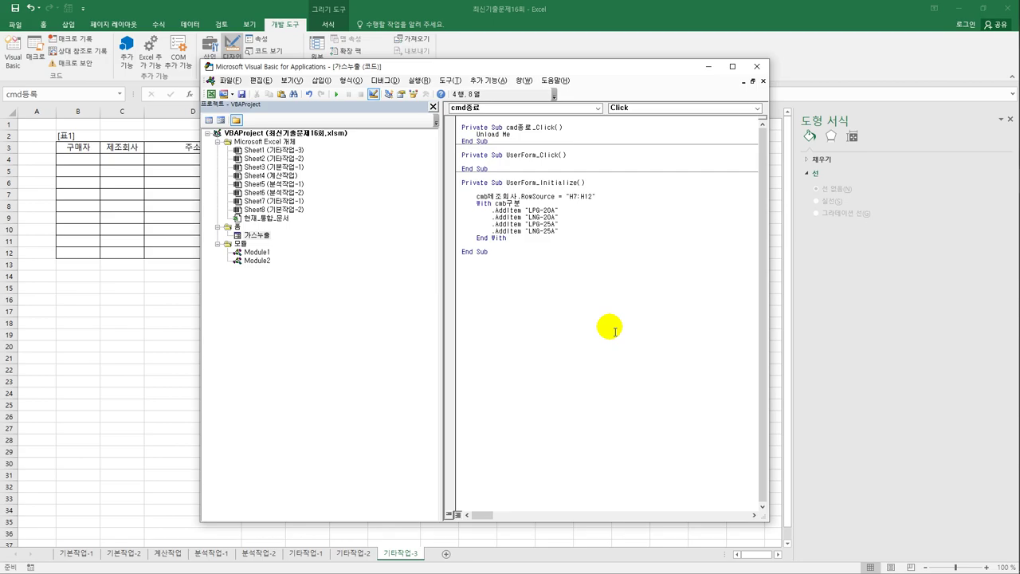
# - Go back to the 가스누출 form's design and create the Click event procedure for its 입력 button
pyautogui.doubleClick(247, 235)
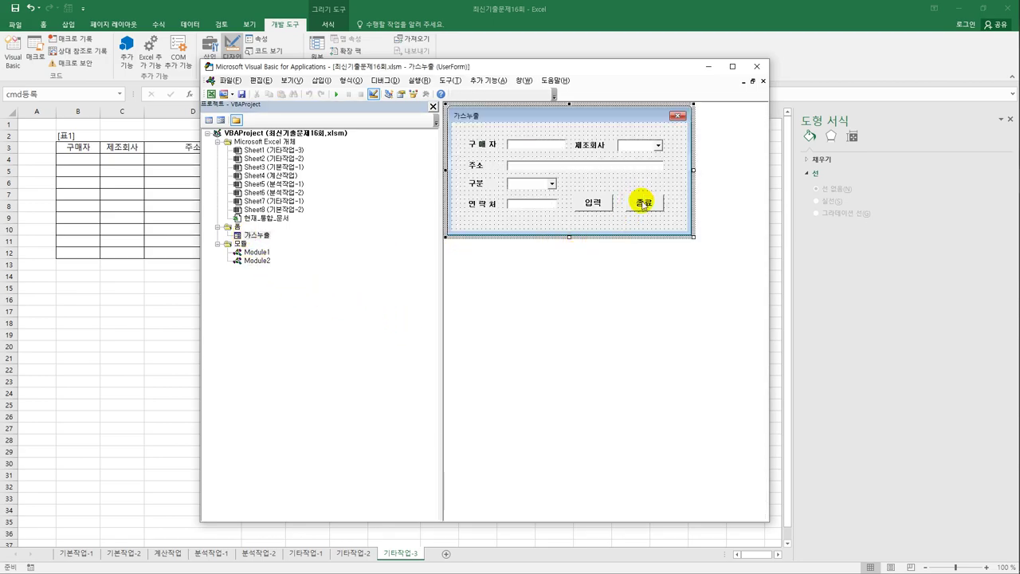
pyautogui.click(608, 205)
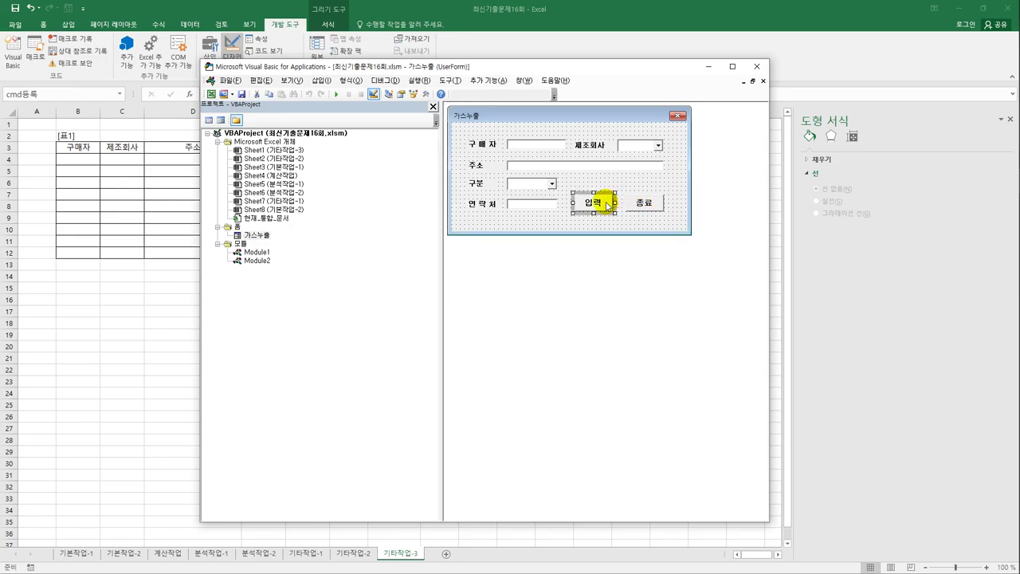
pyautogui.click(72, 152)
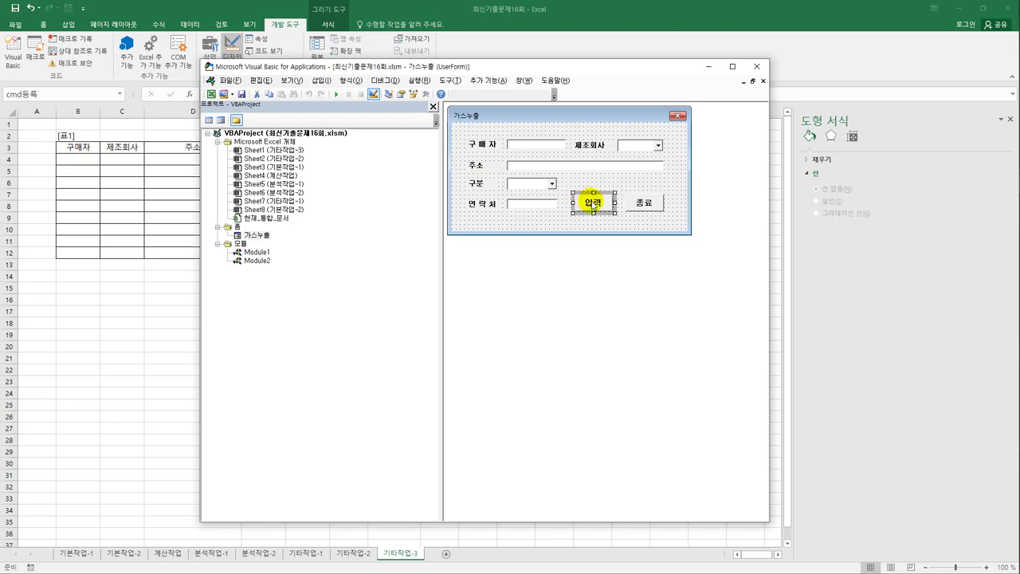
pyautogui.doubleClick(593, 204)
pyautogui.press('Tab')
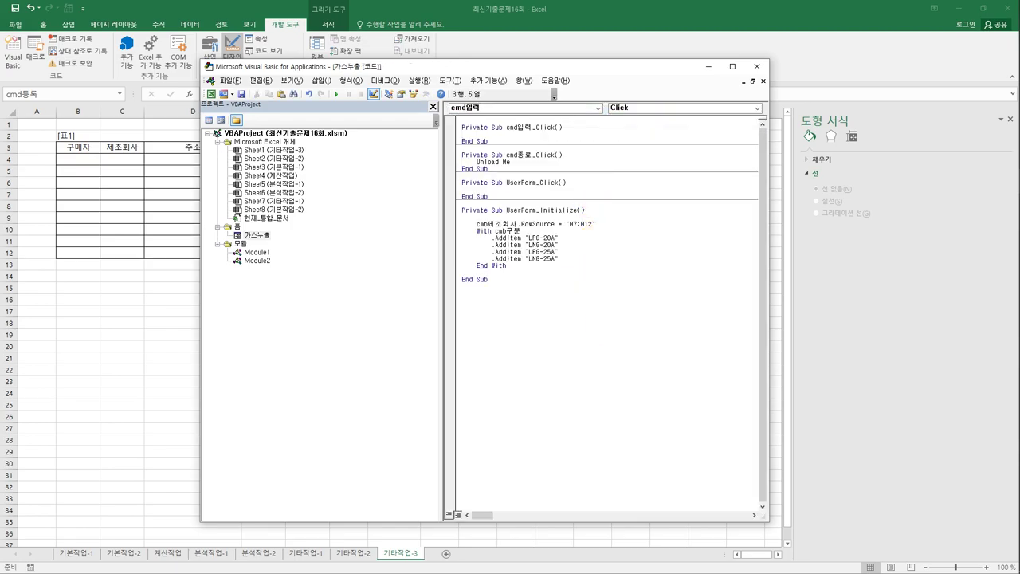
# - Assign i = Range("B3").CurrentRegion.Rows.Count + 2 in cmd입력_Click, followed by a blank line
pyautogui.write('i = range("B')
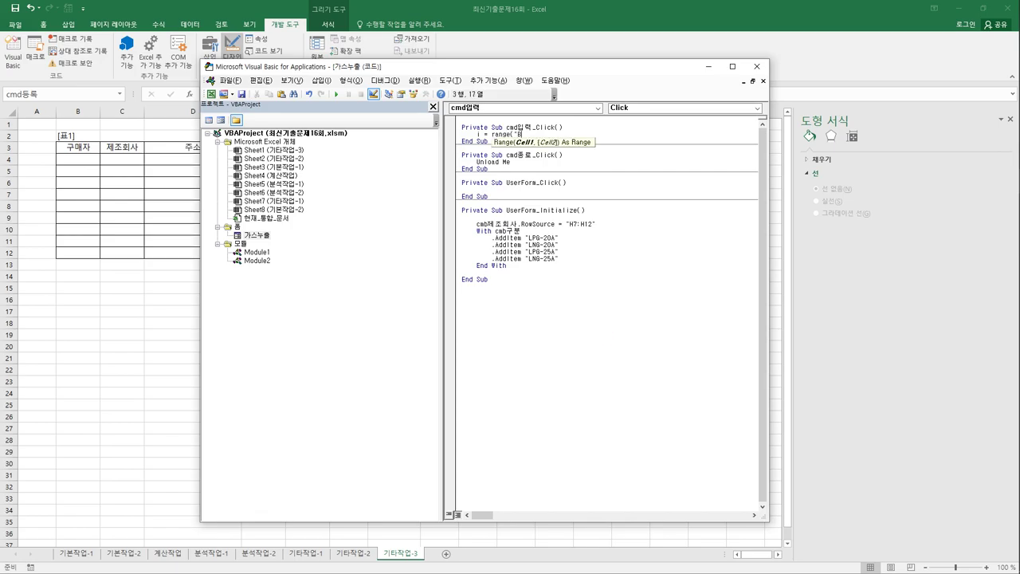
pyautogui.write('3").cu')
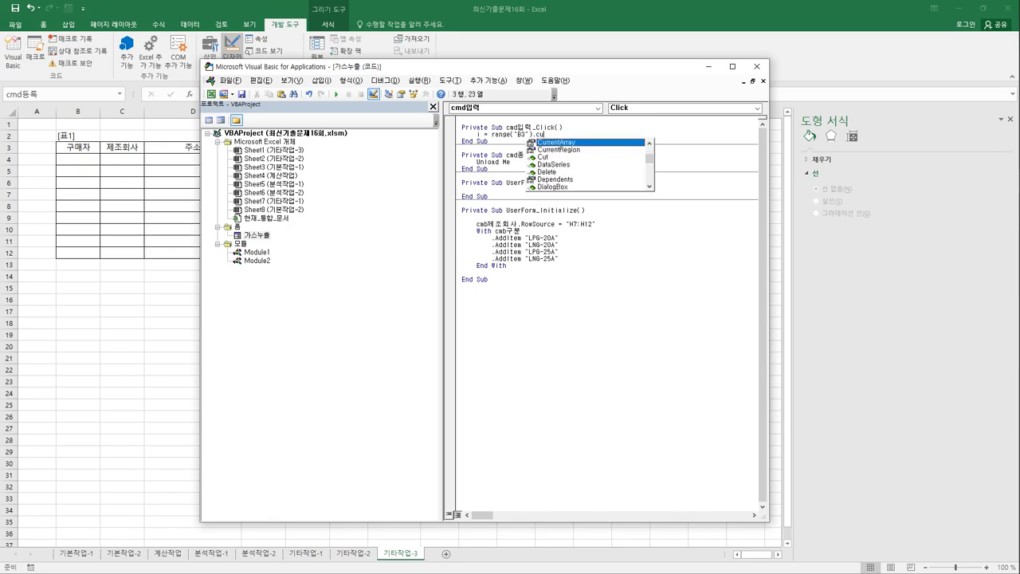
pyautogui.press('Down')
pyautogui.press('Tab')
pyautogui.write('.ro')
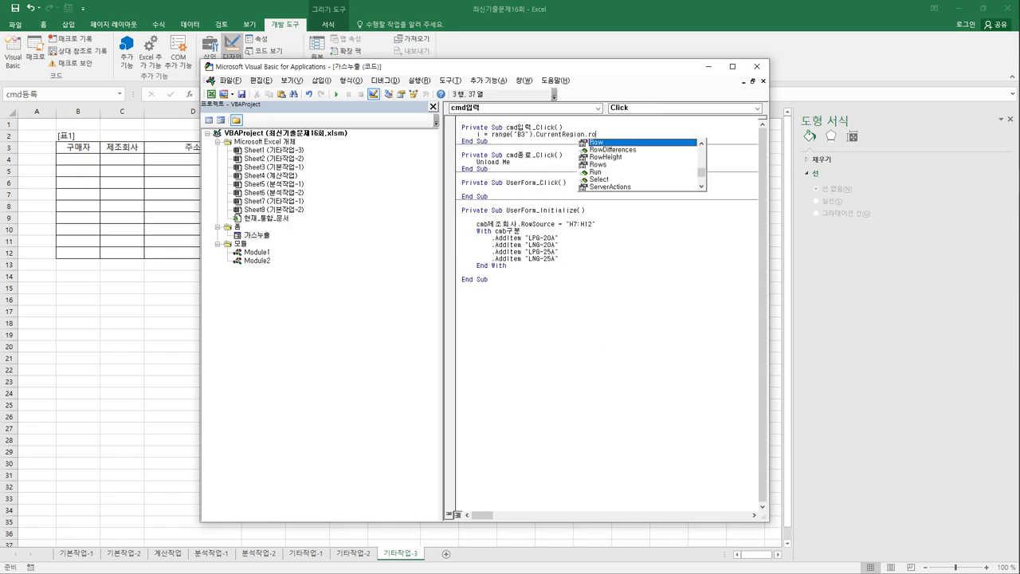
pyautogui.write('w.coun')
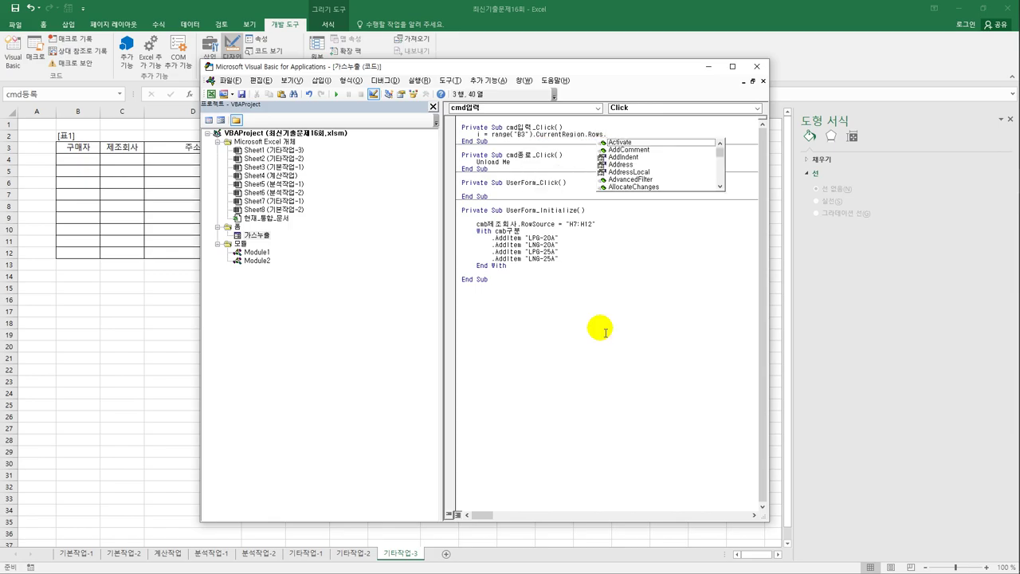
pyautogui.press('Tab')
pyautogui.write('+ 2')
pyautogui.press('Return')
pyautogui.press('Return')
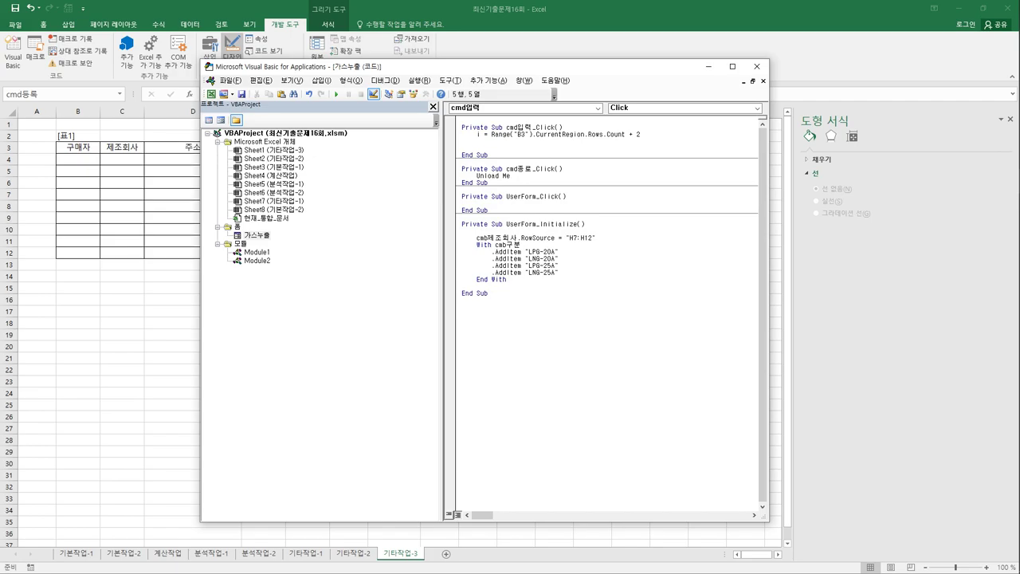
# - Add the statement Cells(i, 2) = txt구매자 to cmd입력_Click
pyautogui.write('cells(')
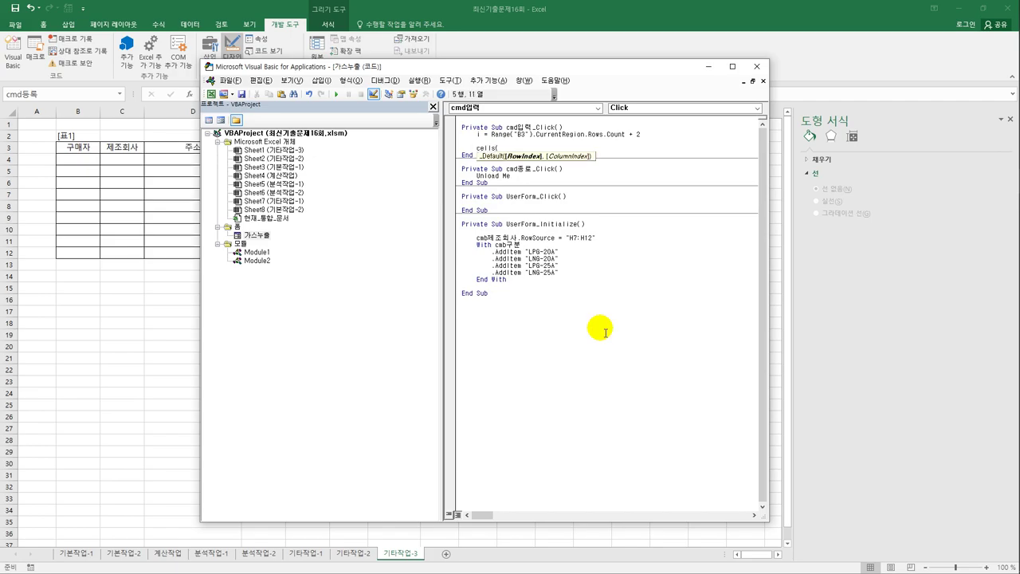
pyautogui.write('i,2)')
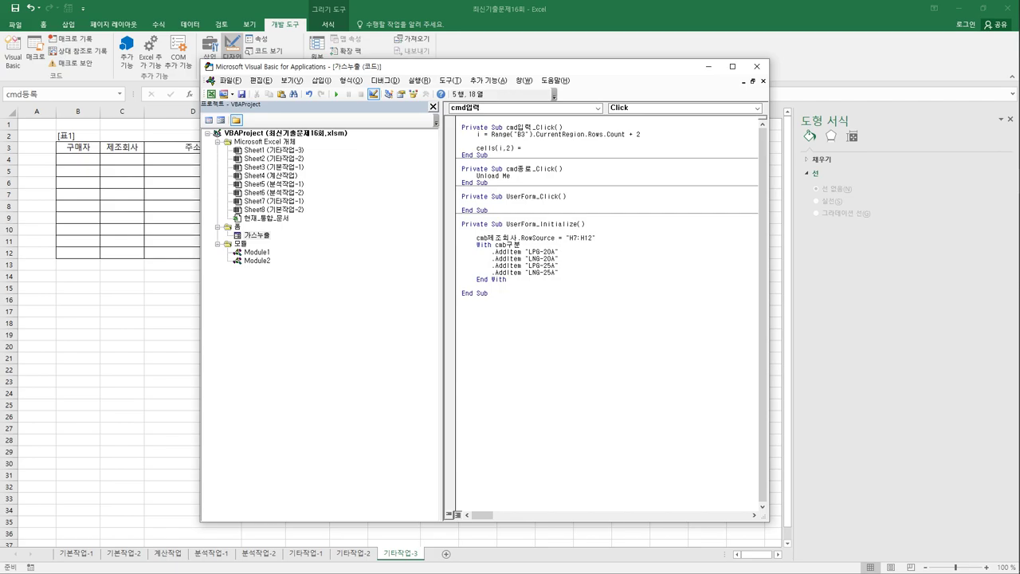
pyautogui.write(' = txt구매자')
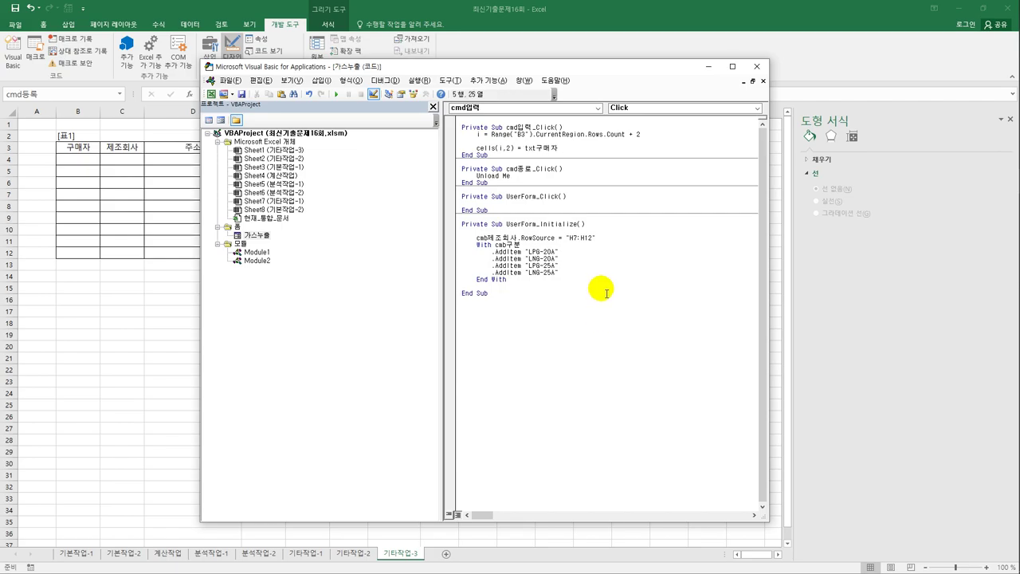
# - Check the 구매자 text box's name in its properties on the 가스누출 form, and return to the cmd입력_Click code
pyautogui.doubleClick(257, 235)
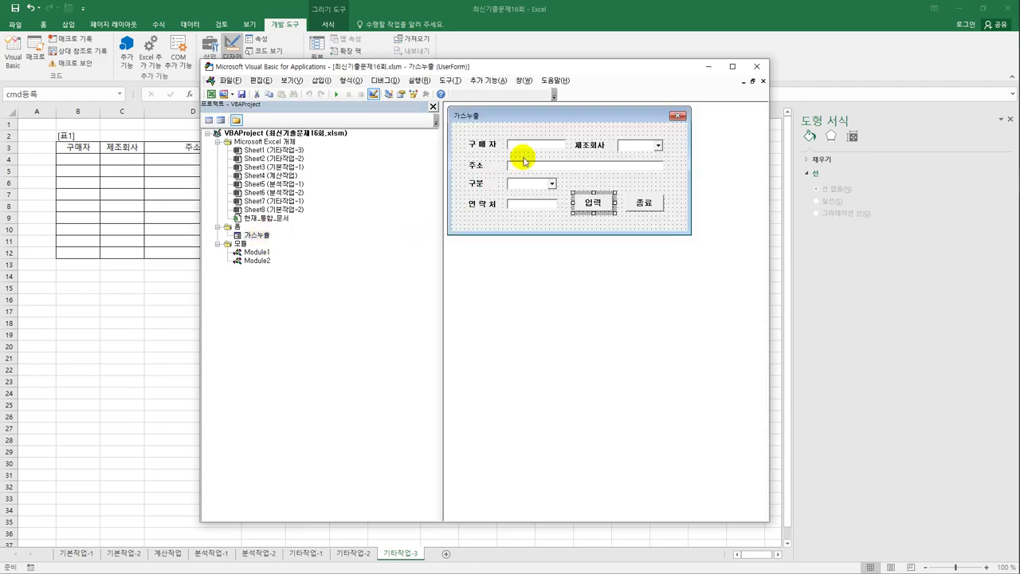
pyautogui.click(542, 144)
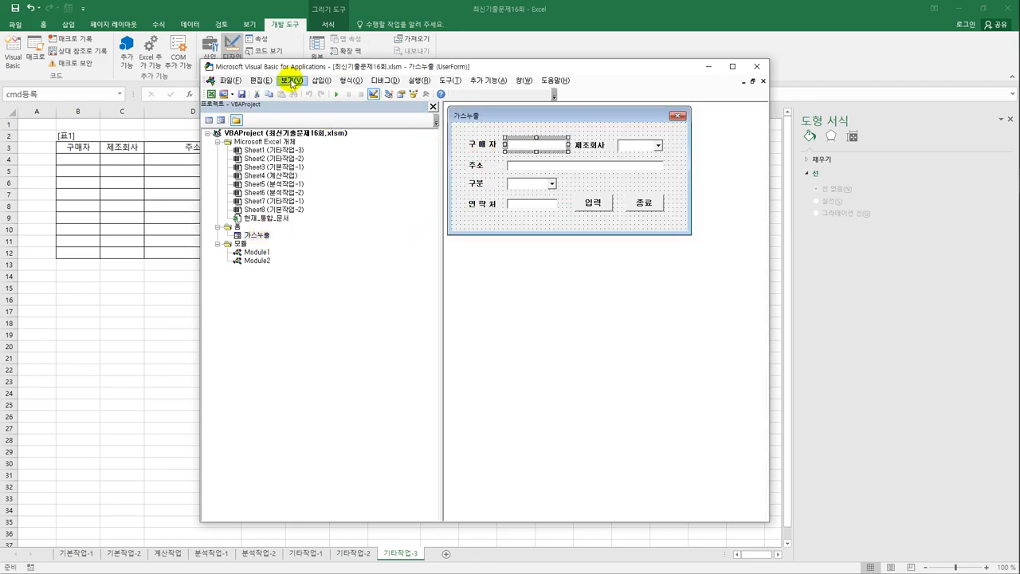
pyautogui.click(292, 80)
pyautogui.click(327, 218)
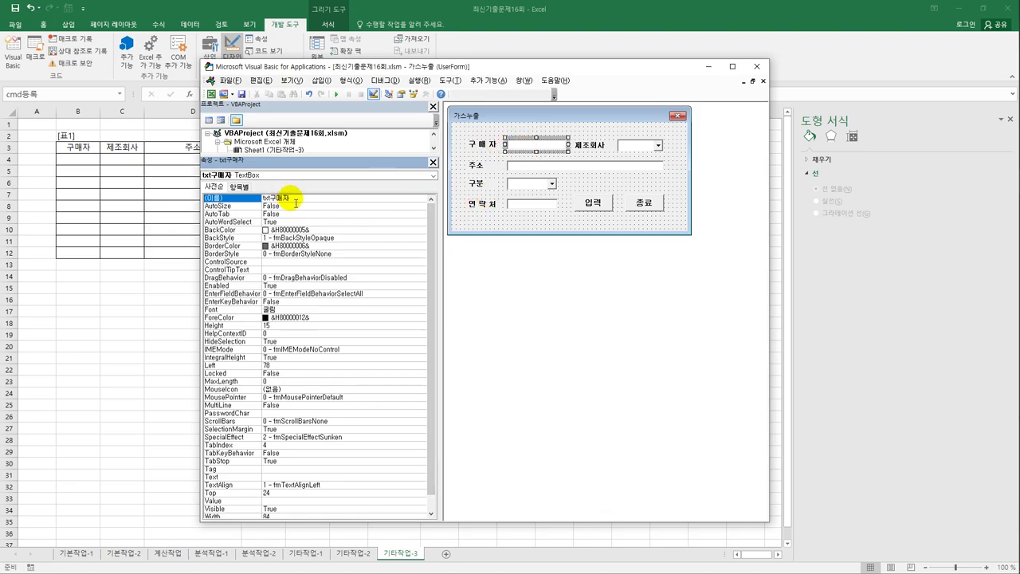
pyautogui.click(295, 203)
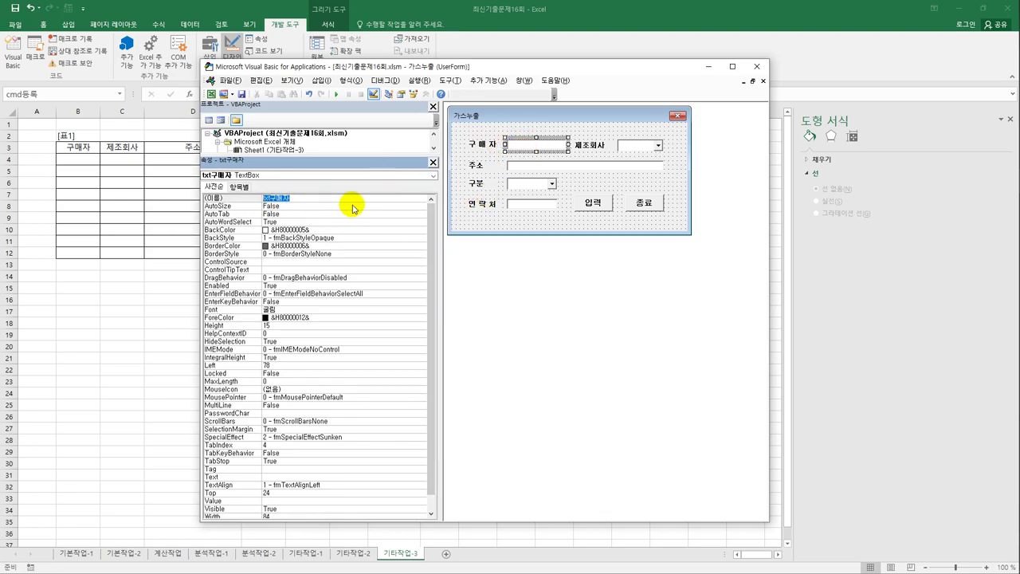
pyautogui.doubleClick(594, 202)
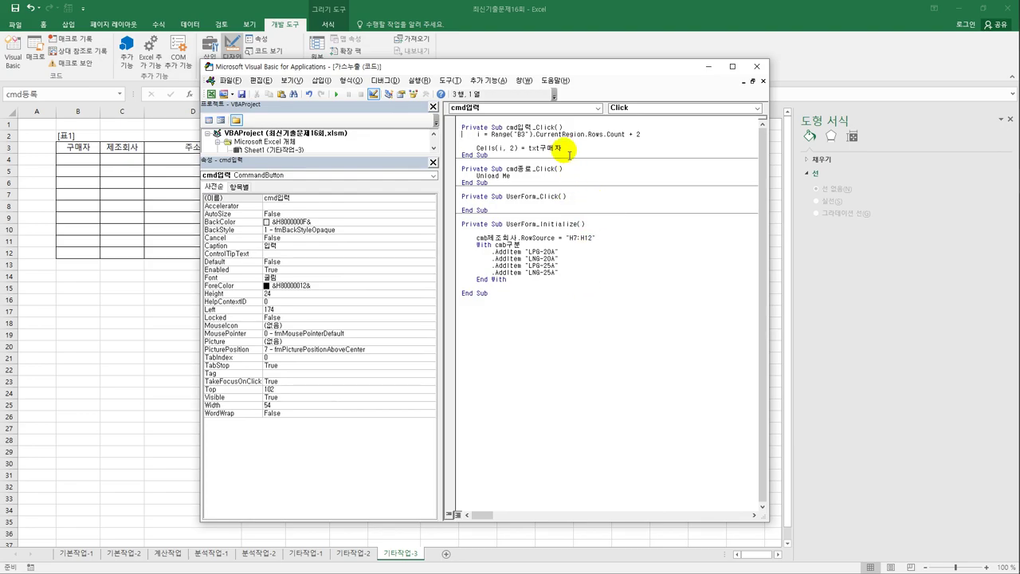
# - Duplicate the Cells(i, 2) = txt구매자 line four times below itself in cmd입력_Click
pyautogui.moveTo(562, 148); pyautogui.dragTo(482, 154)
pyautogui.hotkey('ctrl', 'c')
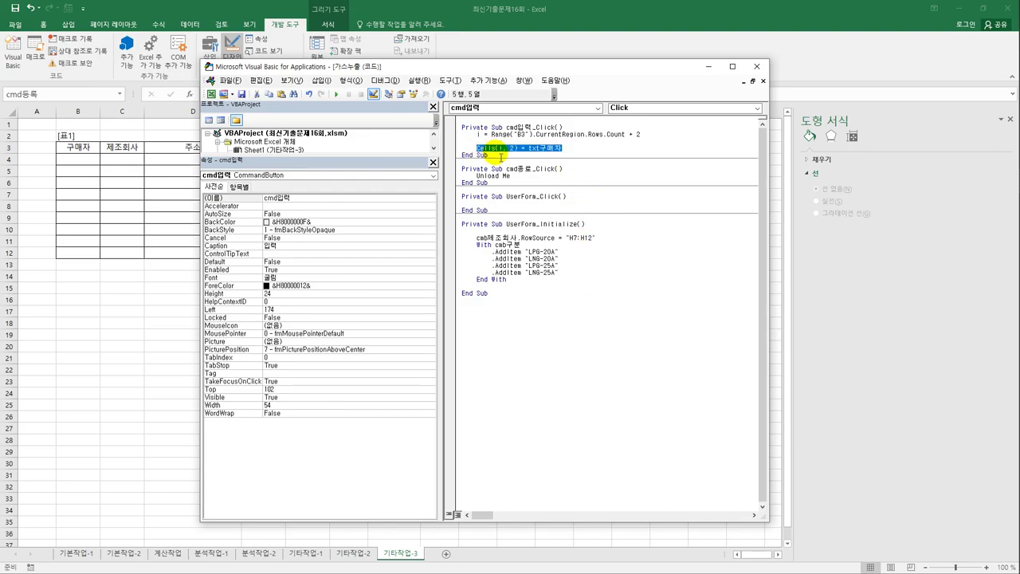
pyautogui.click(578, 157)
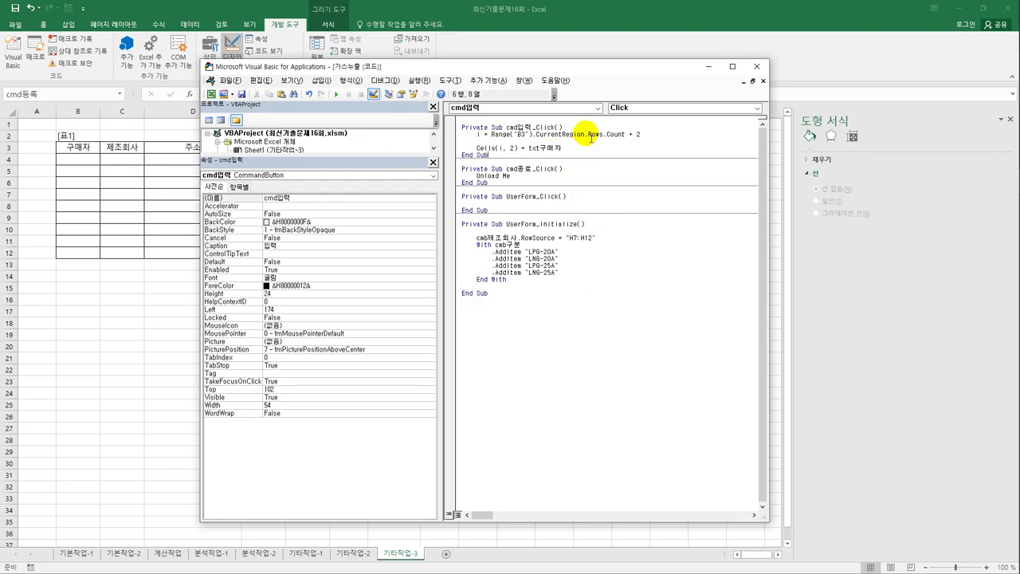
pyautogui.press('End')
pyautogui.press('Return')
pyautogui.hotkey('ctrl', 'v')
pyautogui.press('Return')
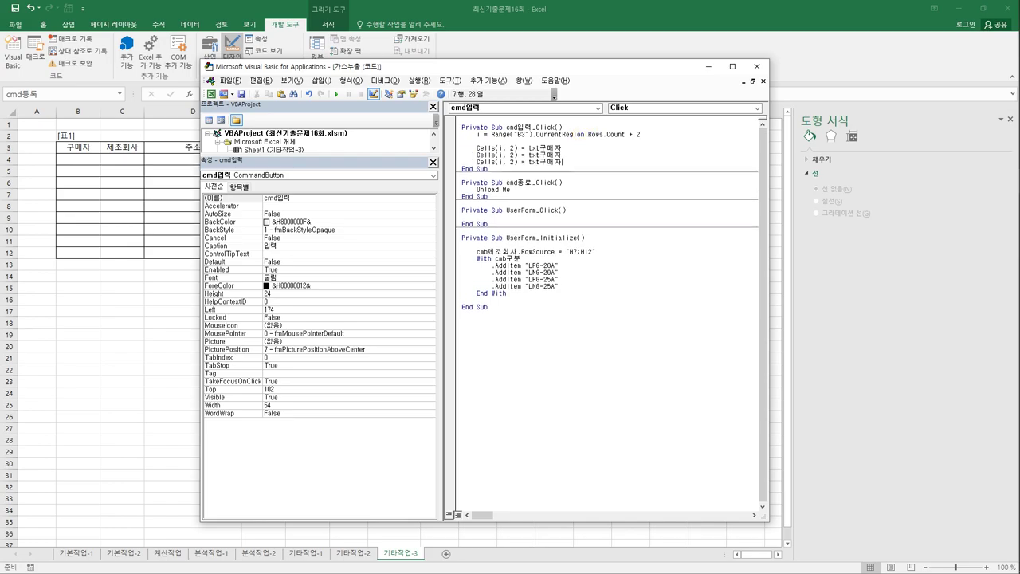
pyautogui.hotkey('ctrl', 'v')
pyautogui.press('Return')
pyautogui.hotkey('ctrl', 'v')
pyautogui.press('Return')
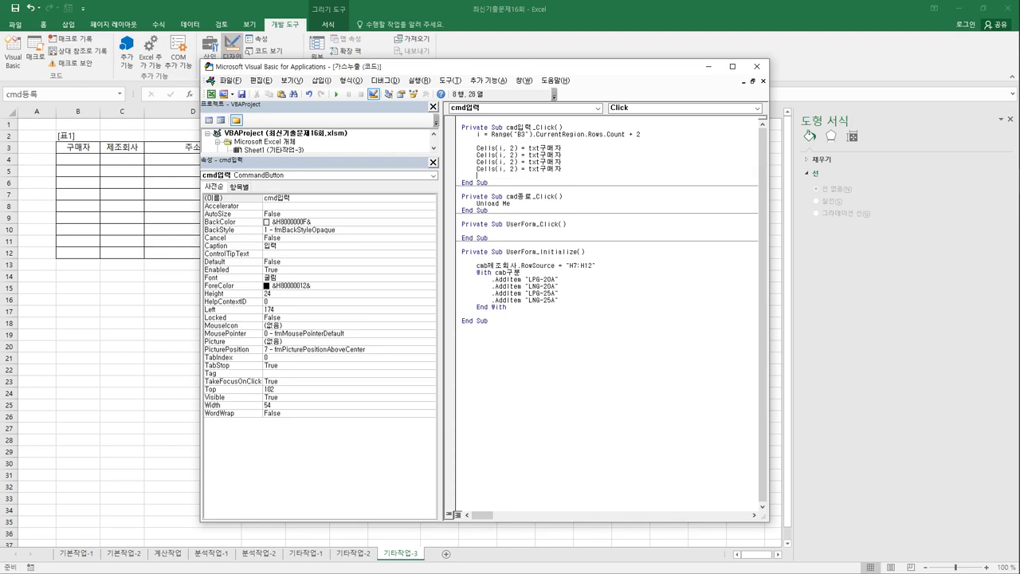
pyautogui.hotkey('ctrl', 'v')
pyautogui.press('Return')
# - Change the column numbers of the four copied Cells lines to 3, 4, 5 and 6
pyautogui.press('Up')
pyautogui.press('Up')
pyautogui.press('End')
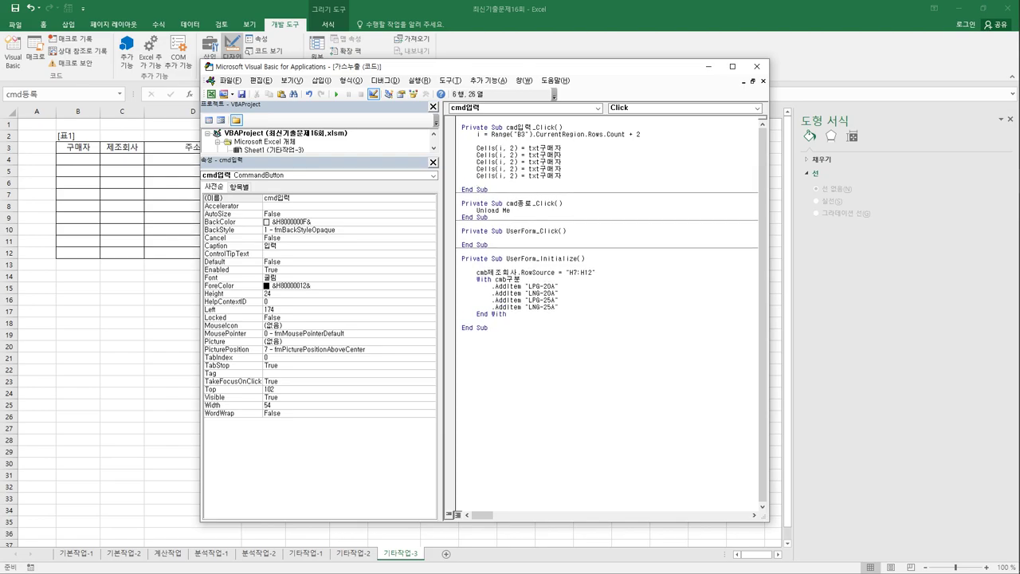
pyautogui.click(511, 154)
pyautogui.click(511, 162)
pyautogui.press('Delete')
pyautogui.write('4')
pyautogui.click(511, 169)
pyautogui.press('Delete')
pyautogui.write('5')
pyautogui.click(511, 175)
pyautogui.press('Delete')
pyautogui.write('6')
# - Assign cmb제조회사 to the column 3 cell and txt주소 to the column 4 cell
pyautogui.doubleClick(530, 154)
pyautogui.press('Delete')
pyautogui.write('cmb제조회사')
pyautogui.moveTo(562, 162); pyautogui.dragTo(541, 161)
pyautogui.write('wn')
pyautogui.press('BackSpace')
pyautogui.press('BackSpace')
pyautogui.press('Hangul')
pyautogui.write('주소')
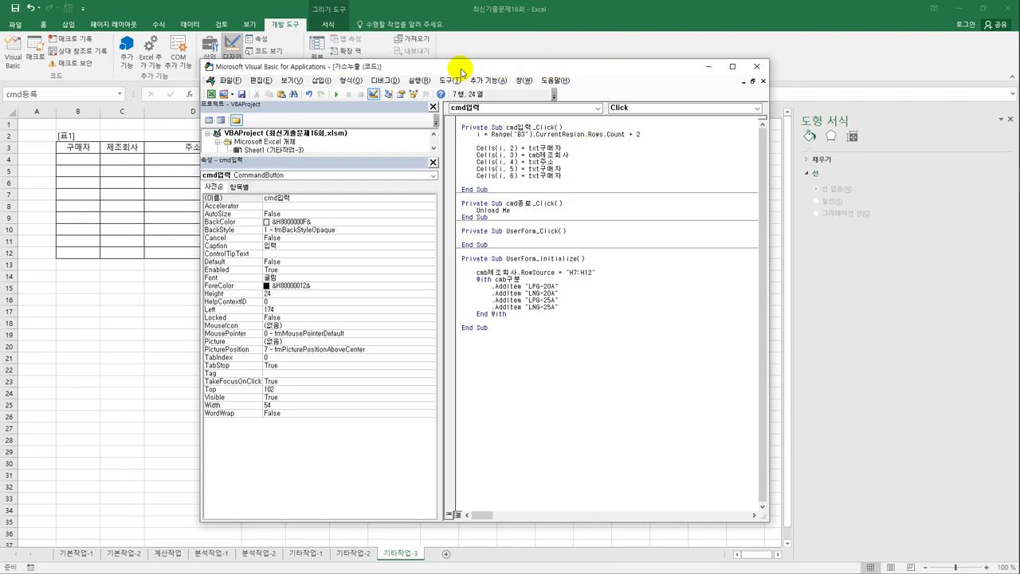
# - Move the code window clear of the worksheet's table headers and assign cmb구분 to the column 5 cell
pyautogui.moveTo(467, 67); pyautogui.dragTo(581, 69)
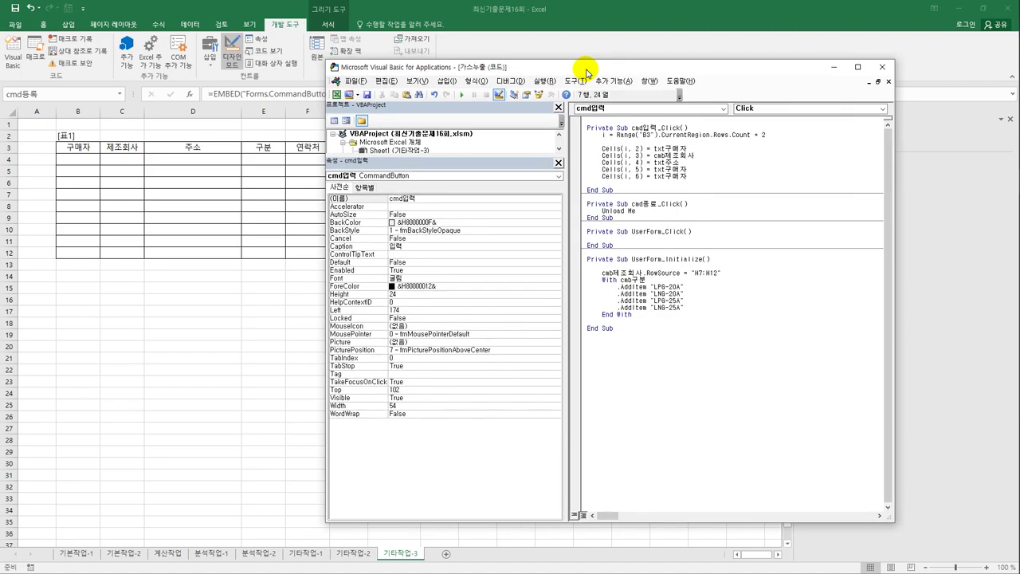
pyautogui.click(654, 169)
pyautogui.hotkey('shift', 'End')
pyautogui.write('cmb')
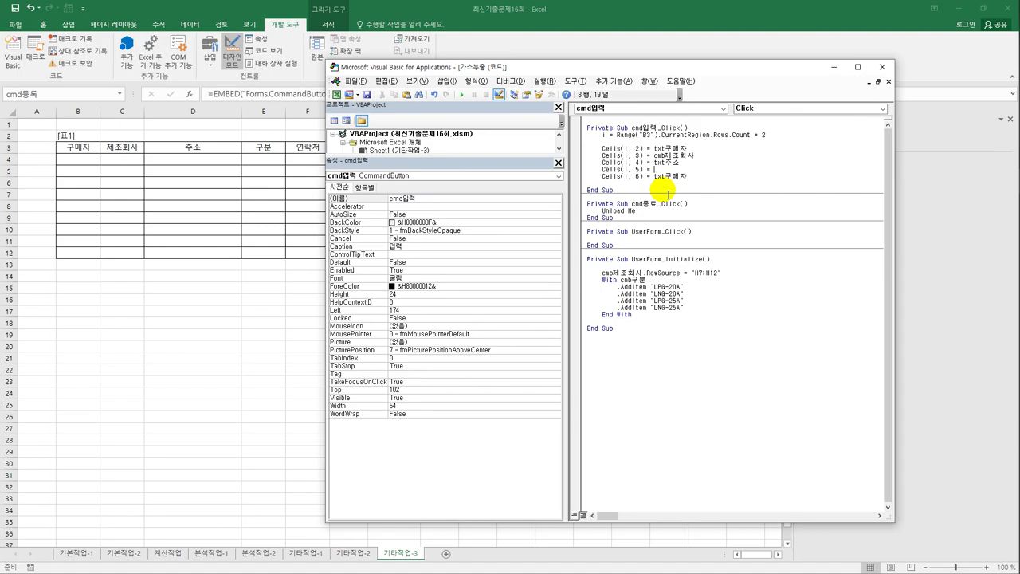
pyautogui.write('구분')
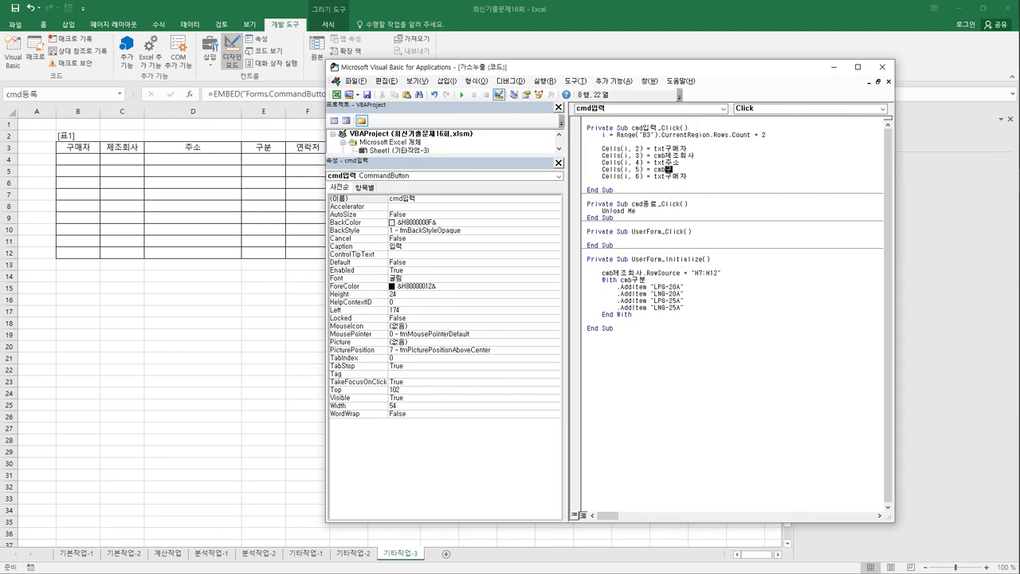
# - Assign txt연락처 to the column 6 cell in cmd입력_Click
pyautogui.click(653, 177)
pyautogui.hotkey('shift', 'End')
pyautogui.press('Right')
pyautogui.press('BackSpace')
pyautogui.press('BackSpace')
pyautogui.press('BackSpace')
pyautogui.write('연락처')
# - Enlarge the project explorer area and open the 가스누출 form in design view
pyautogui.click(652, 149)
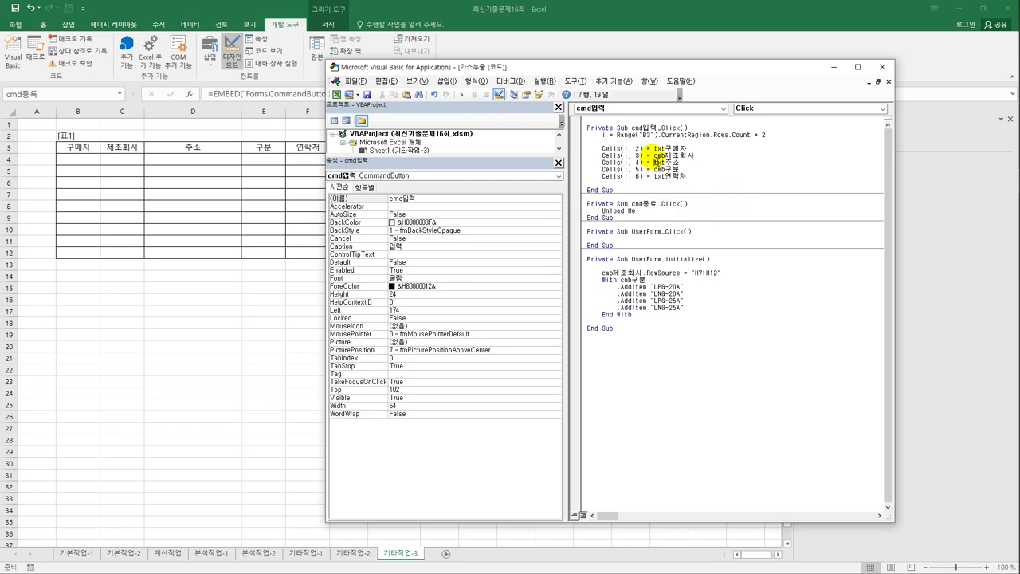
pyautogui.click(651, 148)
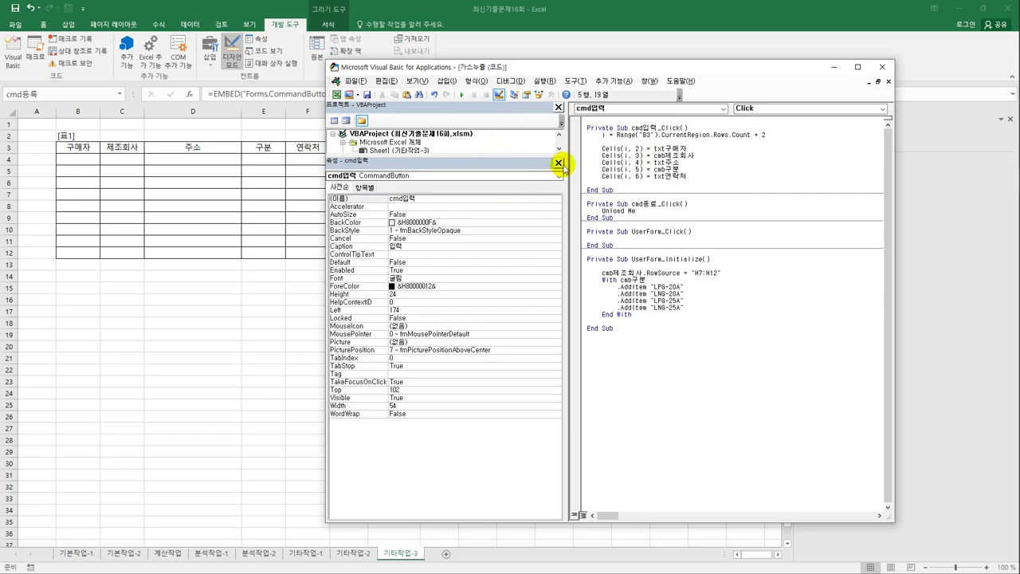
pyautogui.moveTo(535, 154); pyautogui.dragTo(529, 287)
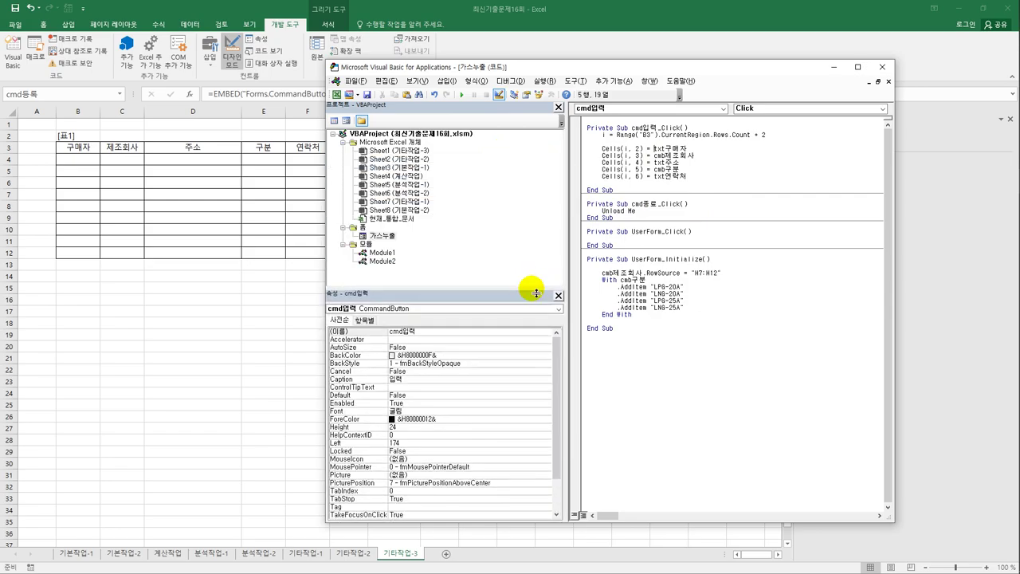
pyautogui.click(390, 235)
pyautogui.doubleClick(391, 235)
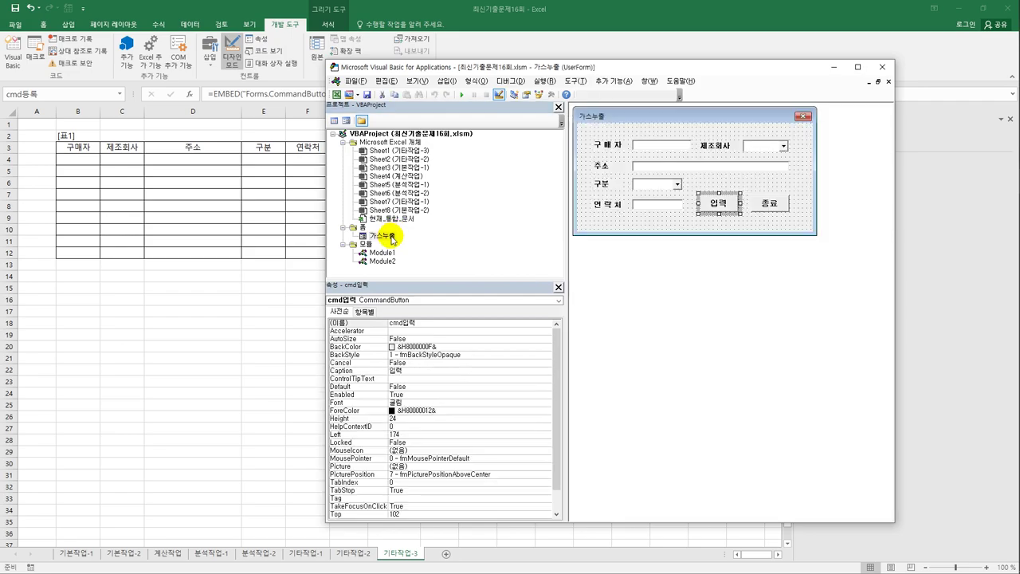
# - Check the control names of the 구분 combo box and the 연락처 text box, and return to the cmd입력_Click code
pyautogui.click(676, 169)
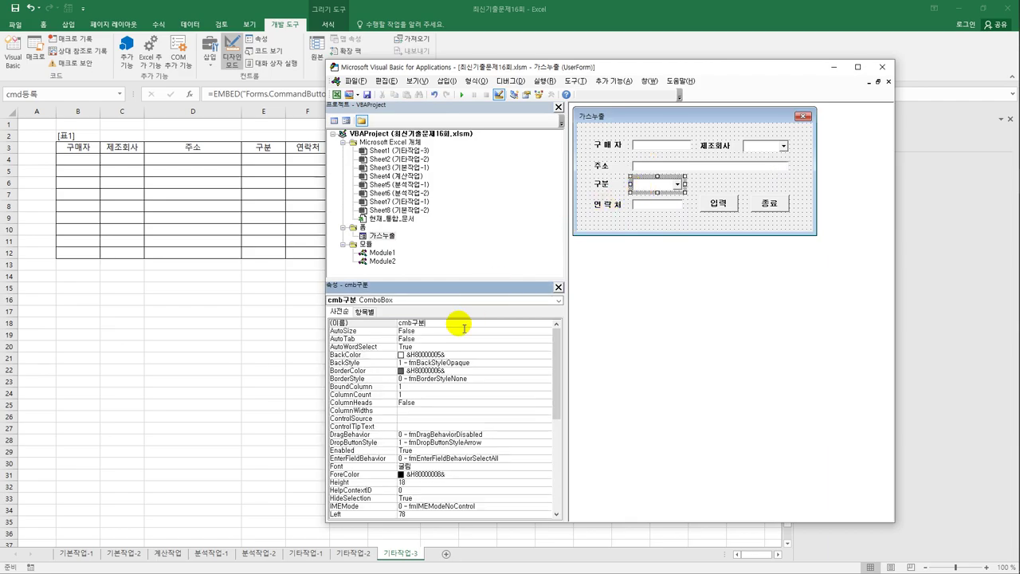
pyautogui.click(648, 206)
pyautogui.click(471, 324)
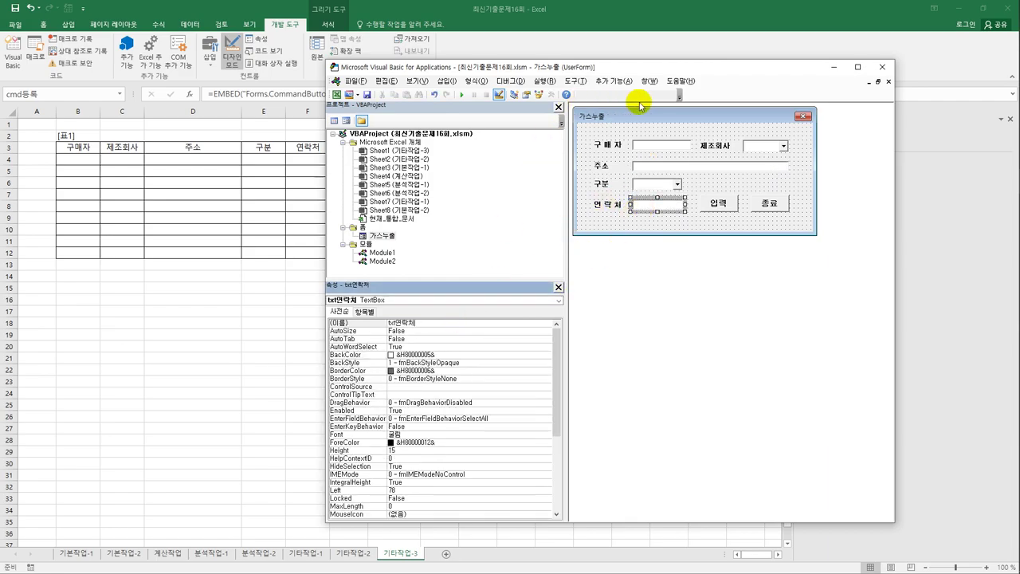
pyautogui.doubleClick(735, 203)
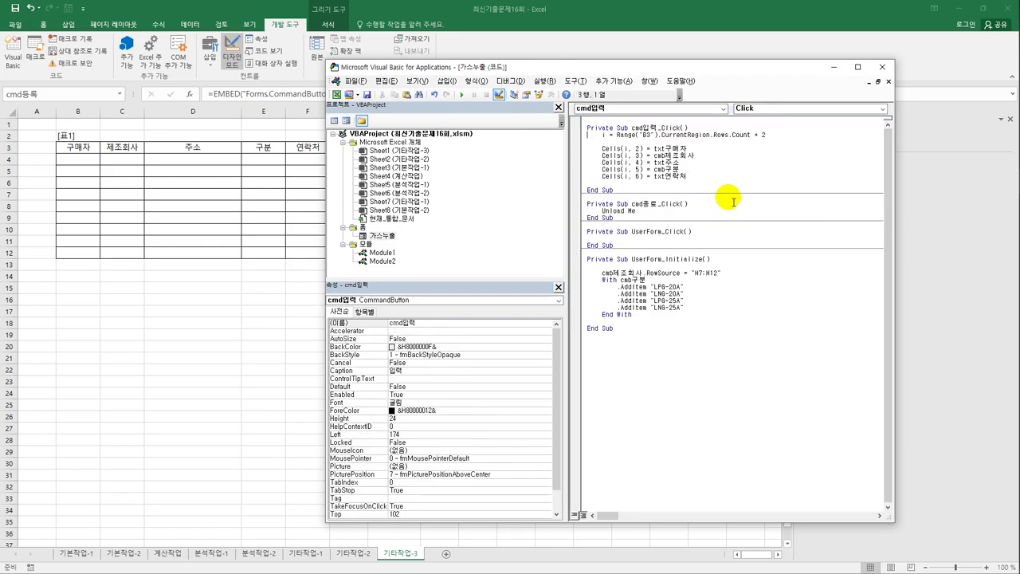
# - Leave the VBA editor and design mode, and launch the 가스누출 form through the worksheet's 등록 control
pyautogui.click(883, 67)
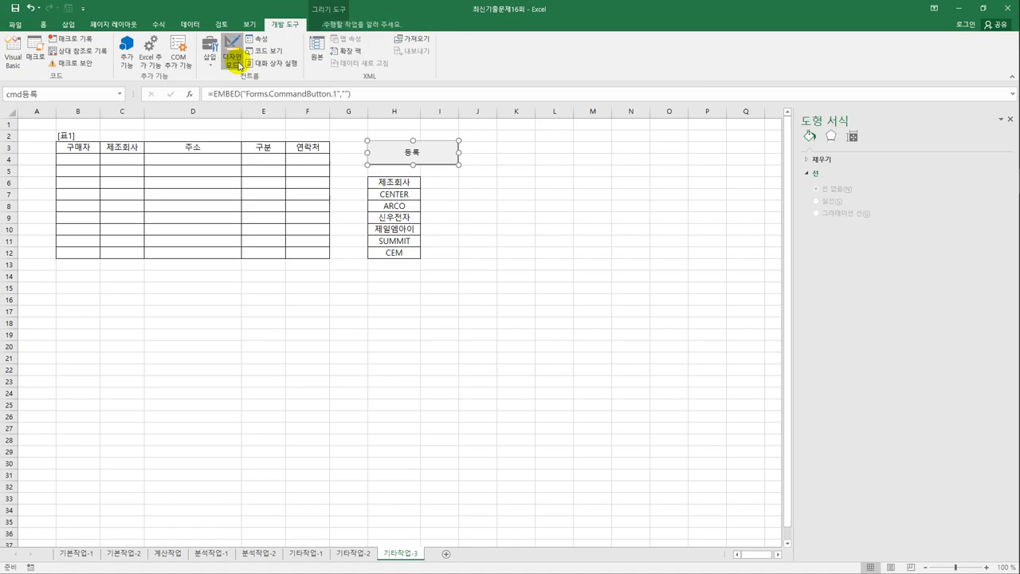
pyautogui.click(238, 65)
pyautogui.click(508, 239)
pyautogui.click(428, 160)
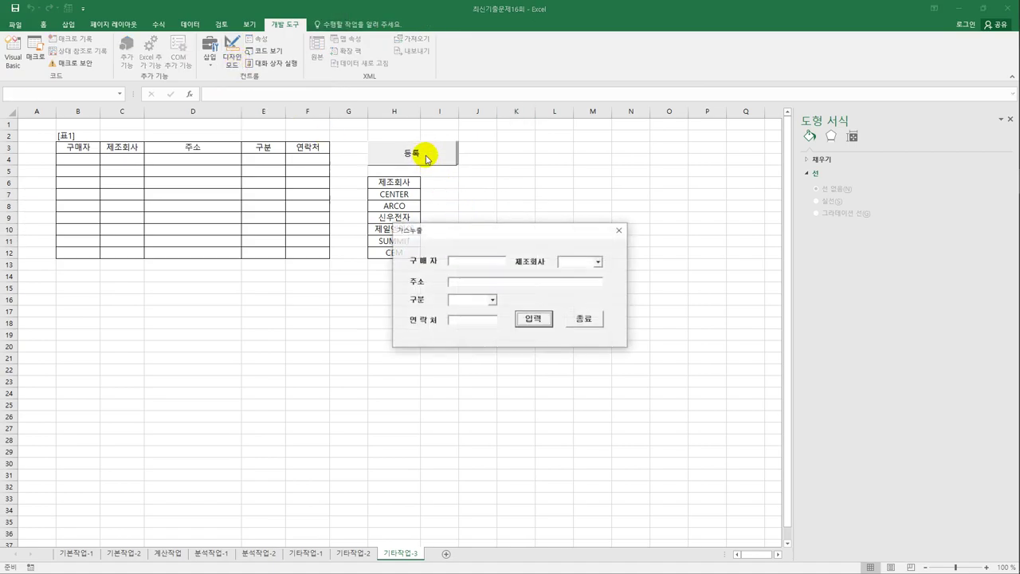
# - Inspect the 제조회사 and 구분 drop-down lists in the running form, and close the form through its 종료 control
pyautogui.moveTo(467, 233); pyautogui.dragTo(342, 226)
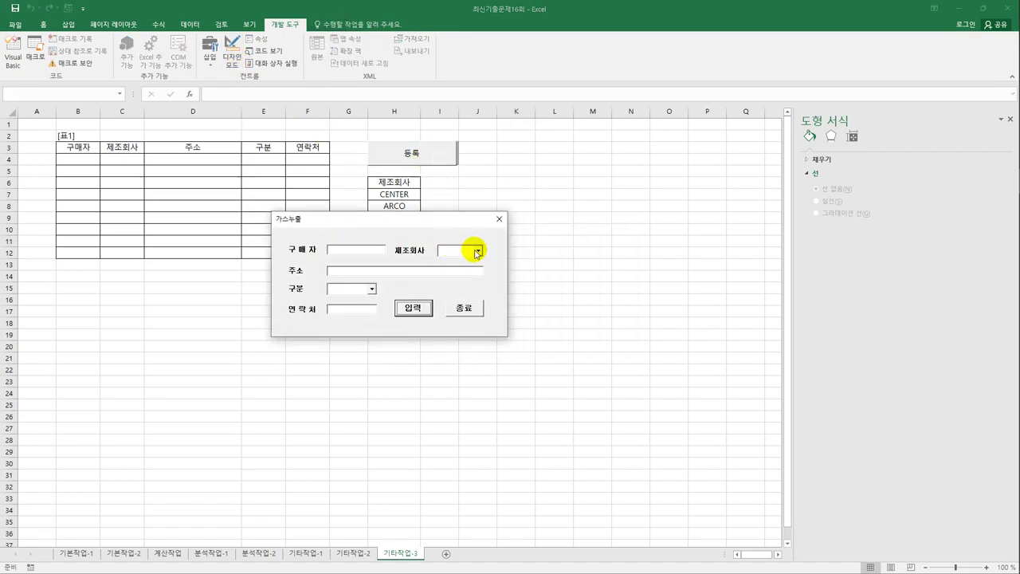
pyautogui.click(479, 252)
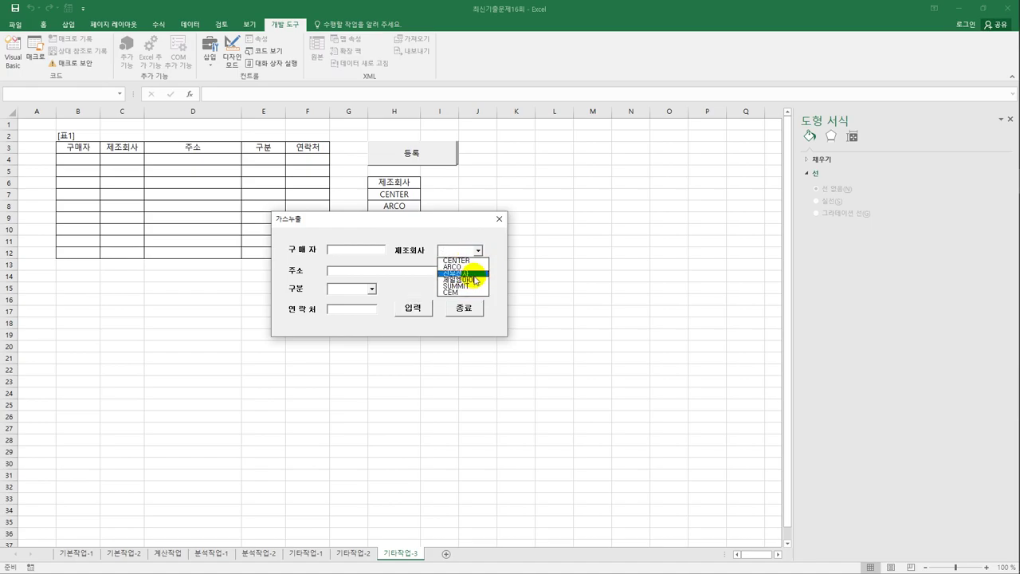
pyautogui.click(372, 289)
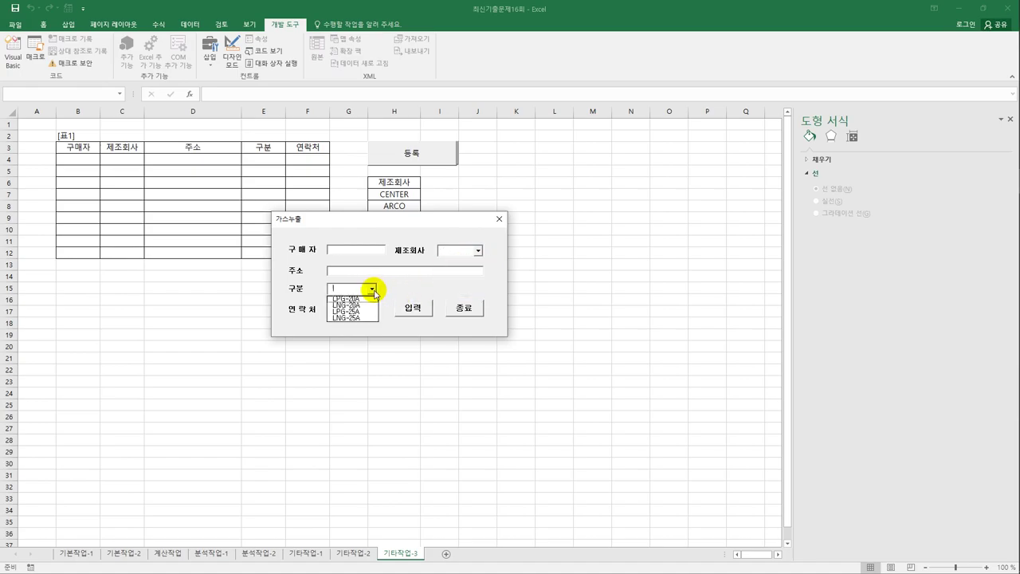
pyautogui.click(409, 220)
pyautogui.moveTo(409, 220); pyautogui.dragTo(508, 258)
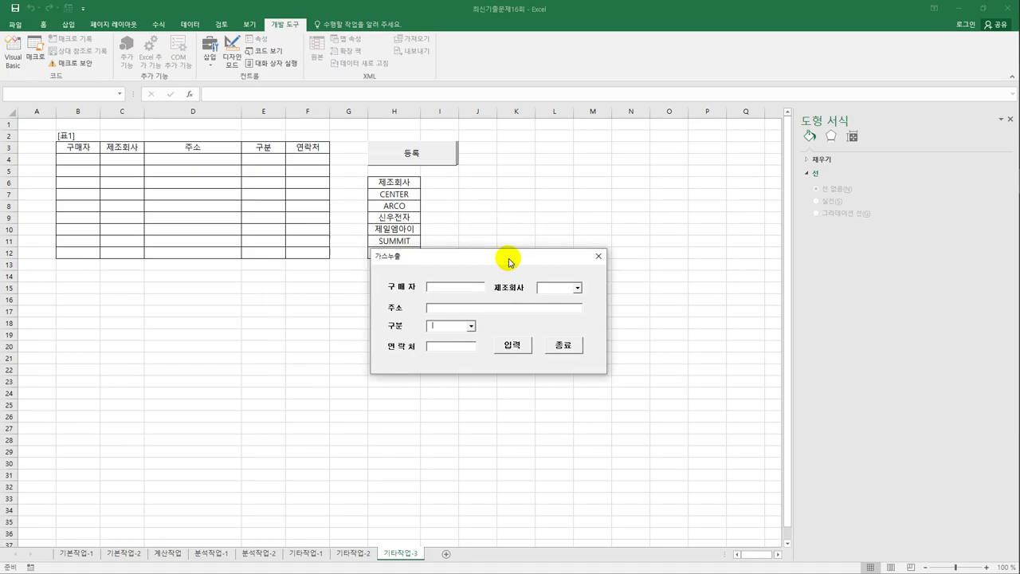
pyautogui.click(581, 355)
pyautogui.click(583, 350)
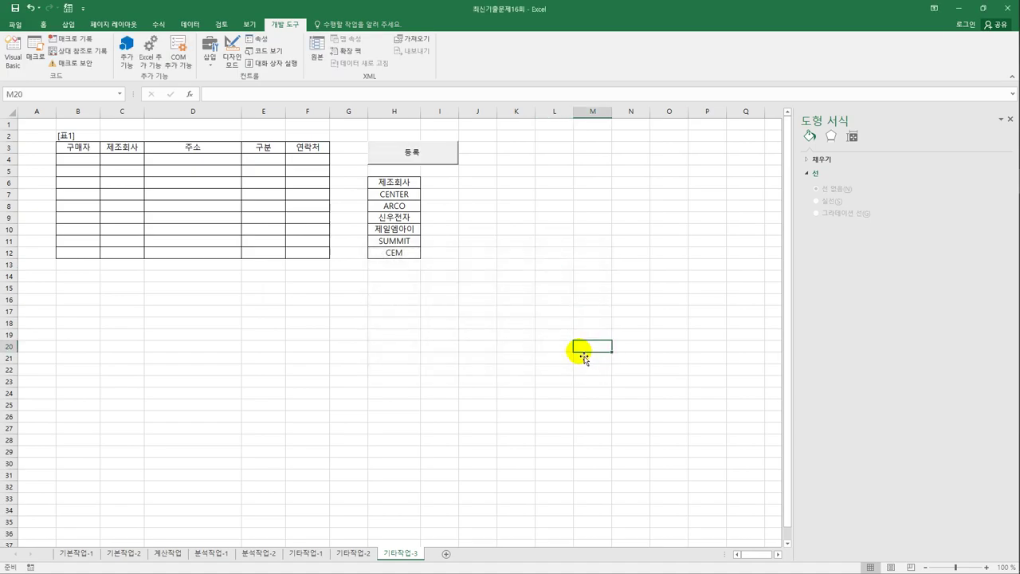
# - Reopen the 가스누출 form, fill in the 구매자 field with the purchaser's name and choose CENTER as 제조회사
pyautogui.click(437, 159)
pyautogui.click(503, 266)
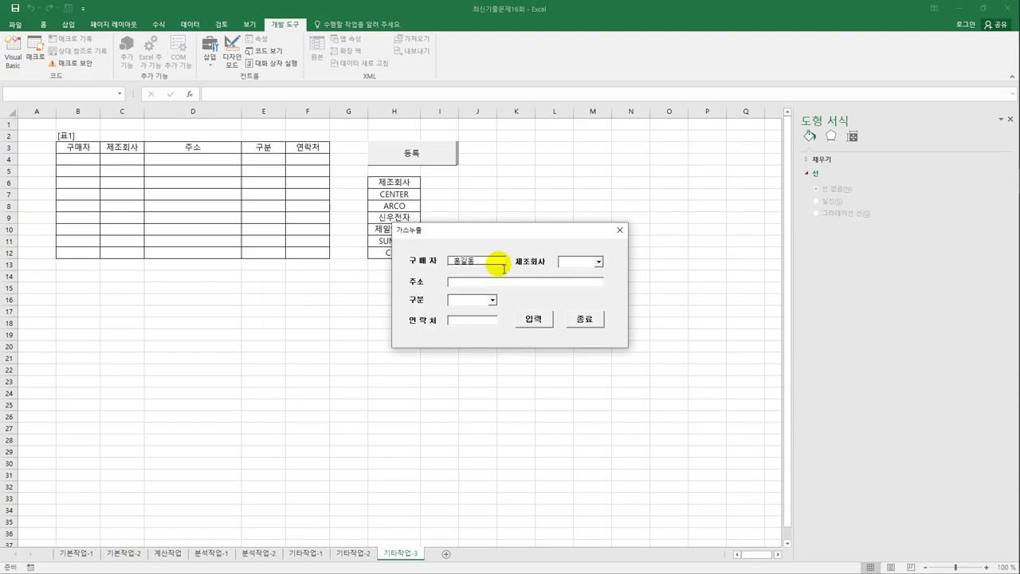
pyautogui.click(598, 262)
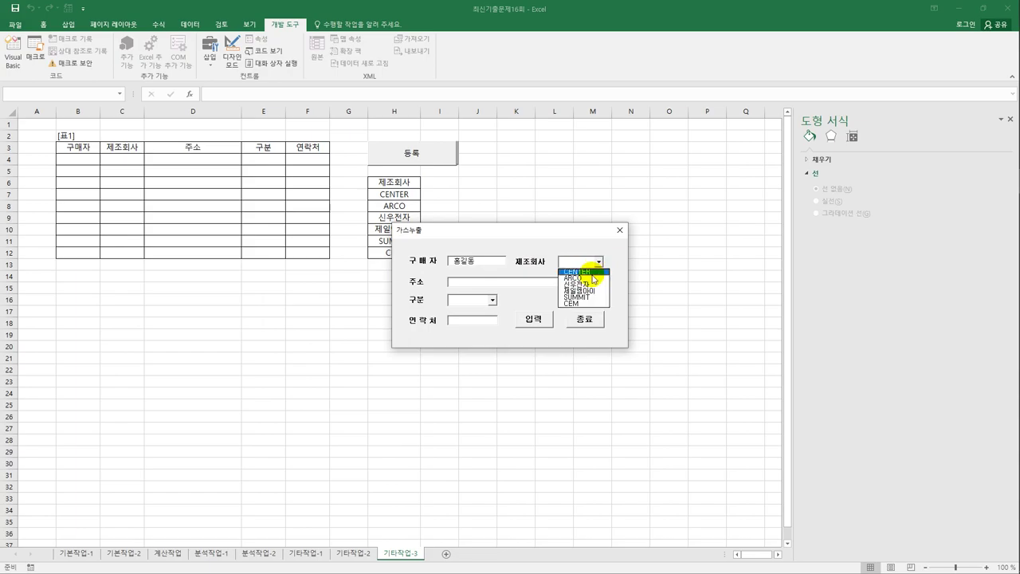
pyautogui.click(590, 272)
# - Fill in the form's address, choose LNG-20A as 구분, and enter the contact phone number
pyautogui.click(496, 283)
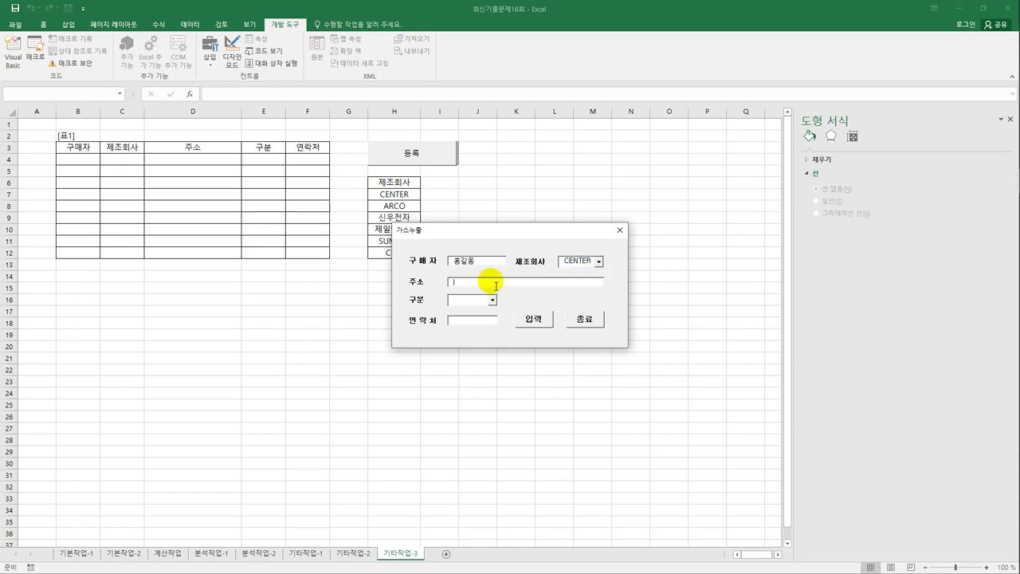
pyautogui.write('서울')
pyautogui.click(492, 300)
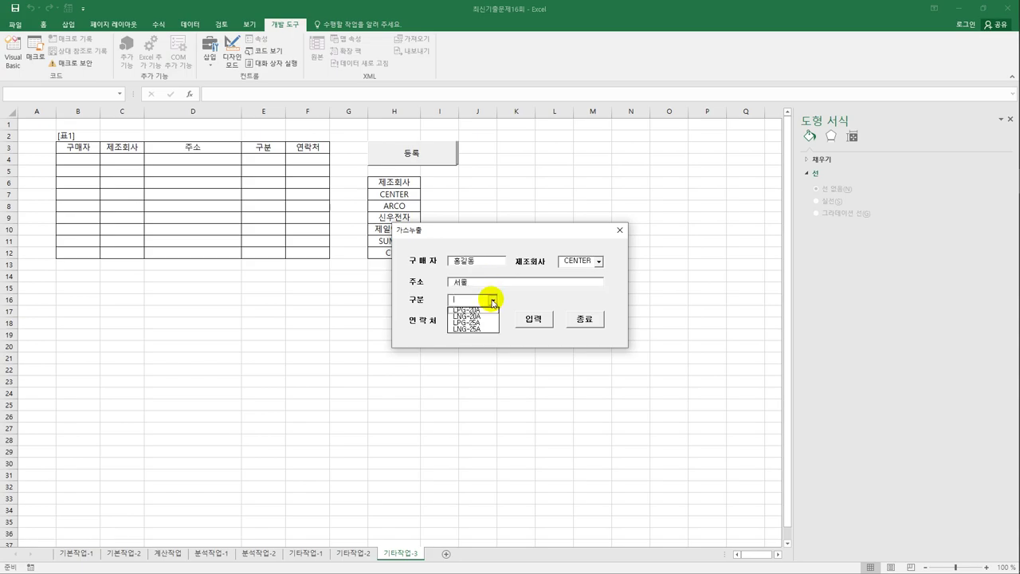
pyautogui.click(490, 321)
pyautogui.write('000-0000-0000')
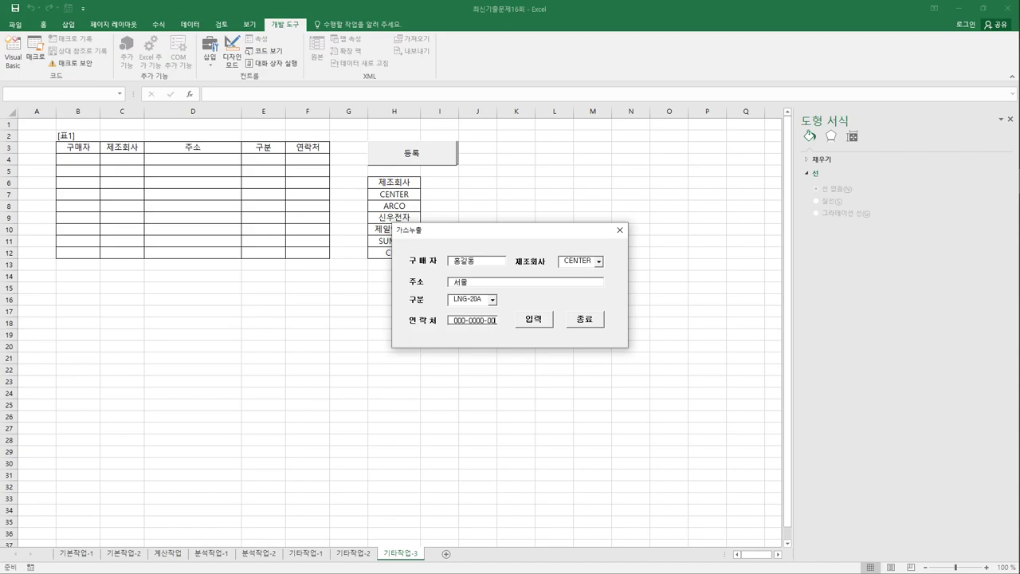
# - Submit the record to [표1] with the form's 입력 function and close the form with 종료
pyautogui.click(533, 321)
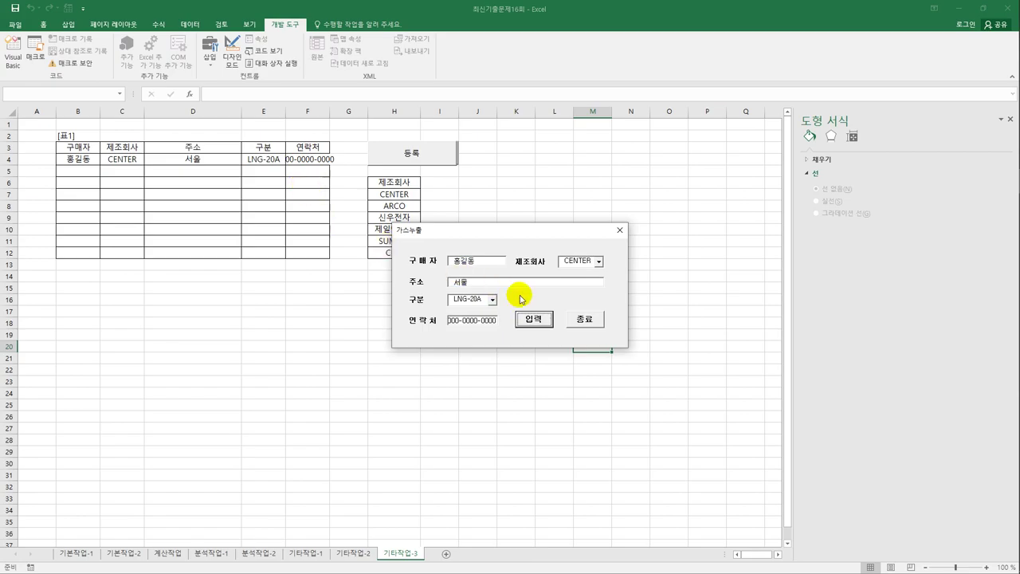
pyautogui.click(585, 318)
pyautogui.click(619, 358)
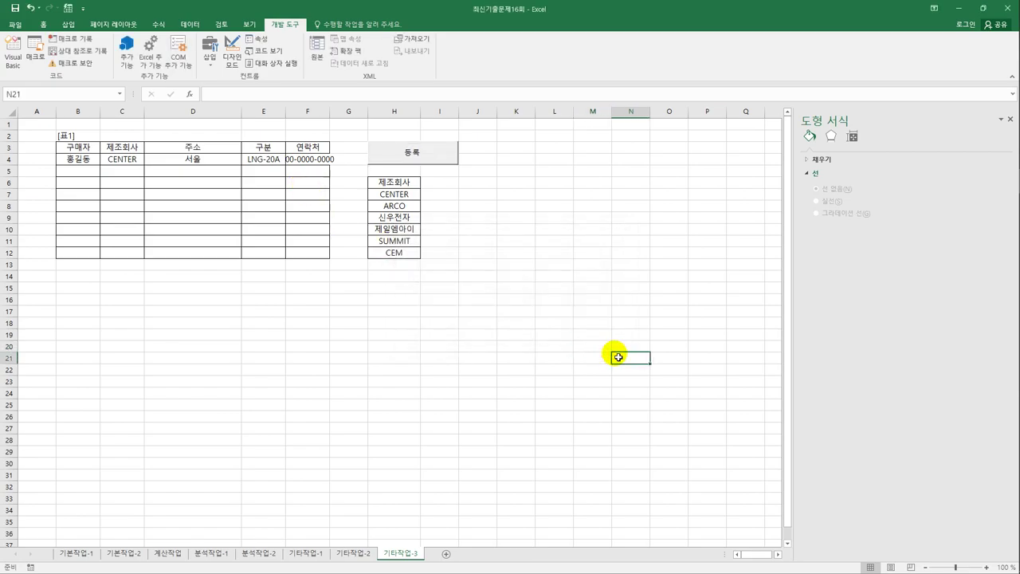